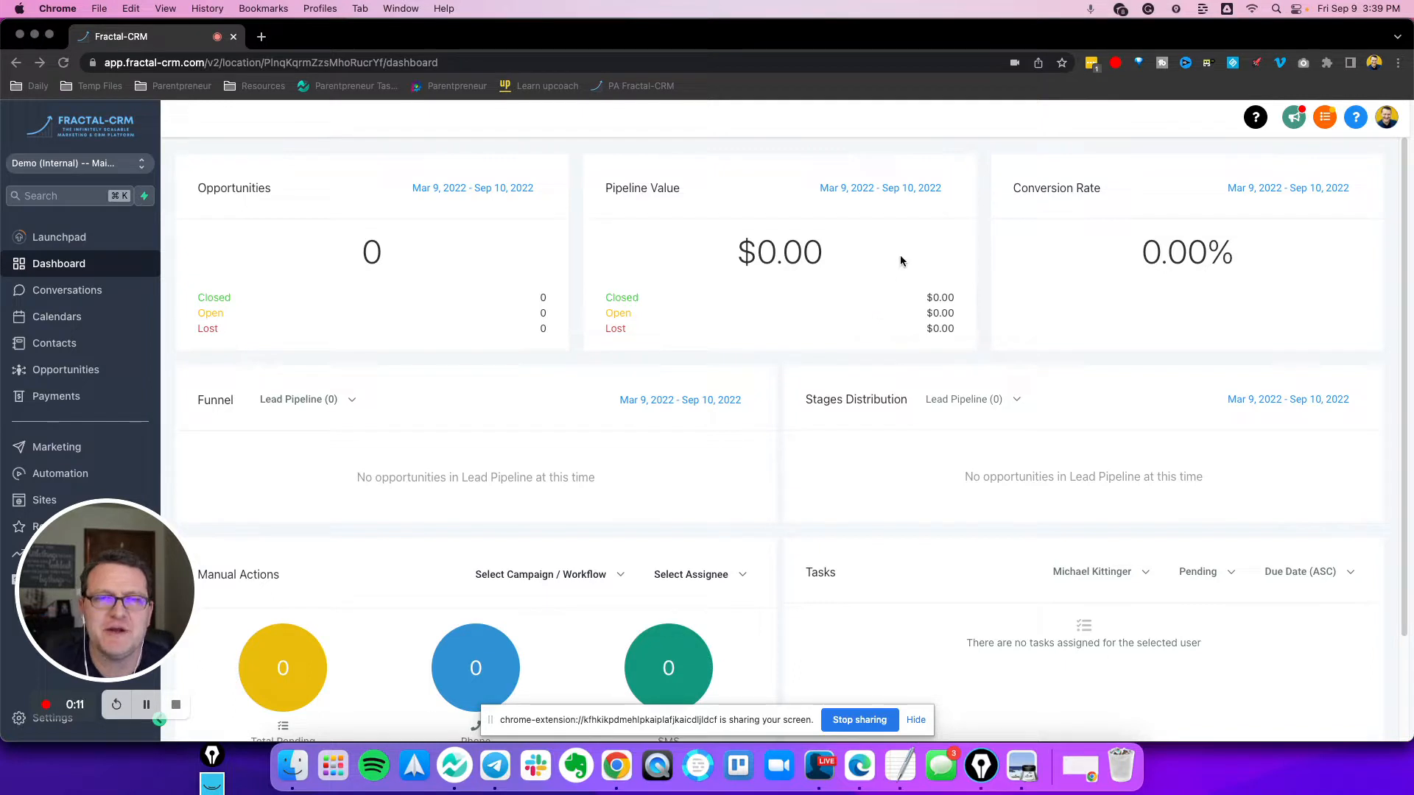
left_click(920, 46)
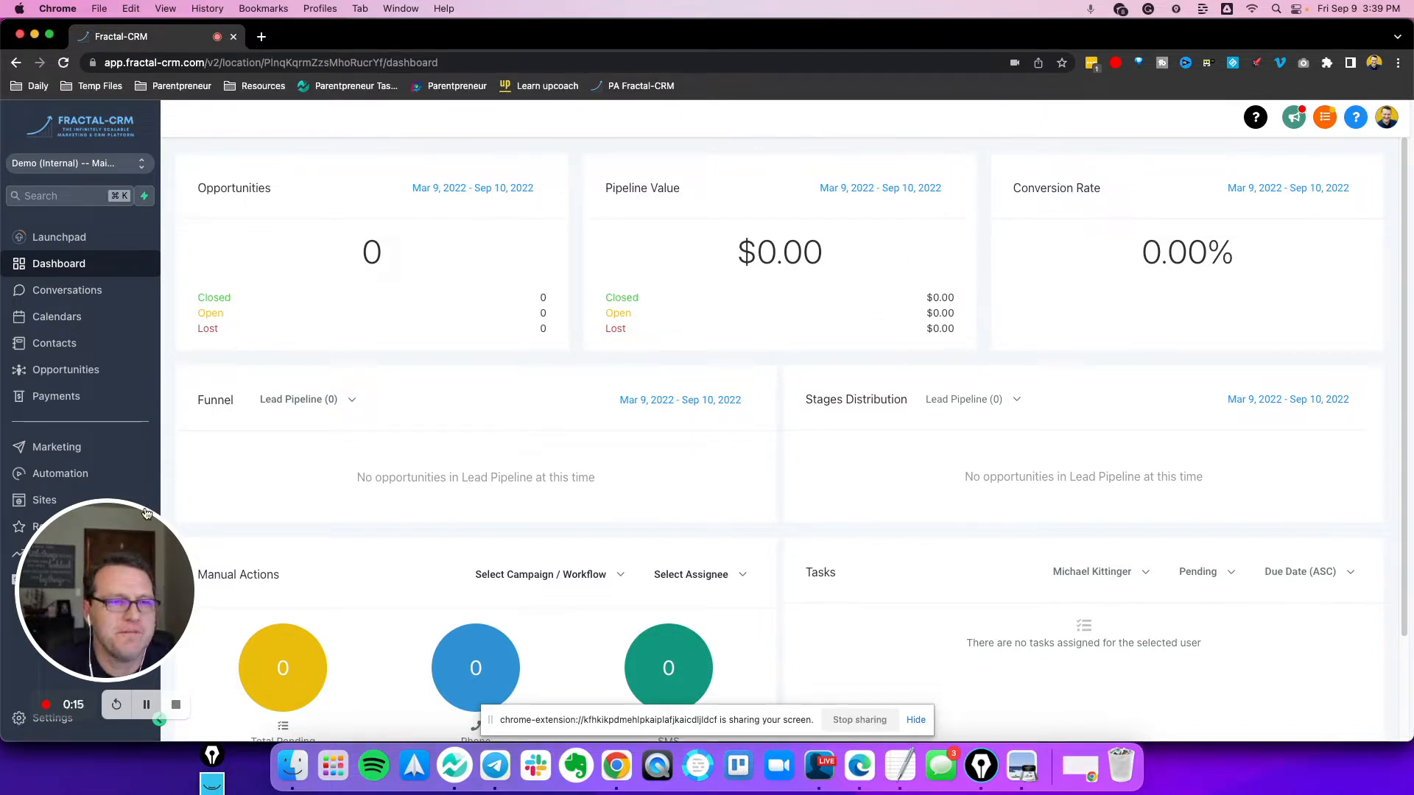
left_click_drag(117, 539, 1305, 599)
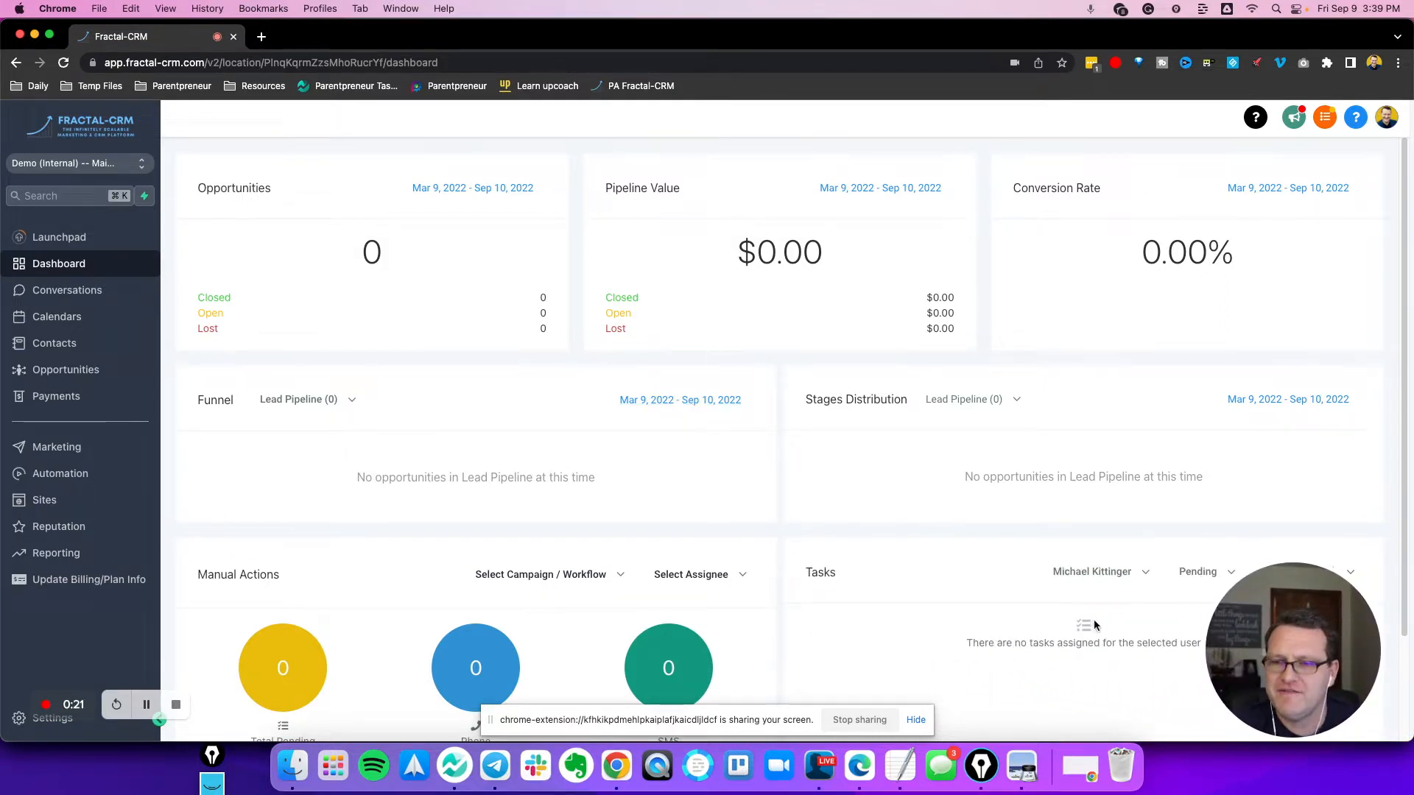
mouse_move(1273, 724)
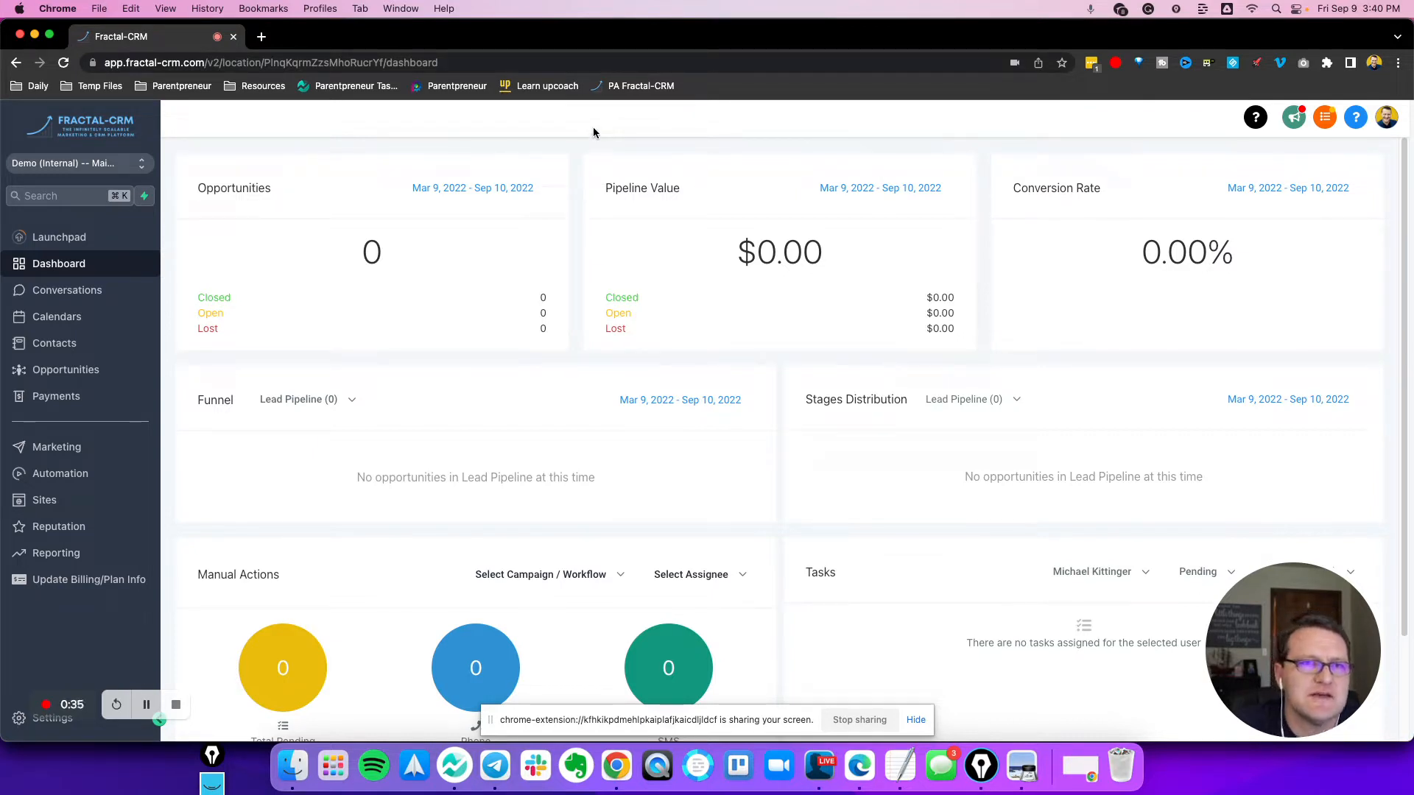
Look over the dashboard widgets and the chat filter options in the conversations area
scroll(692, 279, "down", 1)
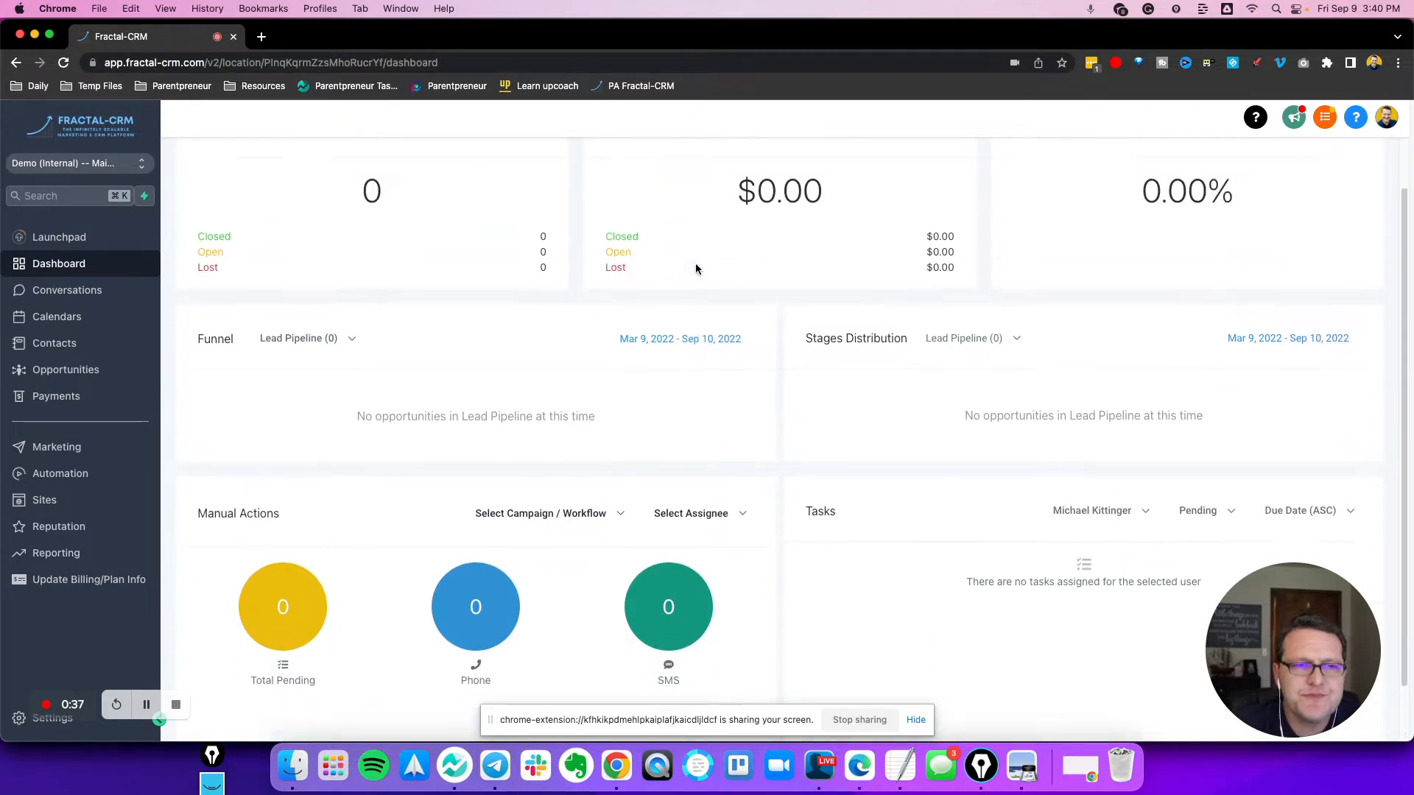
scroll(696, 266, "up", 1)
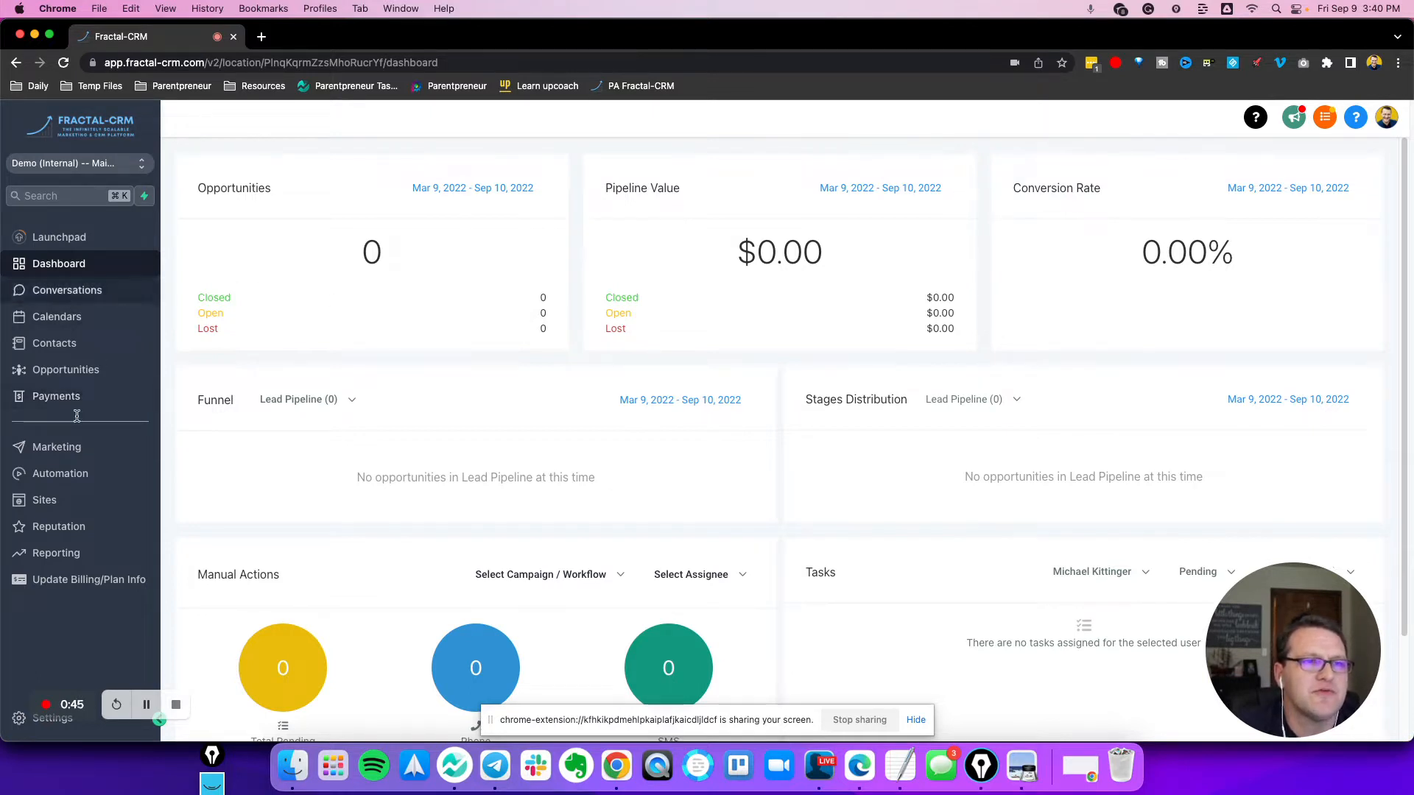
left_click(86, 296)
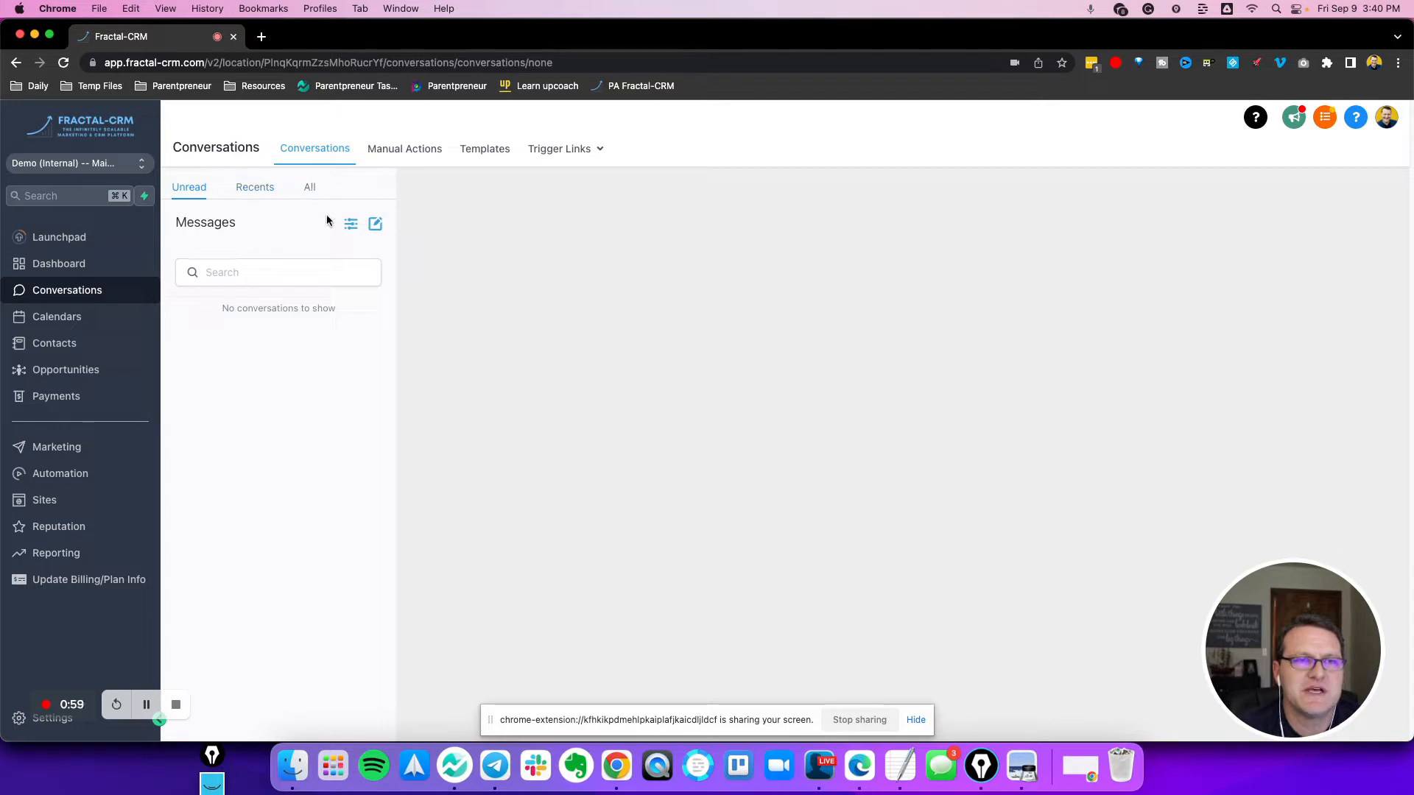
left_click(353, 225)
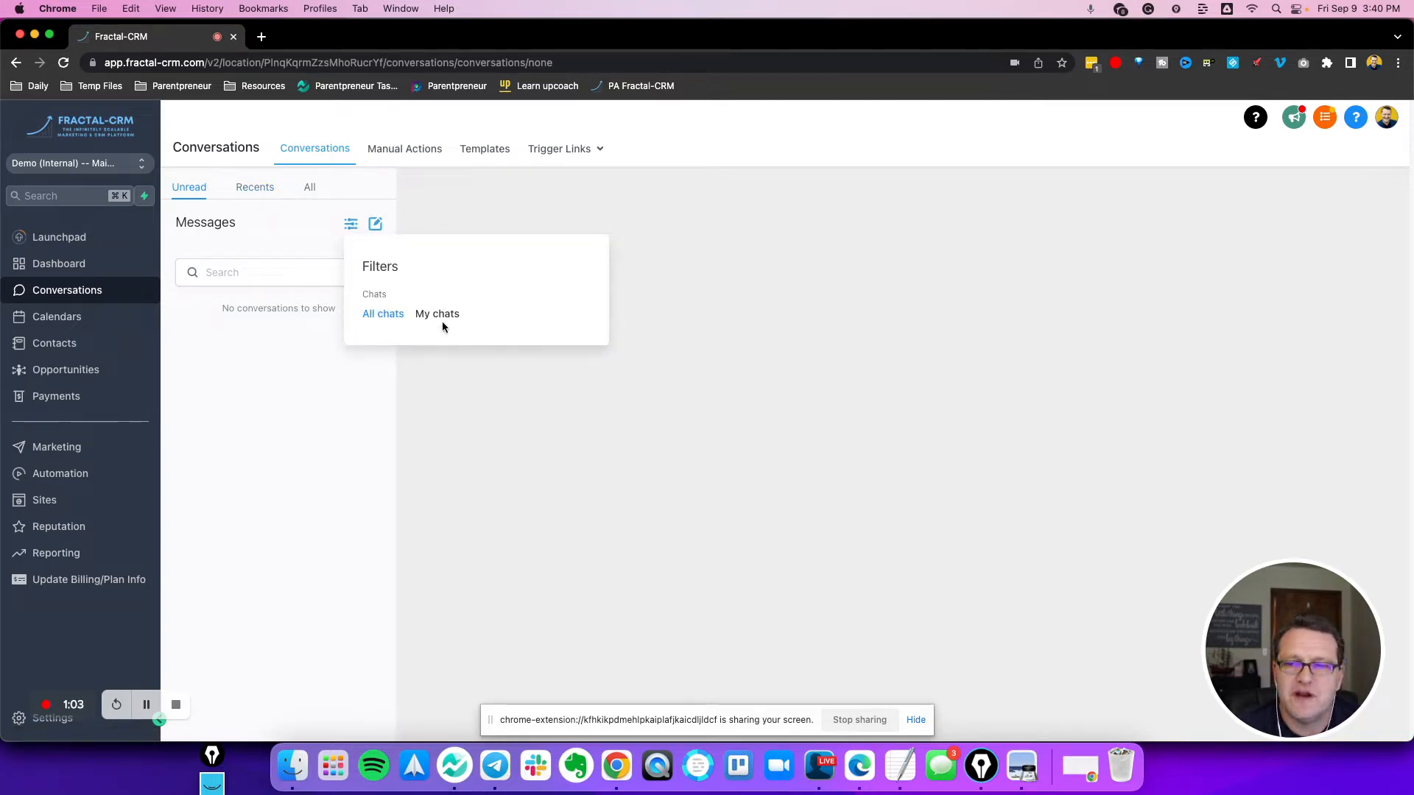
left_click(277, 388)
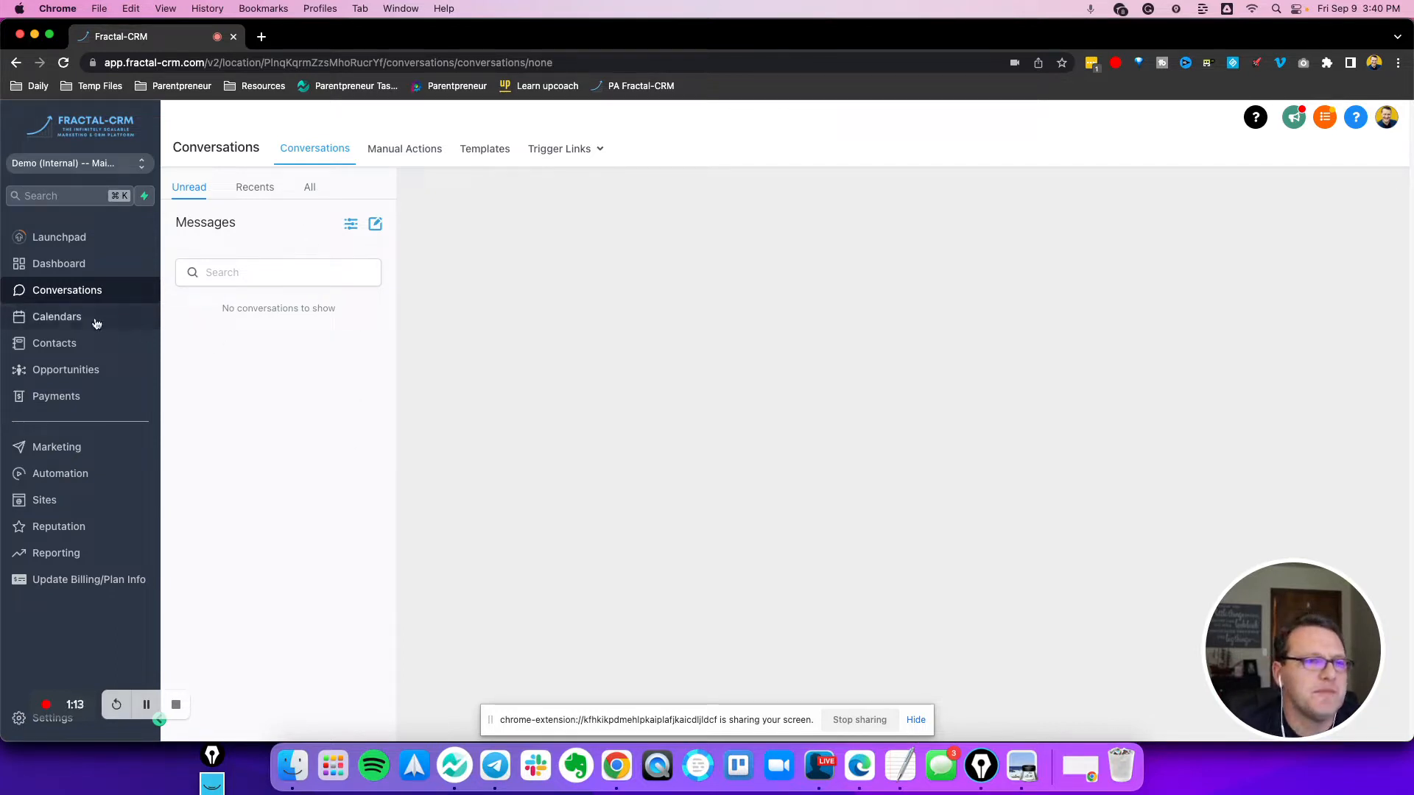
View the weekly calendar and look through the list of all contacts
left_click(57, 321)
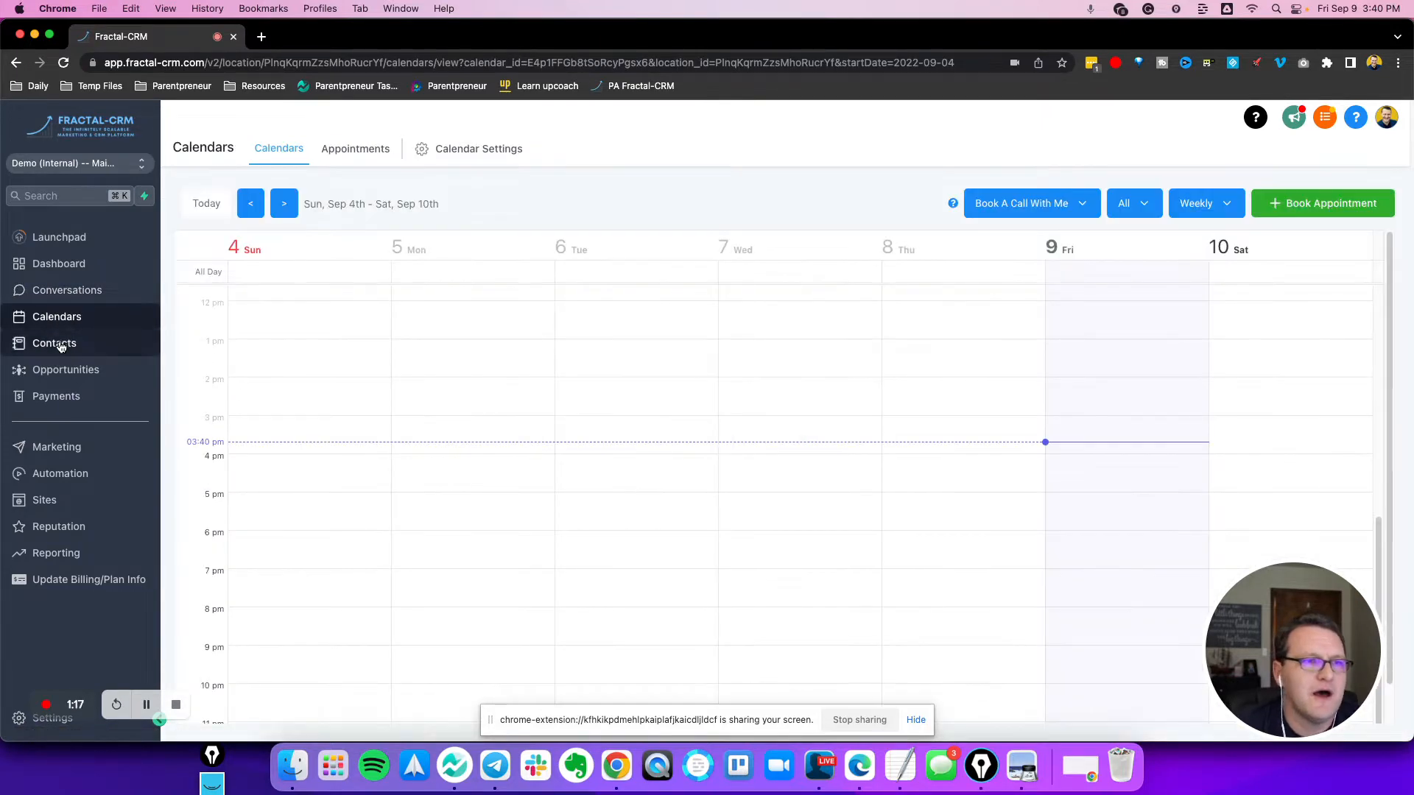
left_click(59, 344)
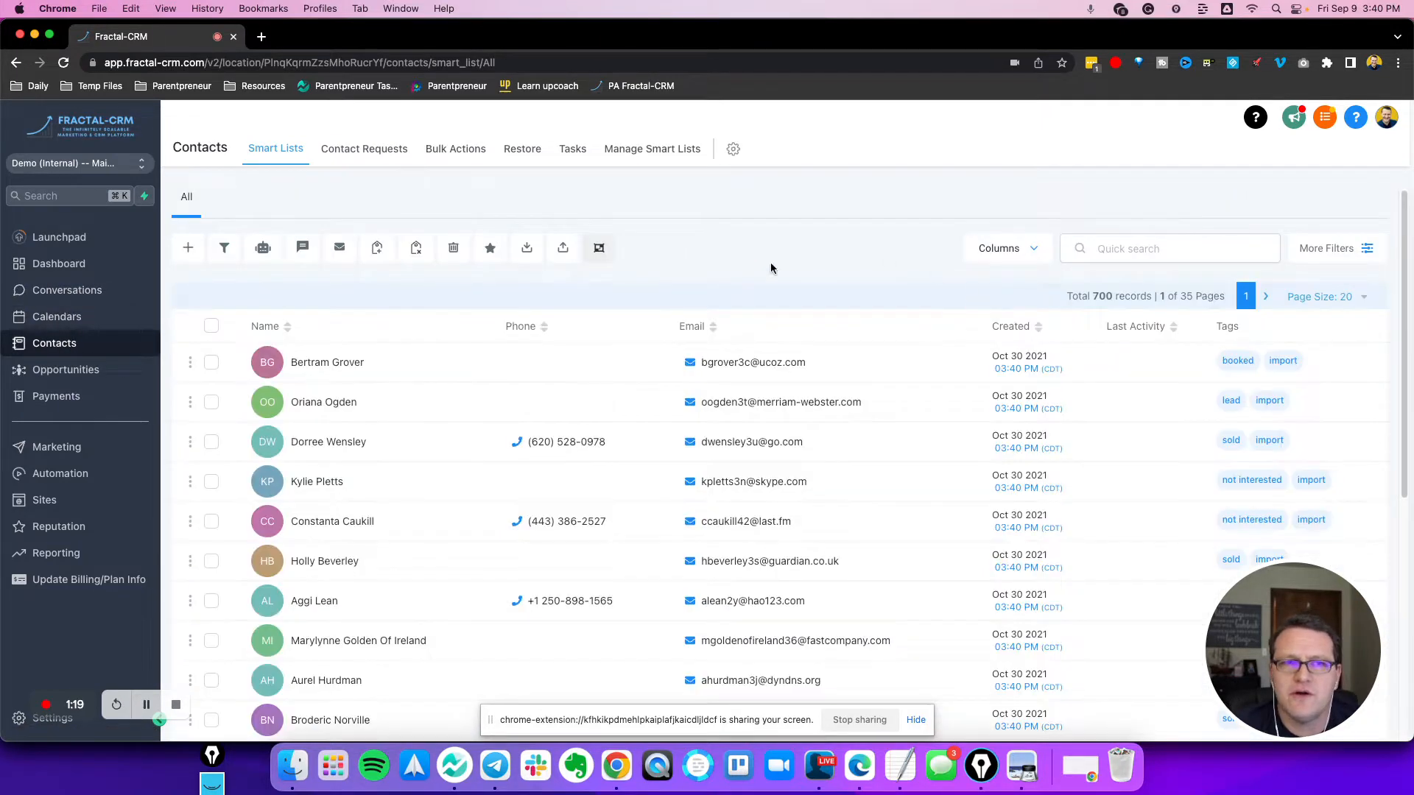
scroll(601, 317, "down", 5)
scroll(605, 360, "up", 5)
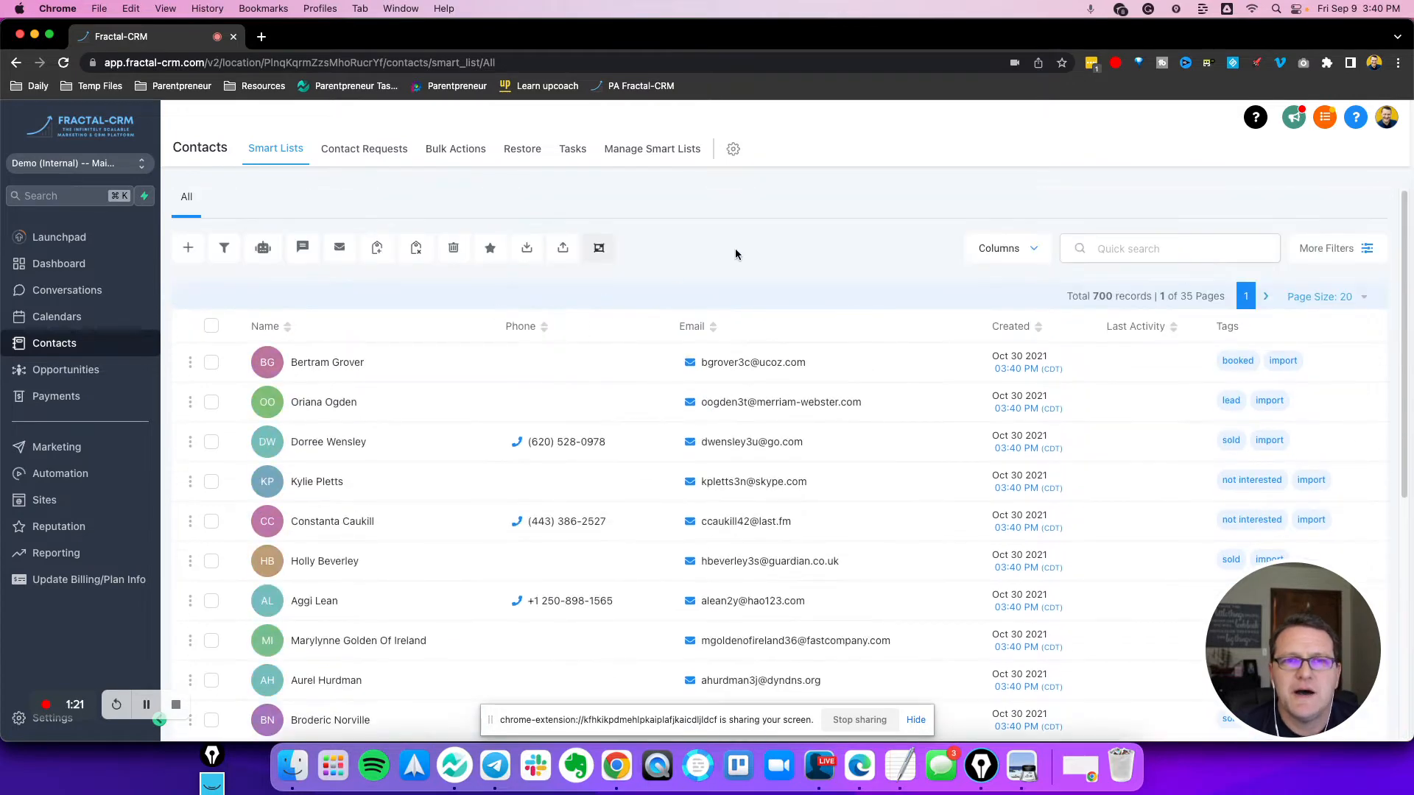
Examine the additional contact filters, from the most used ones through to the custom fields, and leave them unapplied
left_click(1333, 249)
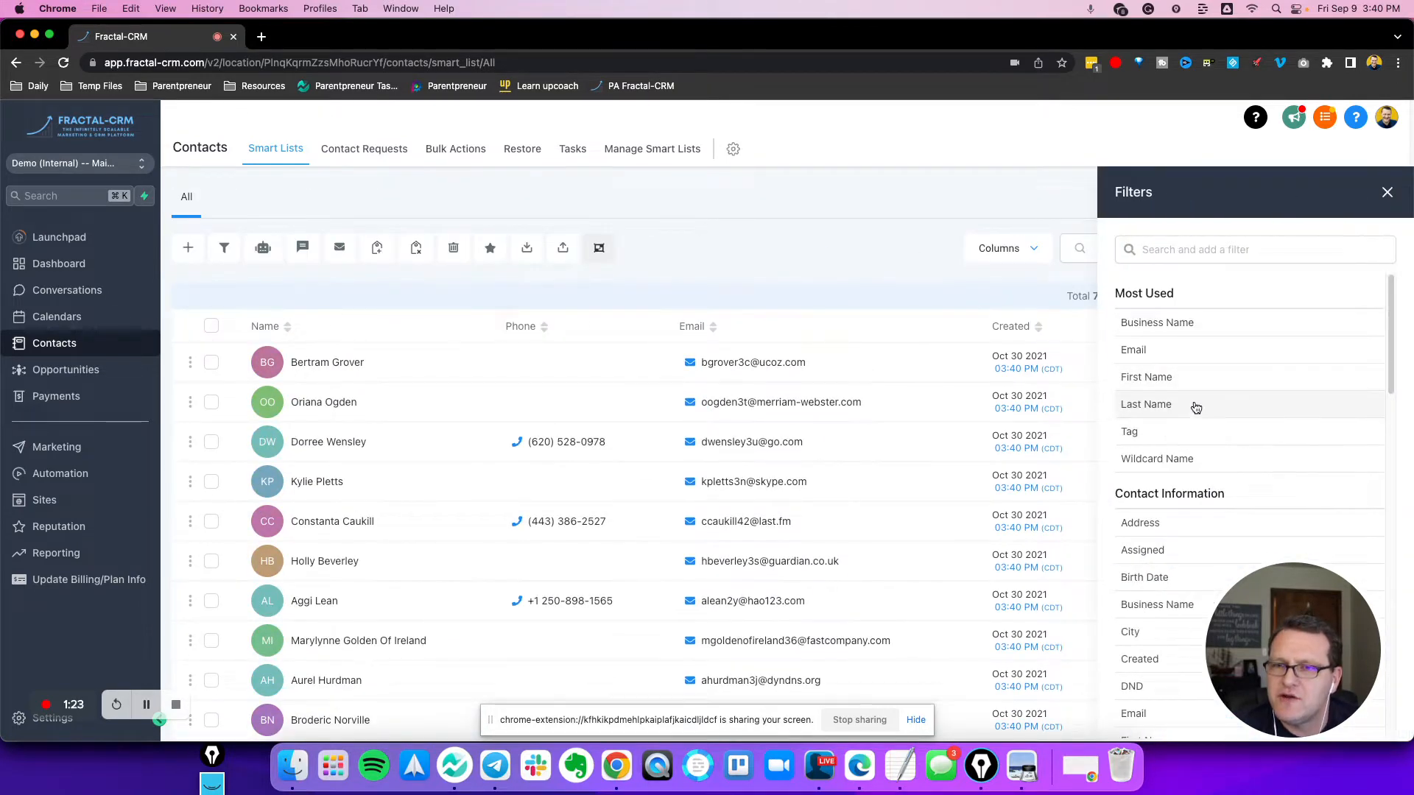
scroll(1193, 405, "down", 15)
scroll(1167, 337, "up", 5)
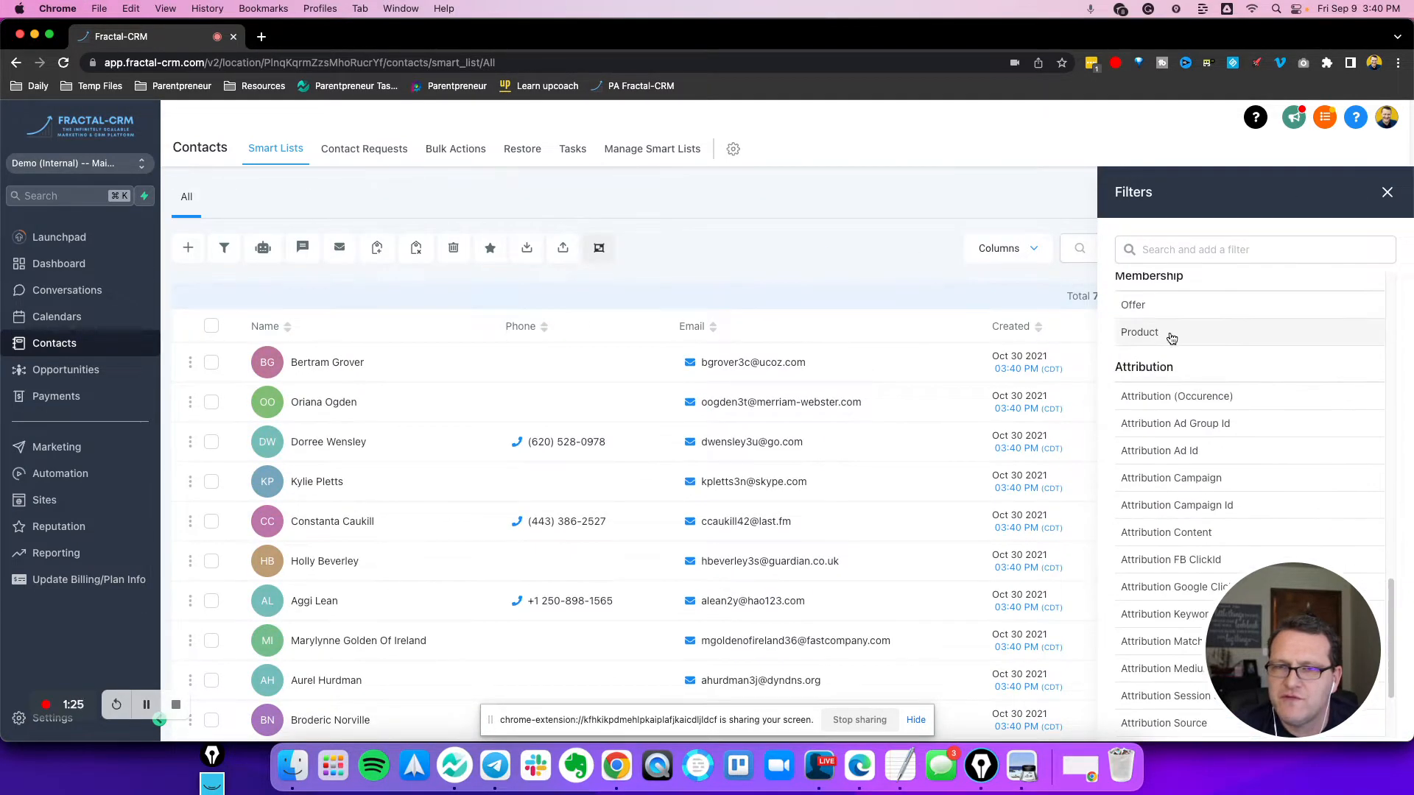
scroll(1171, 353, "down", 2)
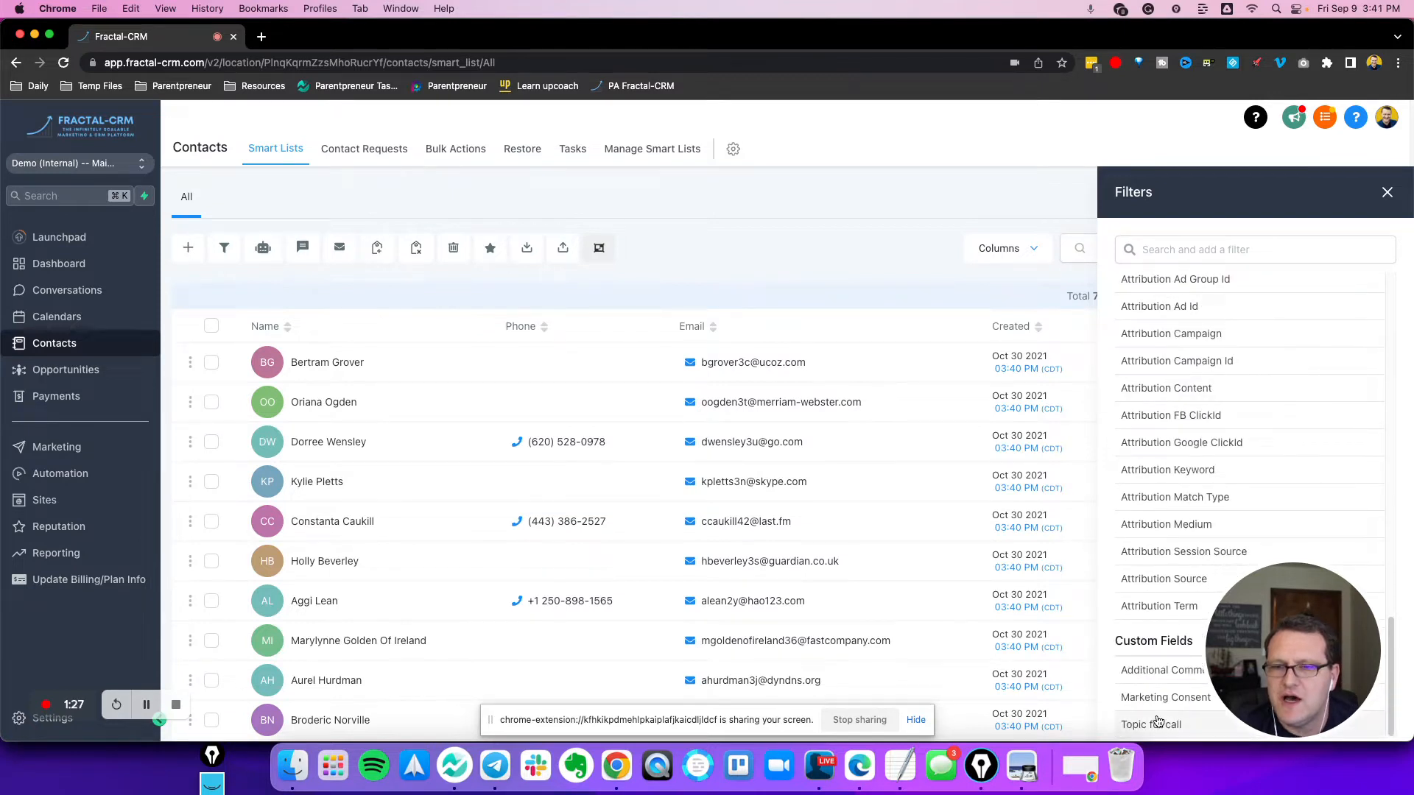
scroll(1186, 406, "up", 10)
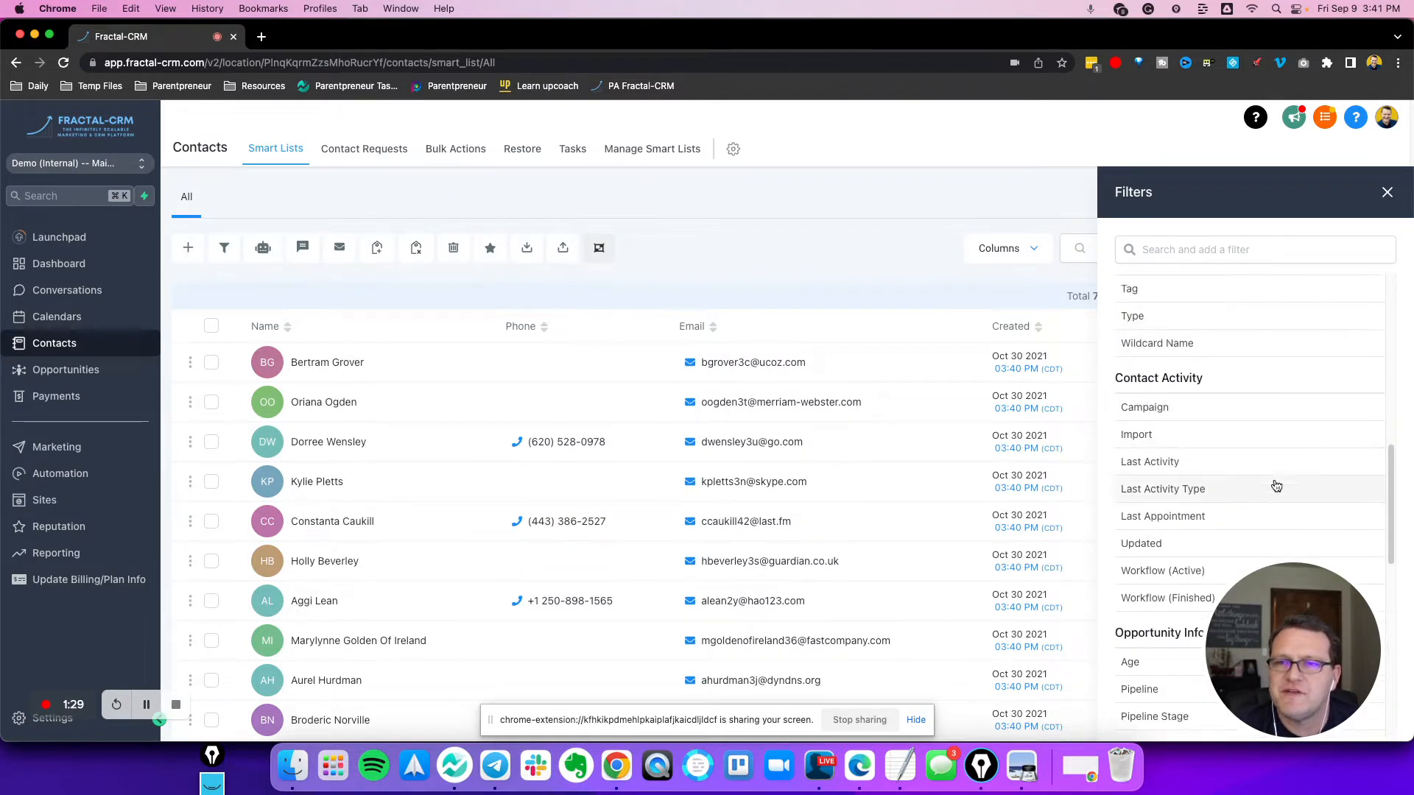
scroll(1311, 332, "up", 1)
scroll(1196, 333, "up", 3)
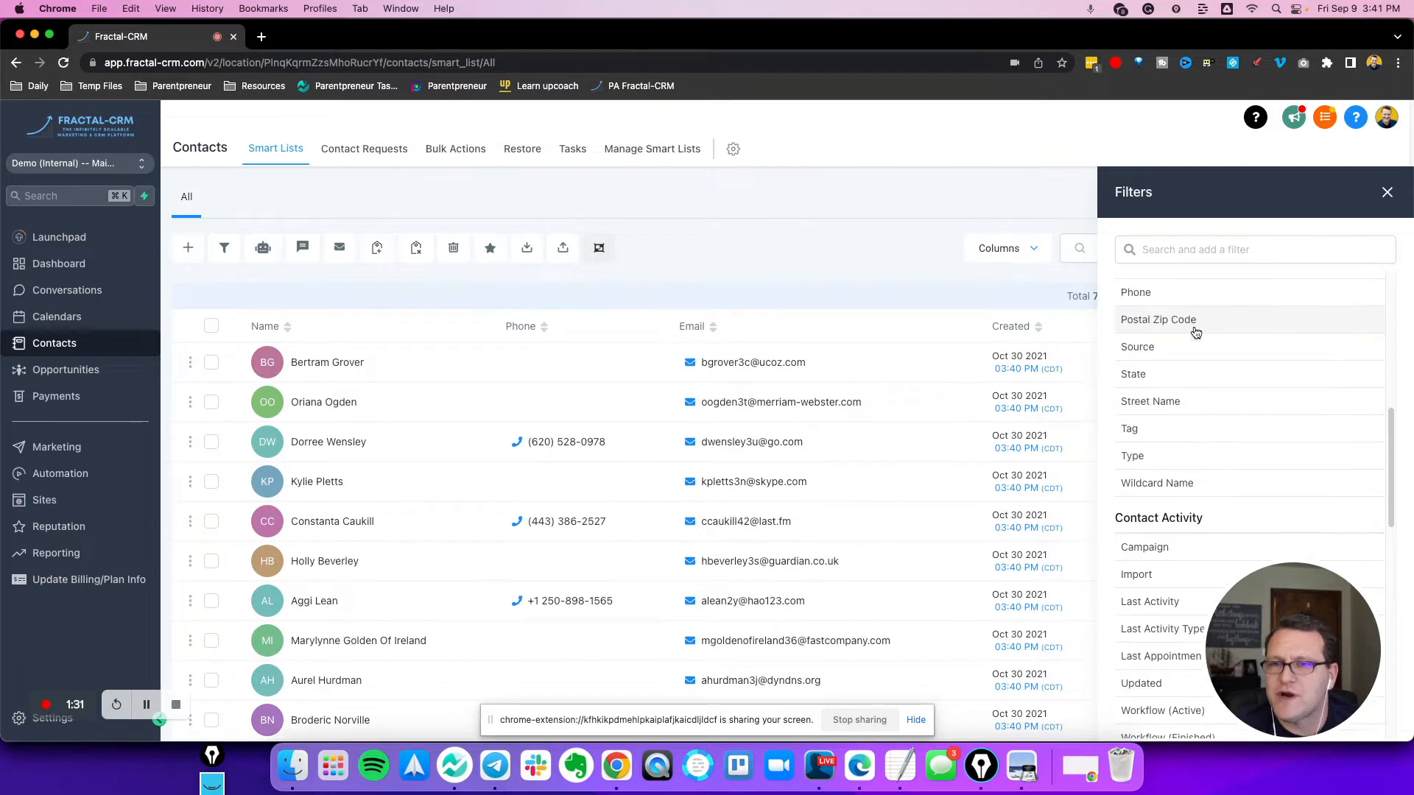
scroll(1196, 333, "up", 10)
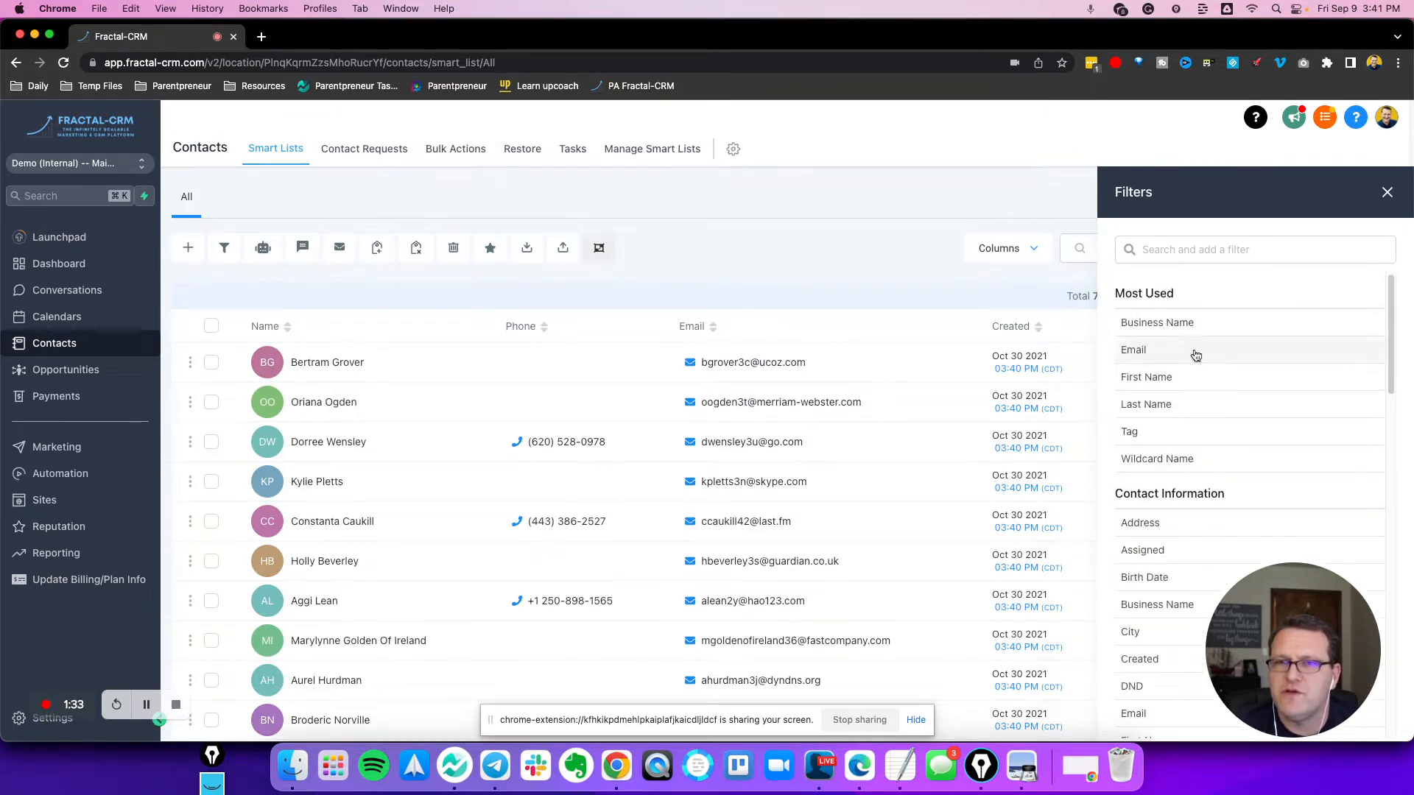
left_click(1384, 194)
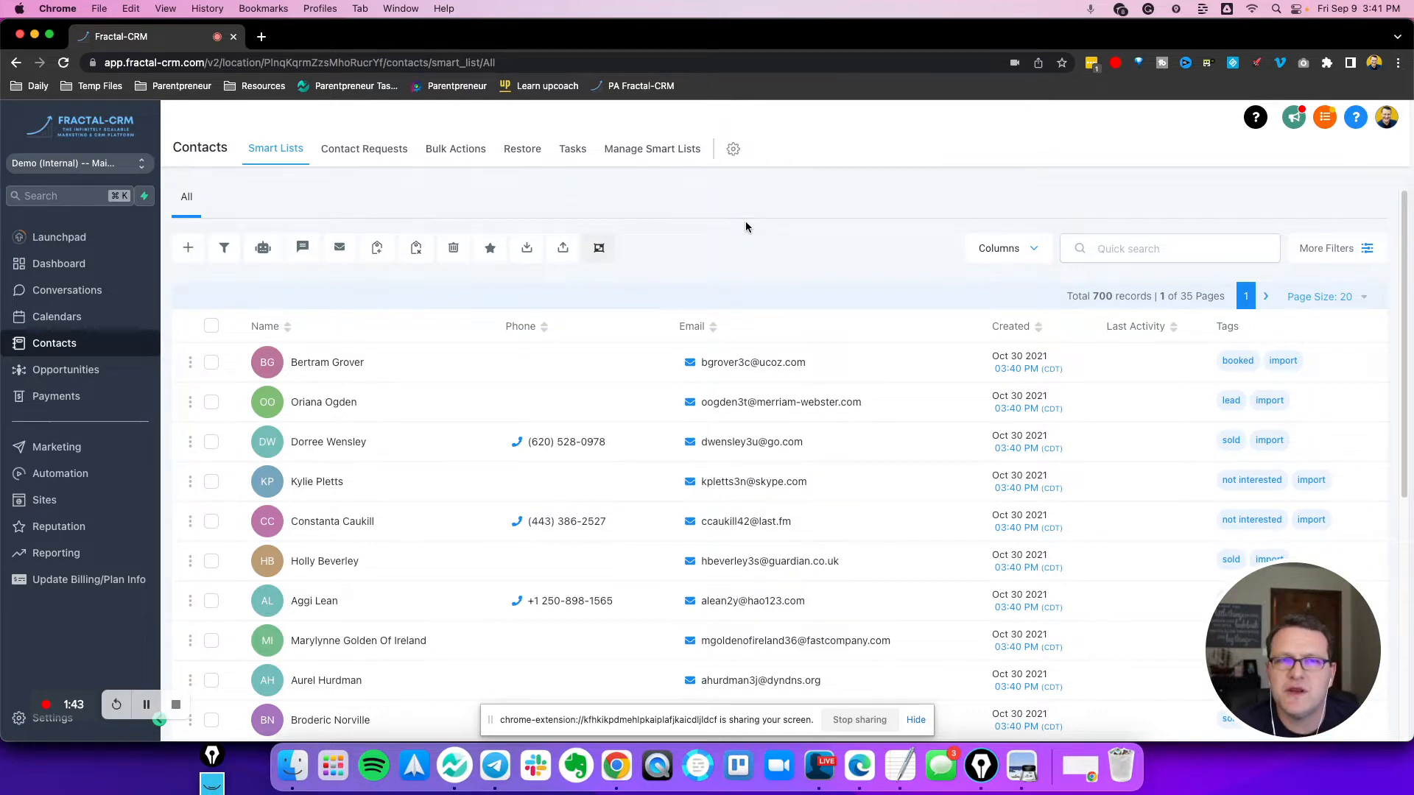
Check the contacts that can be restored and return to the smart lists
left_click(515, 149)
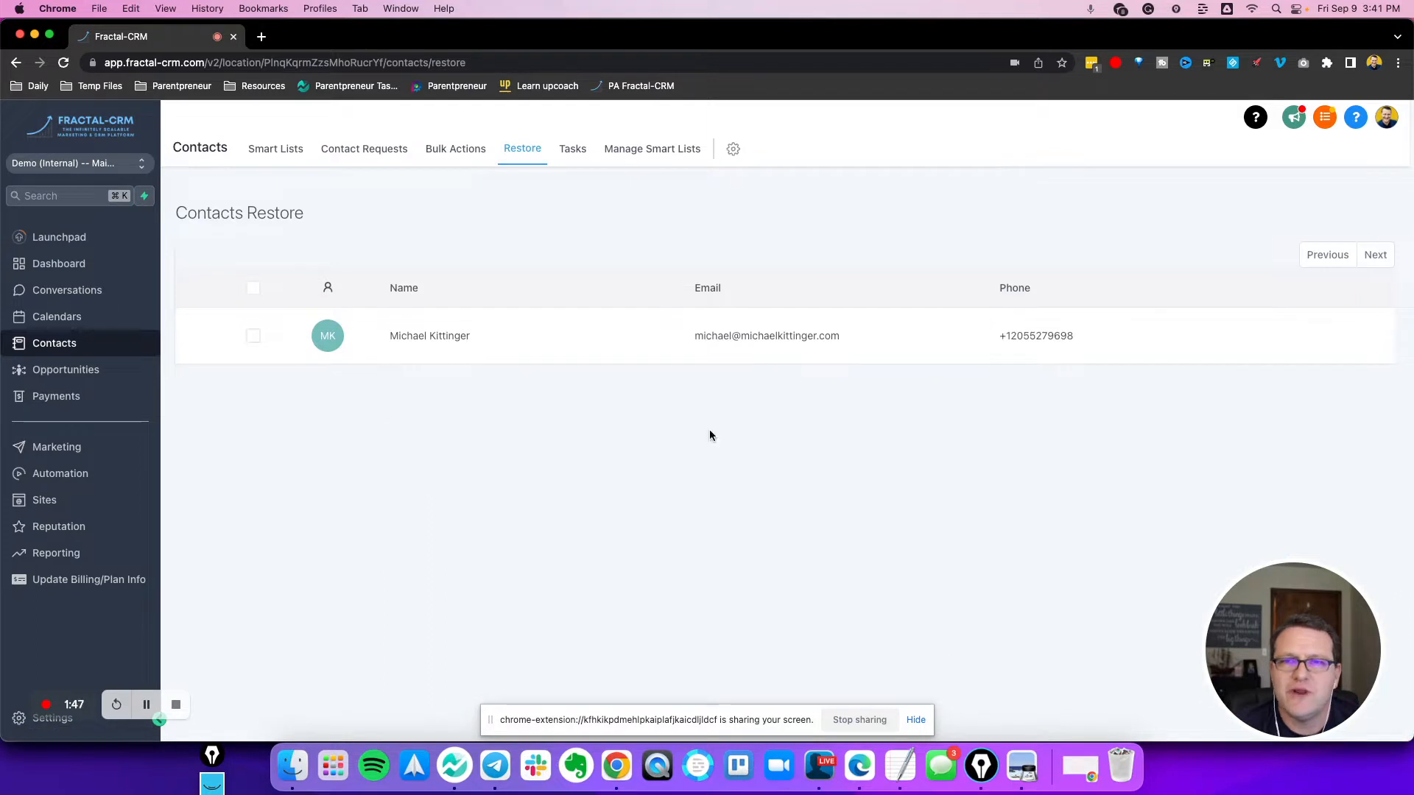
left_click(258, 149)
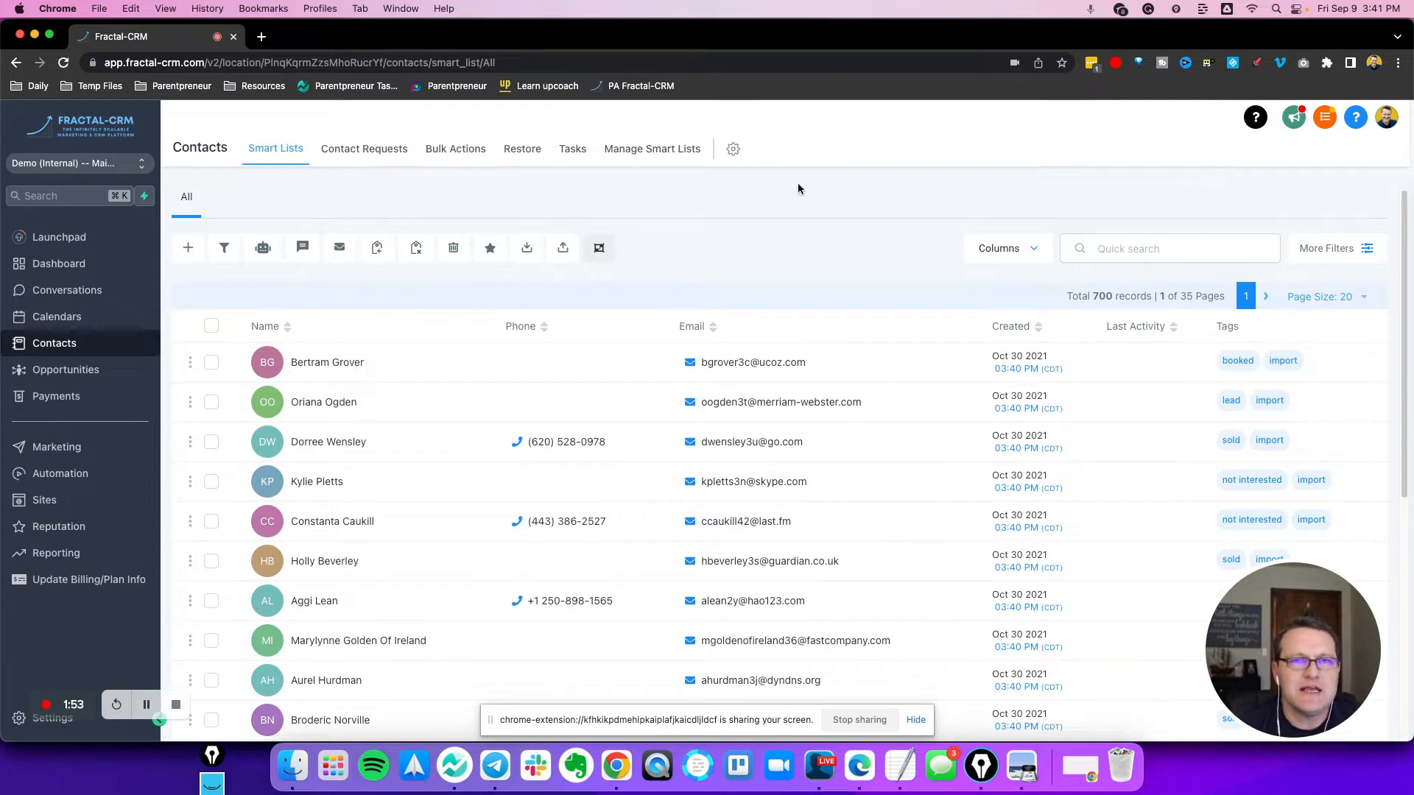
Inspect the new-task form in the contacts' task list, including its assignee and contact fields, and close it without saving
left_click(572, 154)
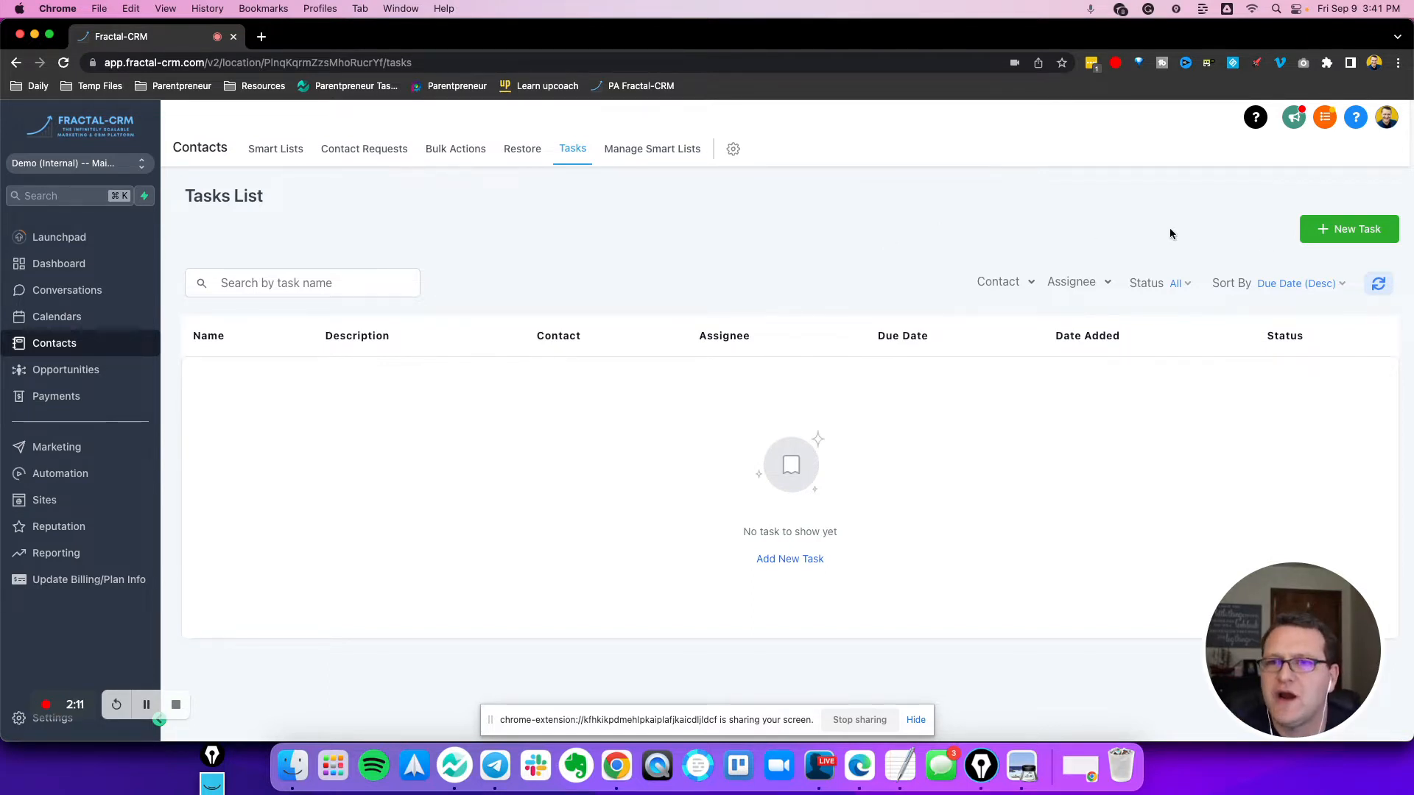
left_click(1343, 229)
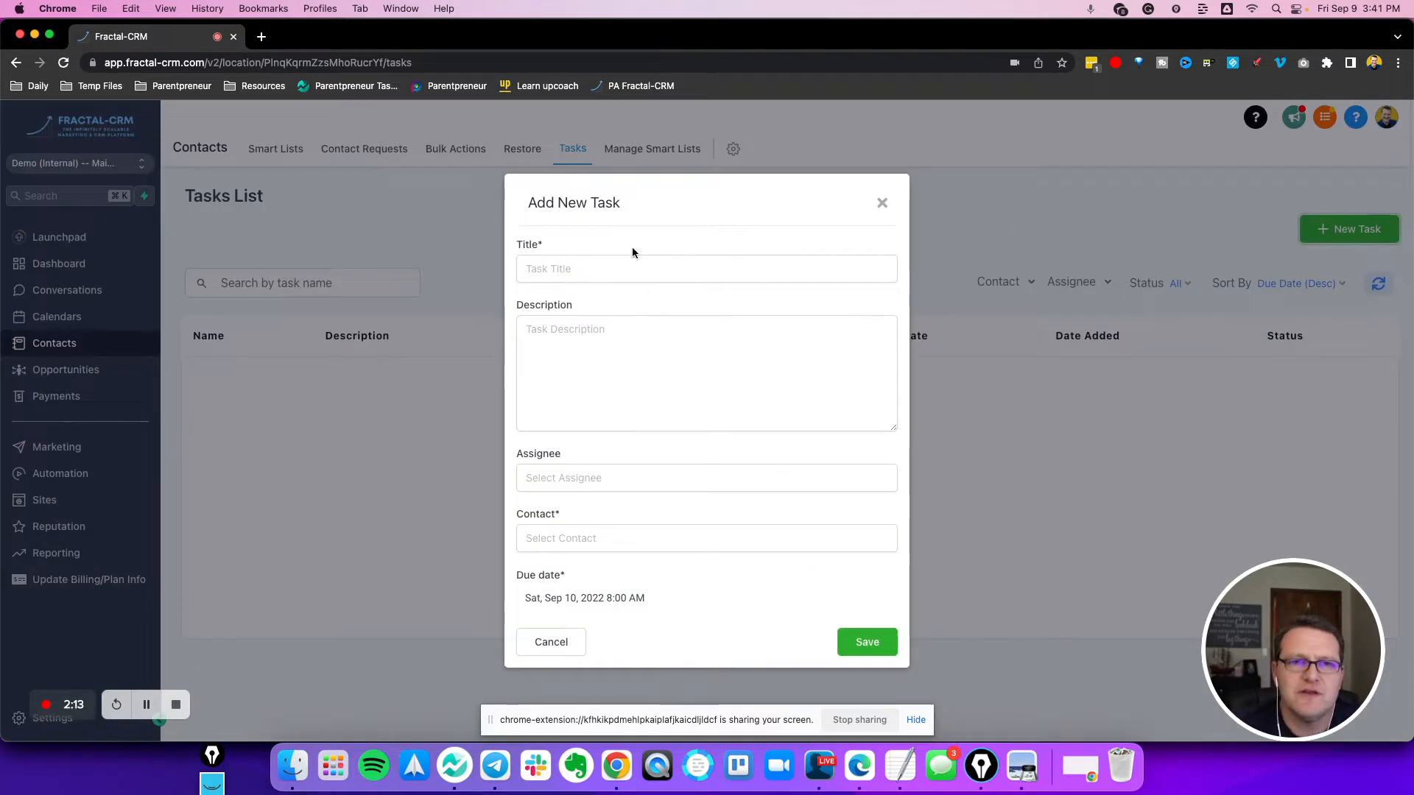
left_click(614, 484)
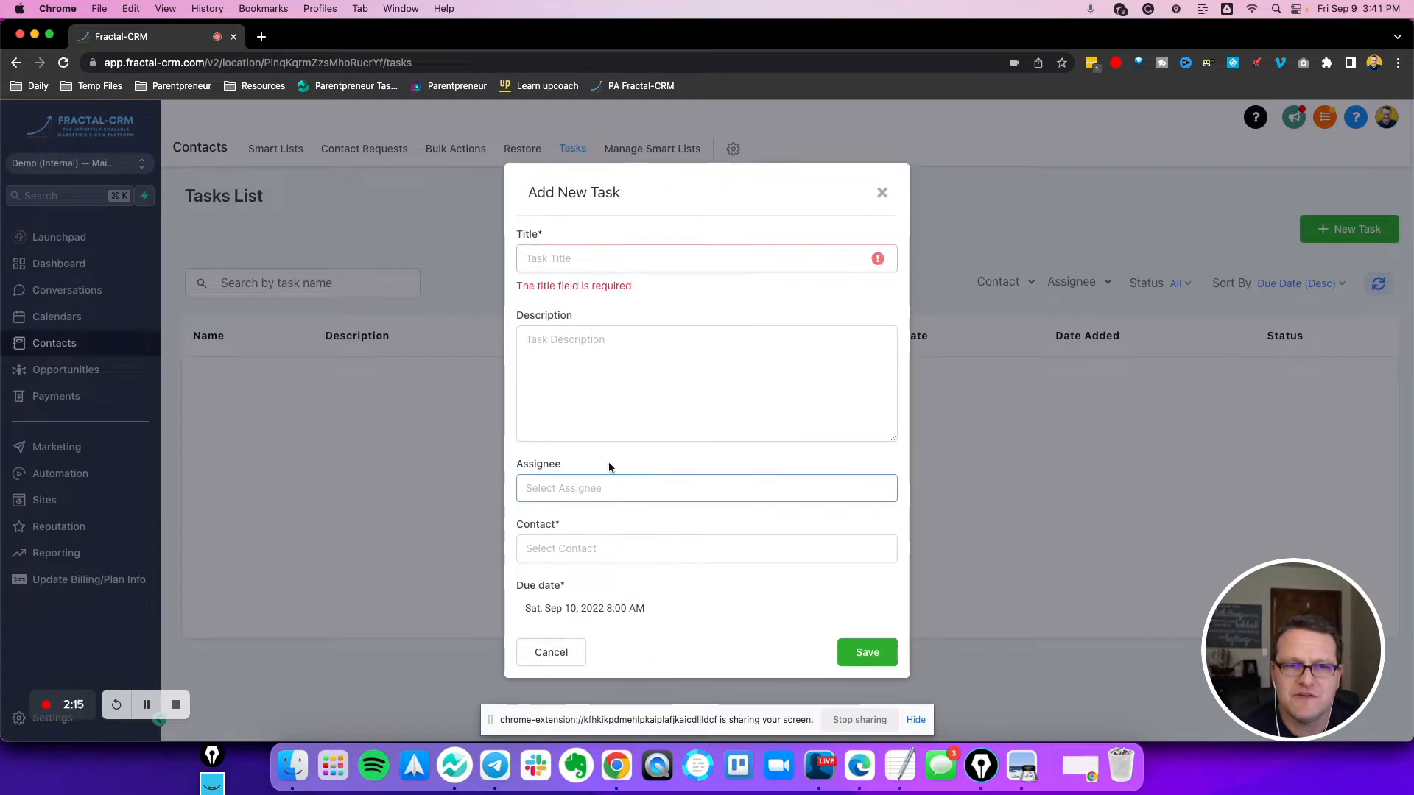
left_click(592, 548)
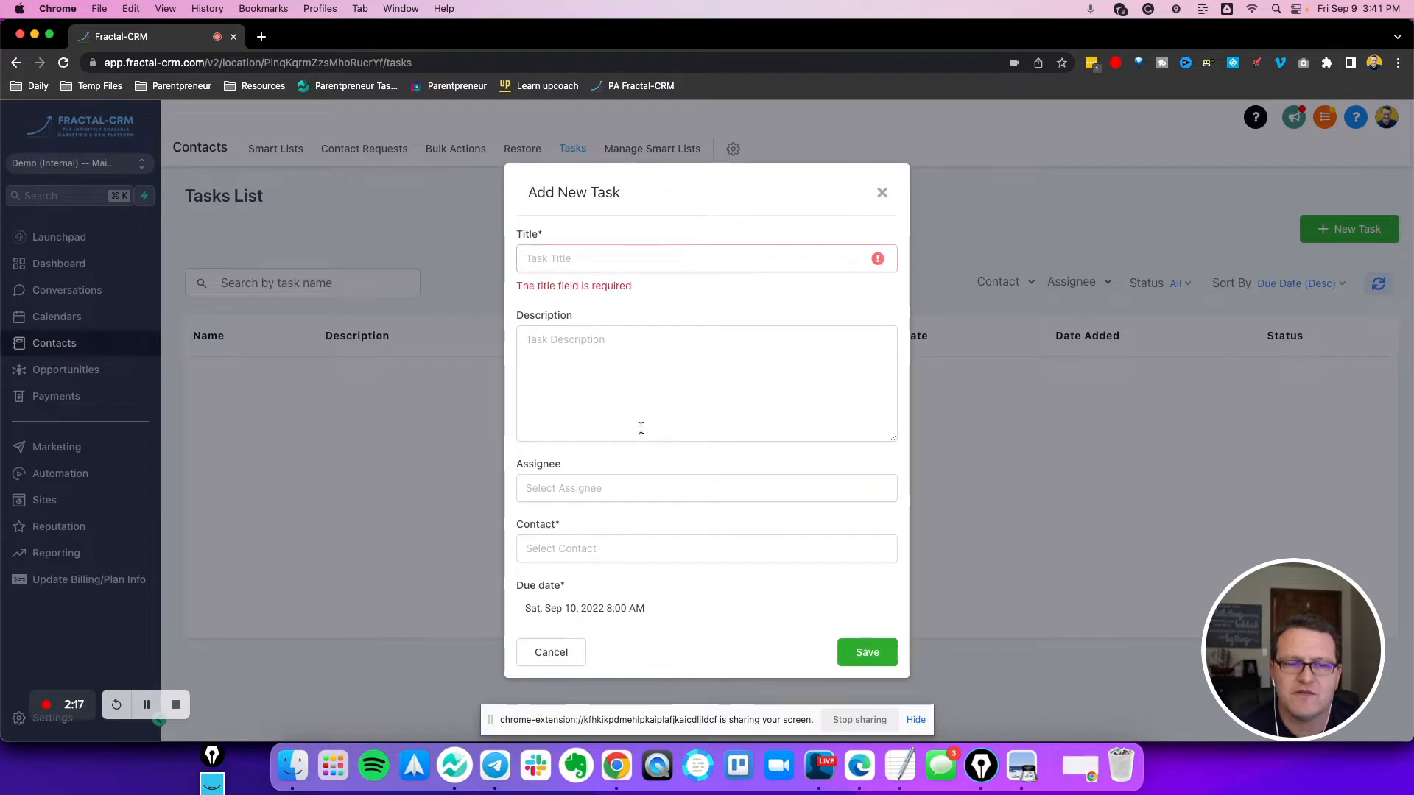
left_click(885, 193)
Check the task list's filters for contact, assignee and status
left_click(1010, 282)
left_click(1075, 290)
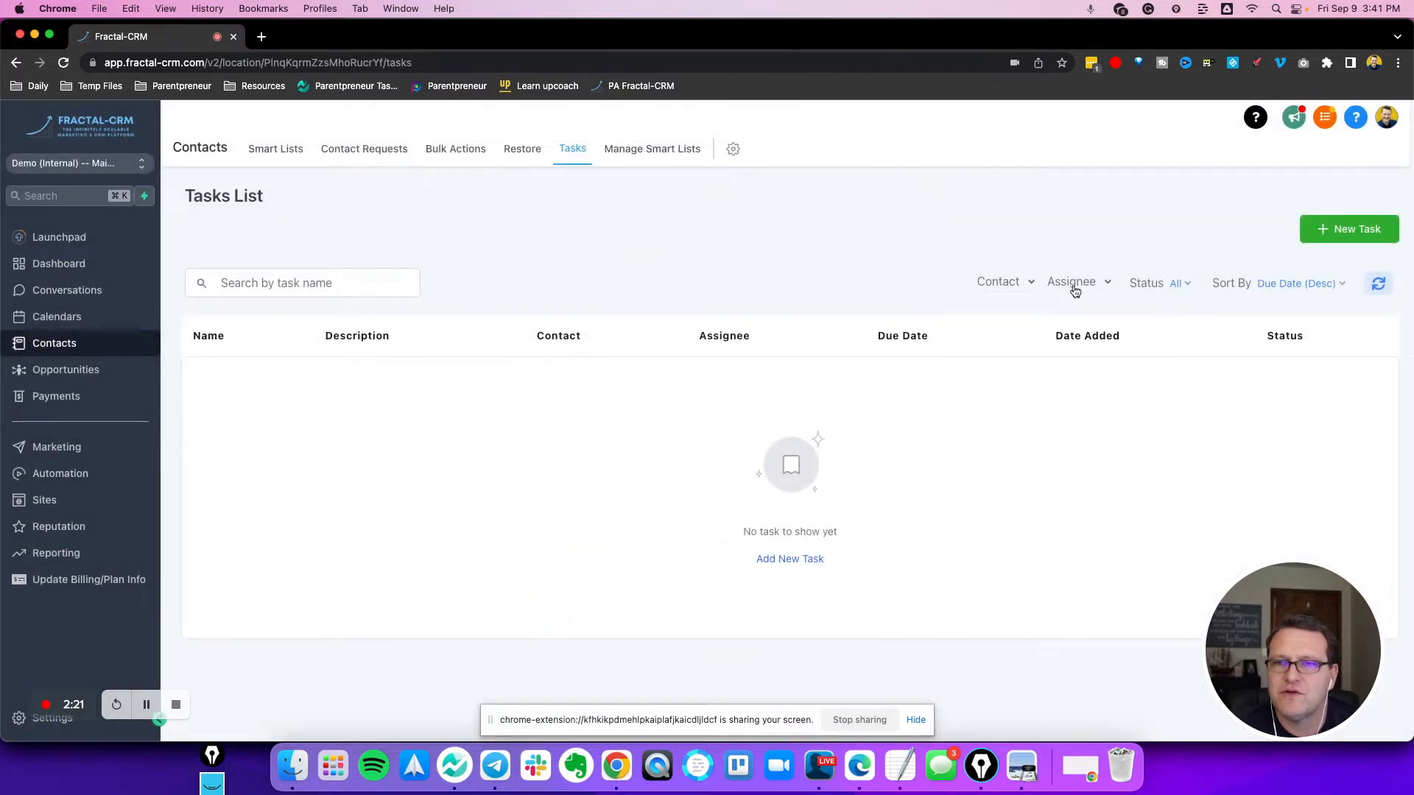
mouse_move(1009, 289)
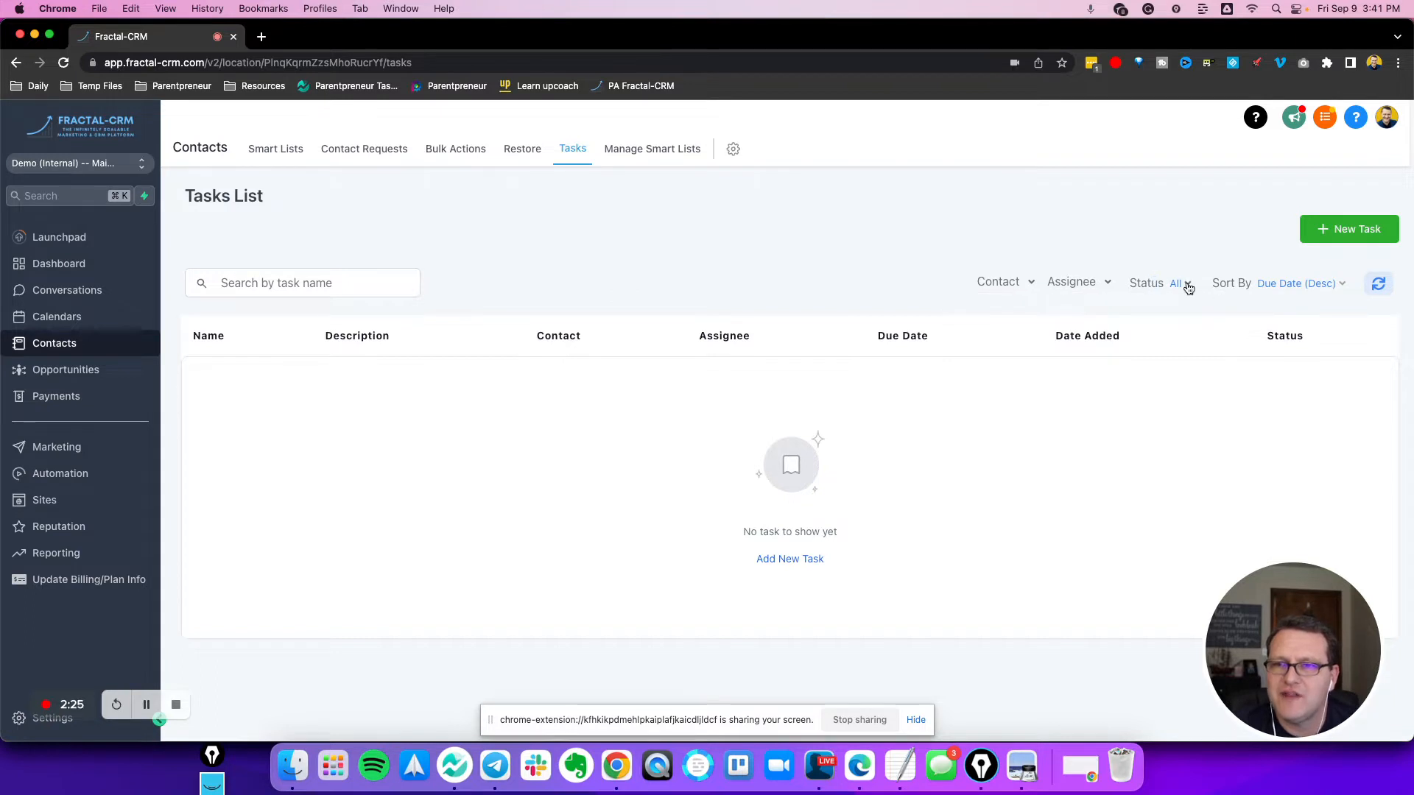
mouse_move(1183, 284)
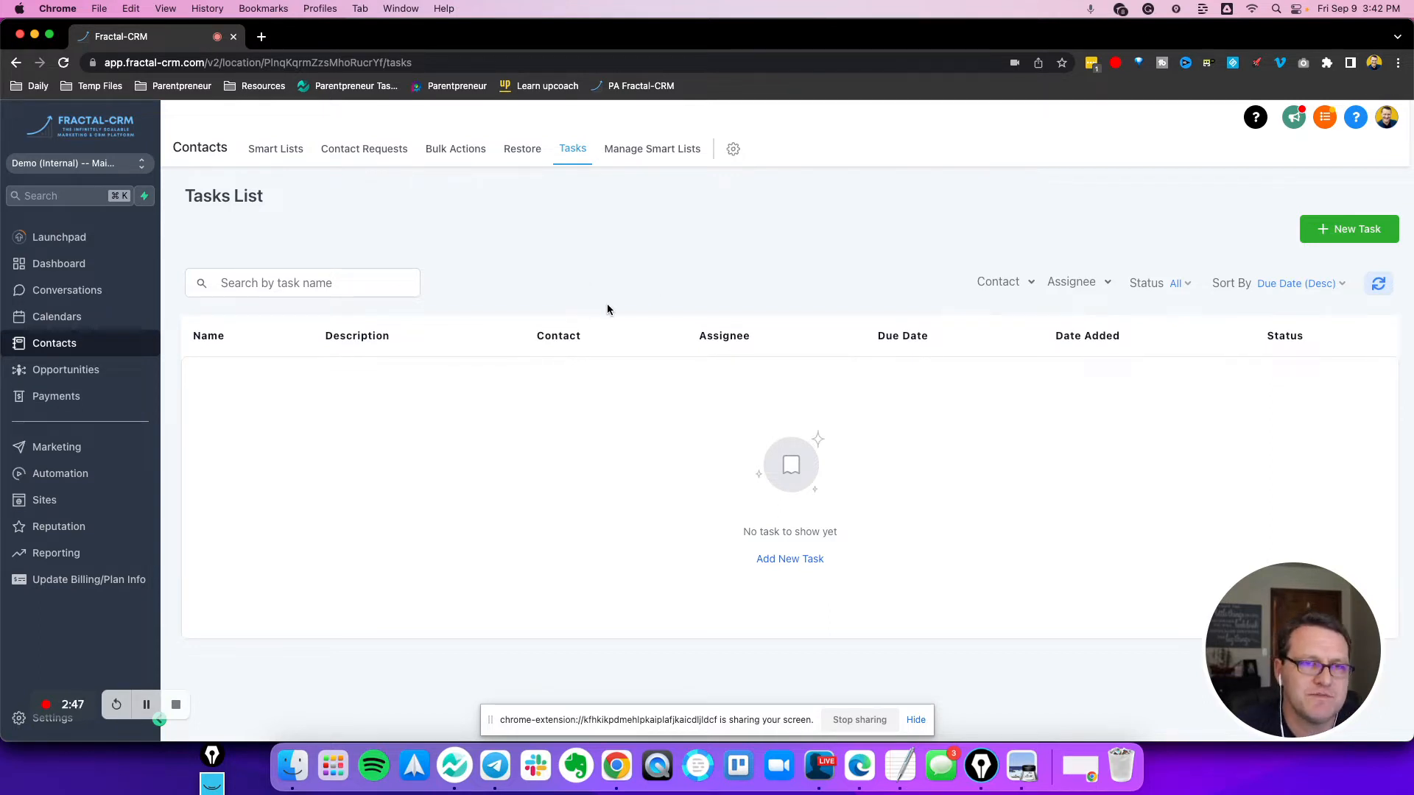
Look at the custom fields settings and the smart list management page, and return to the list of all contacts
left_click(733, 149)
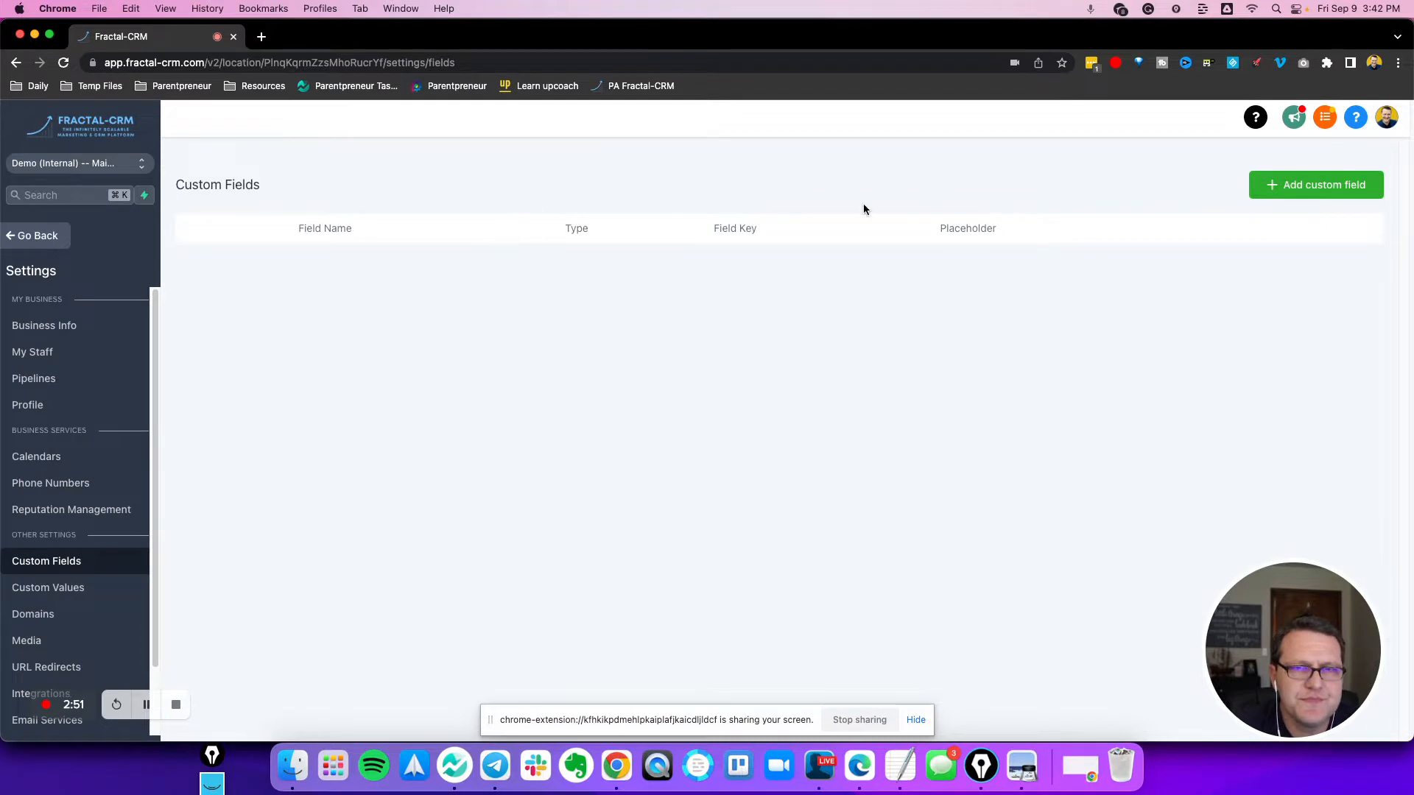
key("super+bracketleft")
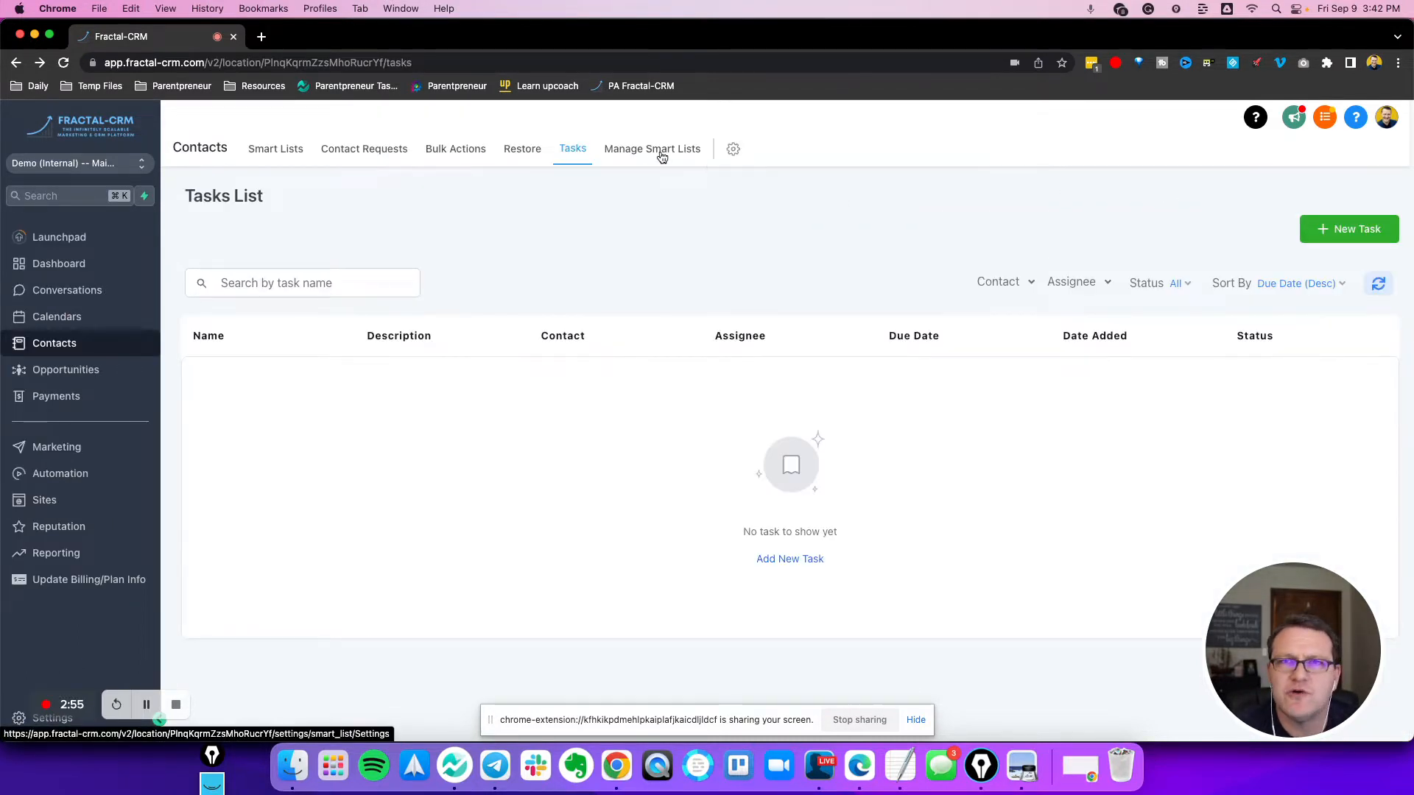
left_click(660, 151)
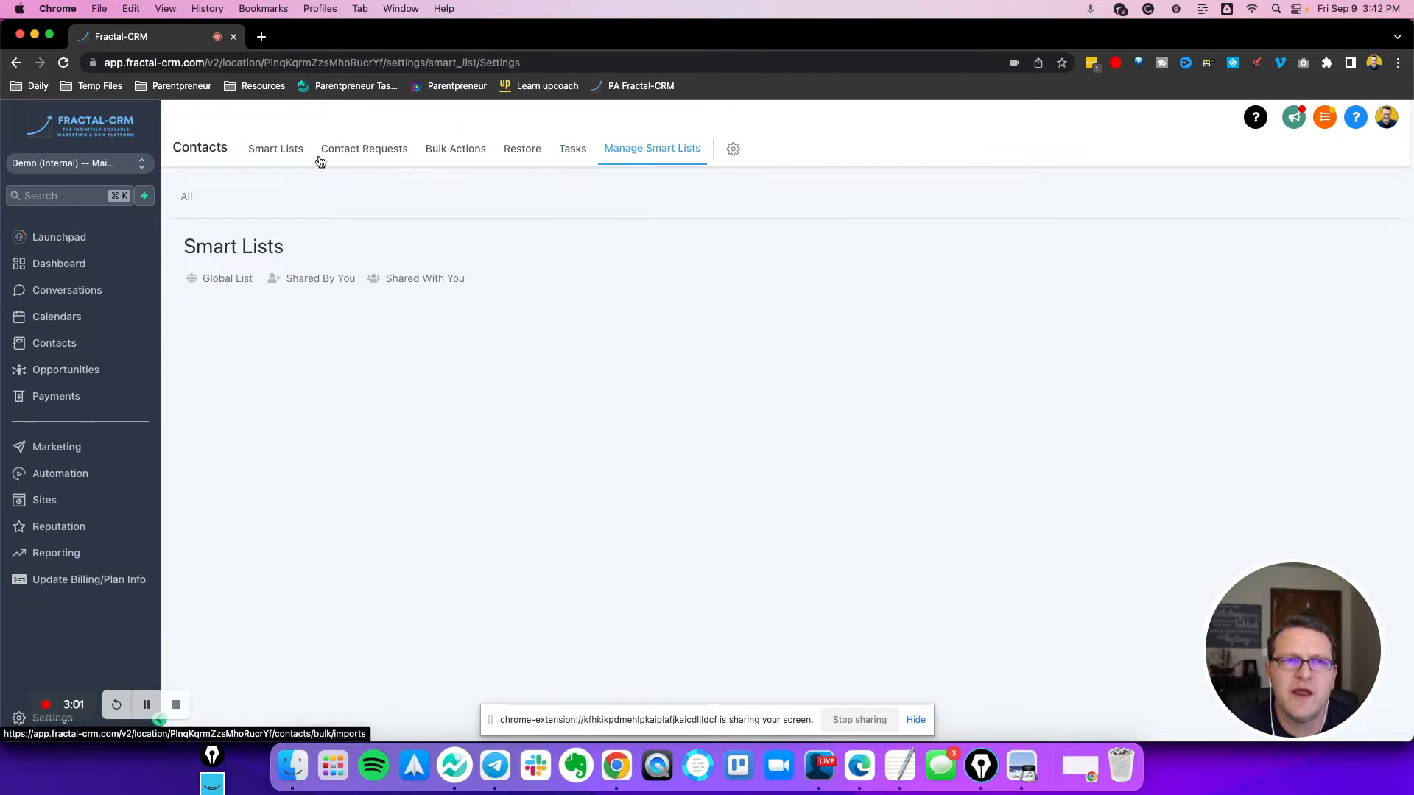
left_click(293, 156)
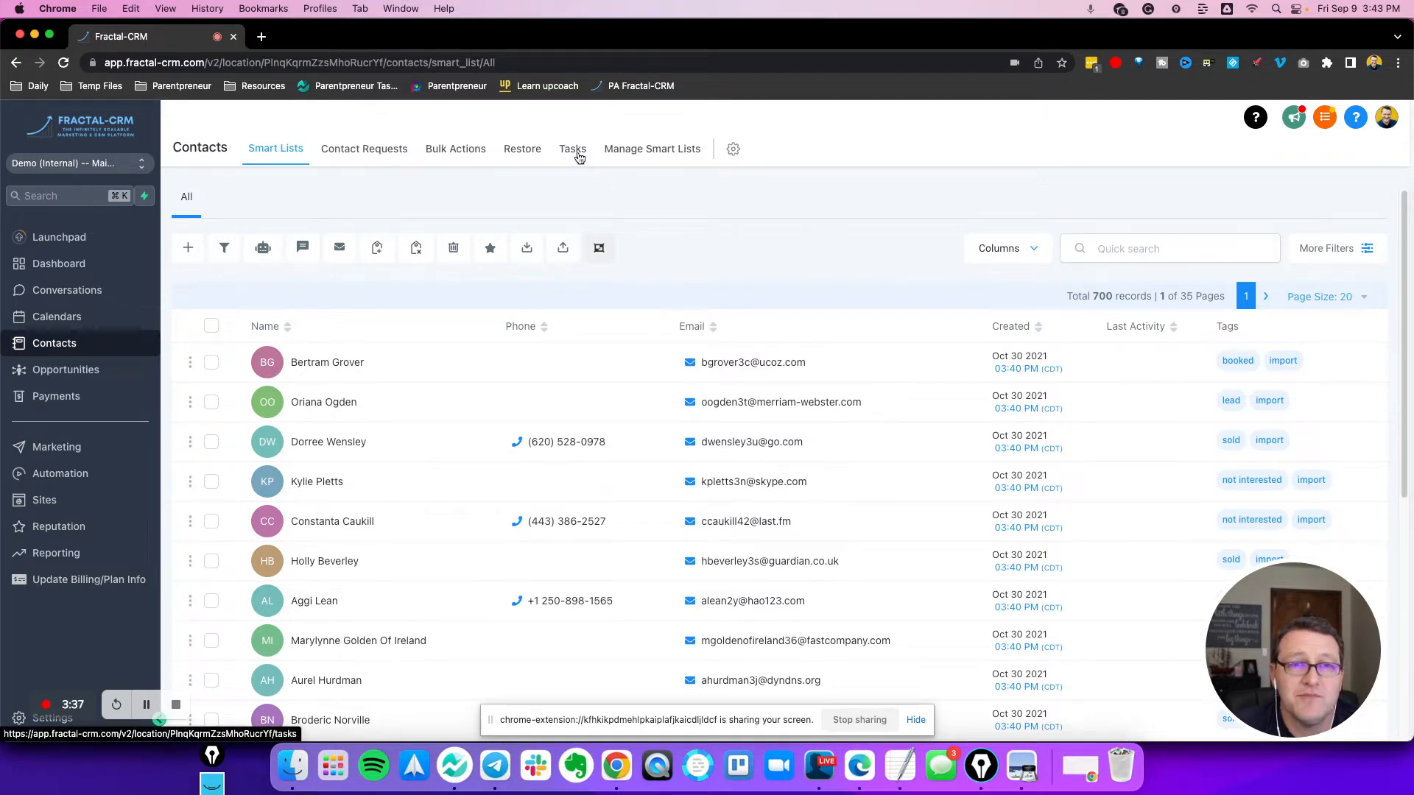
View the opportunities board and inspect the stages of the Lead Pipeline without saving any changes
left_click(95, 370)
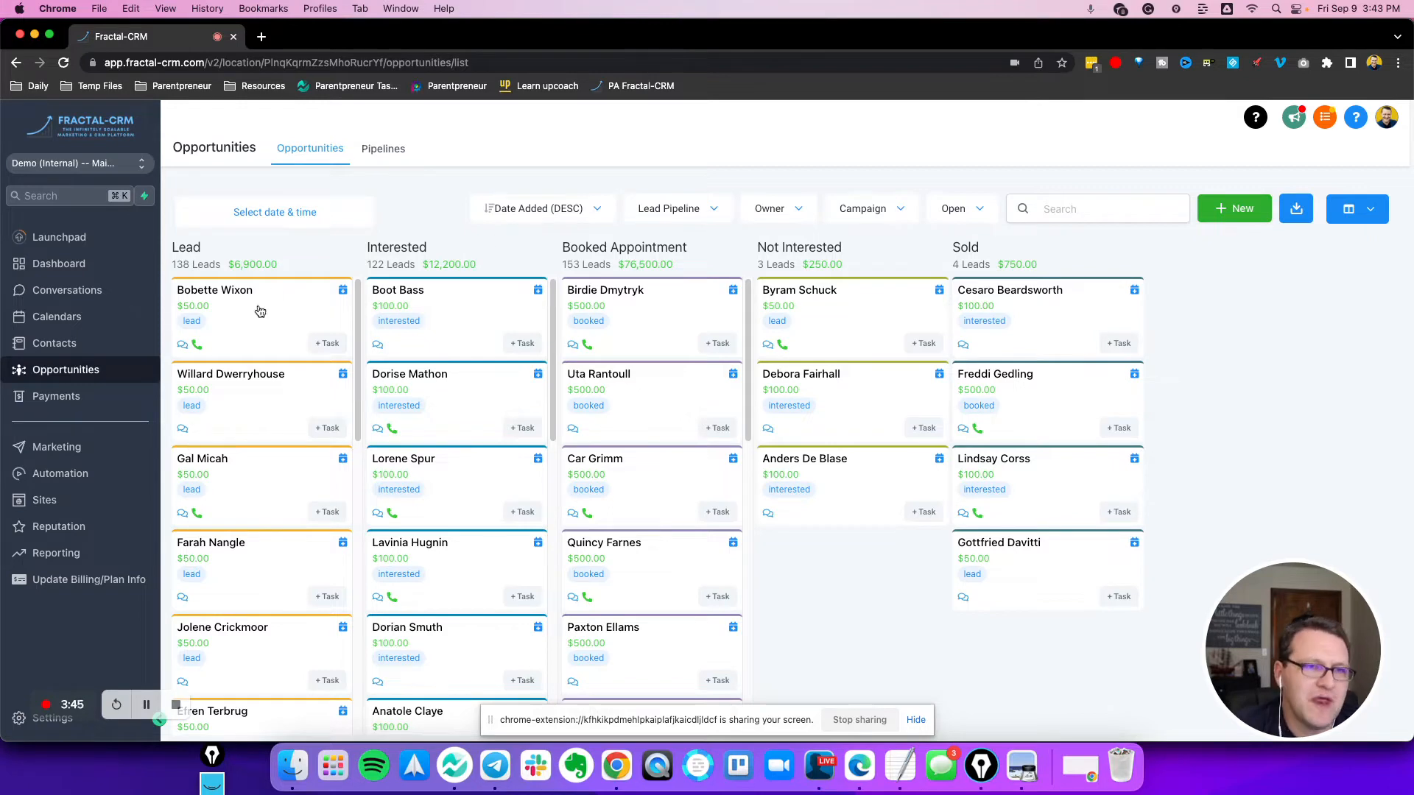
left_click(380, 149)
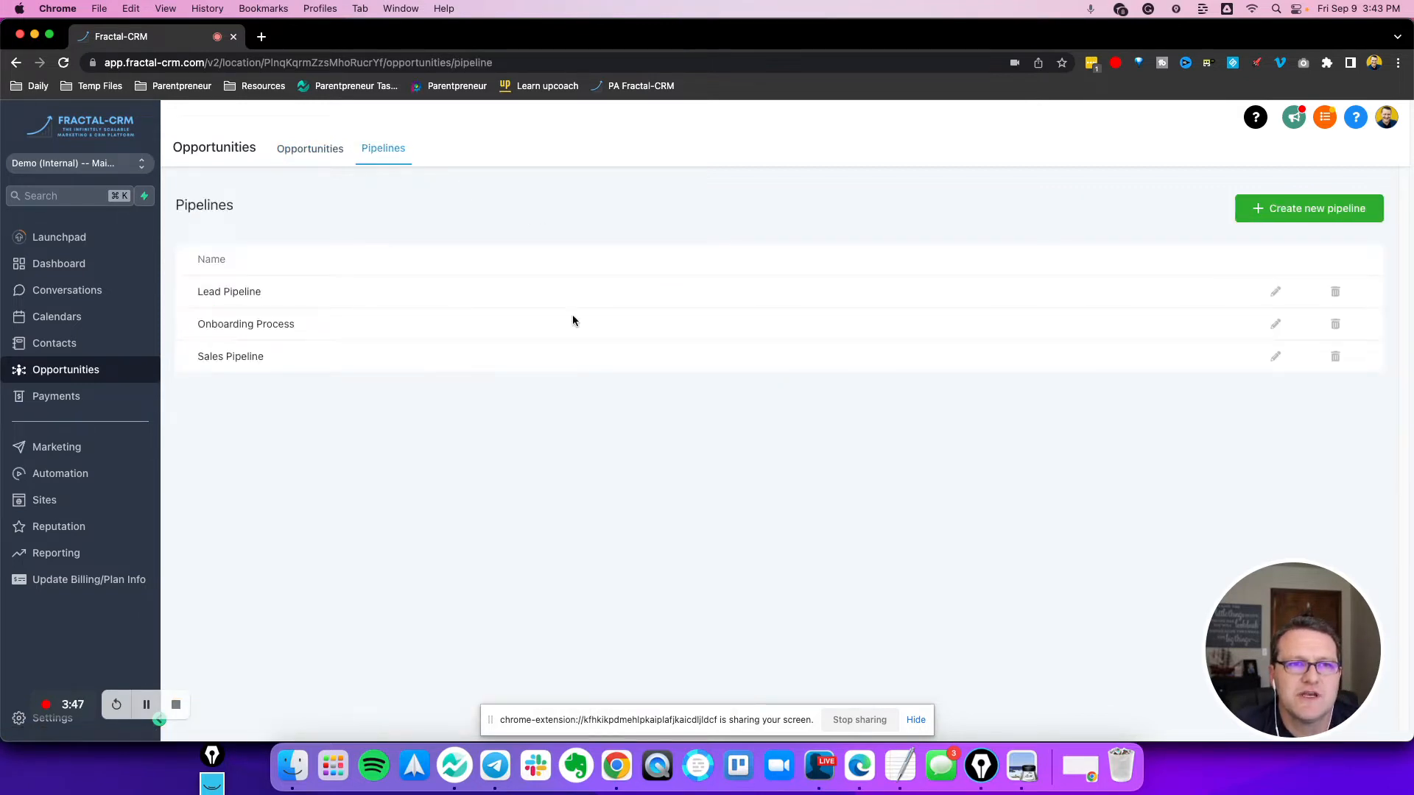
left_click(1276, 293)
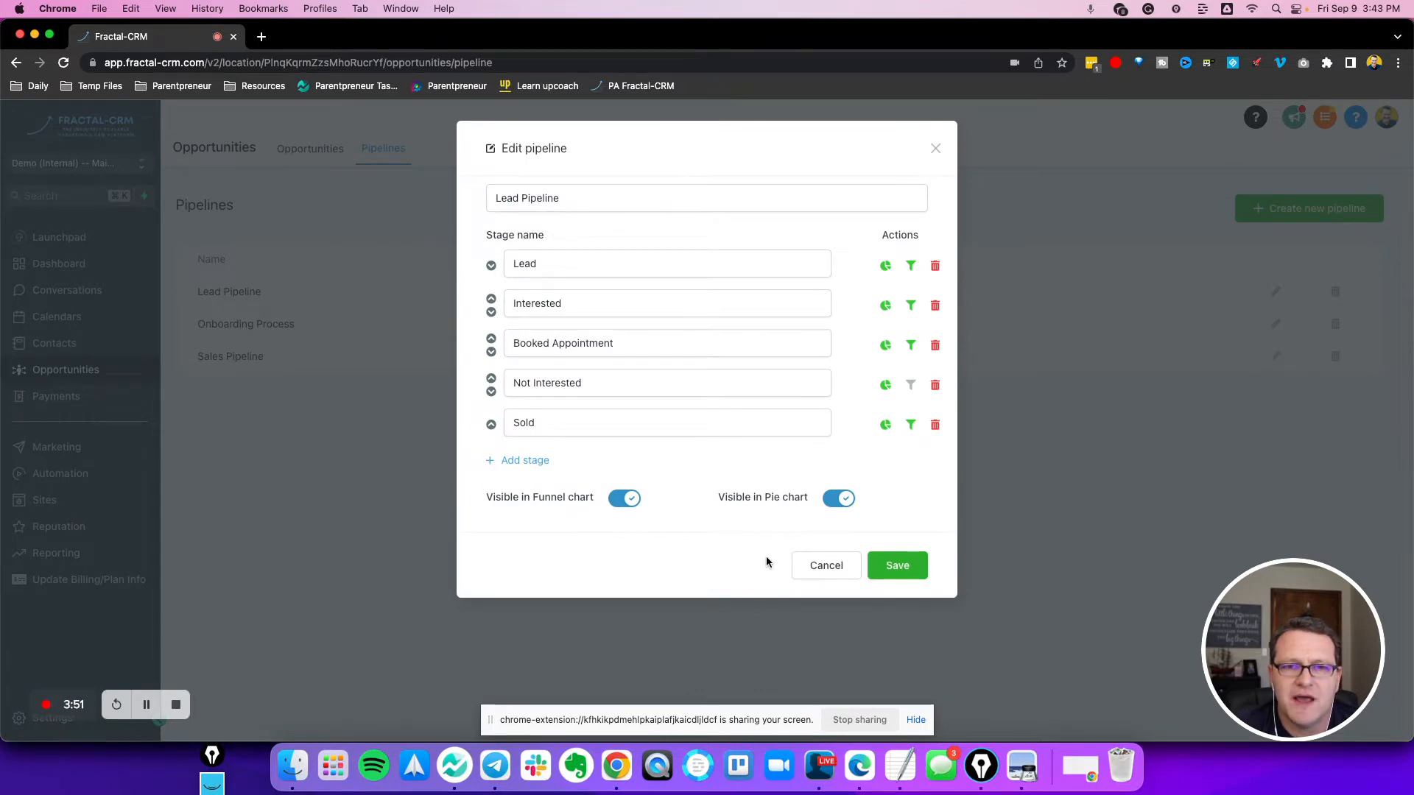
left_click(836, 564)
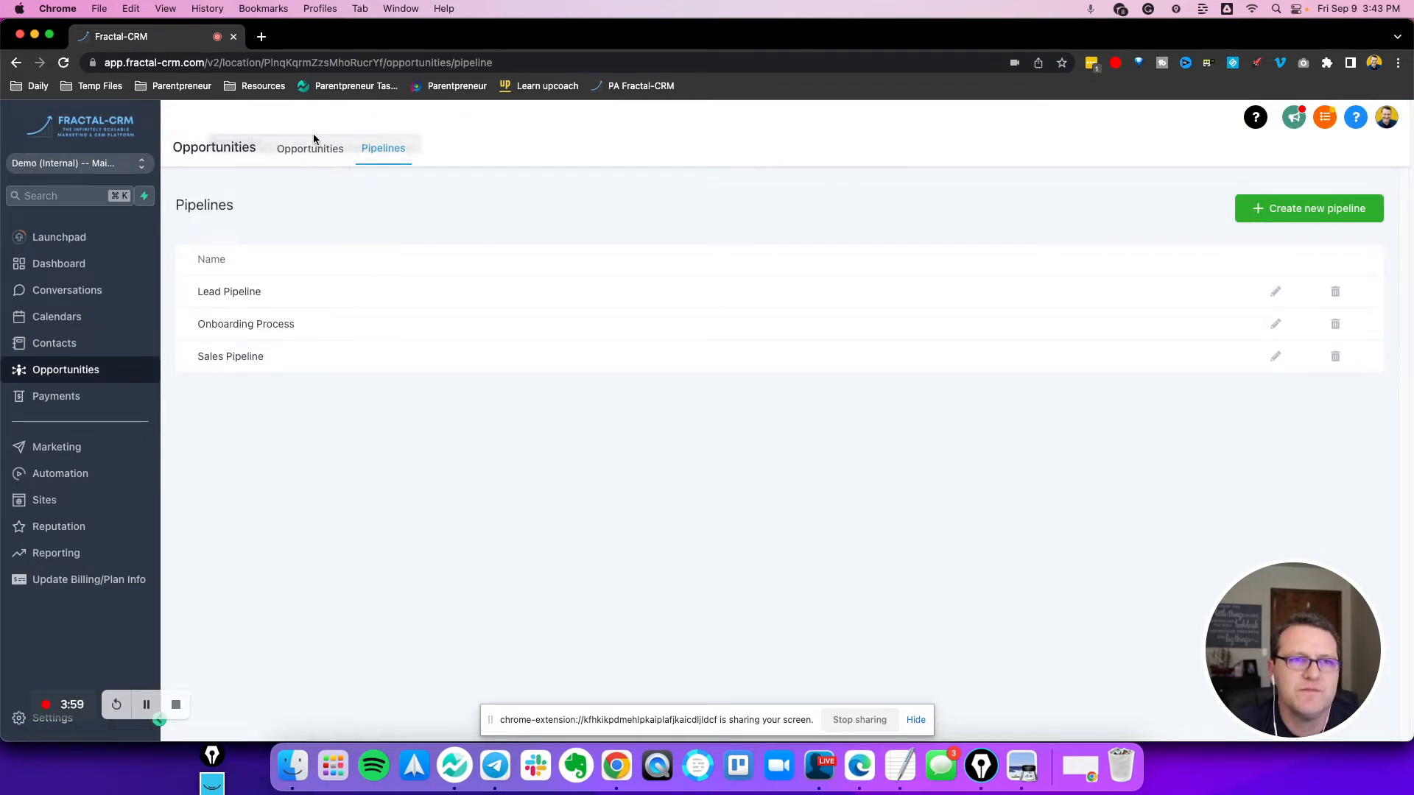
Return to the opportunities board, look through the help library article and the Contact Us topics, and close the help panel
left_click(315, 157)
left_click_drag(397, 324, 458, 310)
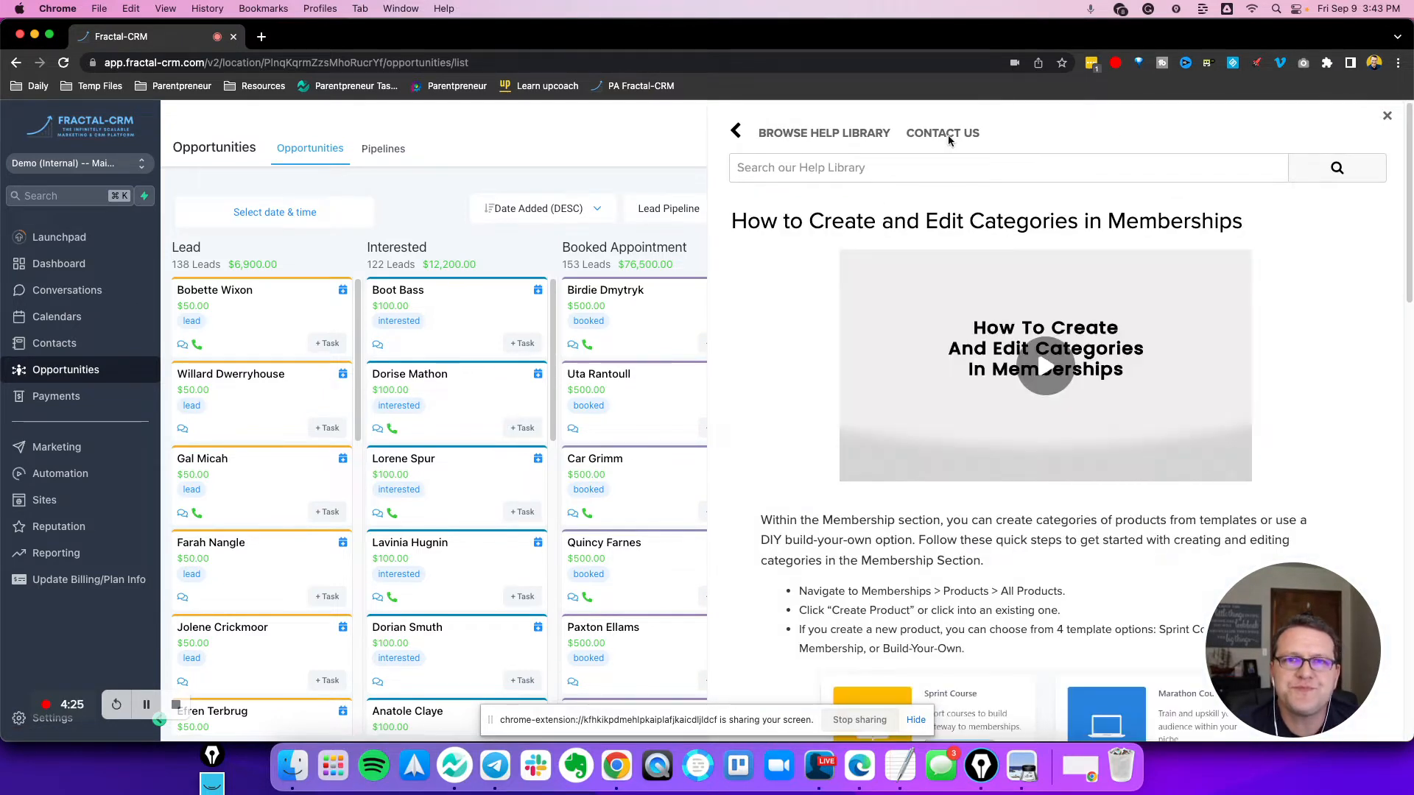
scroll(793, 339, "down", 7)
scroll(883, 258, "up", 7)
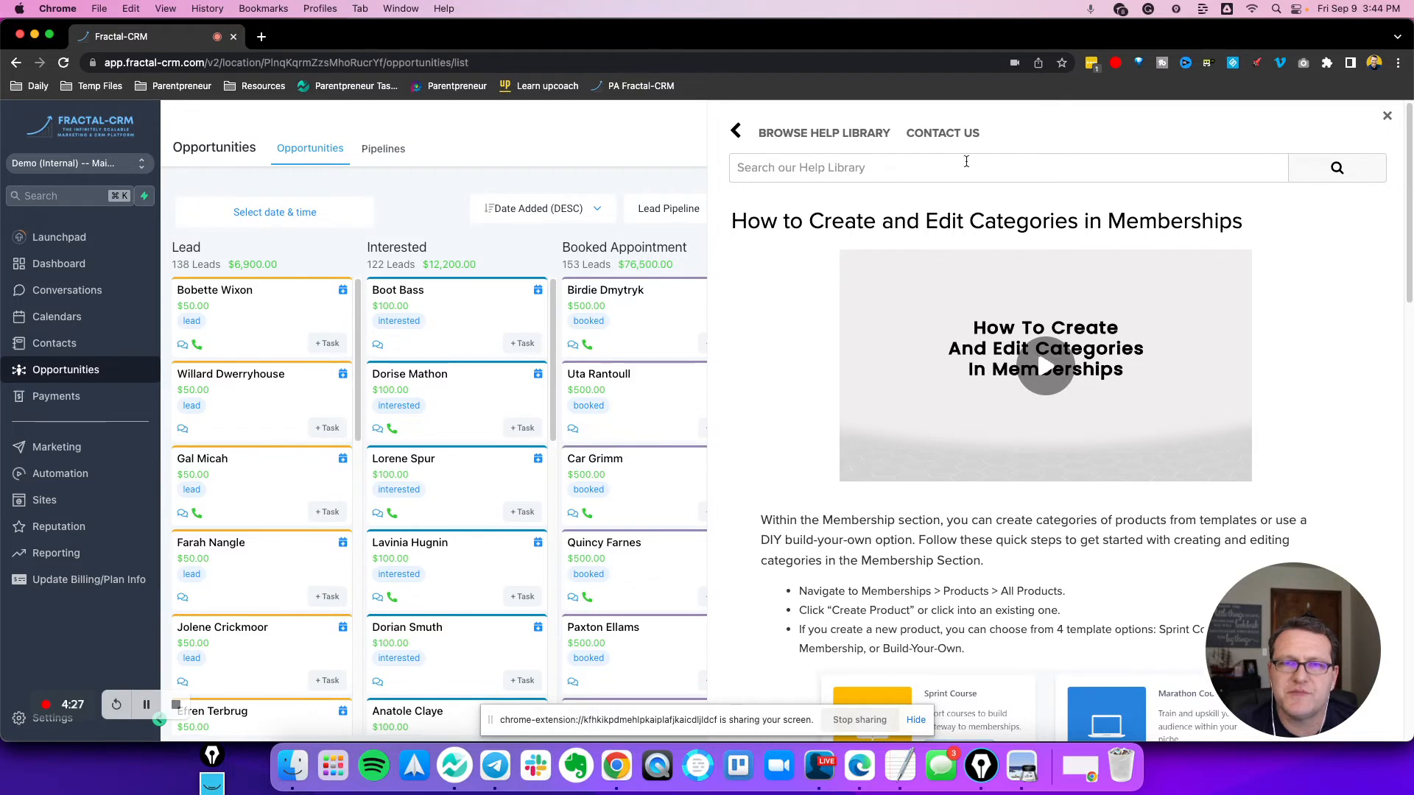
left_click(938, 142)
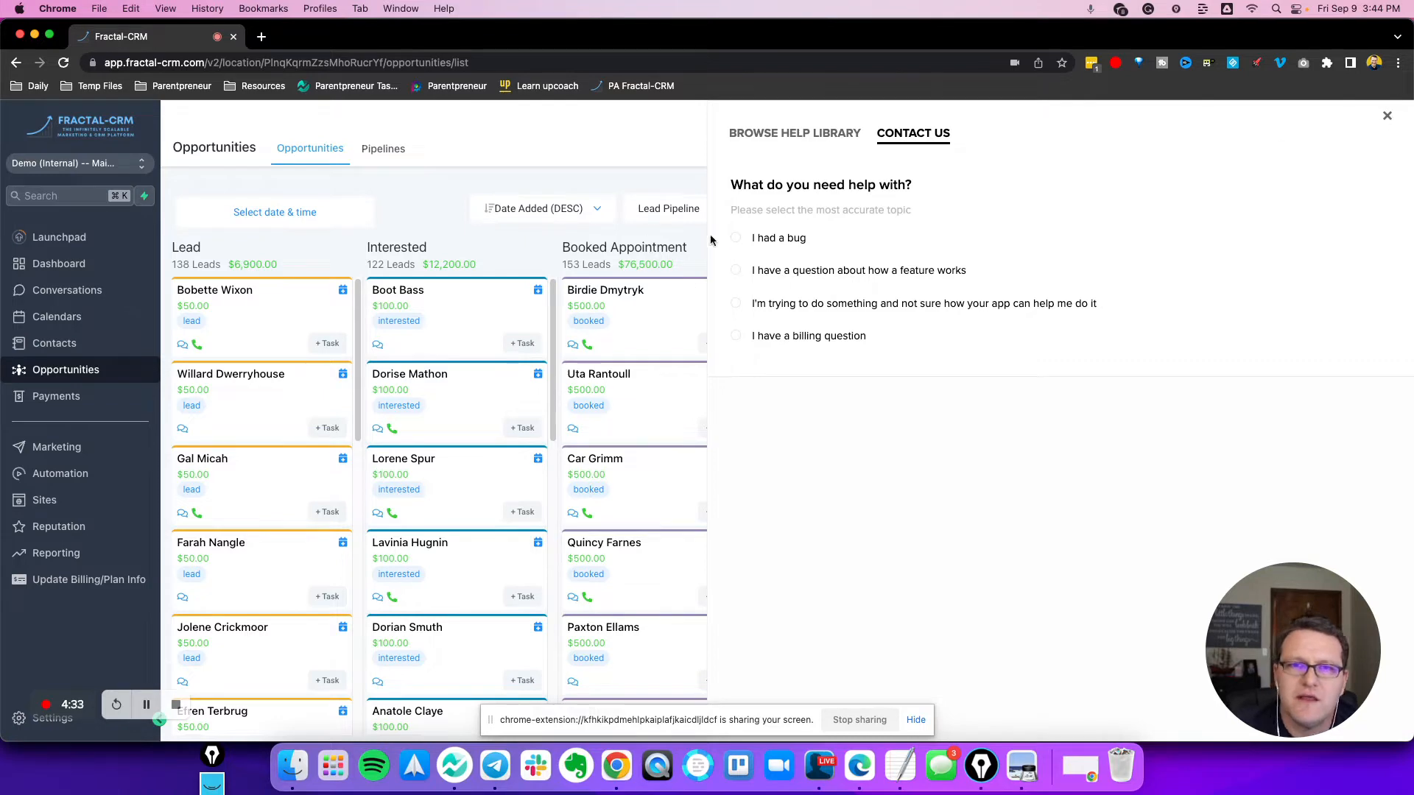
left_click(1388, 118)
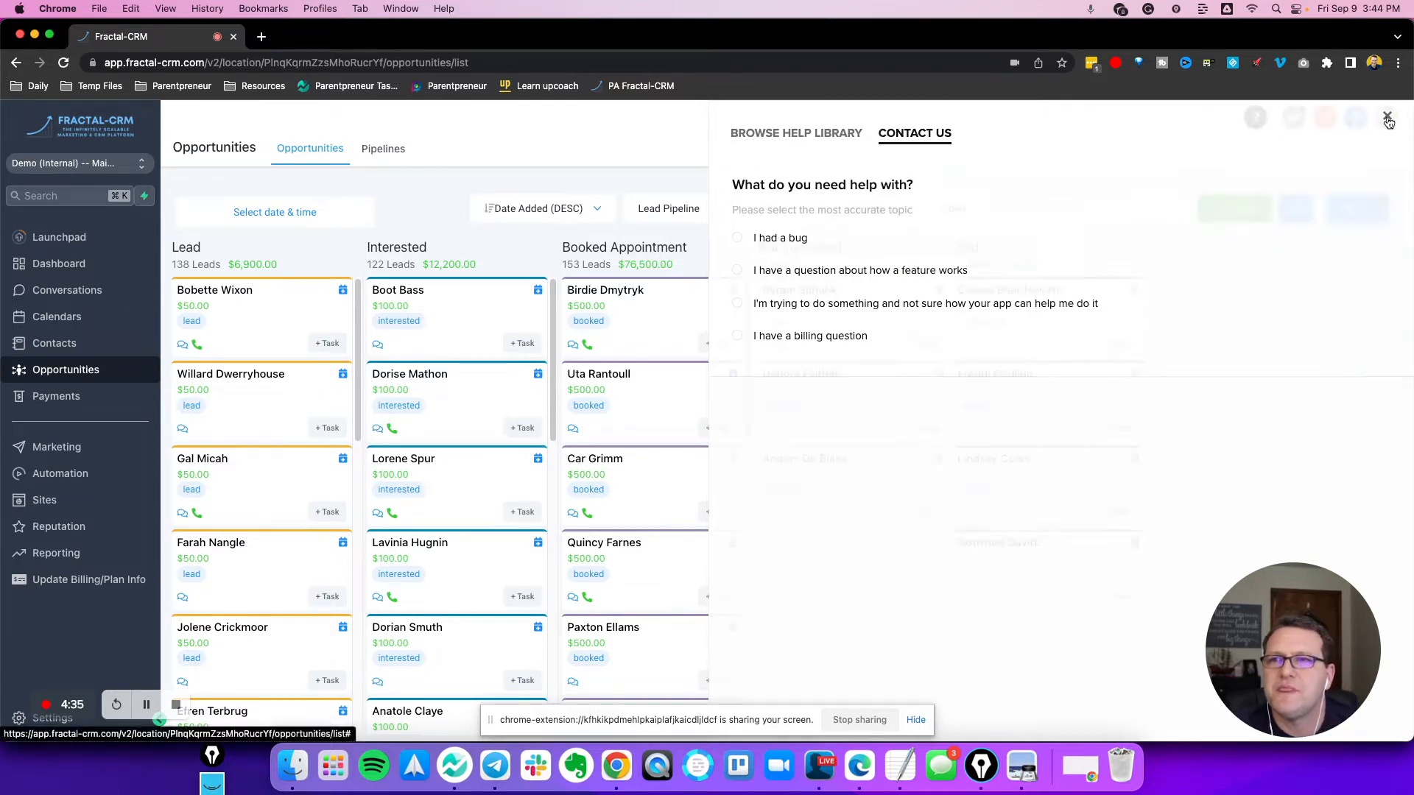
Create a blank one-time invoice in Payments, review its layout and return to the invoice list
left_click(88, 405)
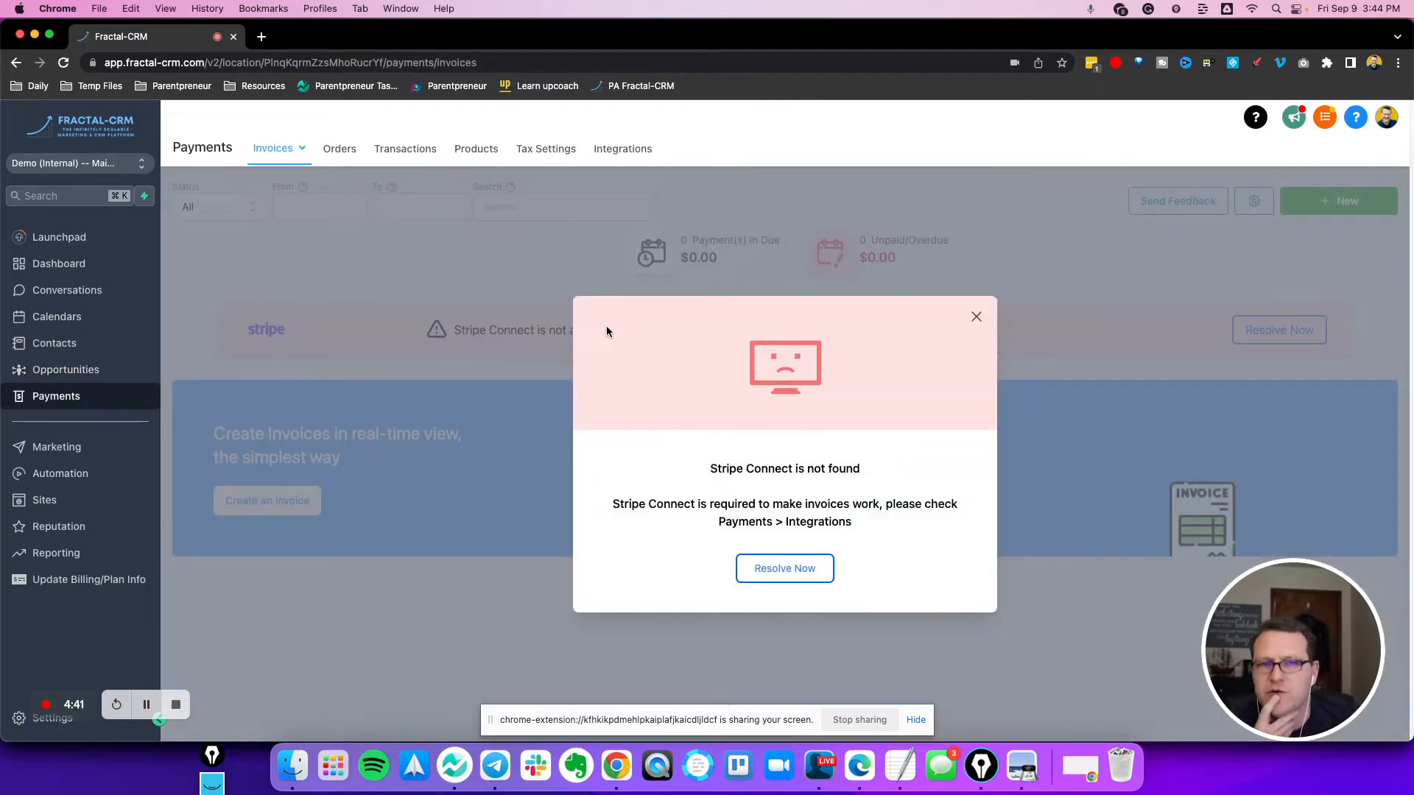
left_click(977, 317)
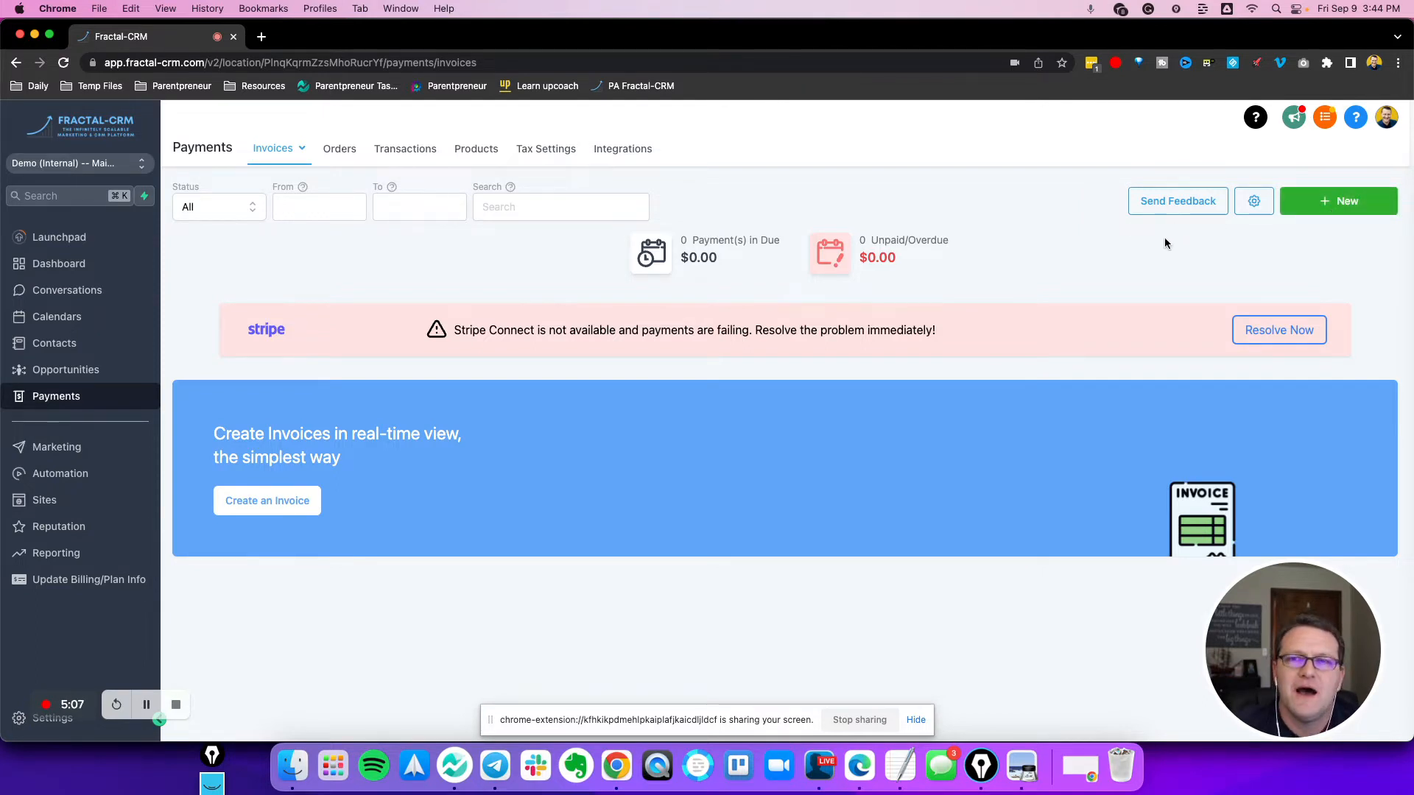
left_click(1332, 209)
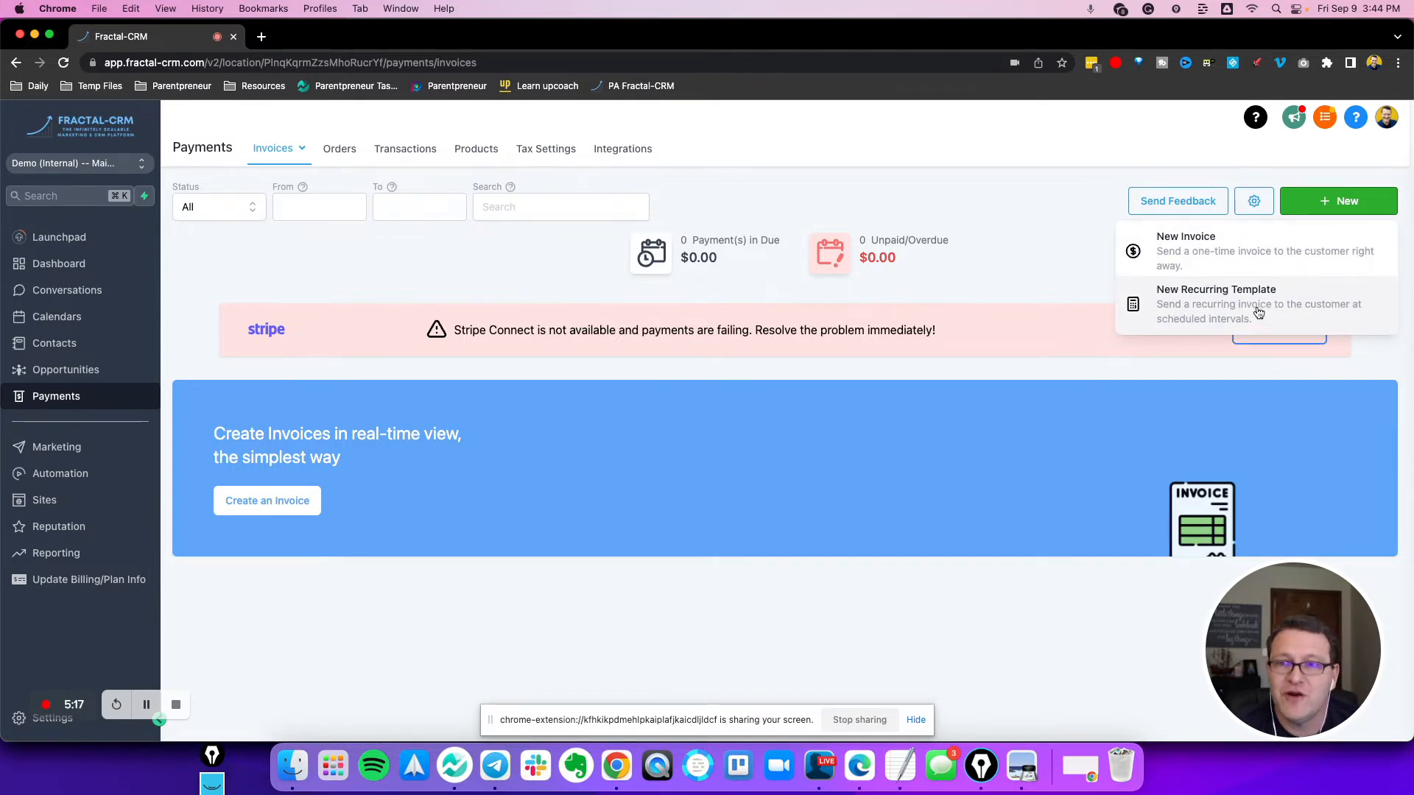
left_click(1228, 271)
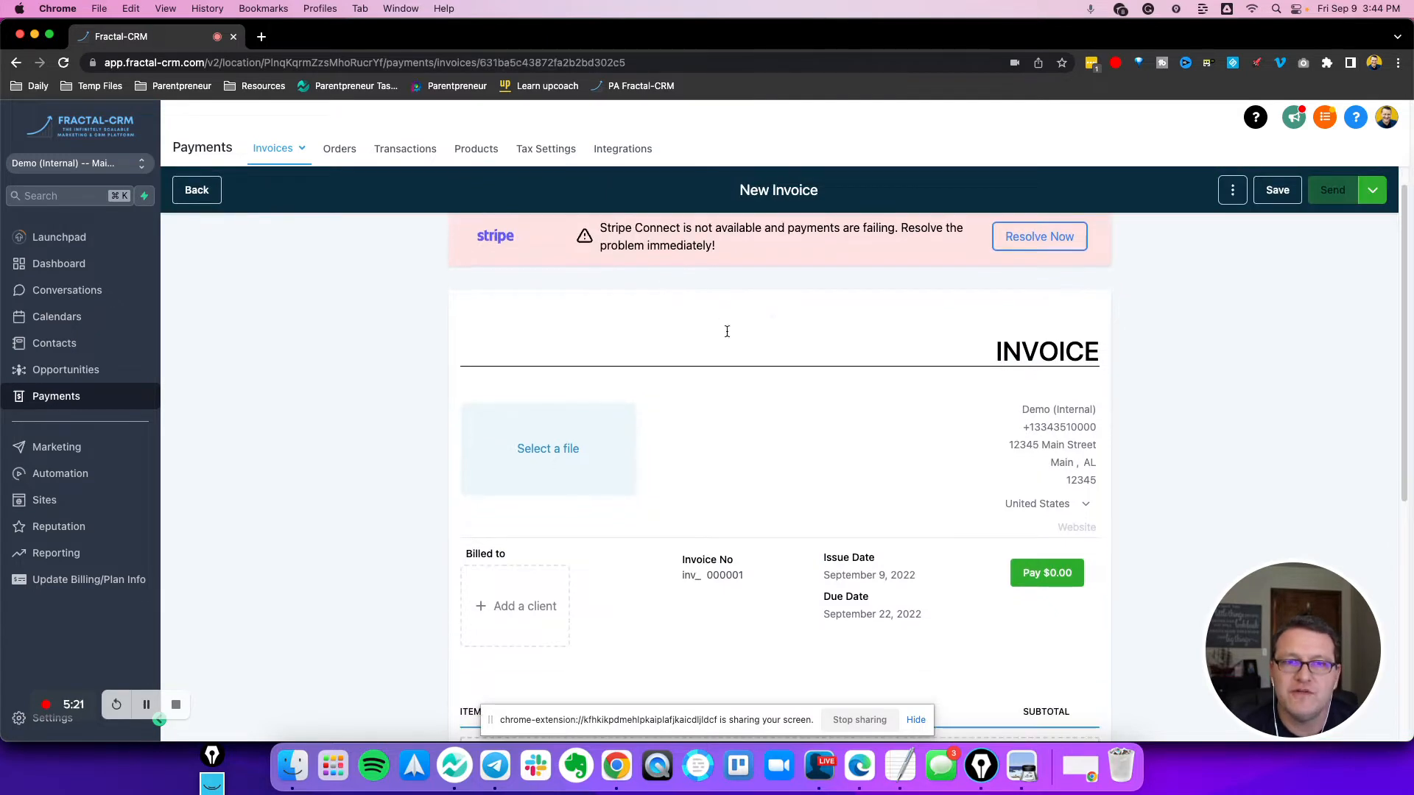
scroll(709, 283, "down", 5)
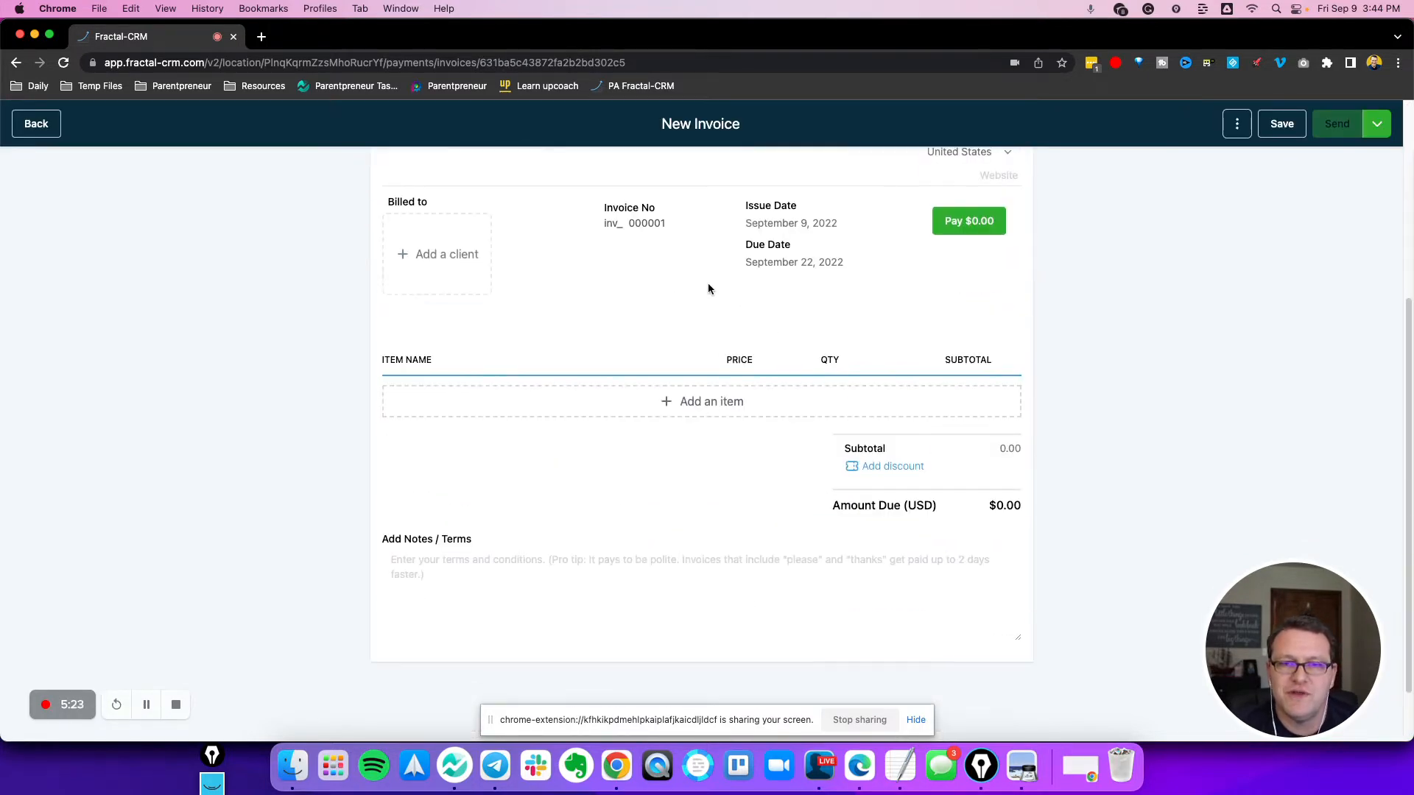
scroll(562, 306, "up", 5)
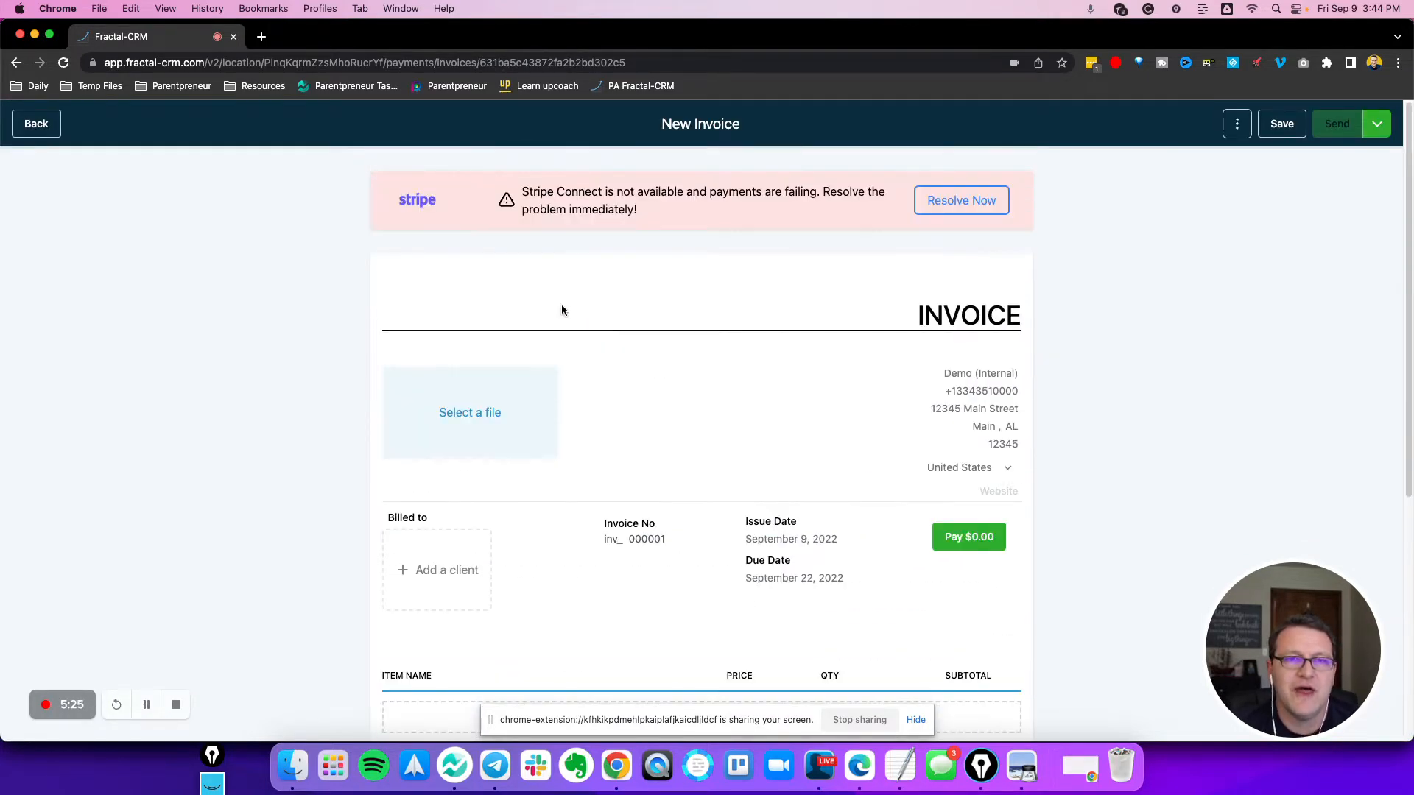
left_click(39, 129)
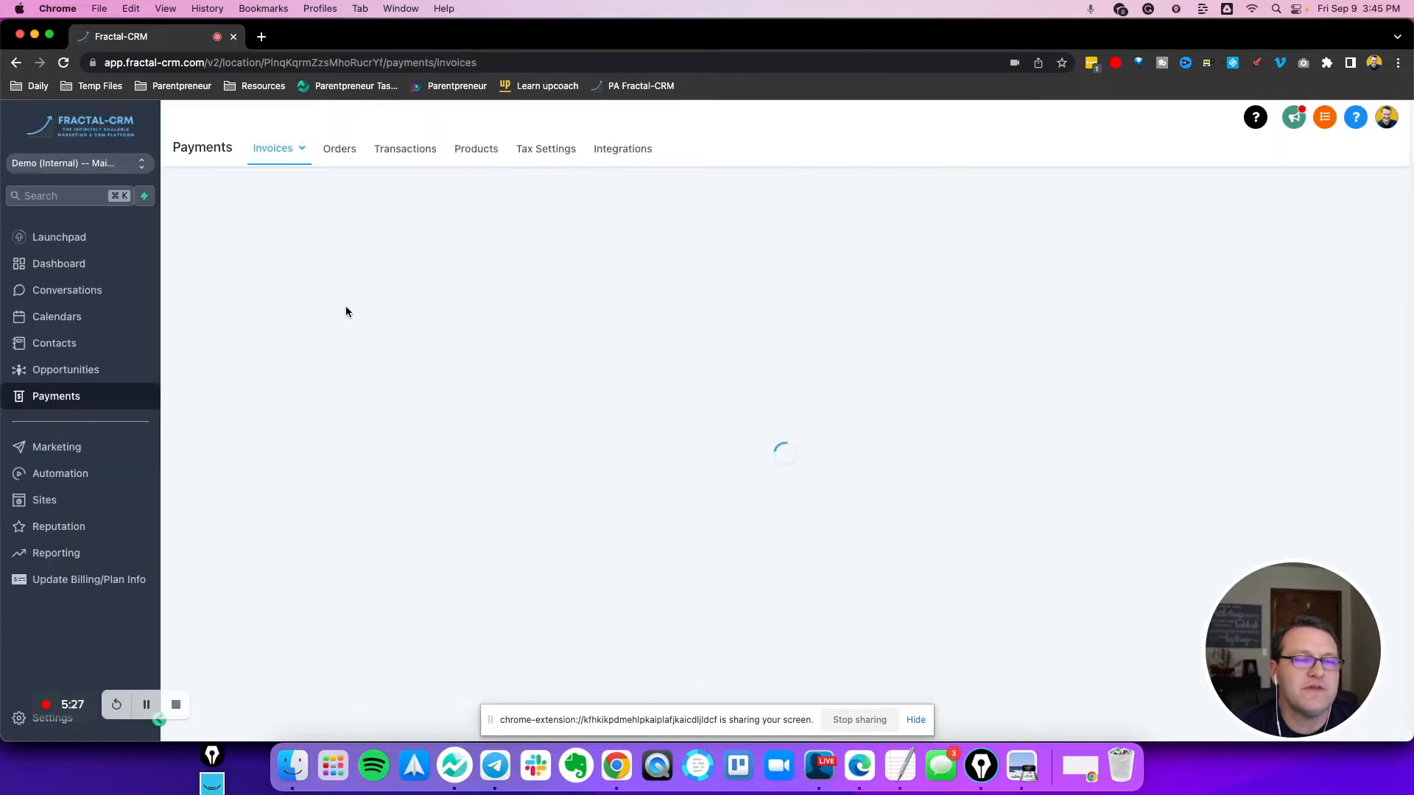
Dismiss the Stripe Connect notice and check the actions available for the draft invoice without choosing one
left_click(977, 318)
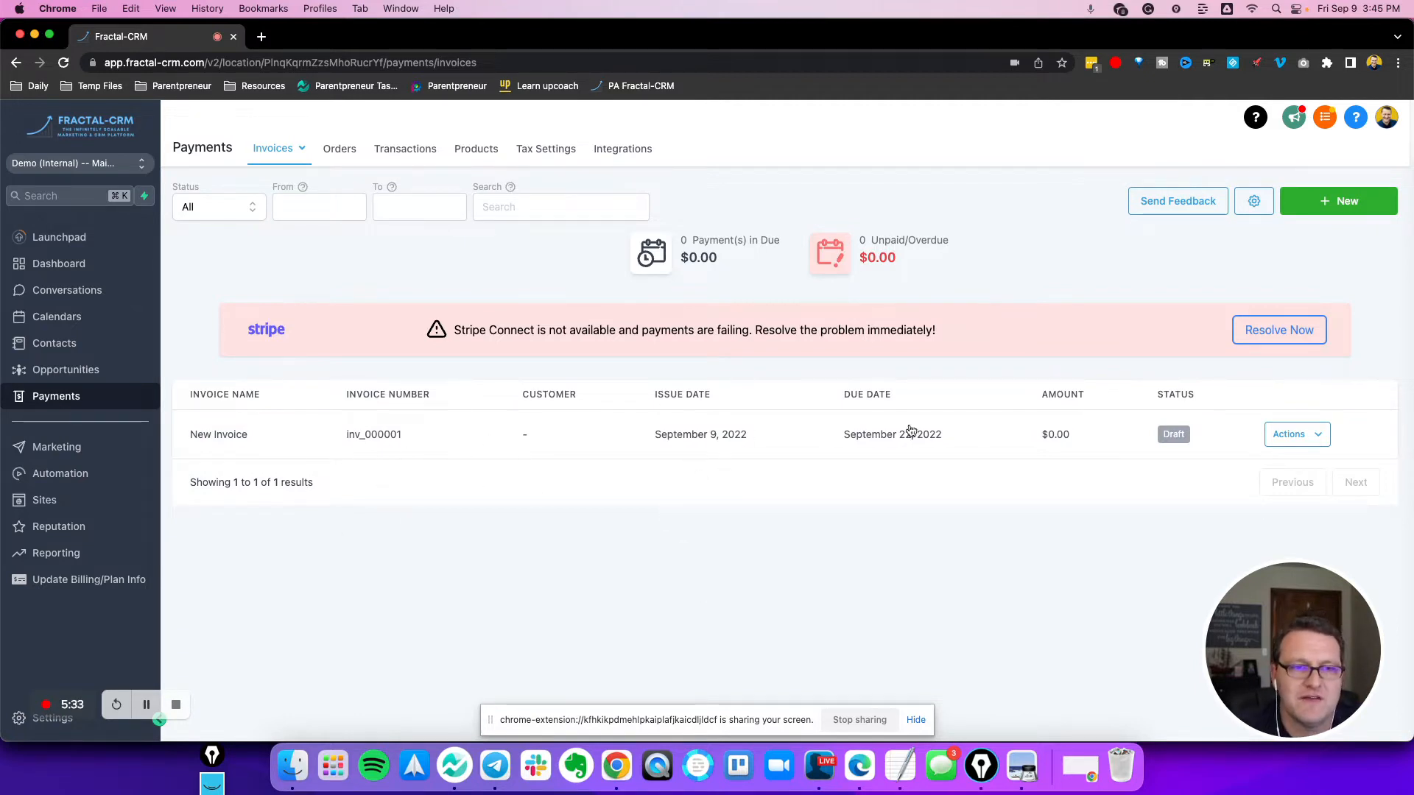
left_click(1294, 434)
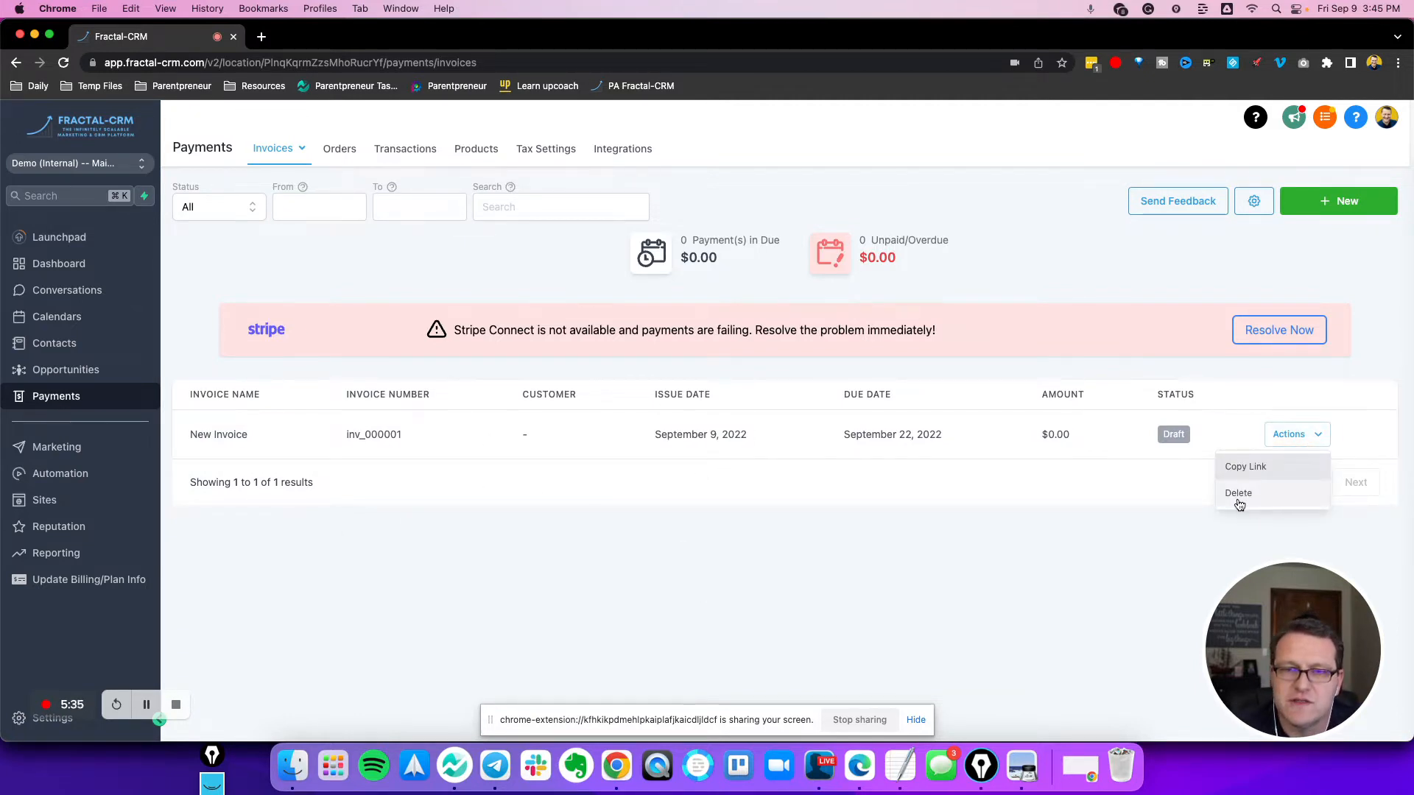
left_click(821, 557)
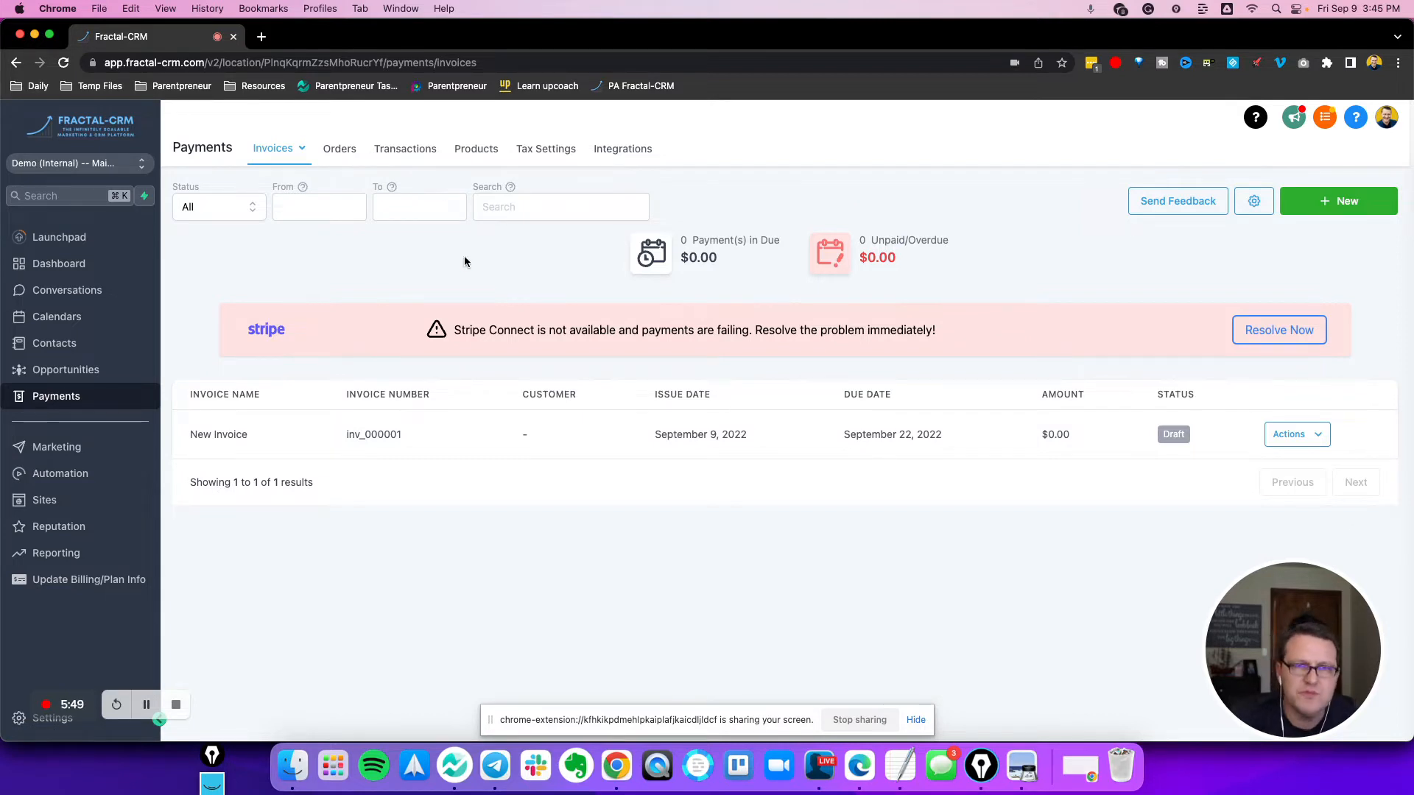
Start a new product in Payments with the name Test and the description Test
left_click(475, 148)
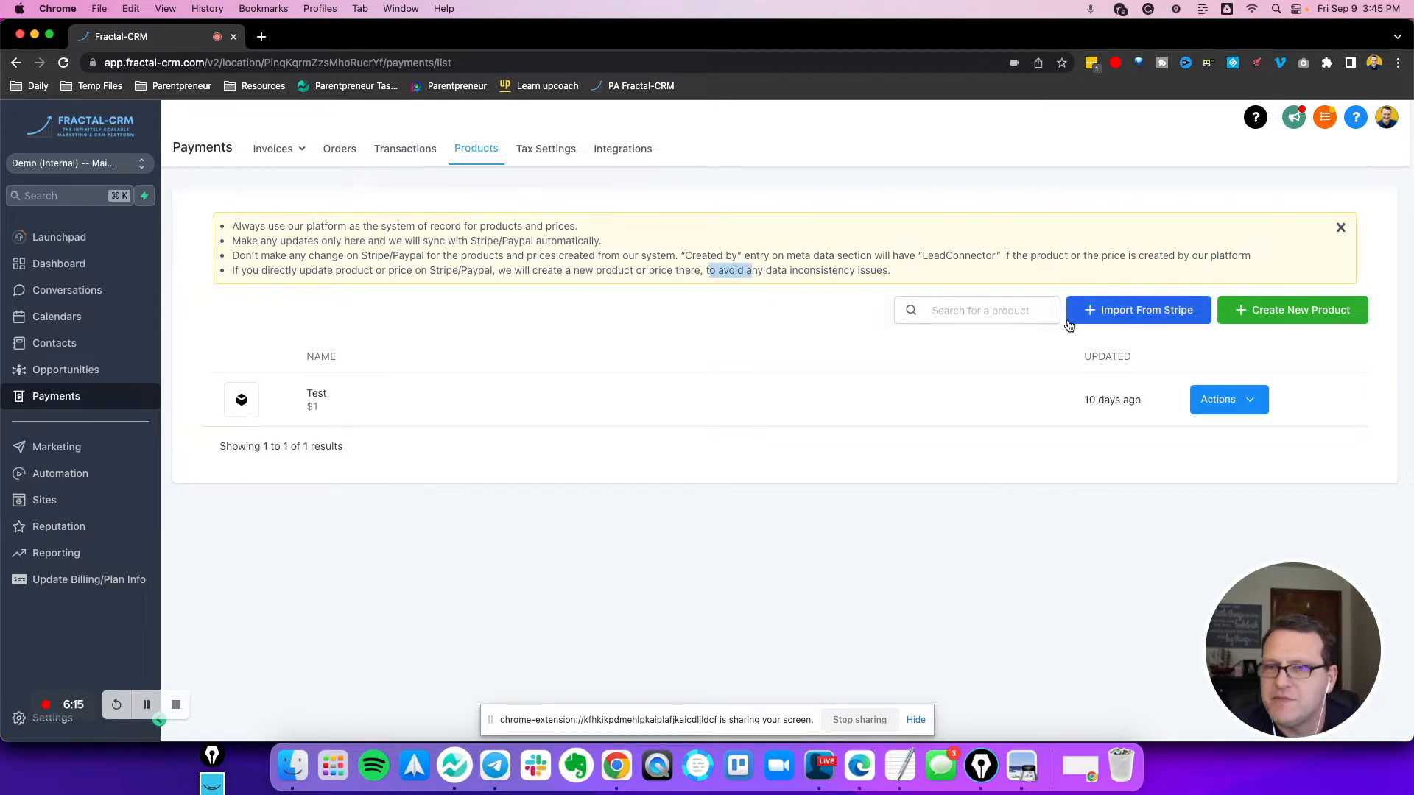
left_click(1278, 313)
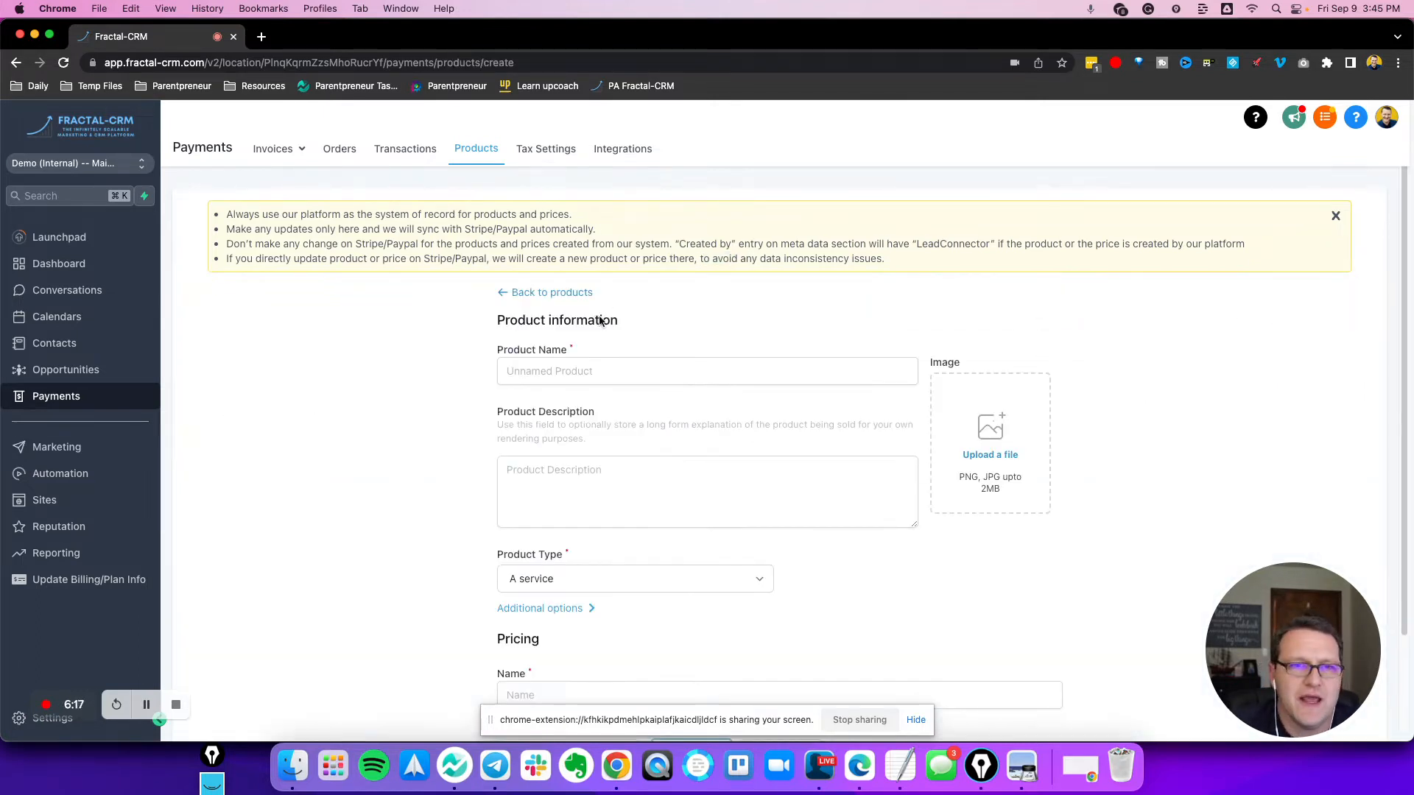
left_click(562, 374)
type("Test")
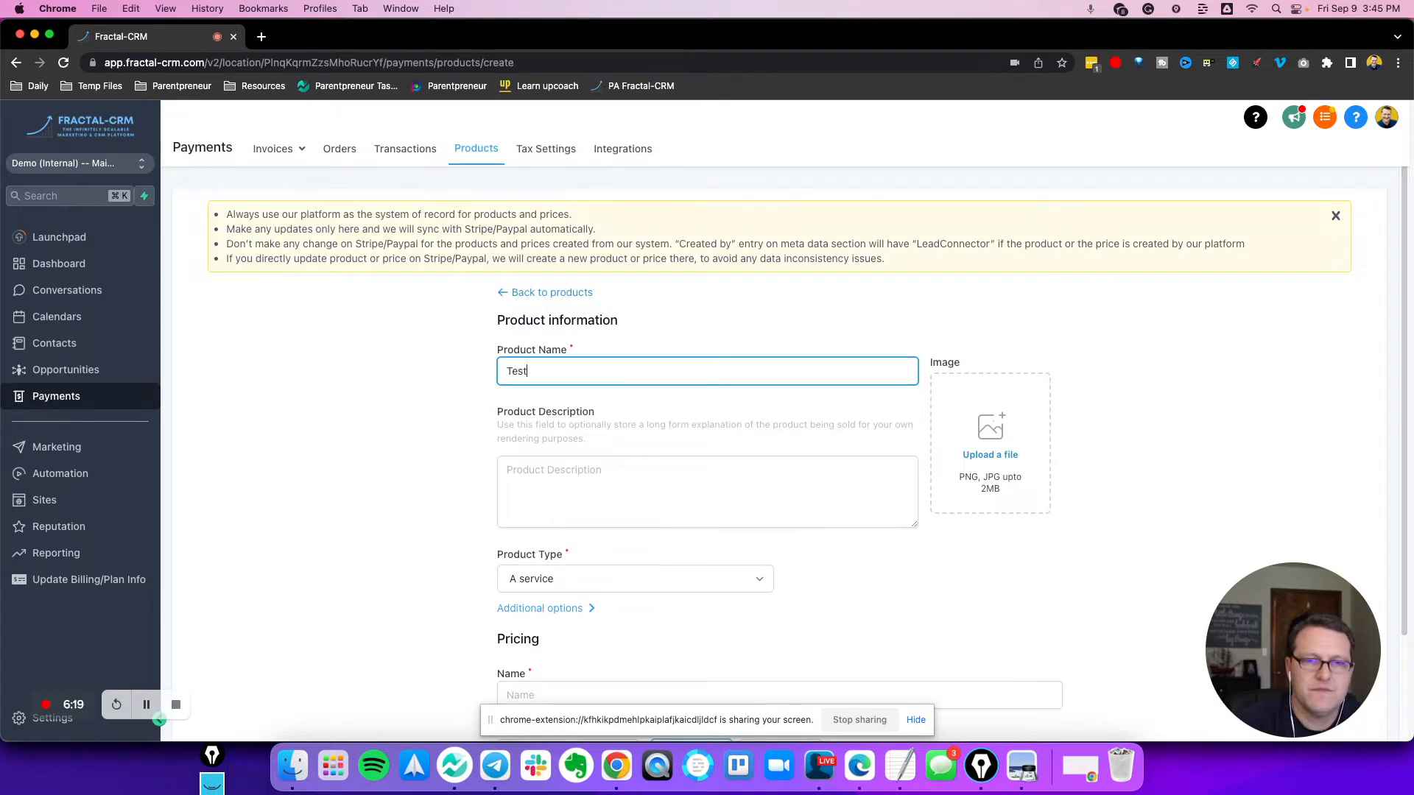
left_click(515, 493)
type("Test")
left_click(462, 479)
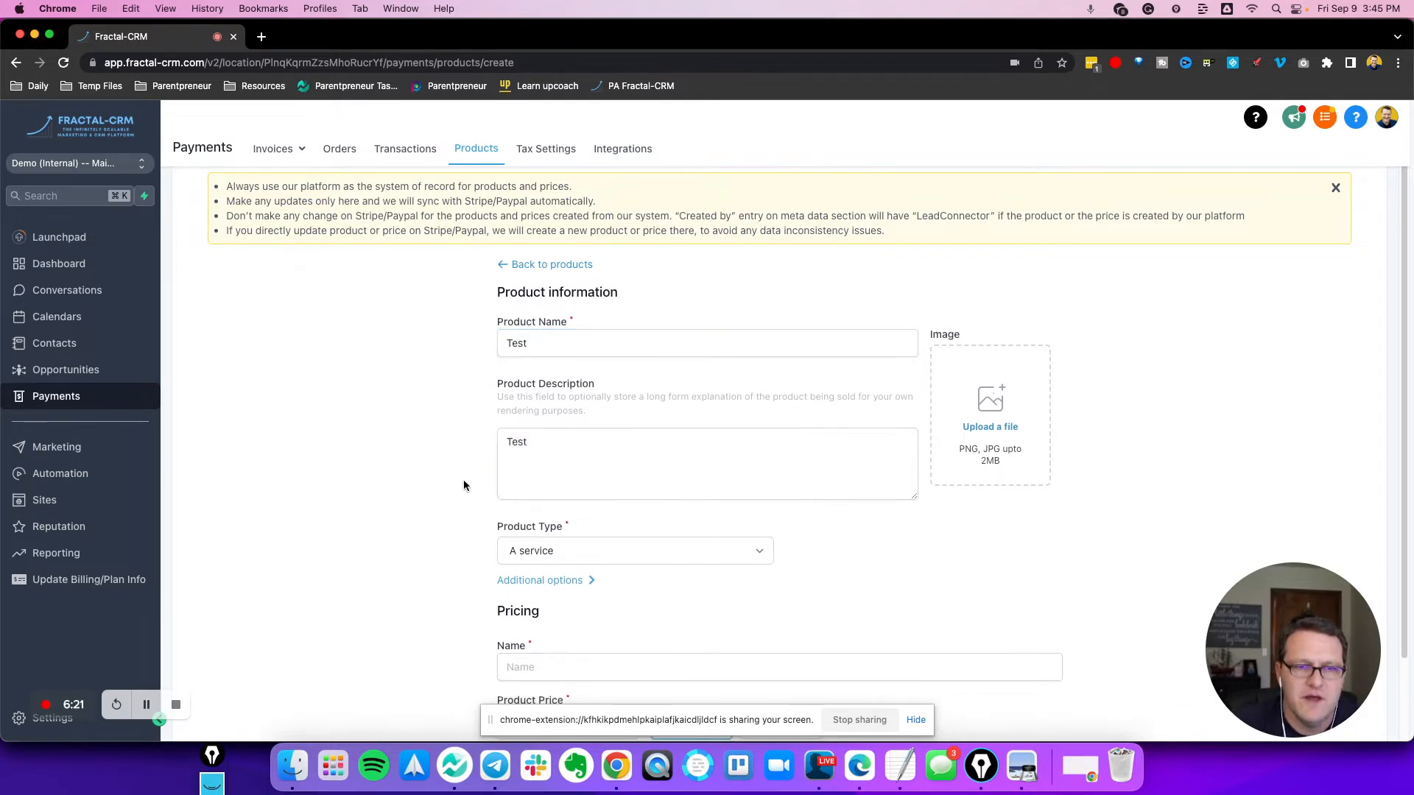
Set the new product's type to Digital goods
scroll(515, 457, "down", 3)
left_click(590, 454)
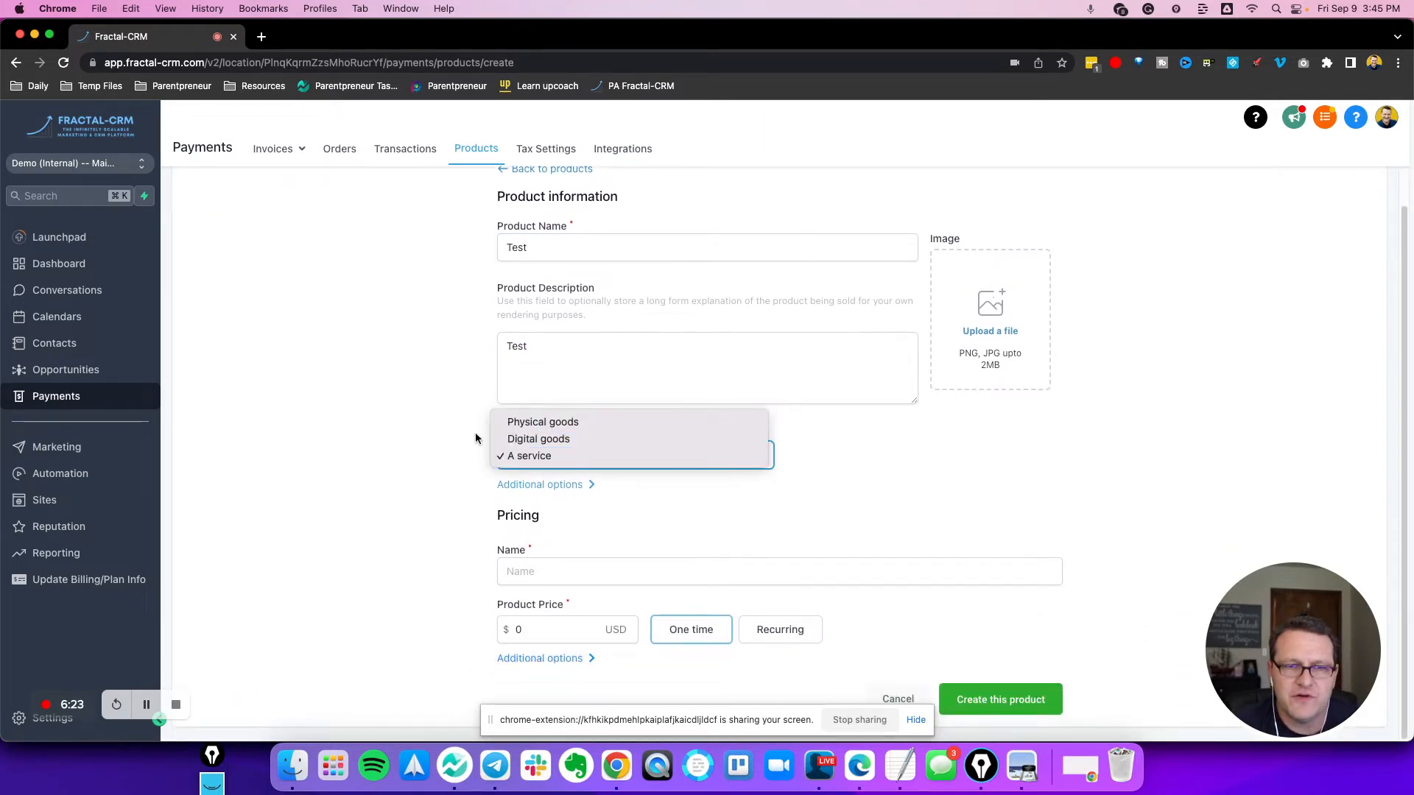
left_click(413, 438)
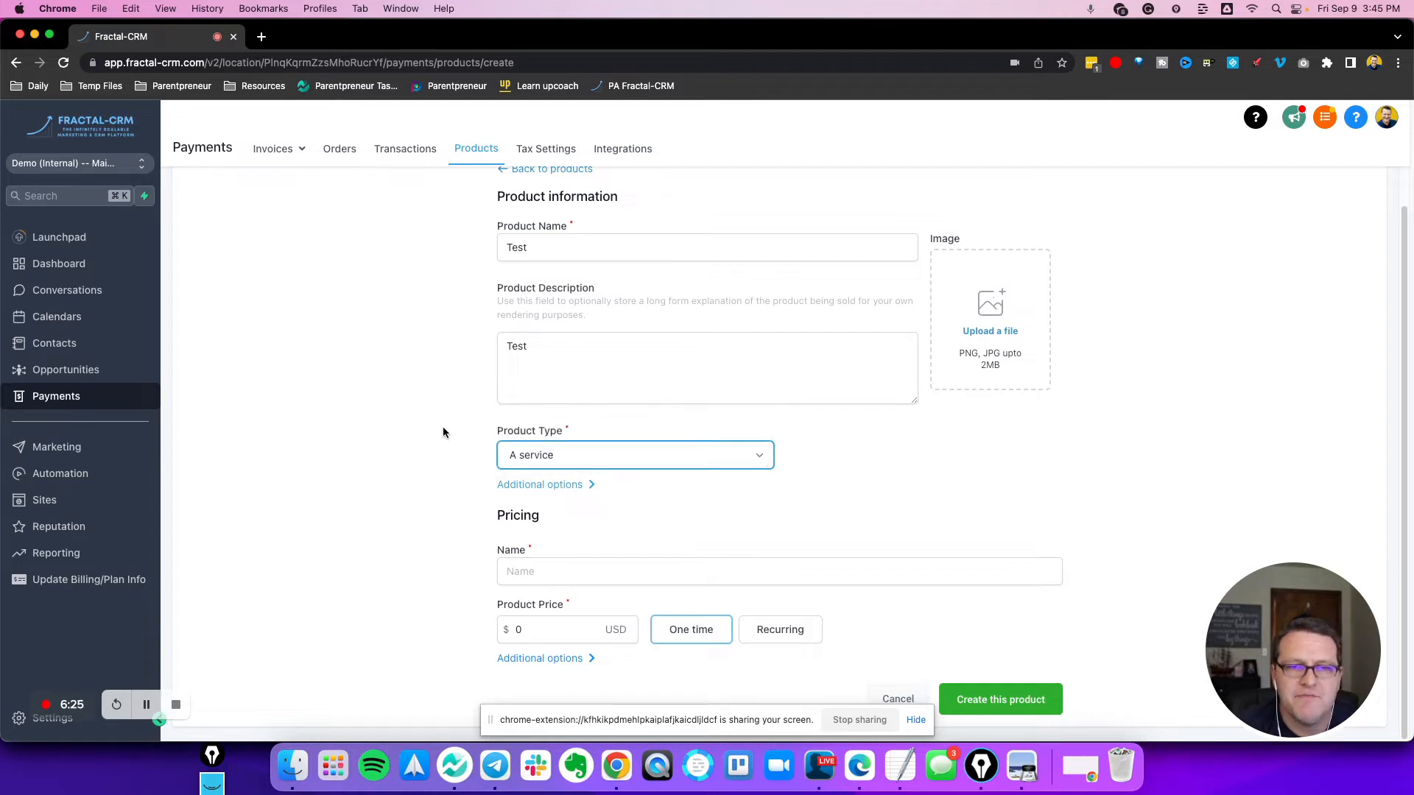
left_click(594, 451)
left_click(574, 439)
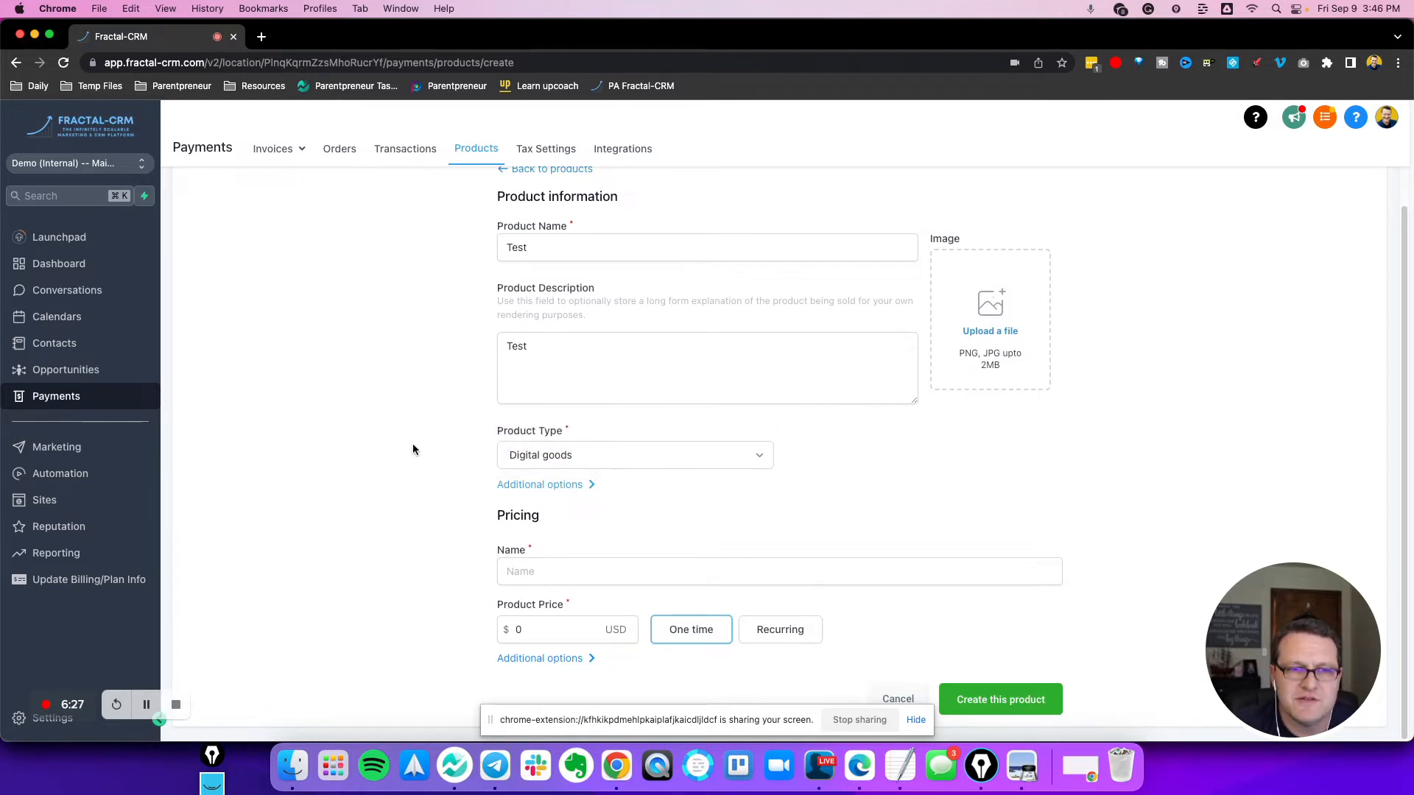
Reveal the product's additional options and inspect the statement descriptor field, leaving it empty
left_click(562, 483)
scroll(394, 440, "down", 2)
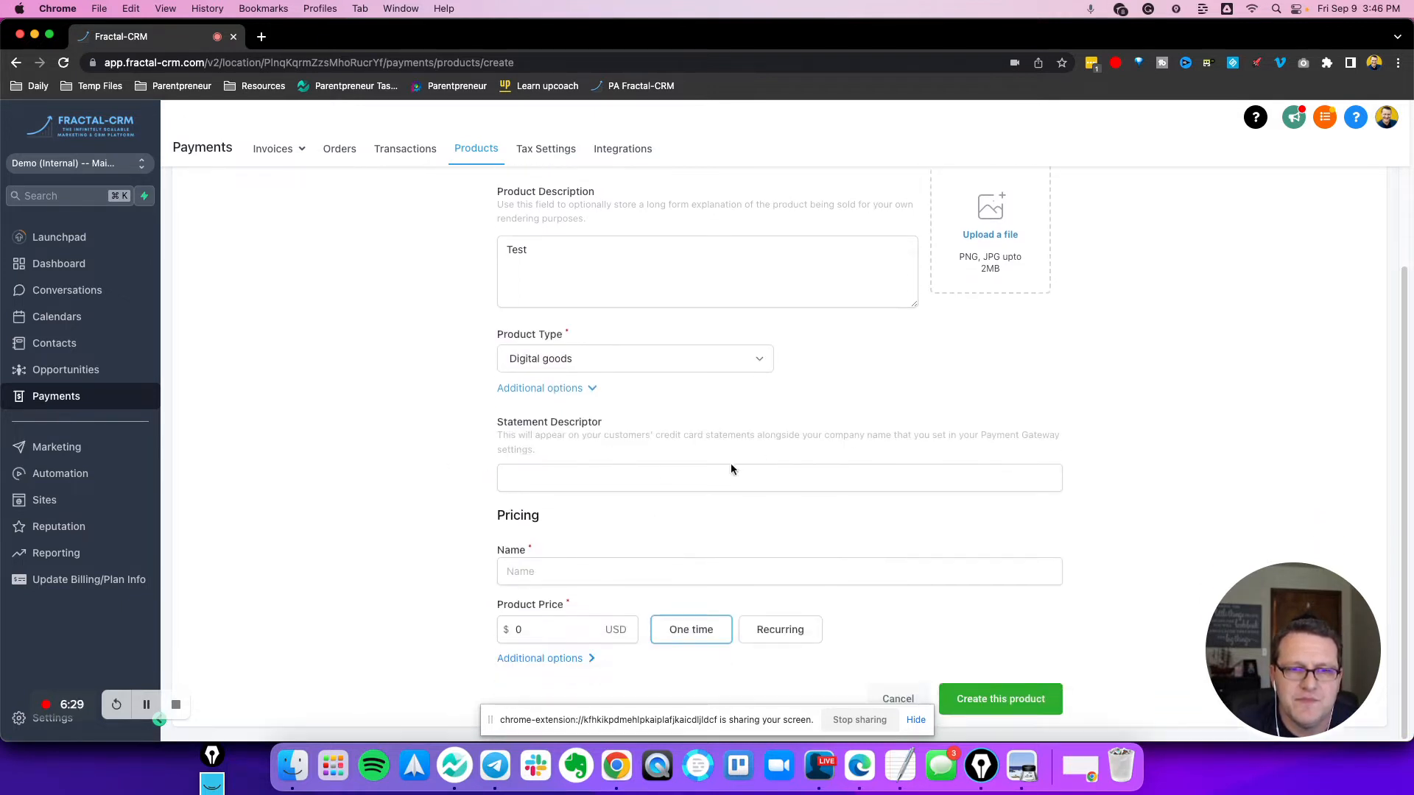
left_click(730, 473)
left_click(405, 490)
Name the product's price Price 1 and set the amount to 50 USD
left_click(567, 574)
type("Test")
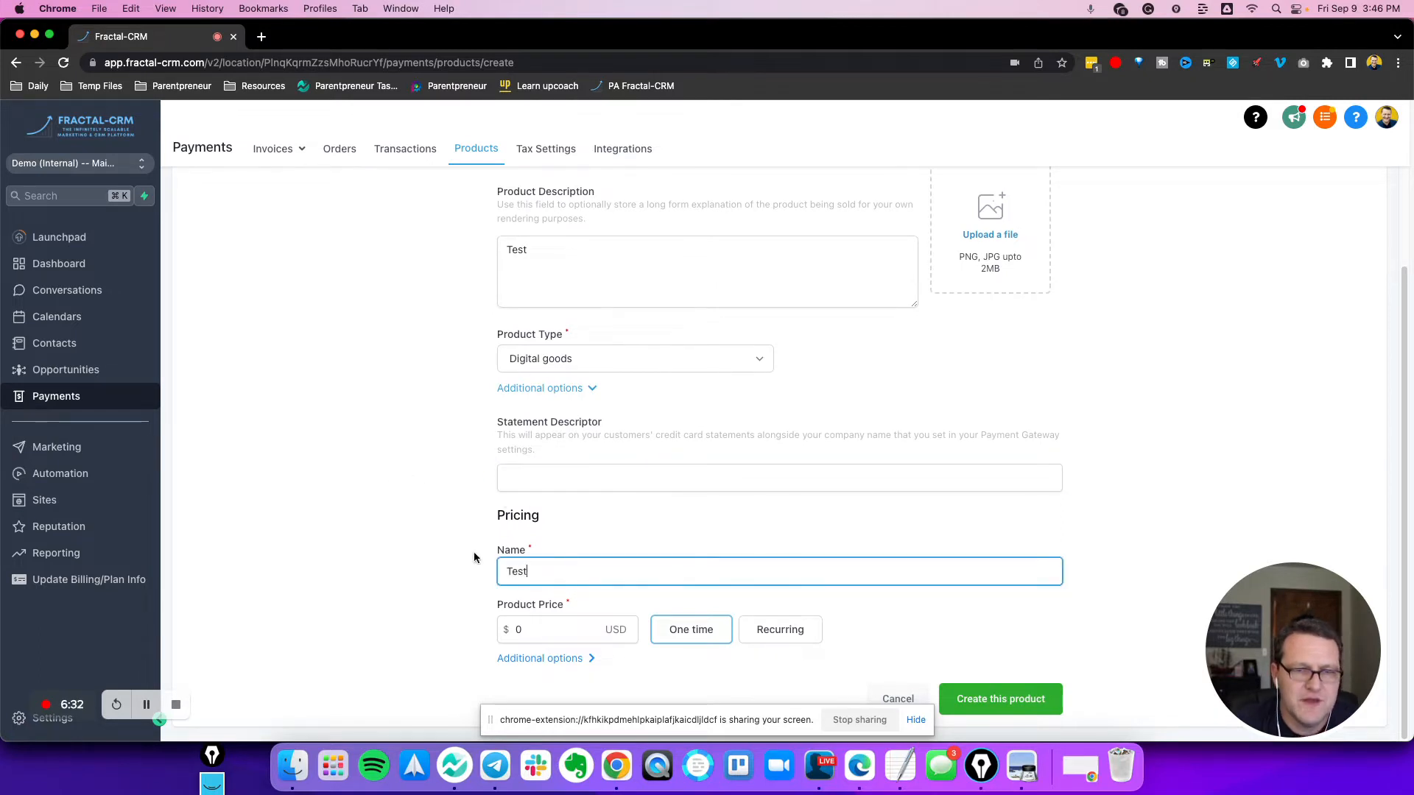
left_click(435, 545)
double_click(524, 572)
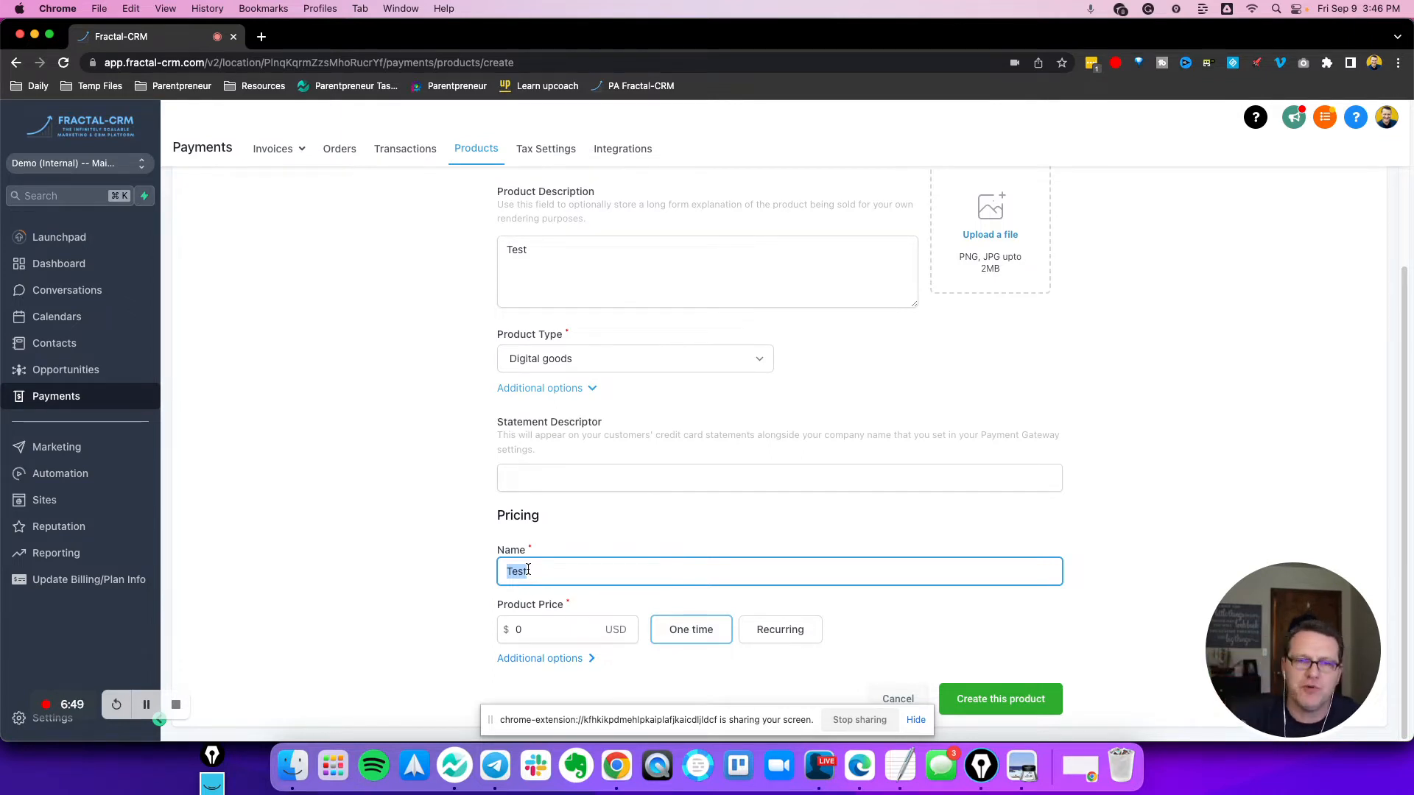
type("e 1")
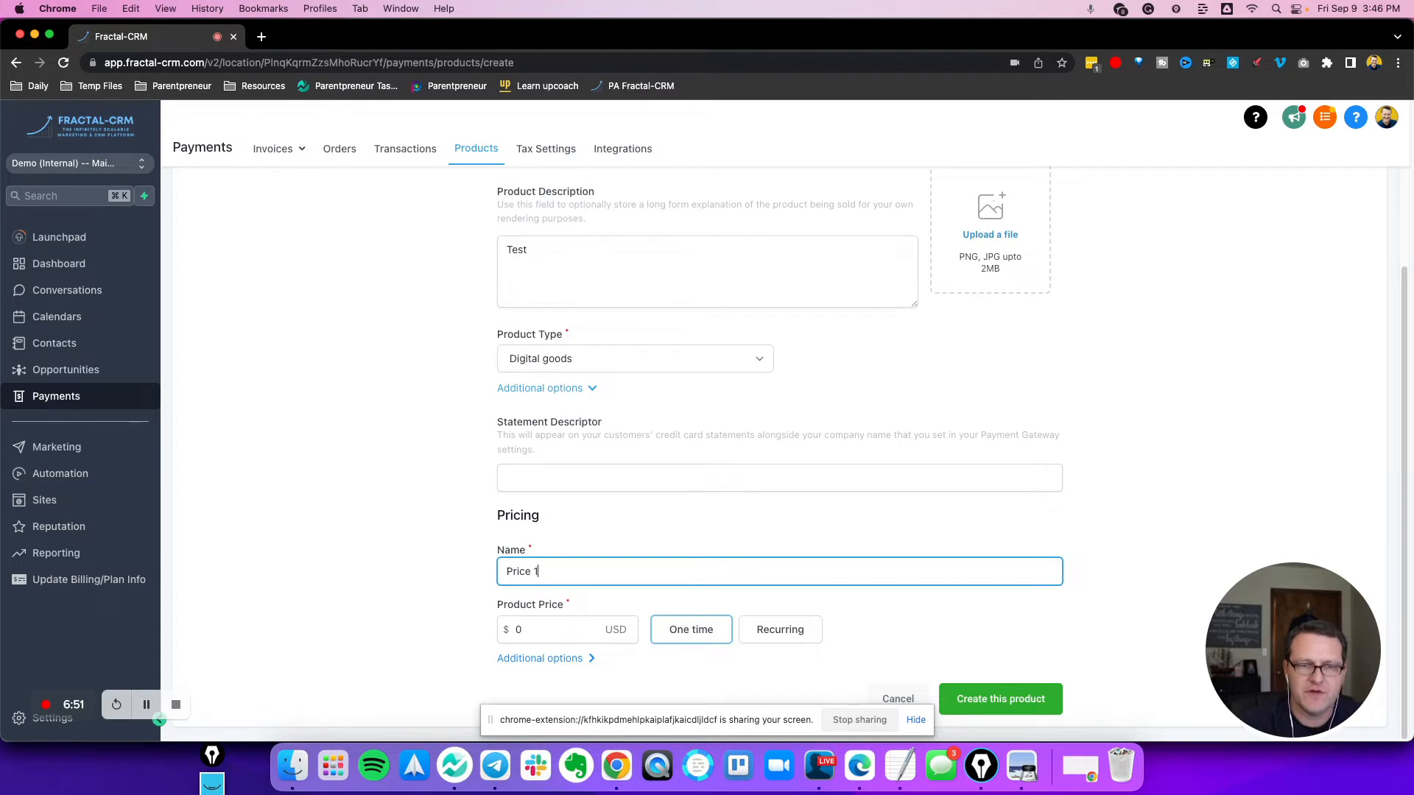
left_click(543, 632)
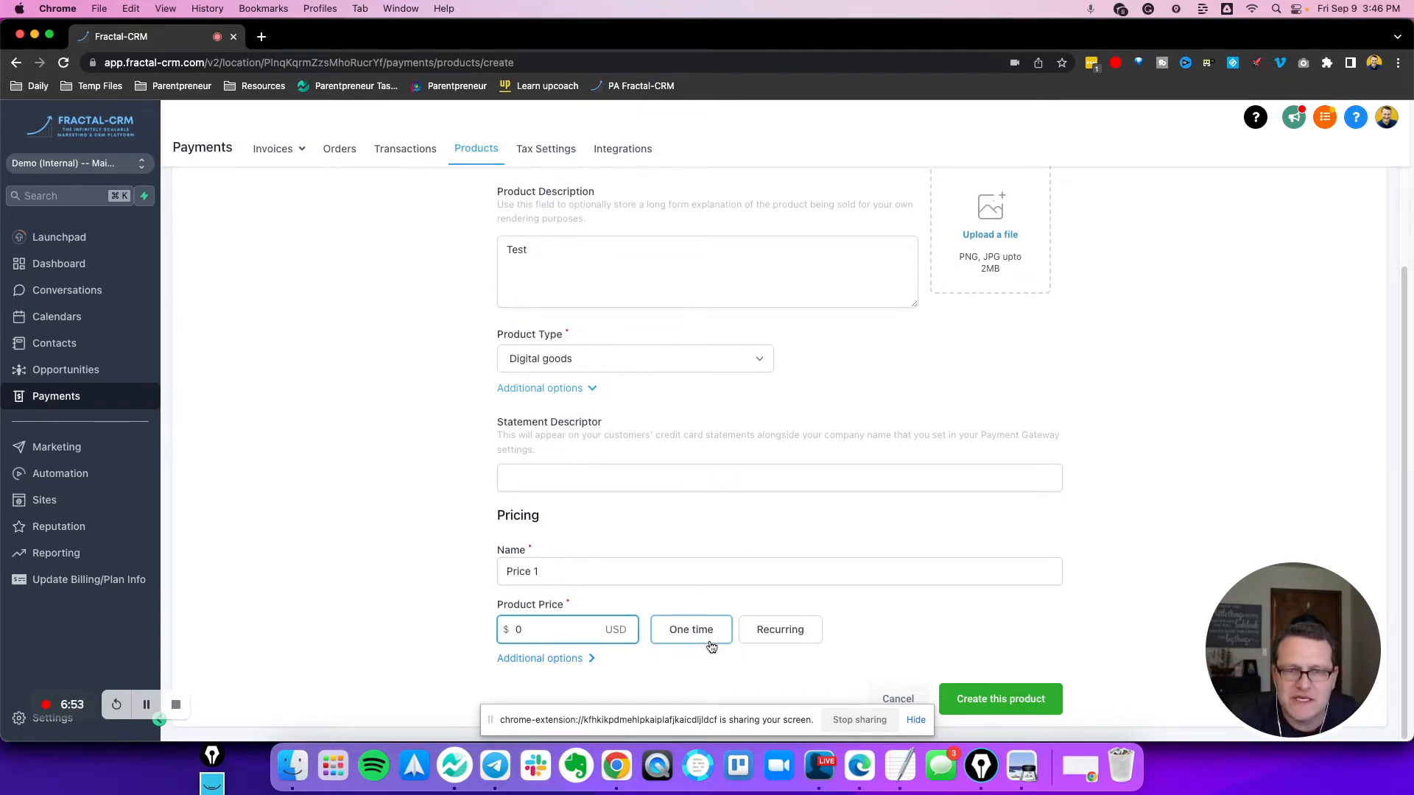
key("BackSpace")
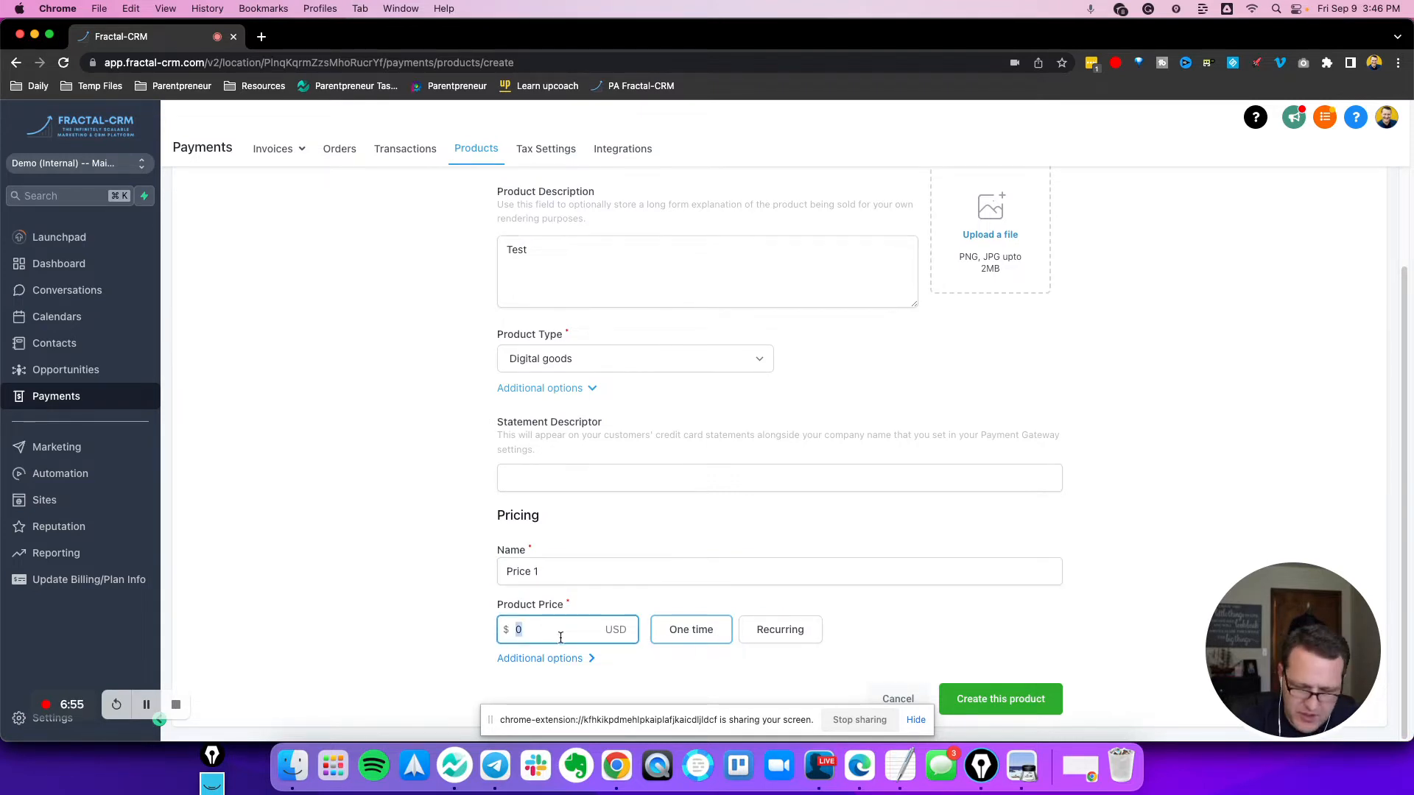
type("50")
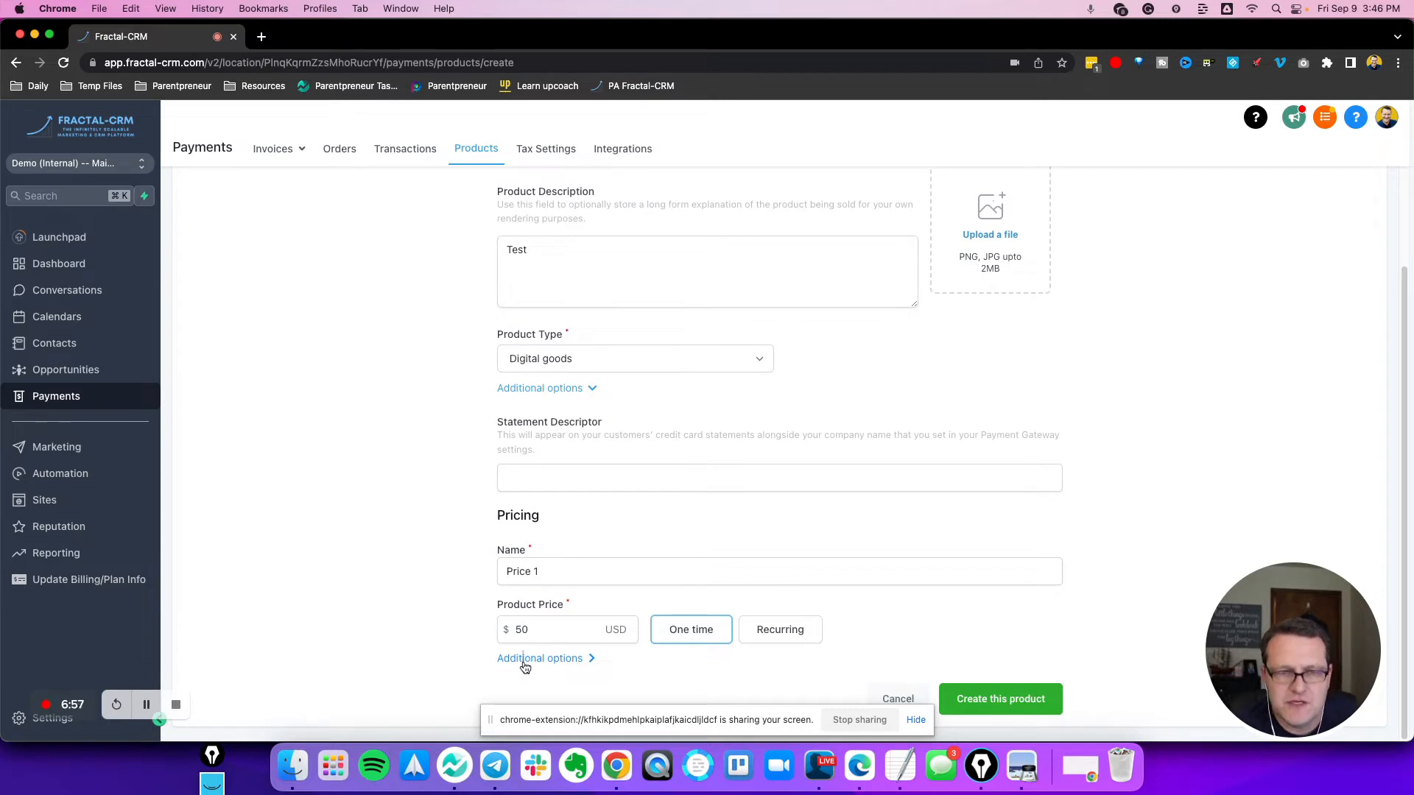
Reveal the additional pricing options and change the product price from one-time to recurring
left_click(523, 662)
scroll(413, 530, "down", 3)
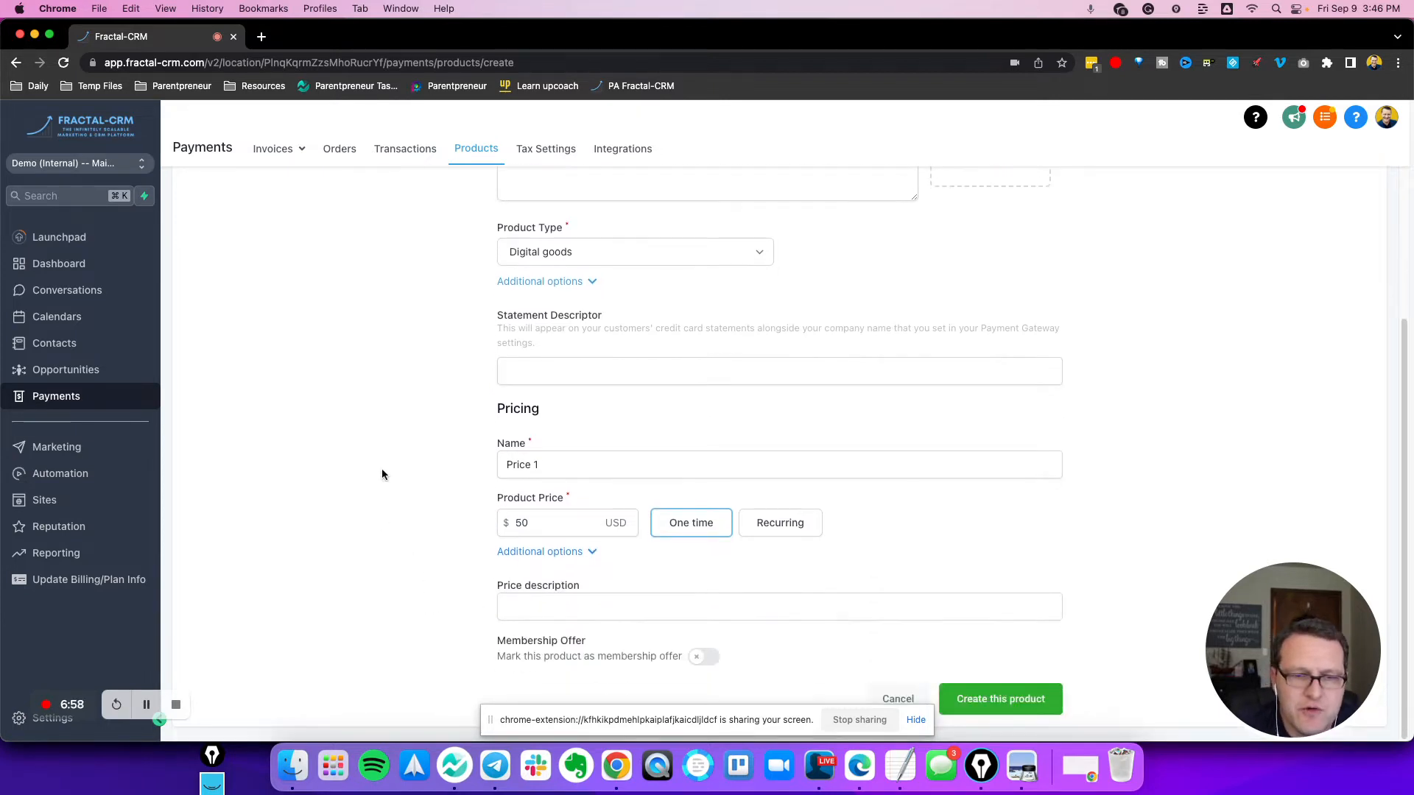
left_click(777, 522)
scroll(364, 479, "down", 5)
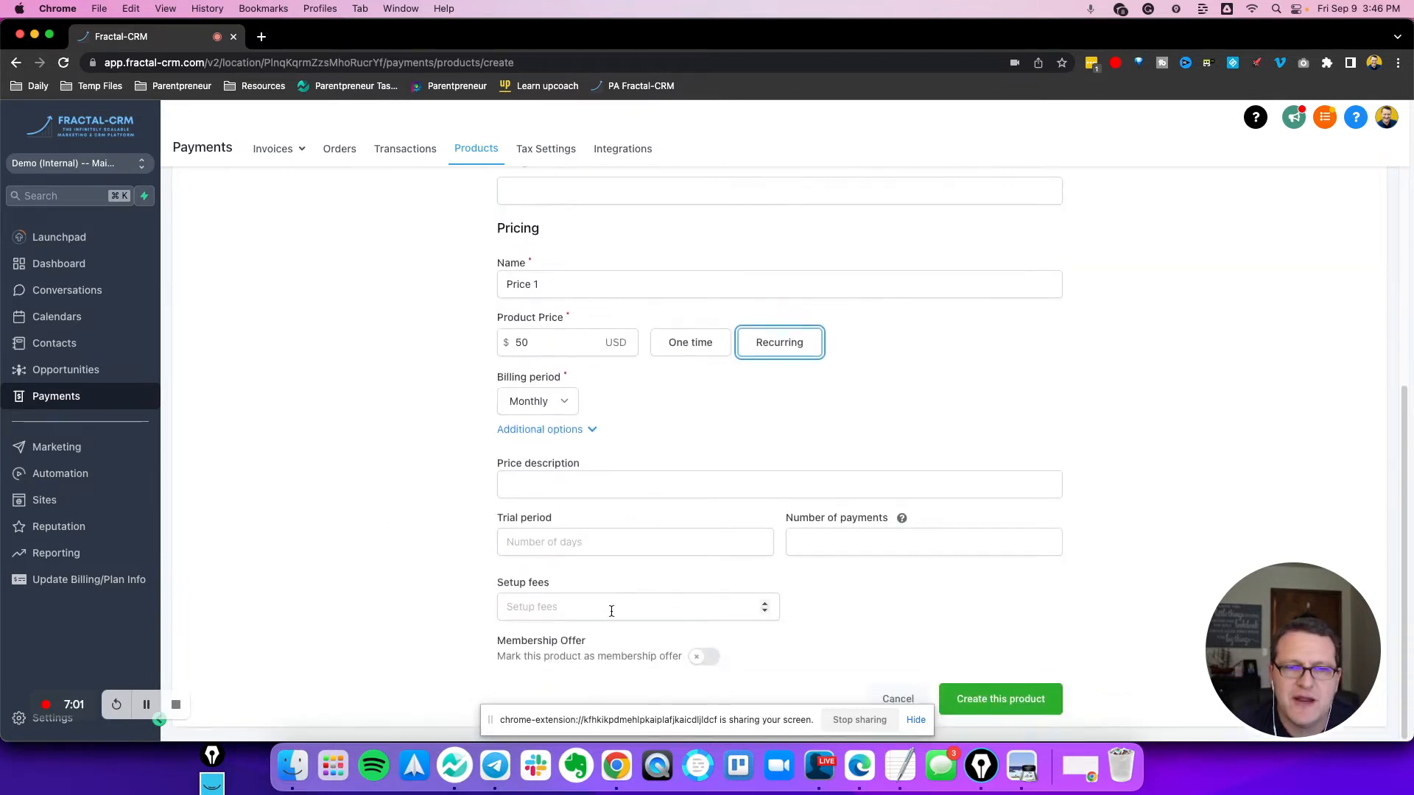
Set the recurring price's setup fees to 1500 and its trial period to 30 days
left_click(573, 609)
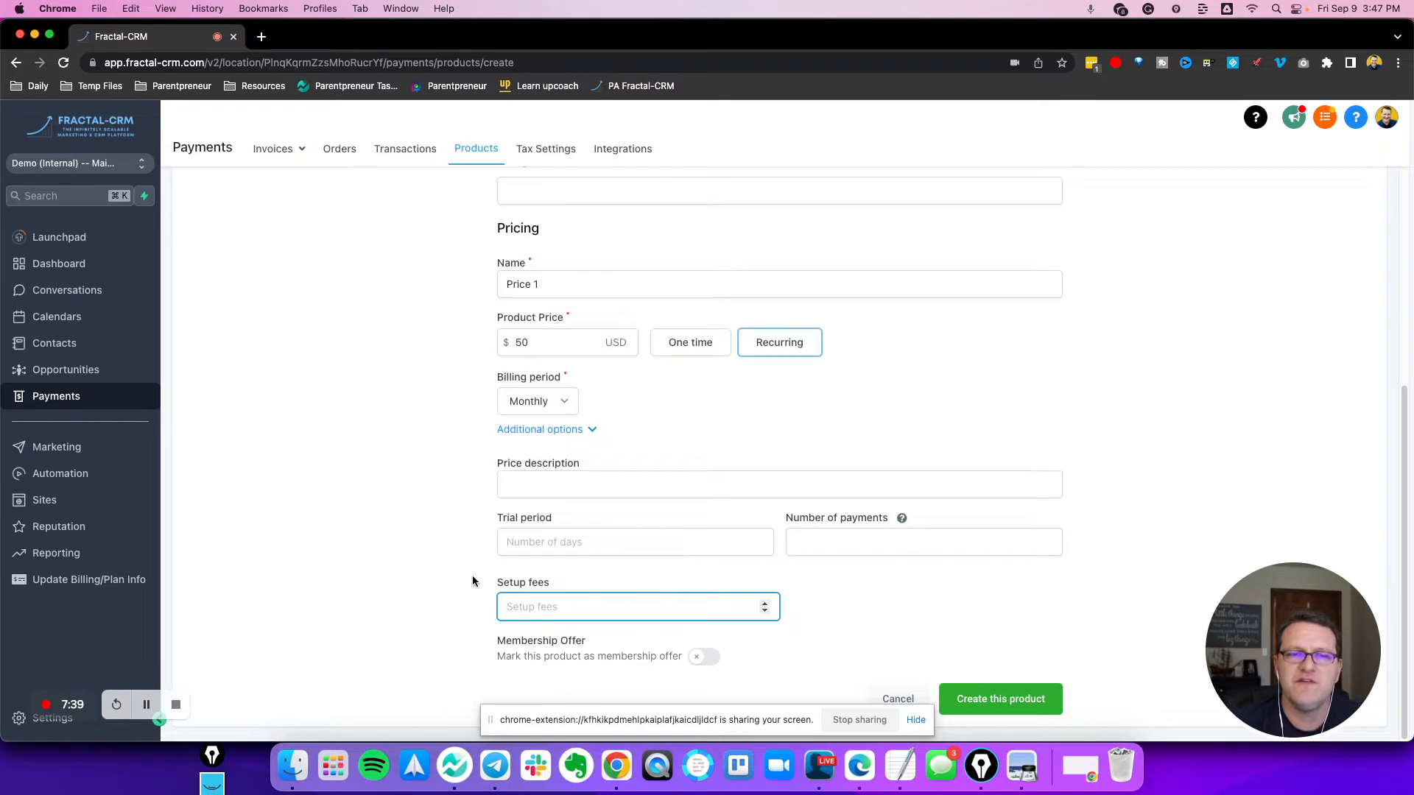
type("1500")
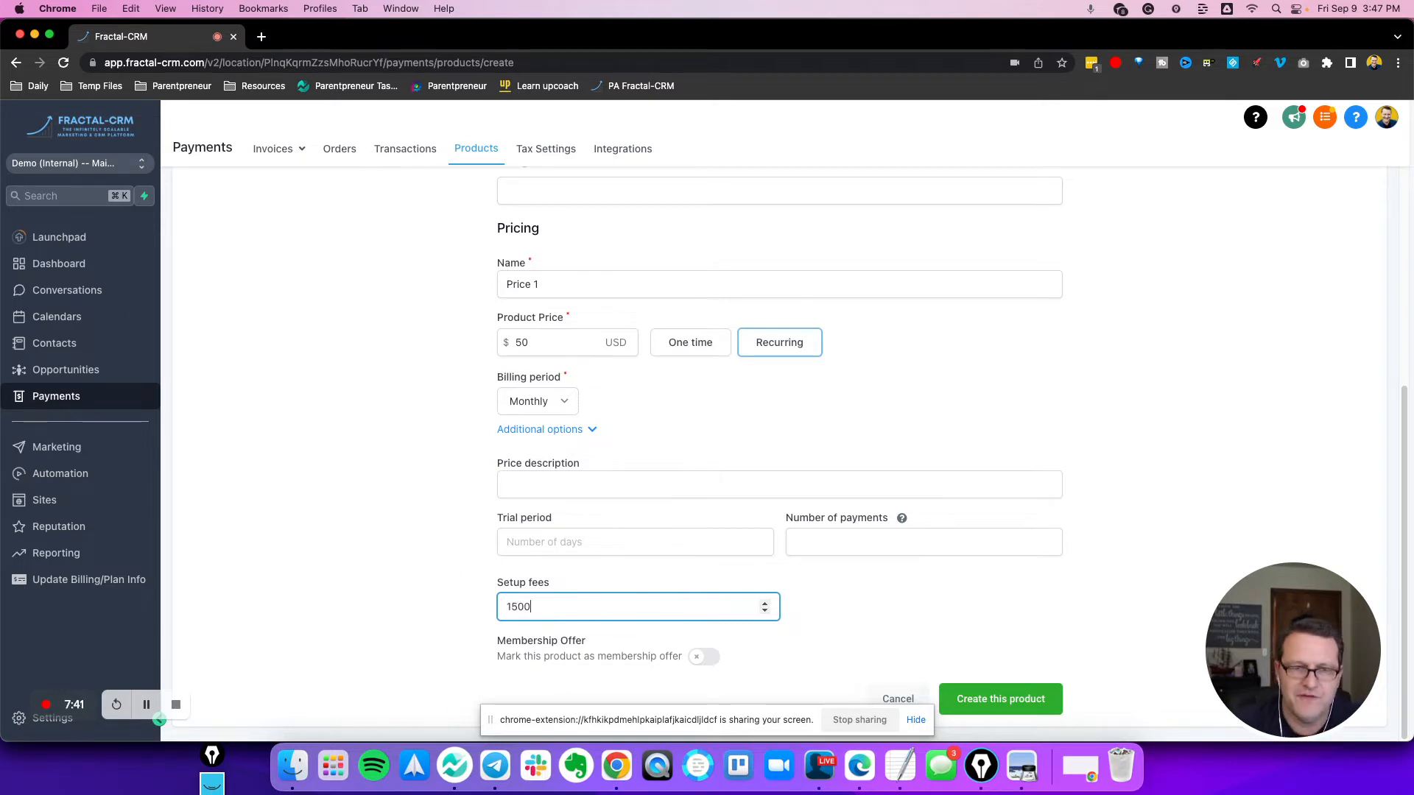
left_click(473, 540)
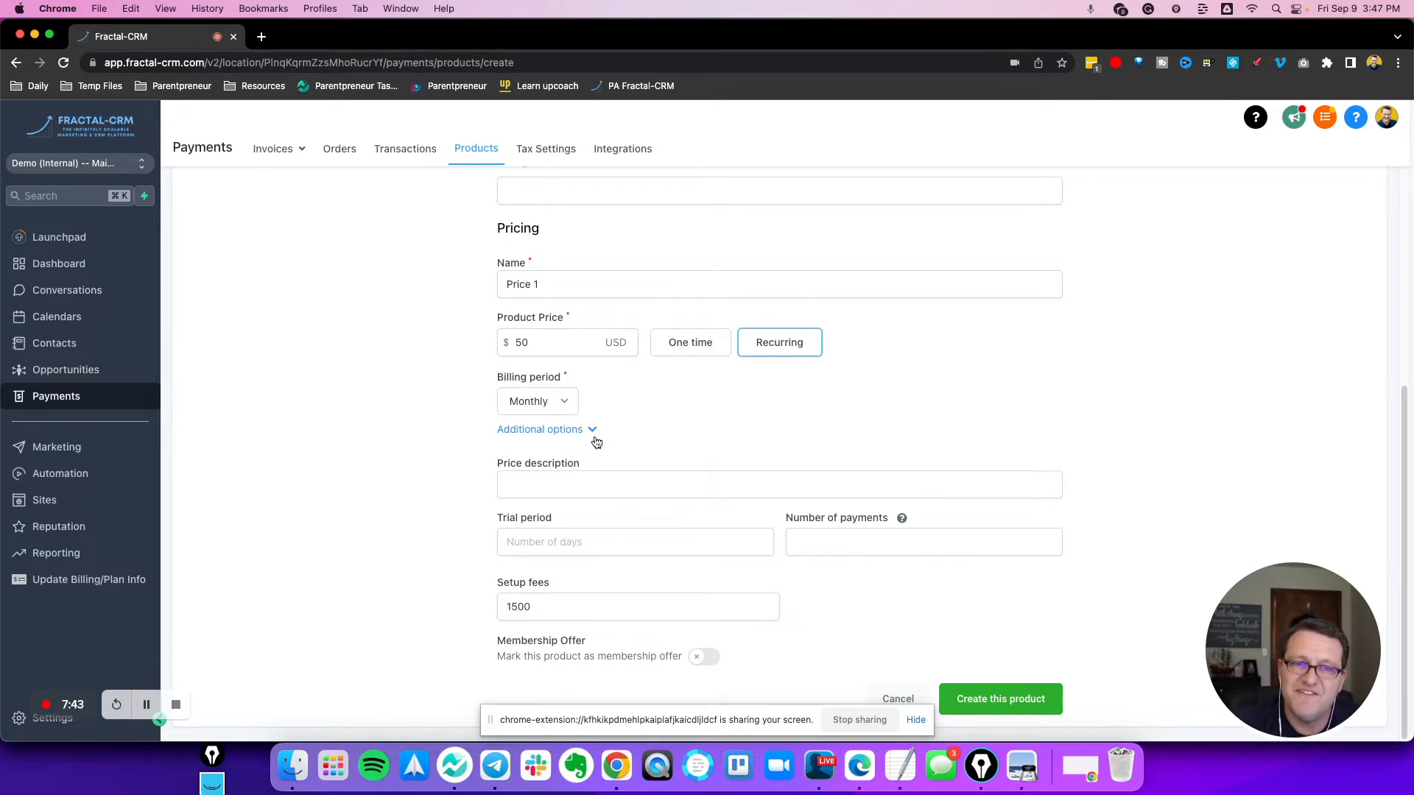
left_click(568, 543)
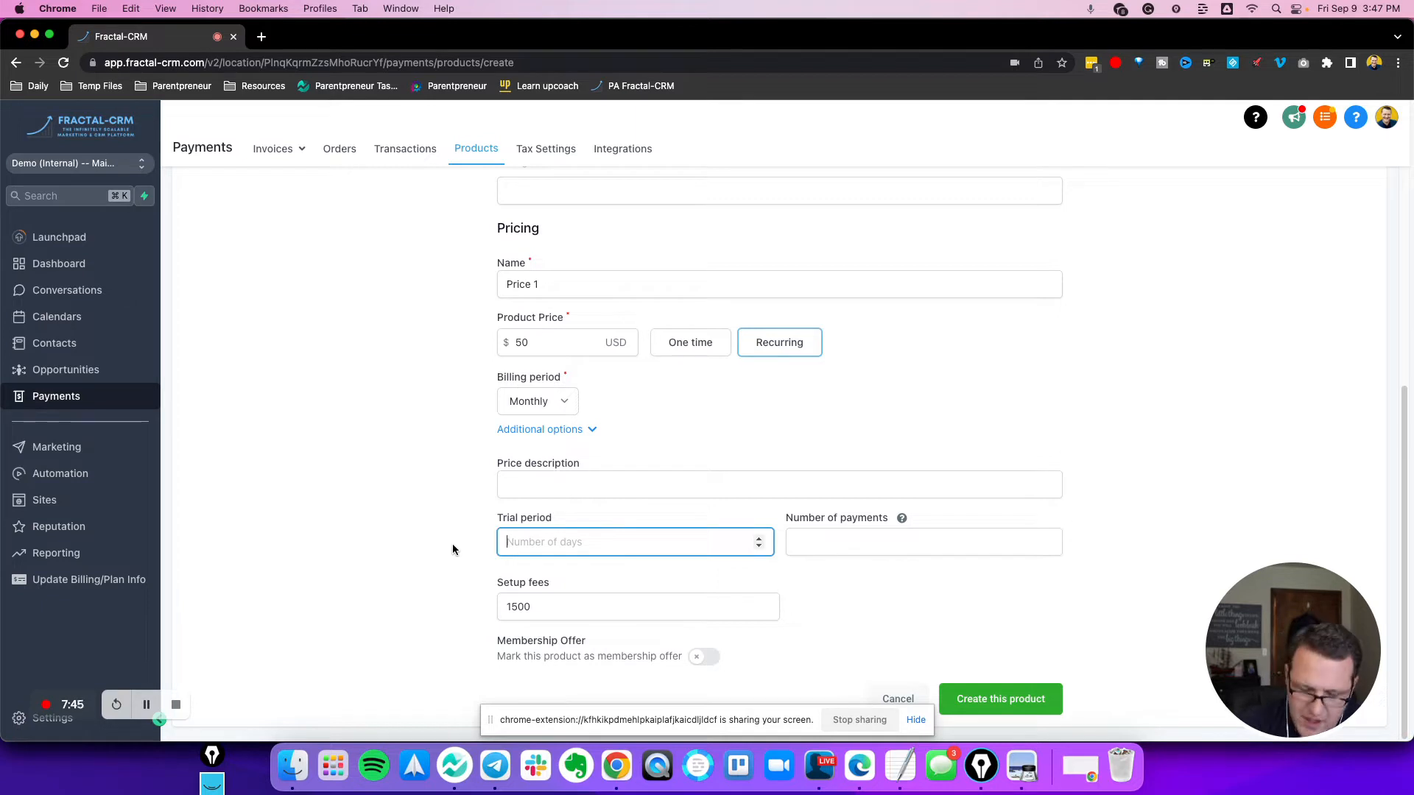
type("30")
left_click(451, 541)
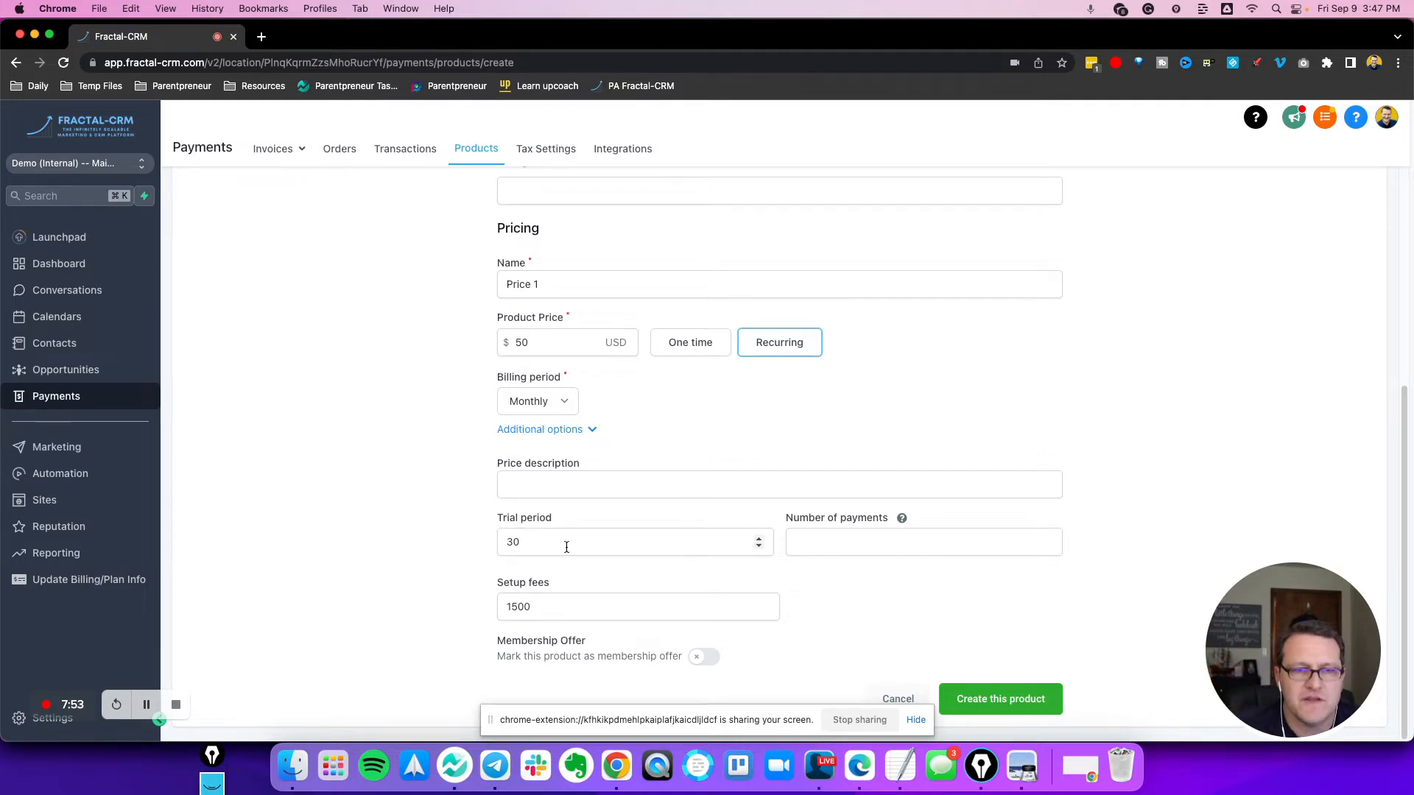
left_click_drag(599, 606, 435, 616)
left_click(435, 617)
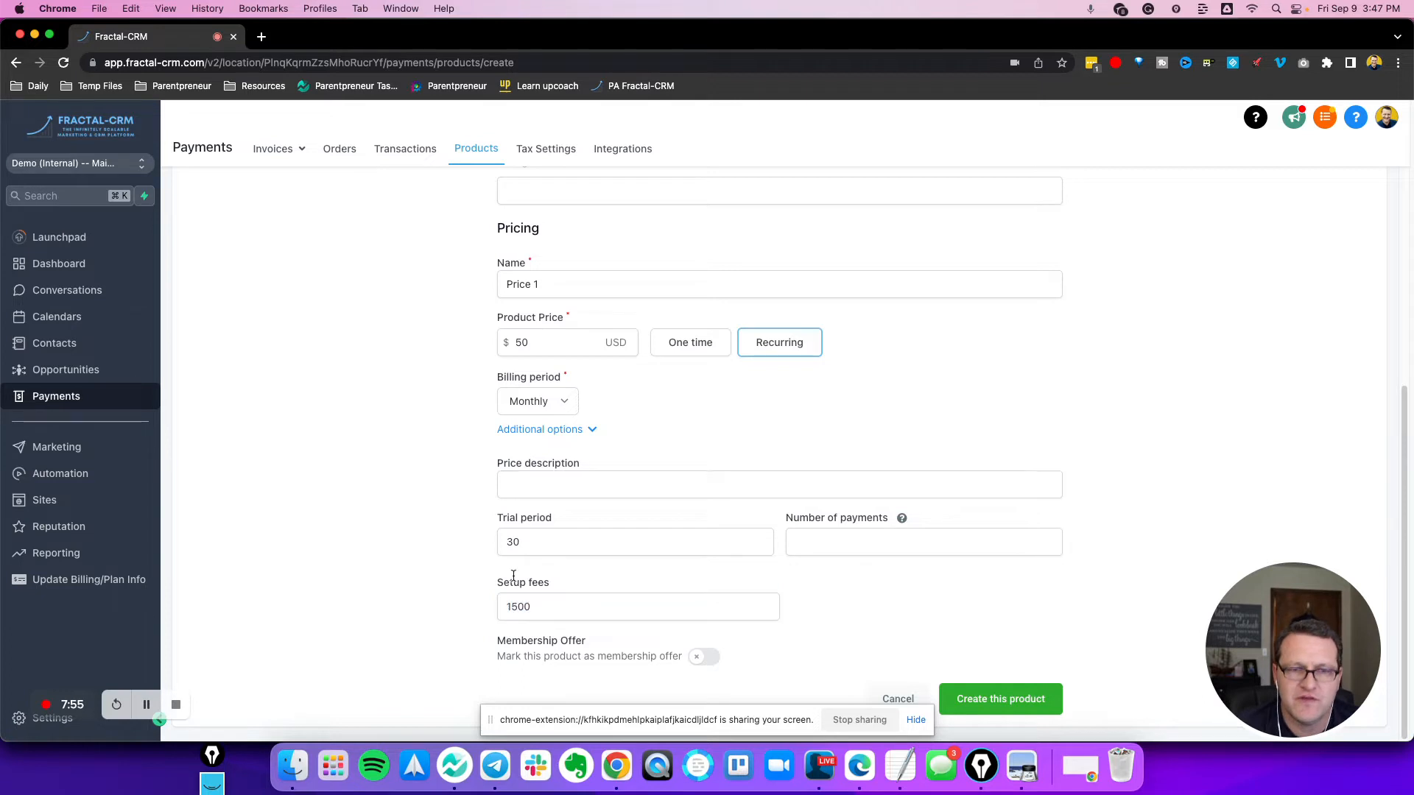
left_click_drag(549, 543, 501, 543)
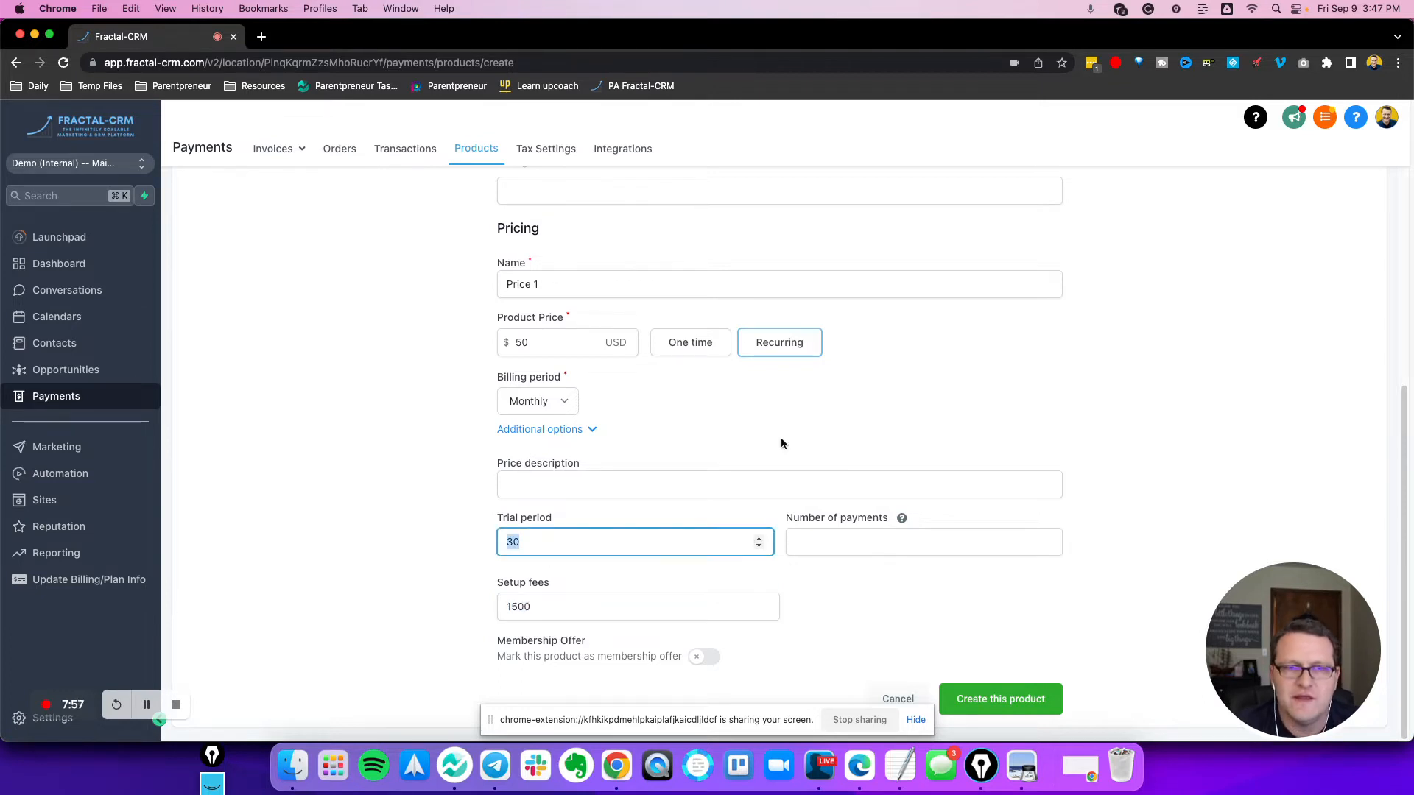
left_click(475, 498)
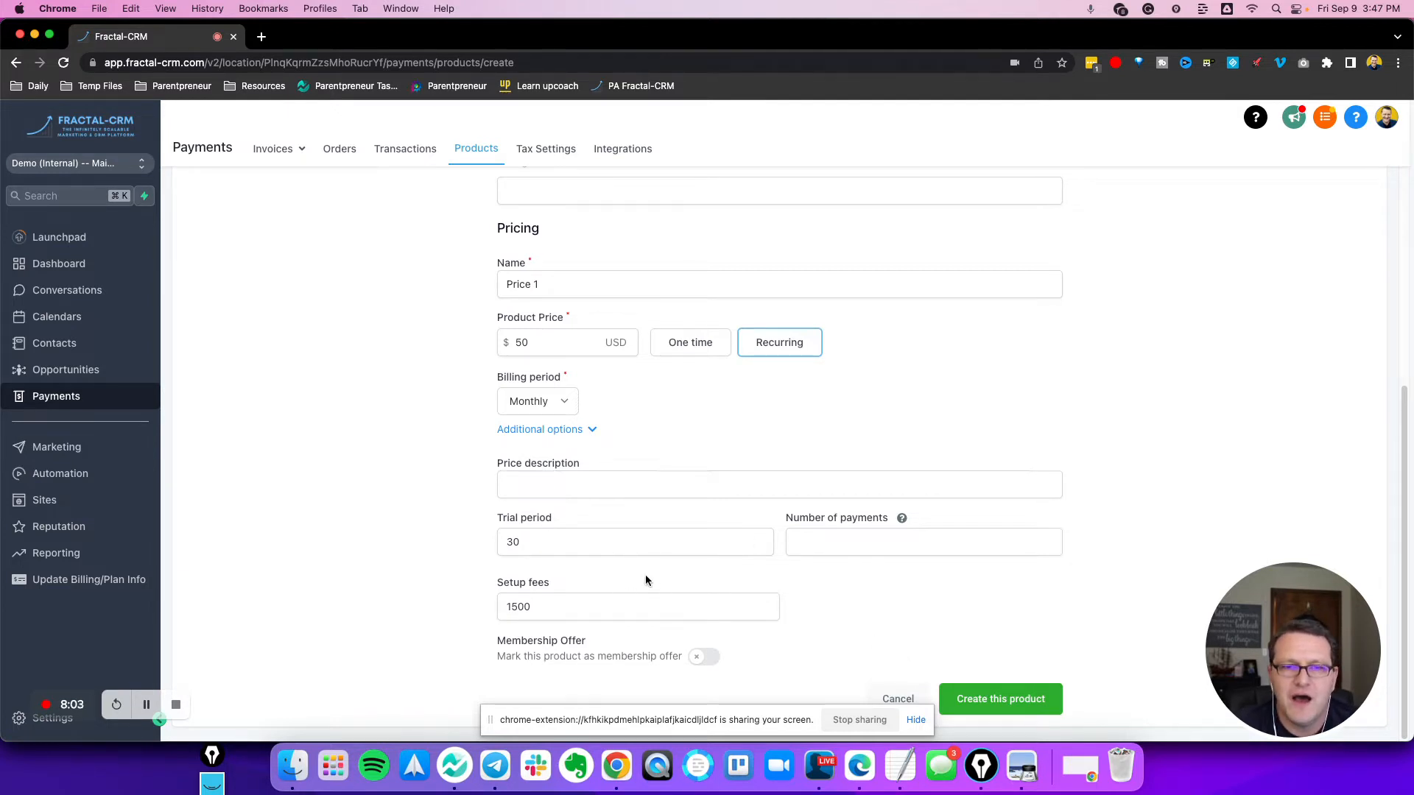
Switch the product price from recurring to one-time and create the product
left_click(683, 348)
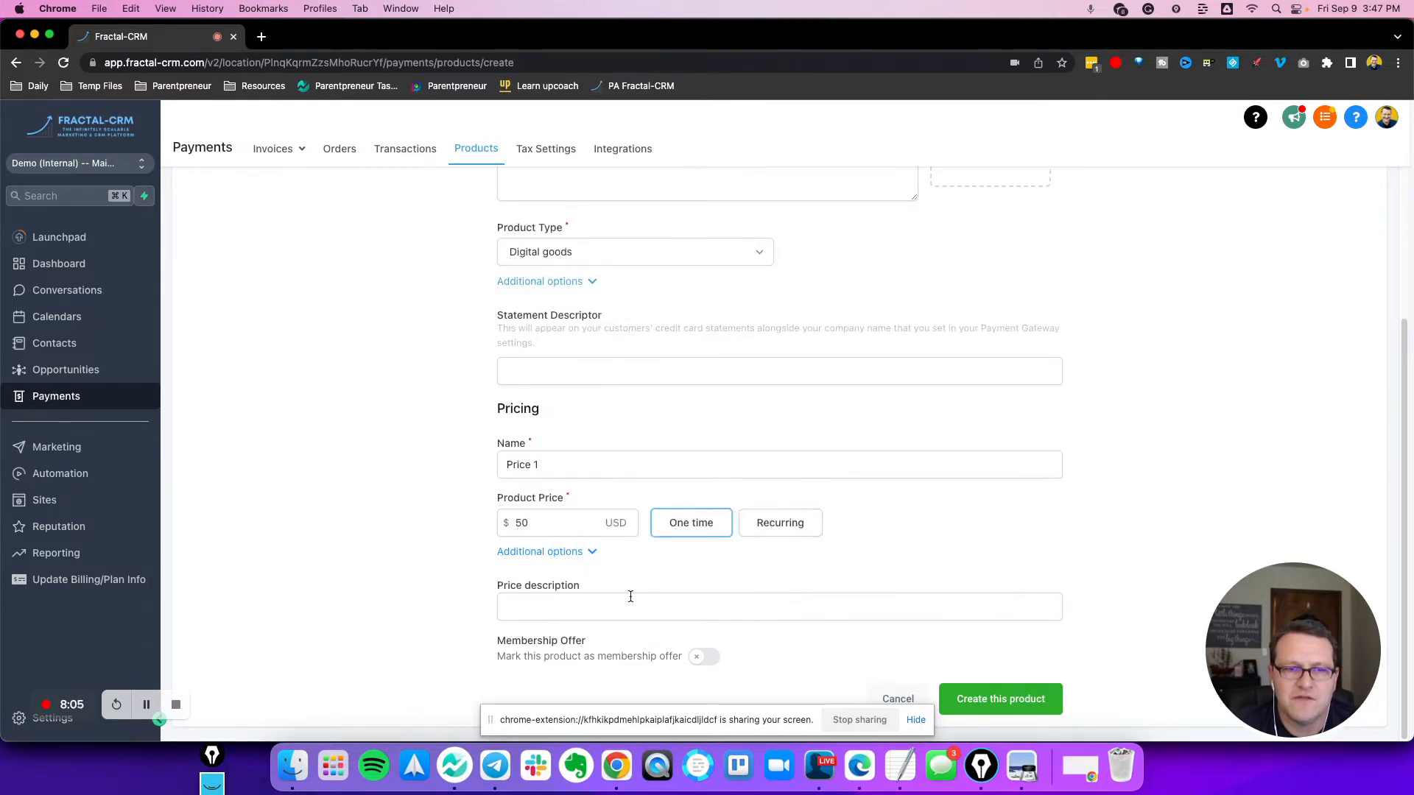
left_click(979, 700)
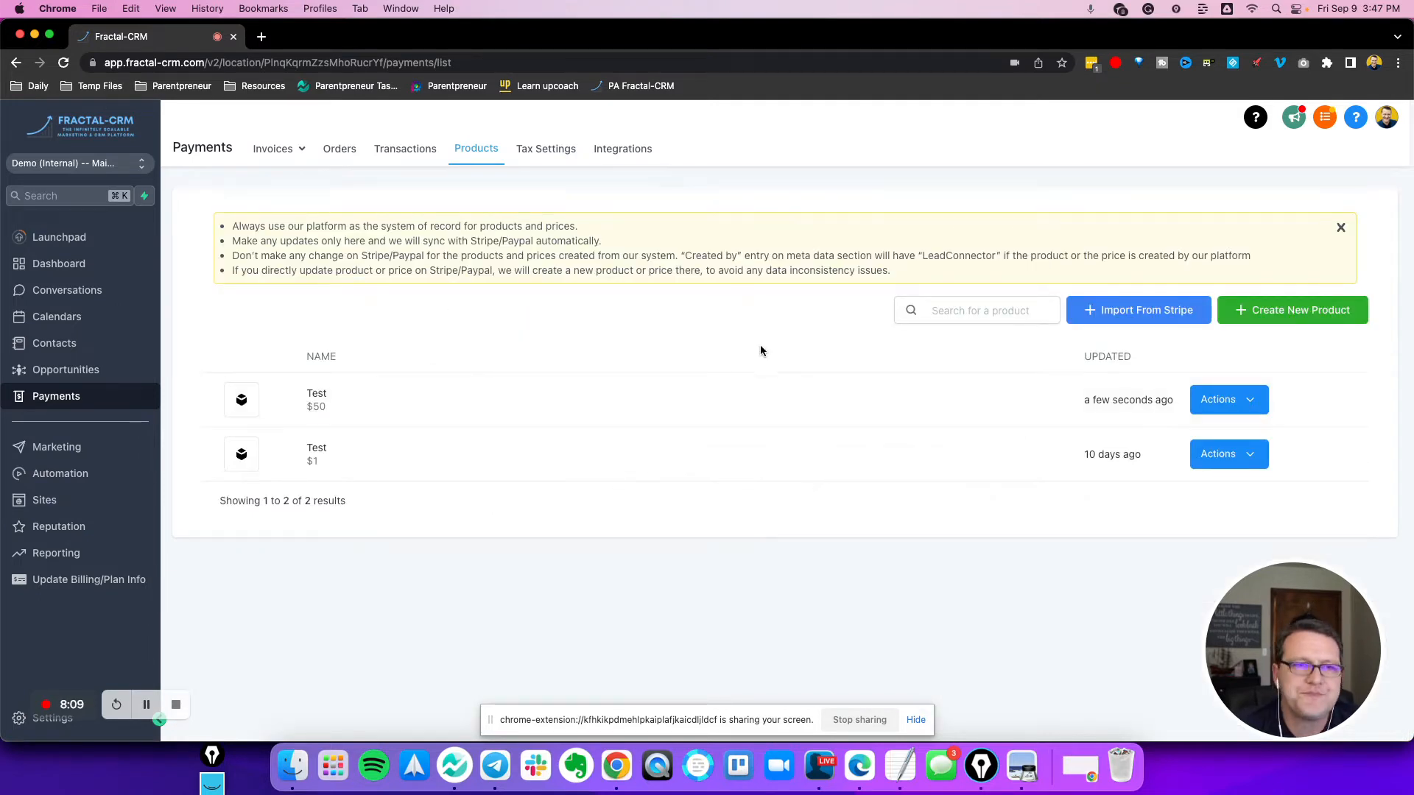
Open the newly created $50 Test product and review its details and price entry
left_click(332, 403)
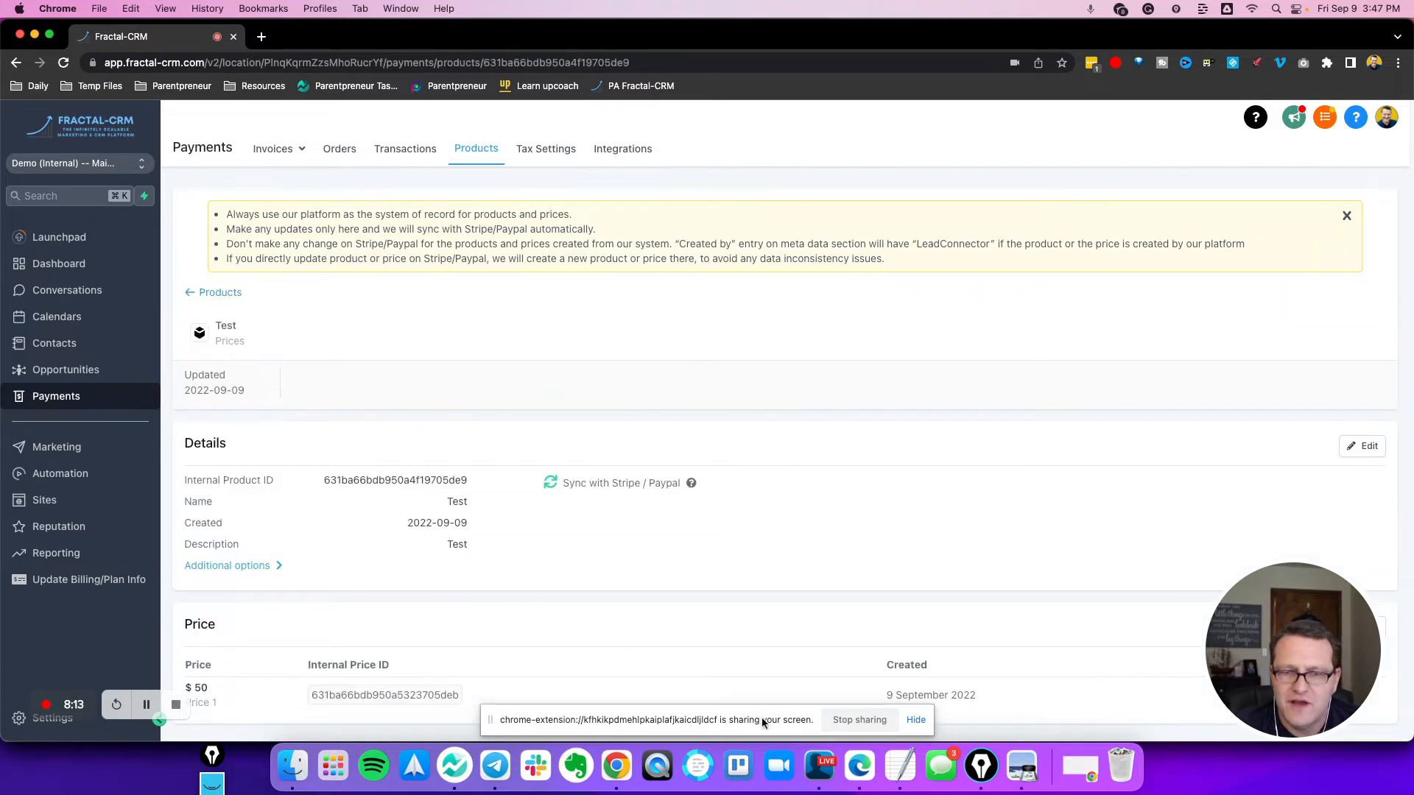
left_click(916, 719)
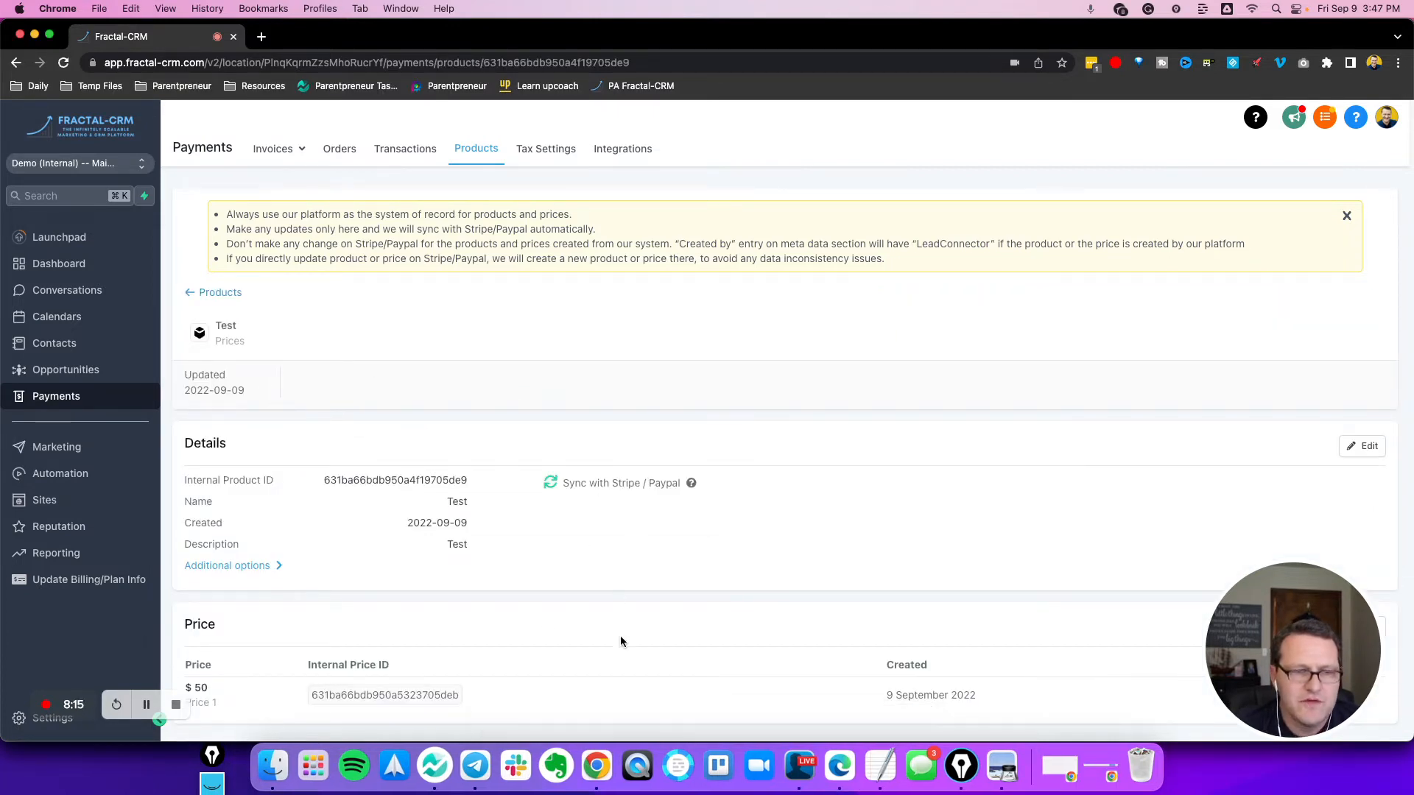
left_click_drag(1235, 691, 1213, 530)
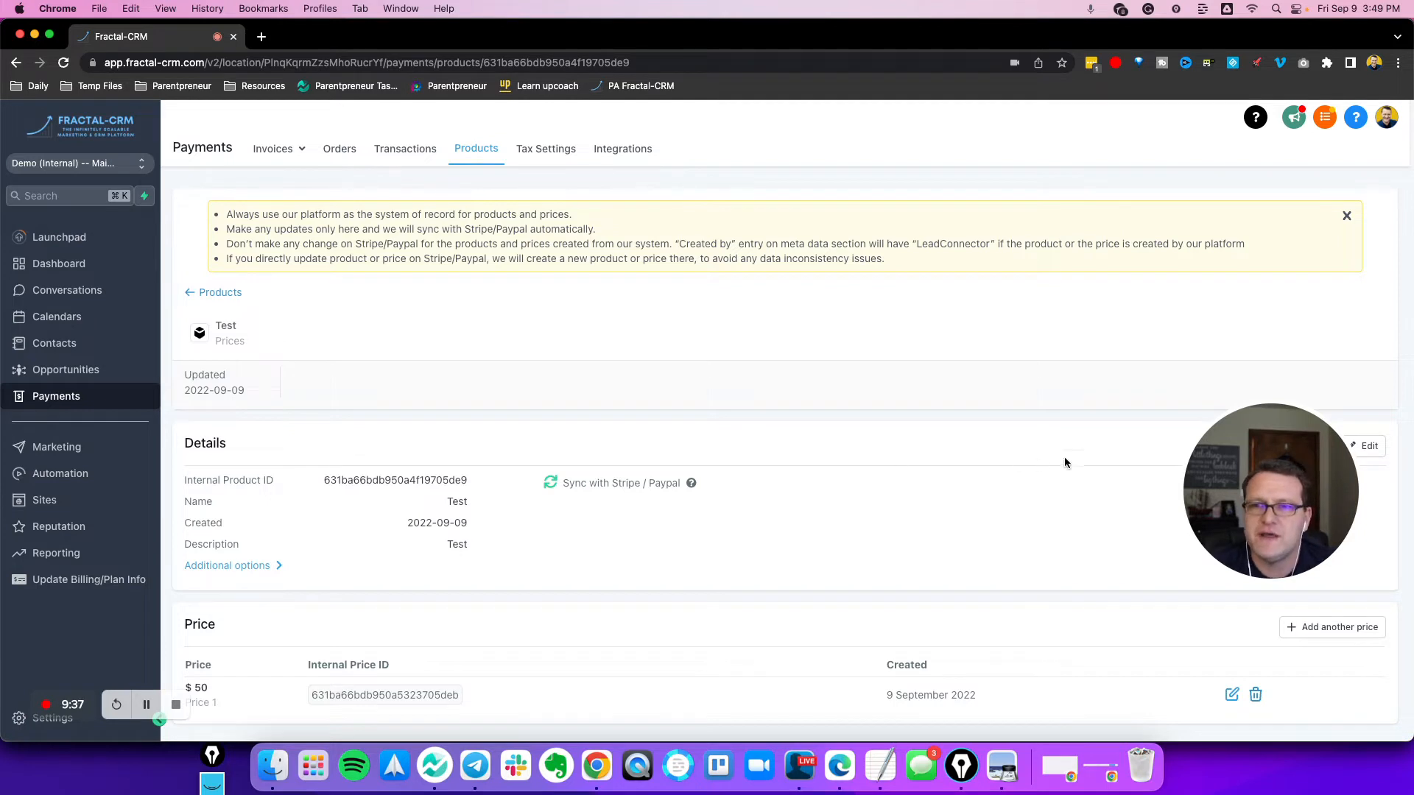
left_click_drag(1260, 478, 1307, 644)
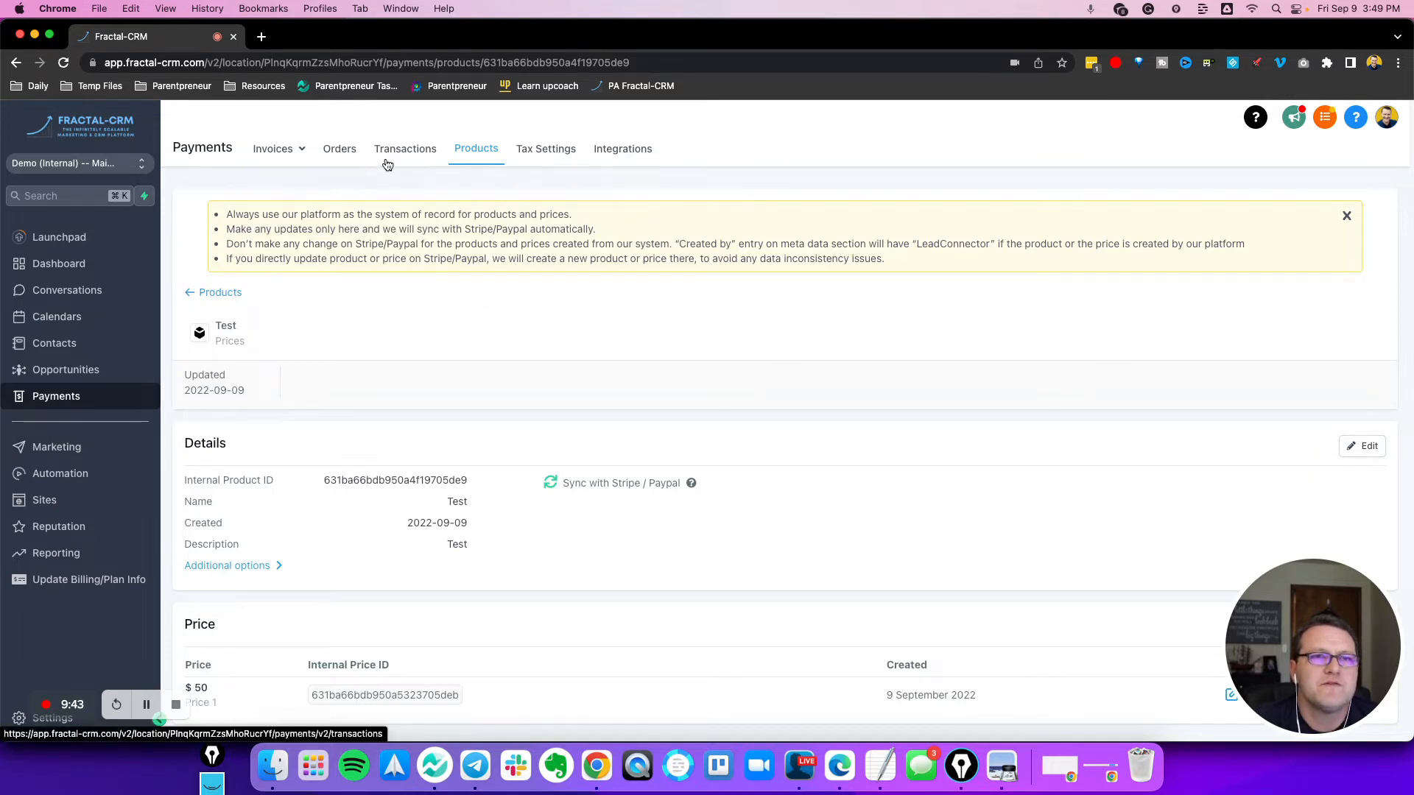
View the payment orders and try filtering them by Funnel and Website source types, returning the filter to All
left_click(343, 149)
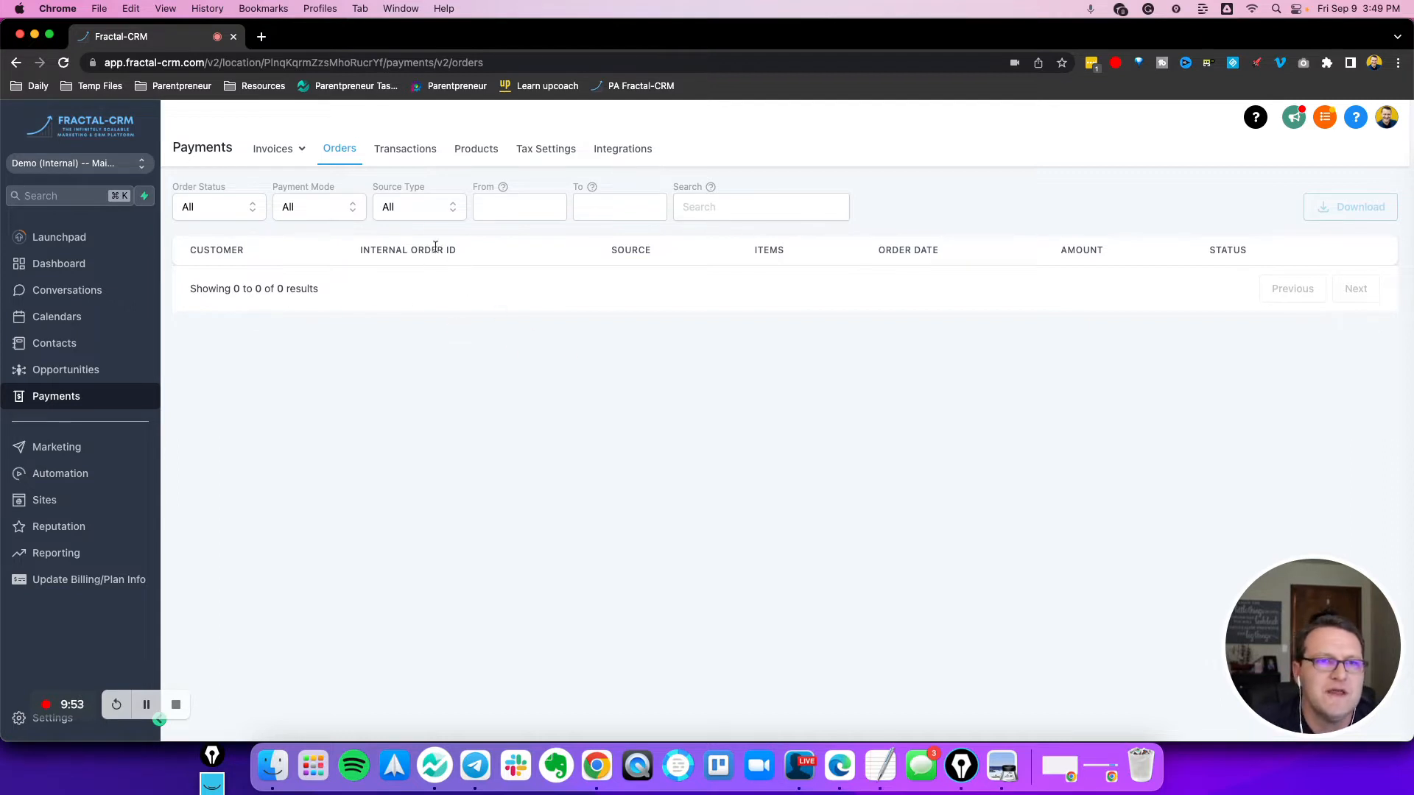
left_click(426, 211)
left_click(426, 211)
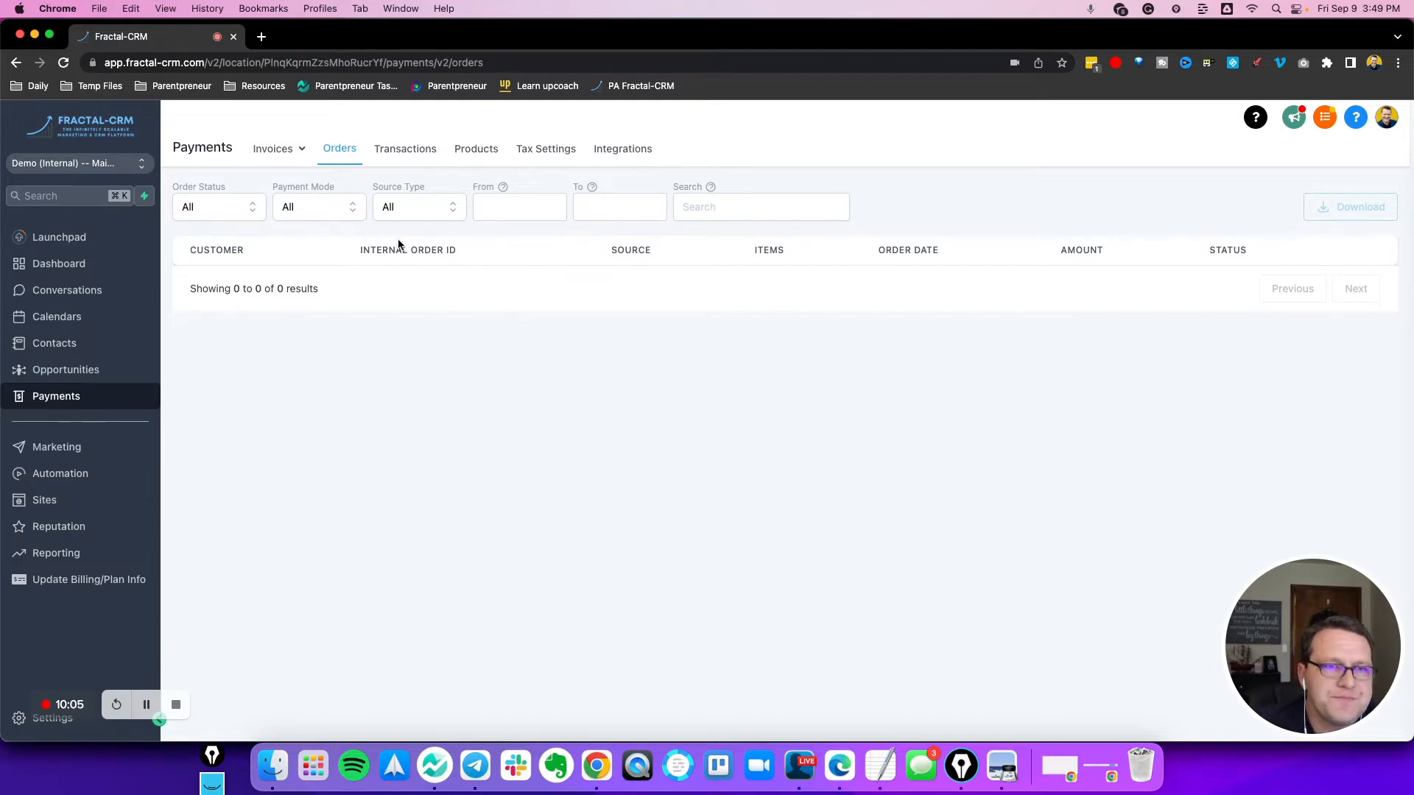
left_click(458, 205)
left_click(439, 268)
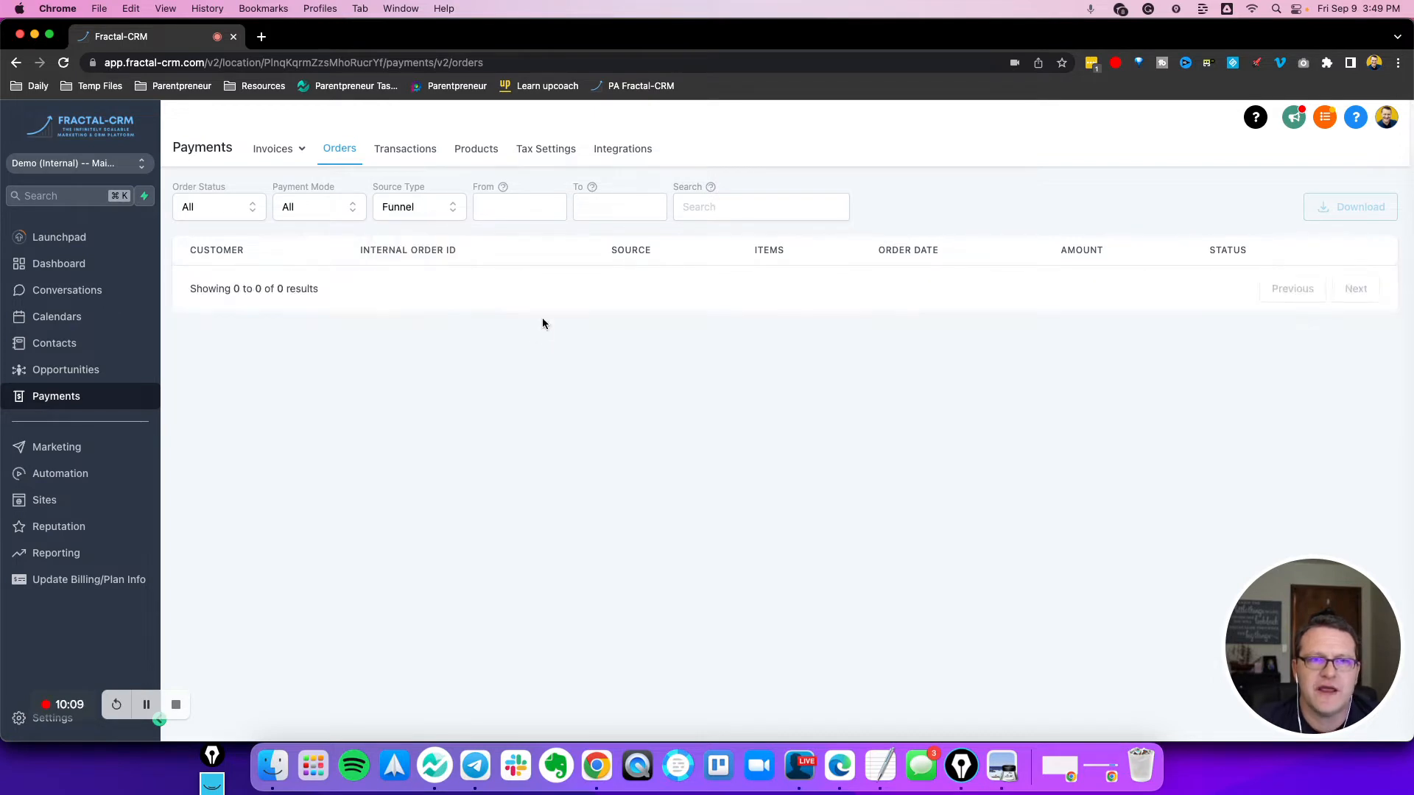
left_click(432, 293)
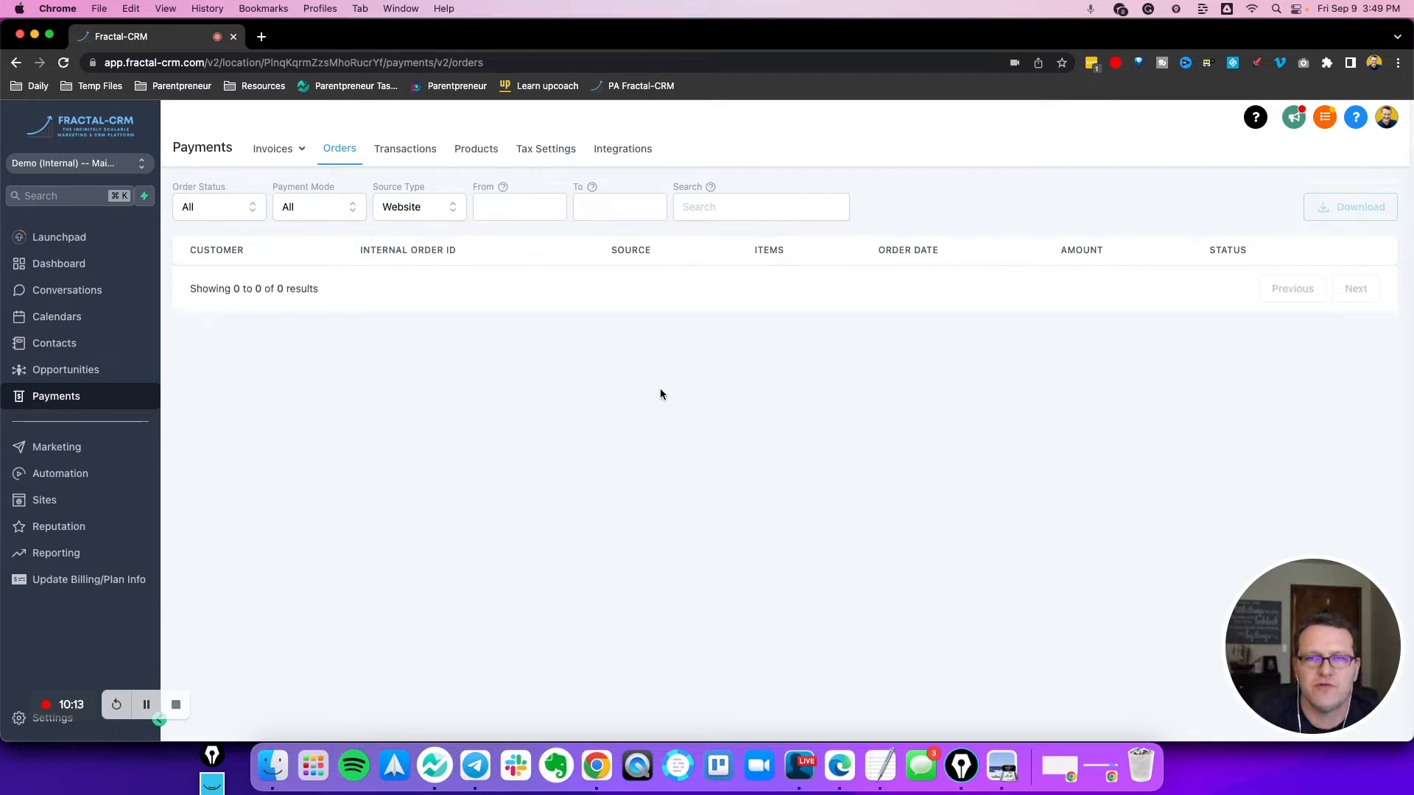
left_click(446, 208)
left_click(435, 239)
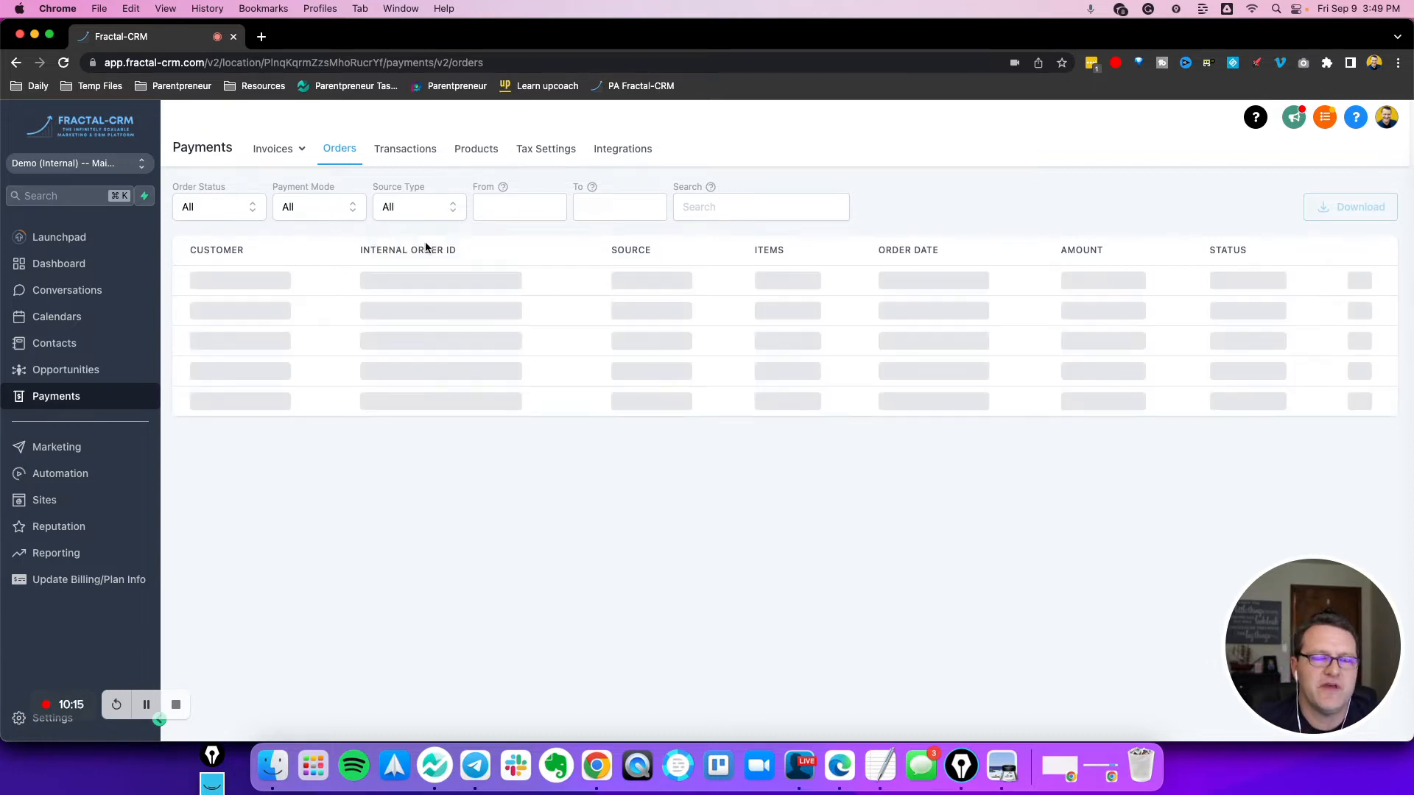
Compare the columns and filters of the payment transactions list with those of the orders list
left_click(414, 151)
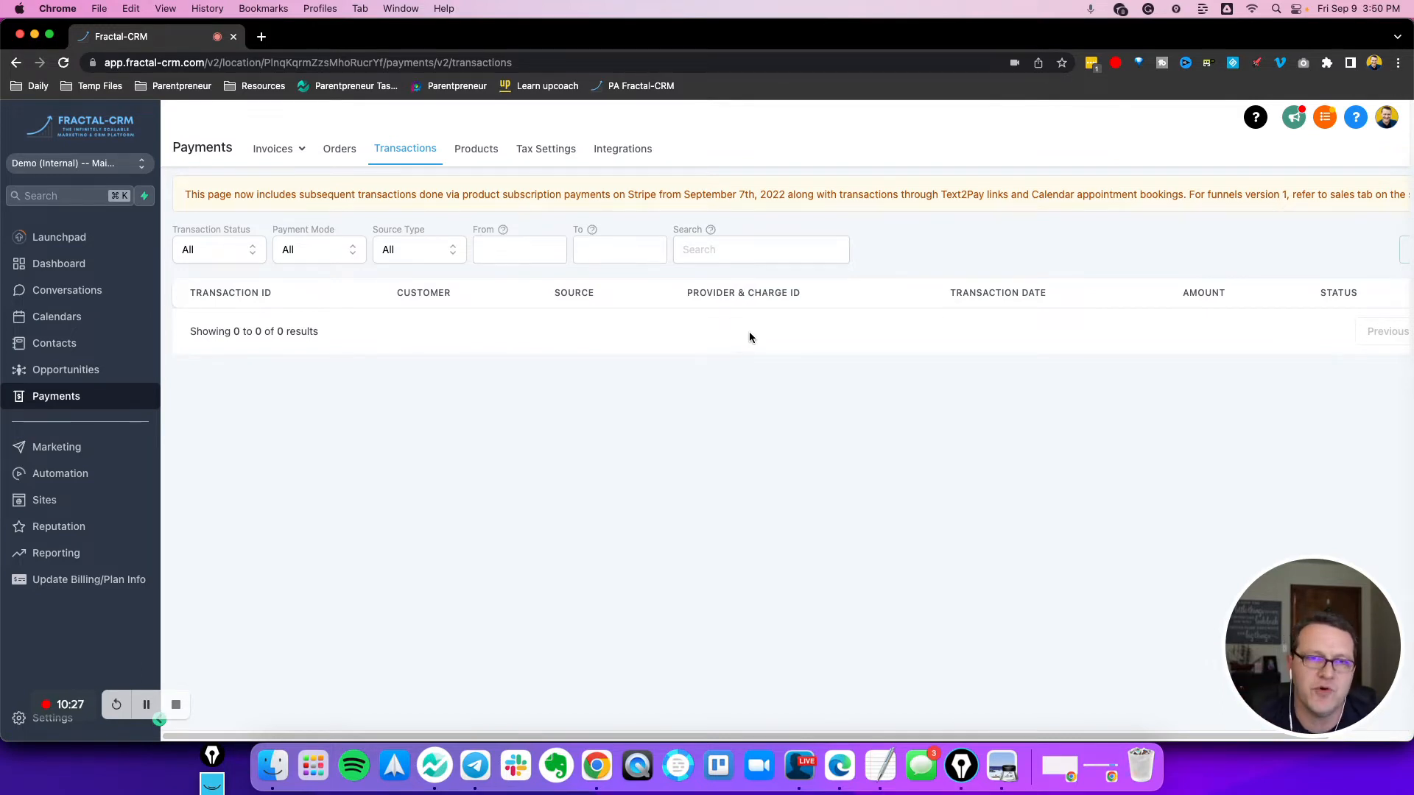
left_click(339, 150)
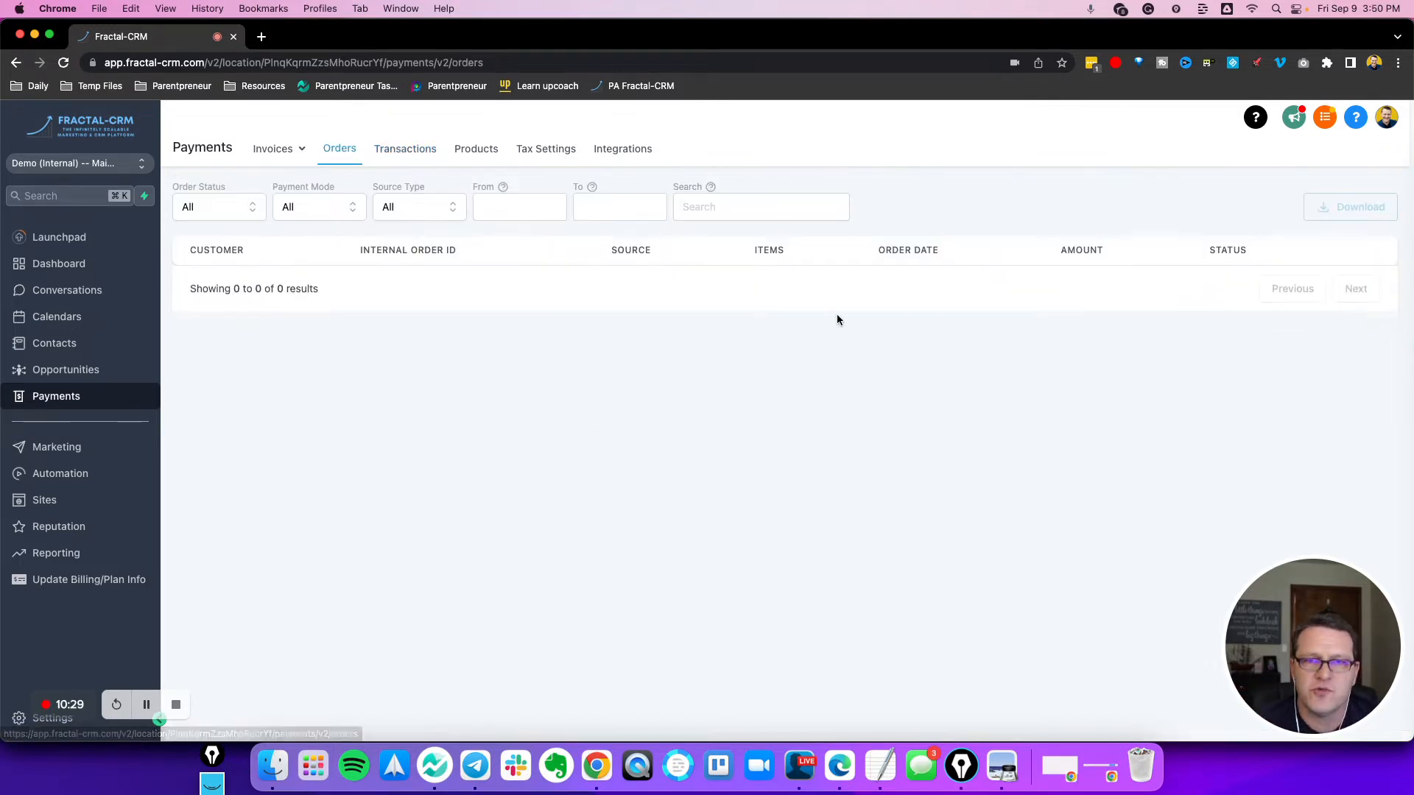
left_click_drag(573, 254, 1177, 312)
left_click(1177, 313)
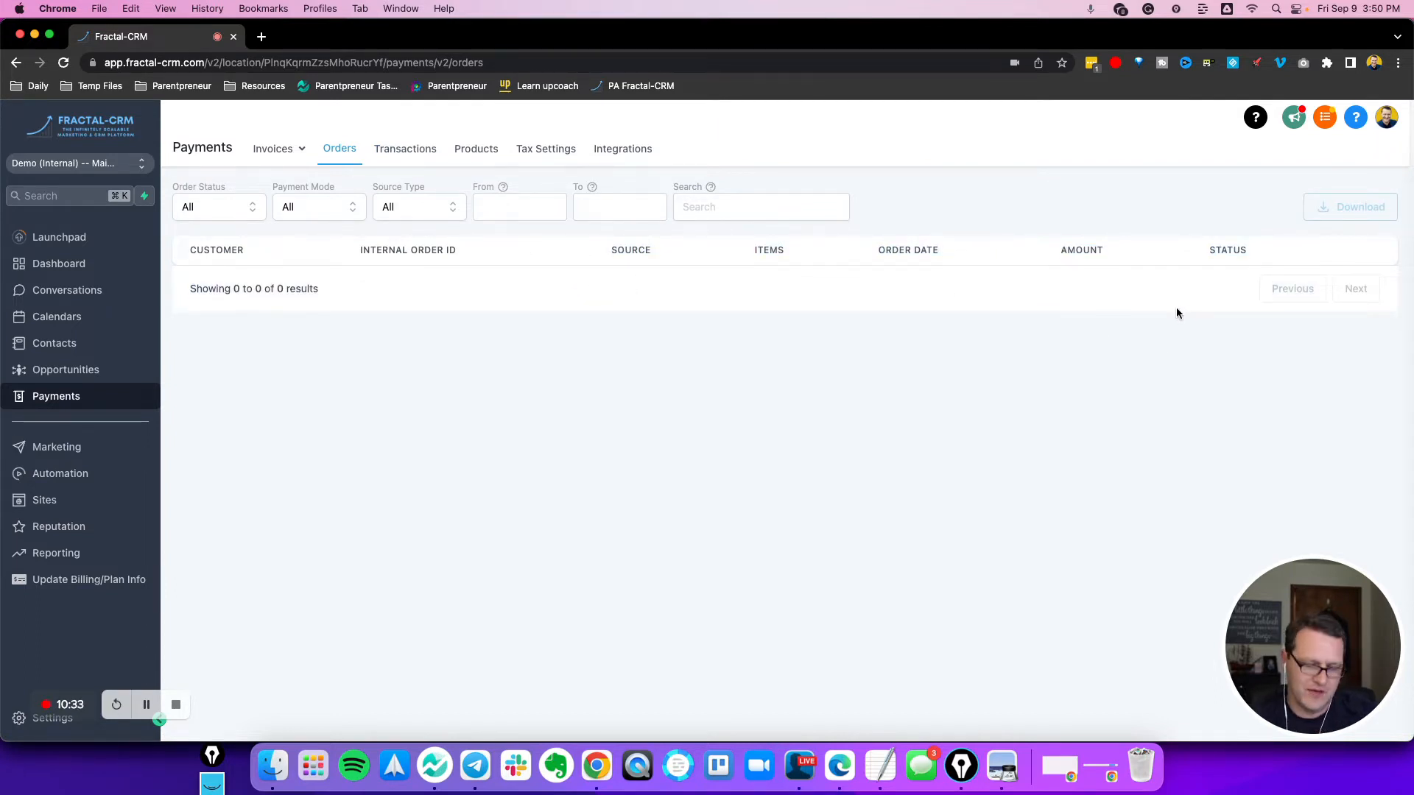
left_click(434, 163)
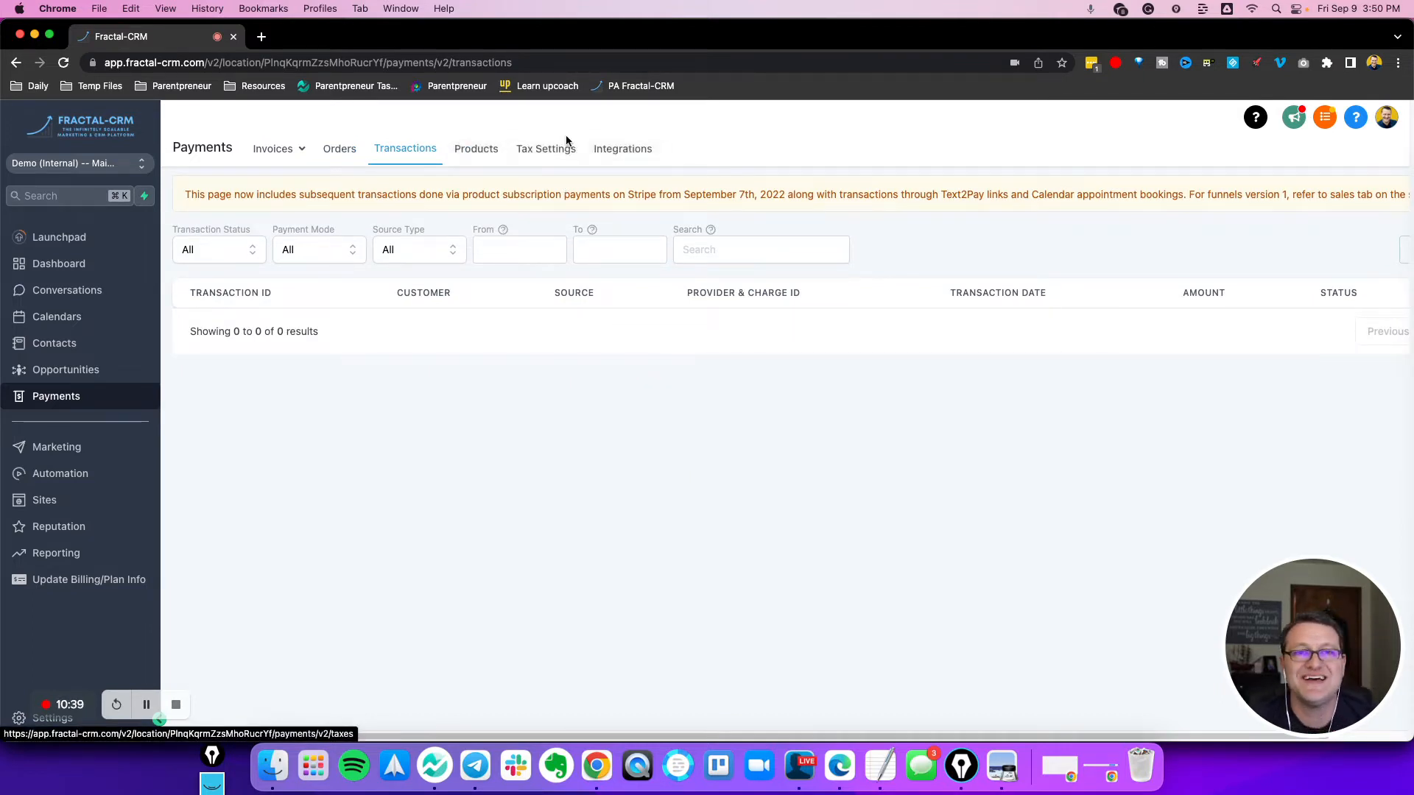
Add a tax named VAT with a rate of 8% in the payment tax settings, leaving the optional fields empty
left_click(546, 151)
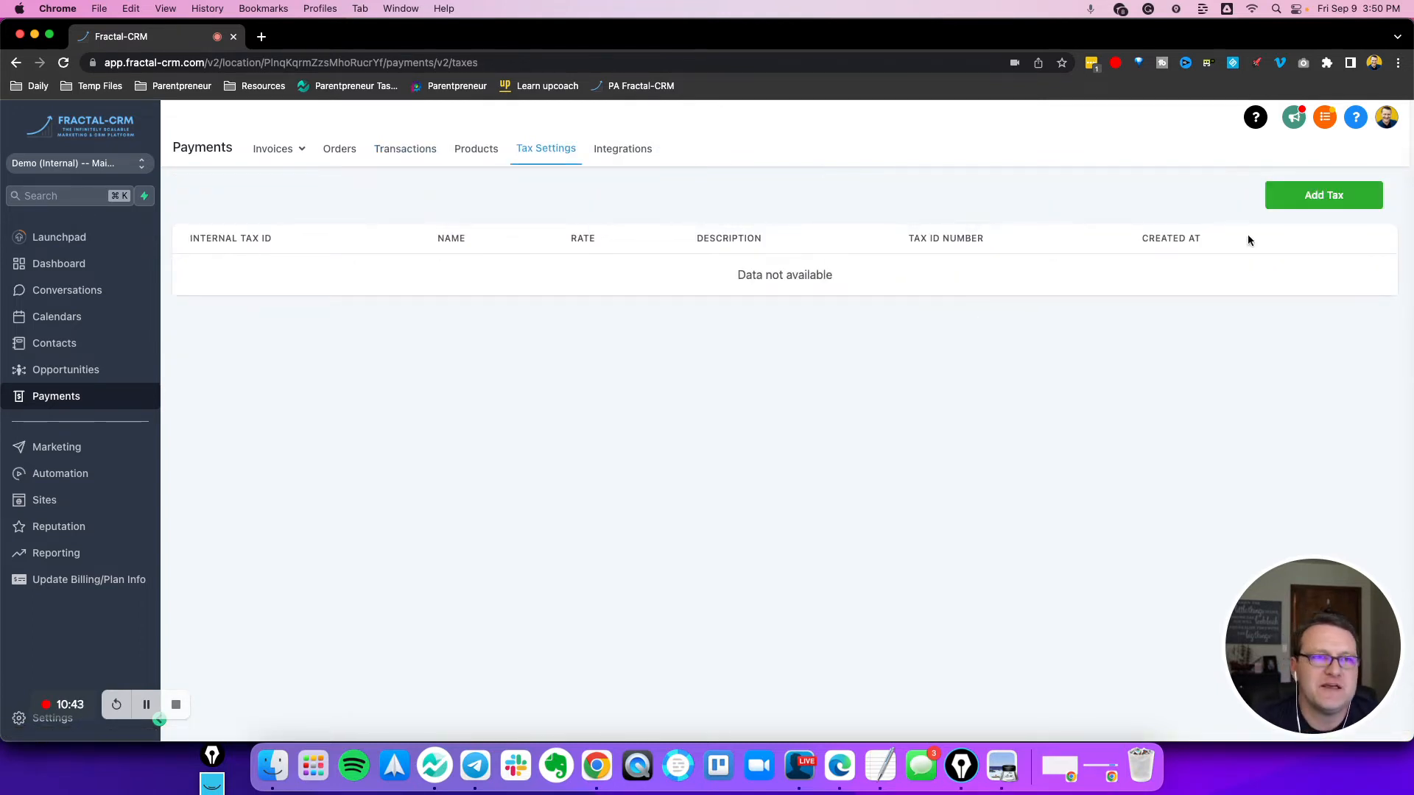
left_click(1326, 207)
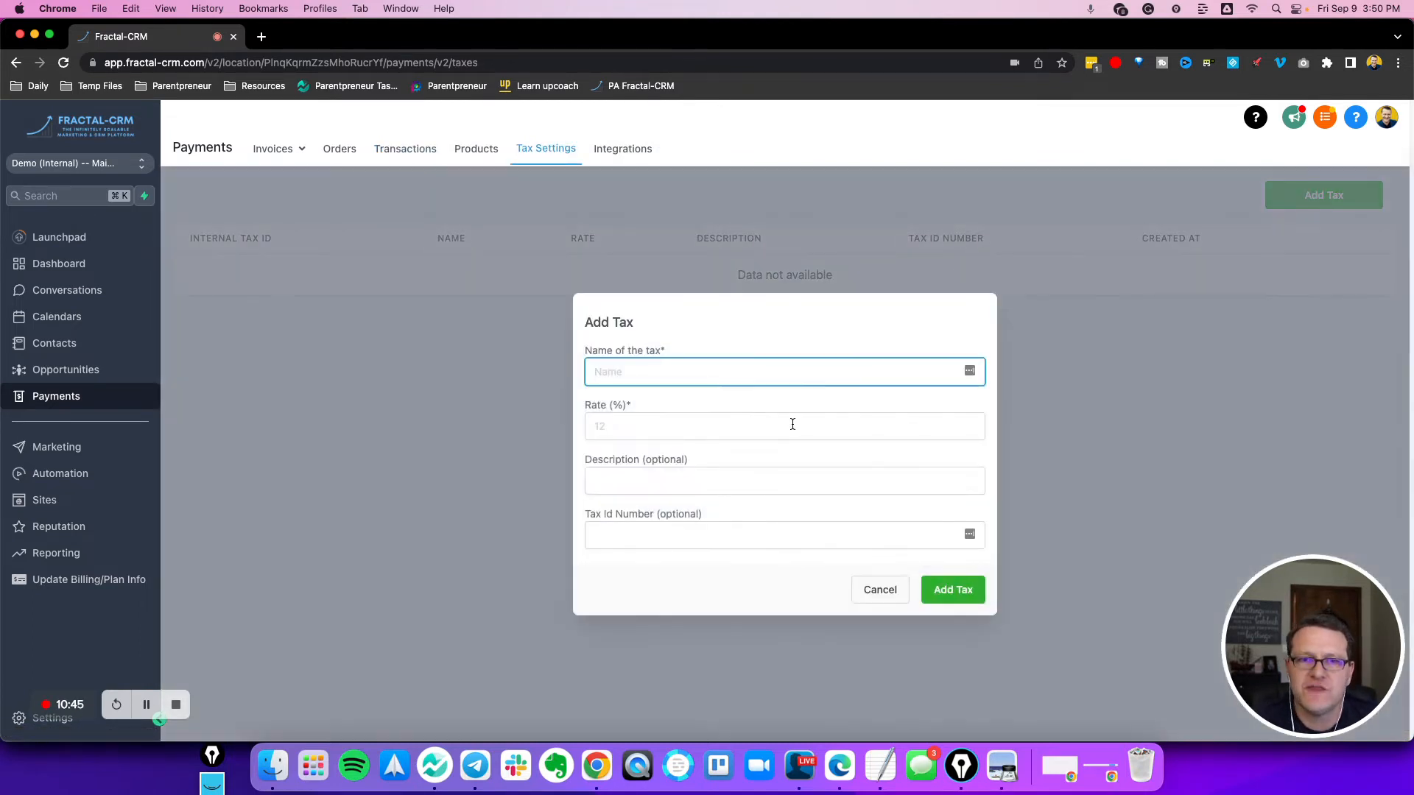
left_click(820, 393)
left_click(778, 369)
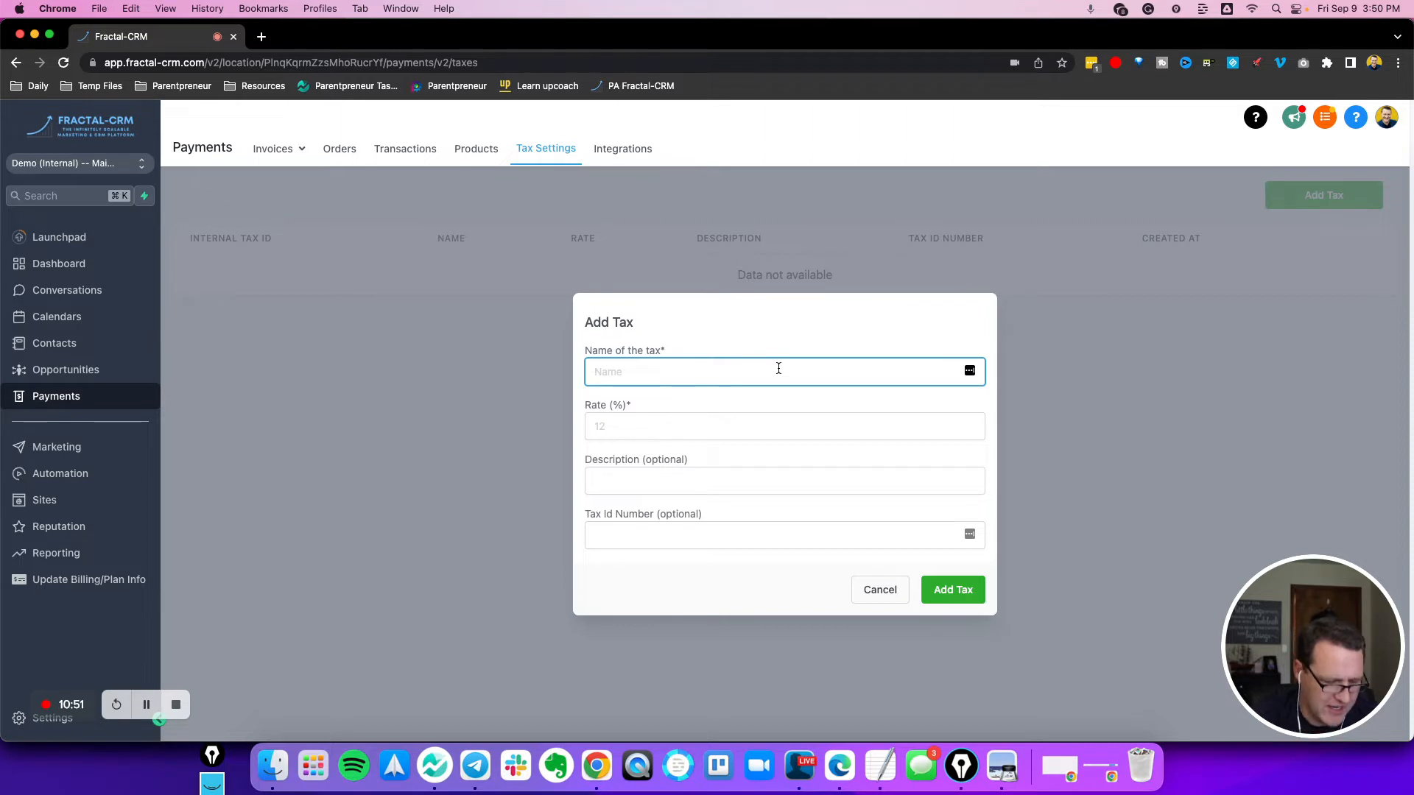
type("VAT")
key("Tab")
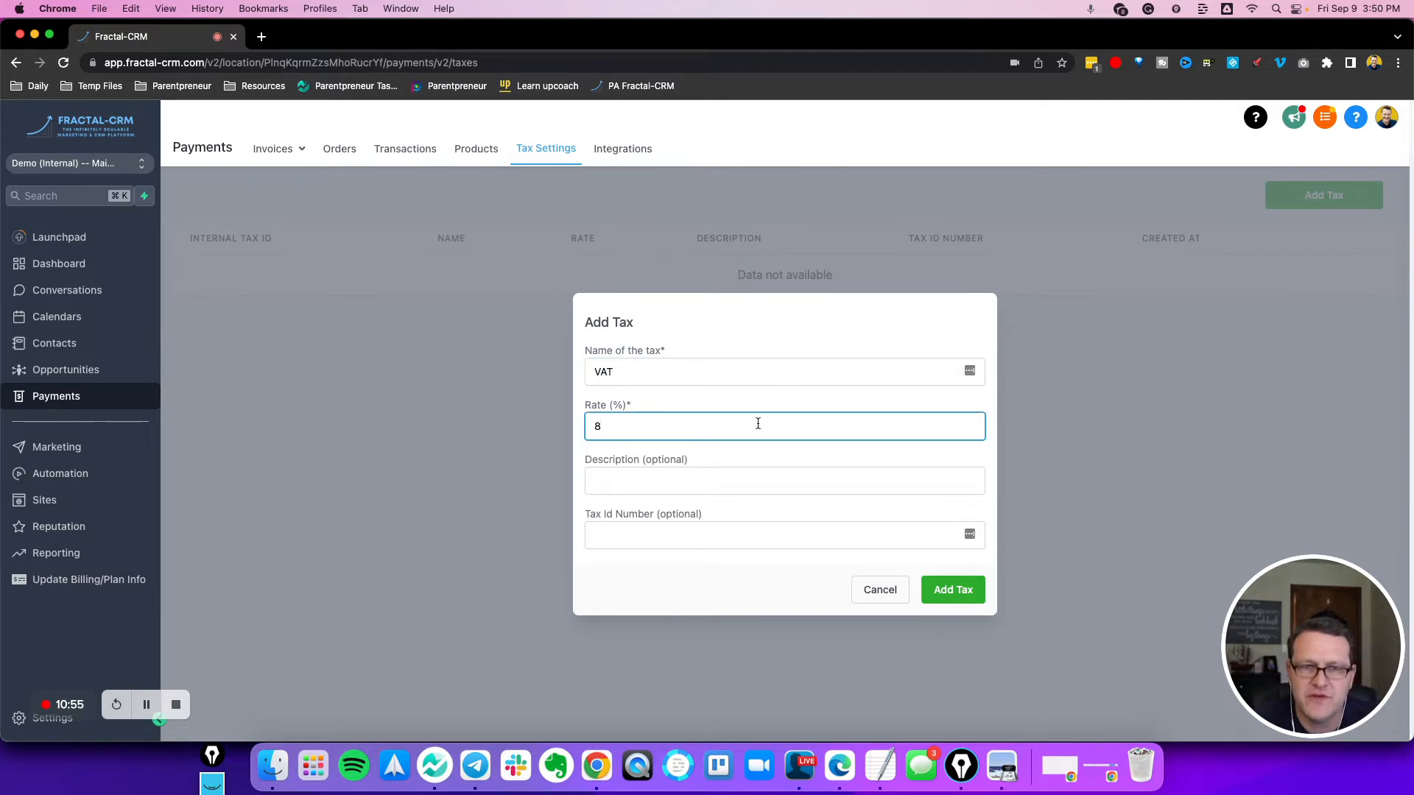
left_click(741, 529)
left_click(950, 597)
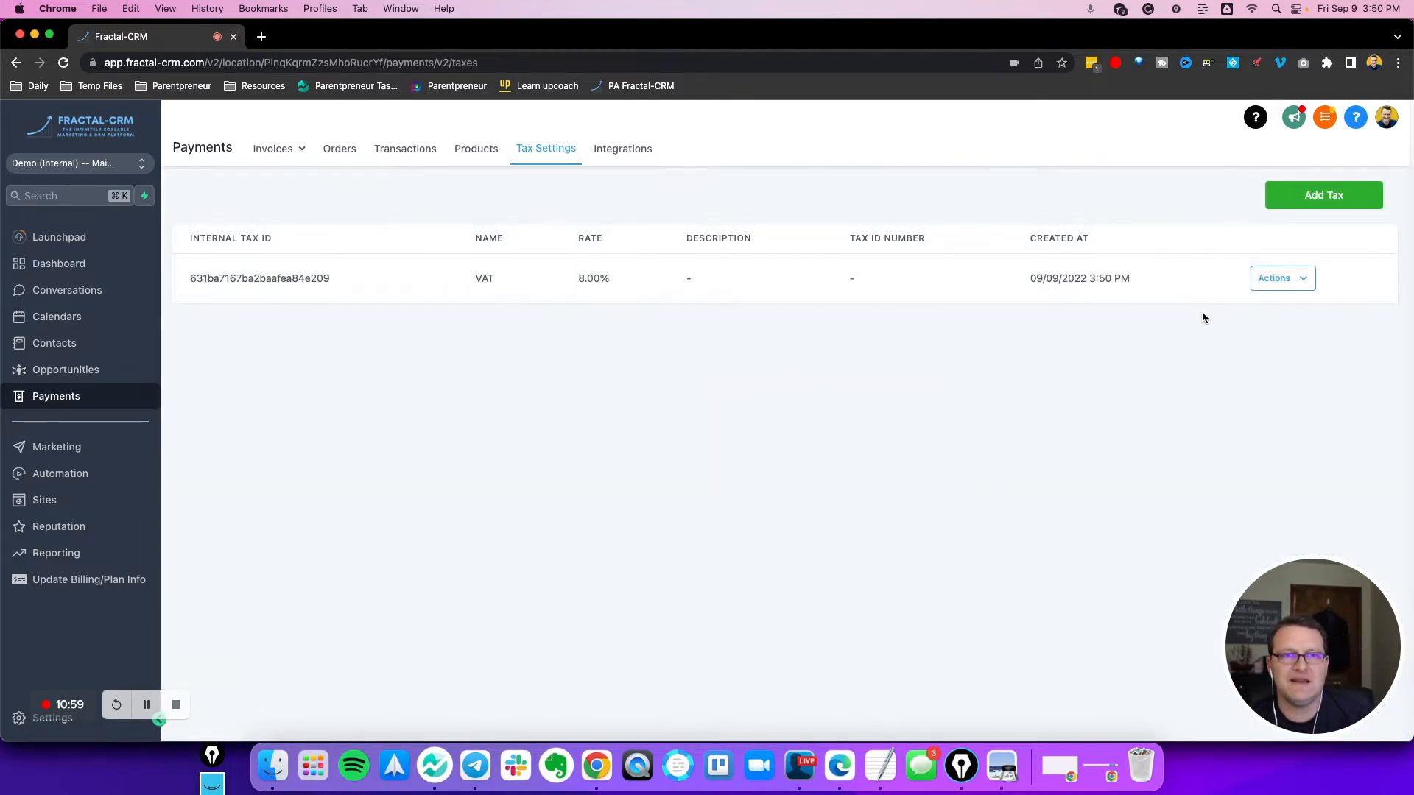
Check which actions are available for the VAT tax without applying any
left_click(1300, 278)
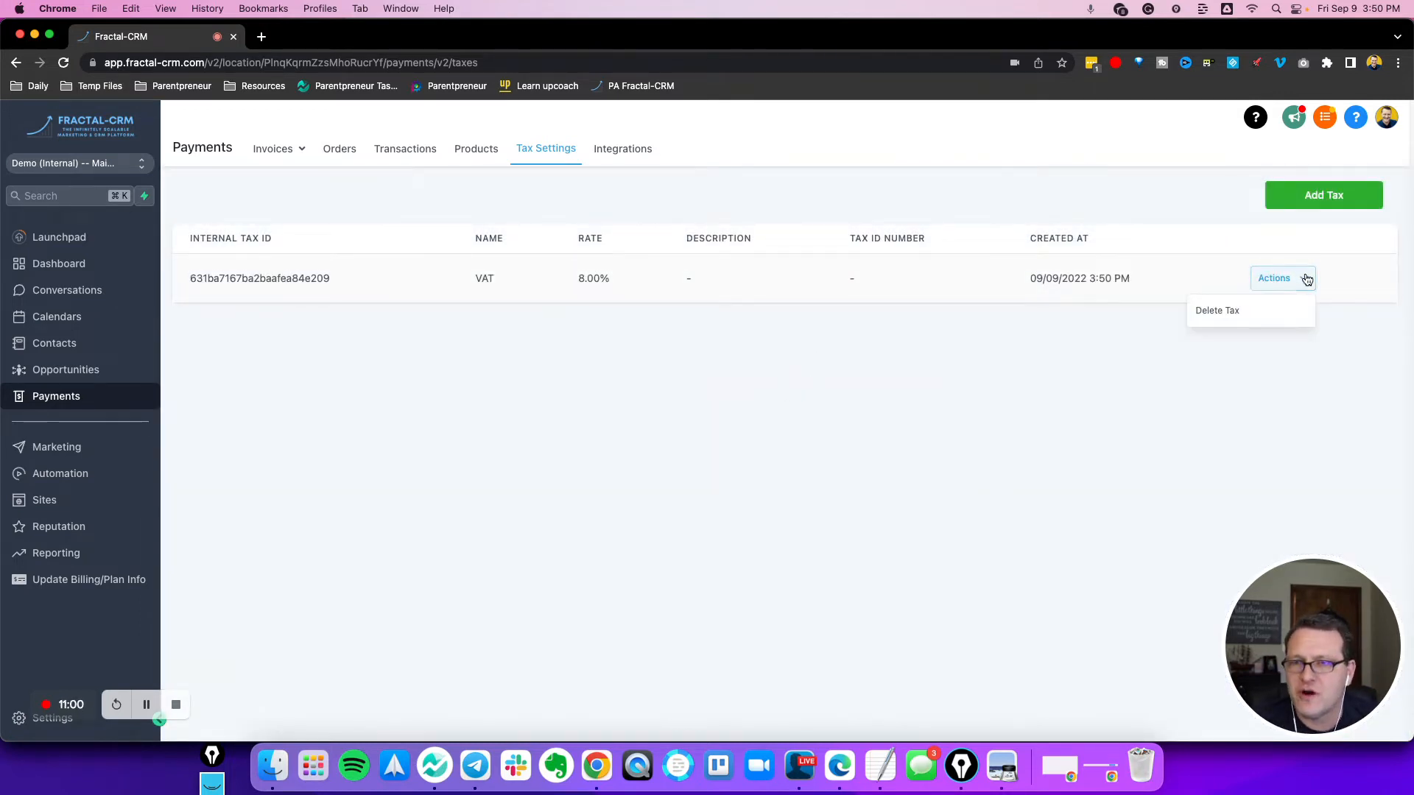
left_click(863, 422)
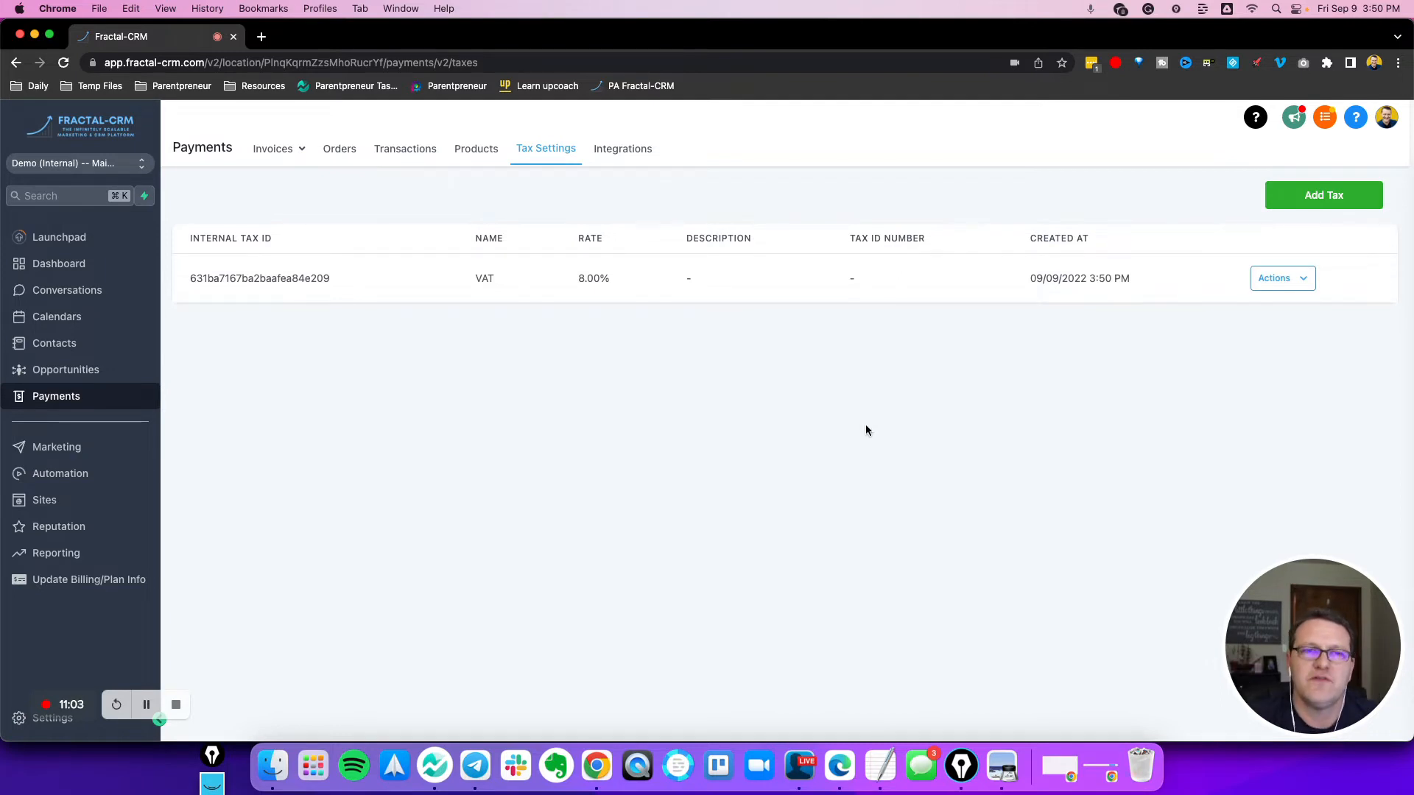
left_click(1285, 284)
left_click(662, 332)
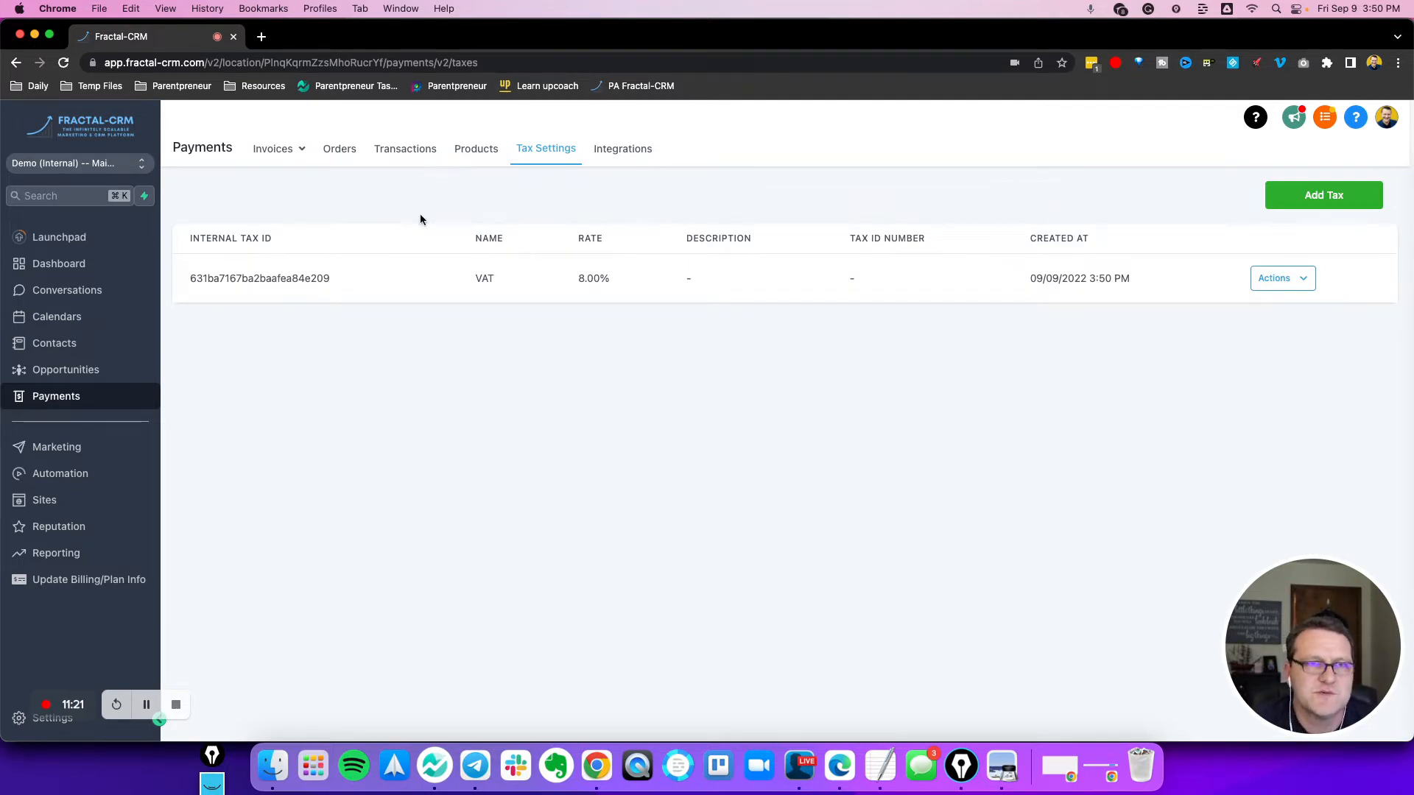
mouse_move(271, 152)
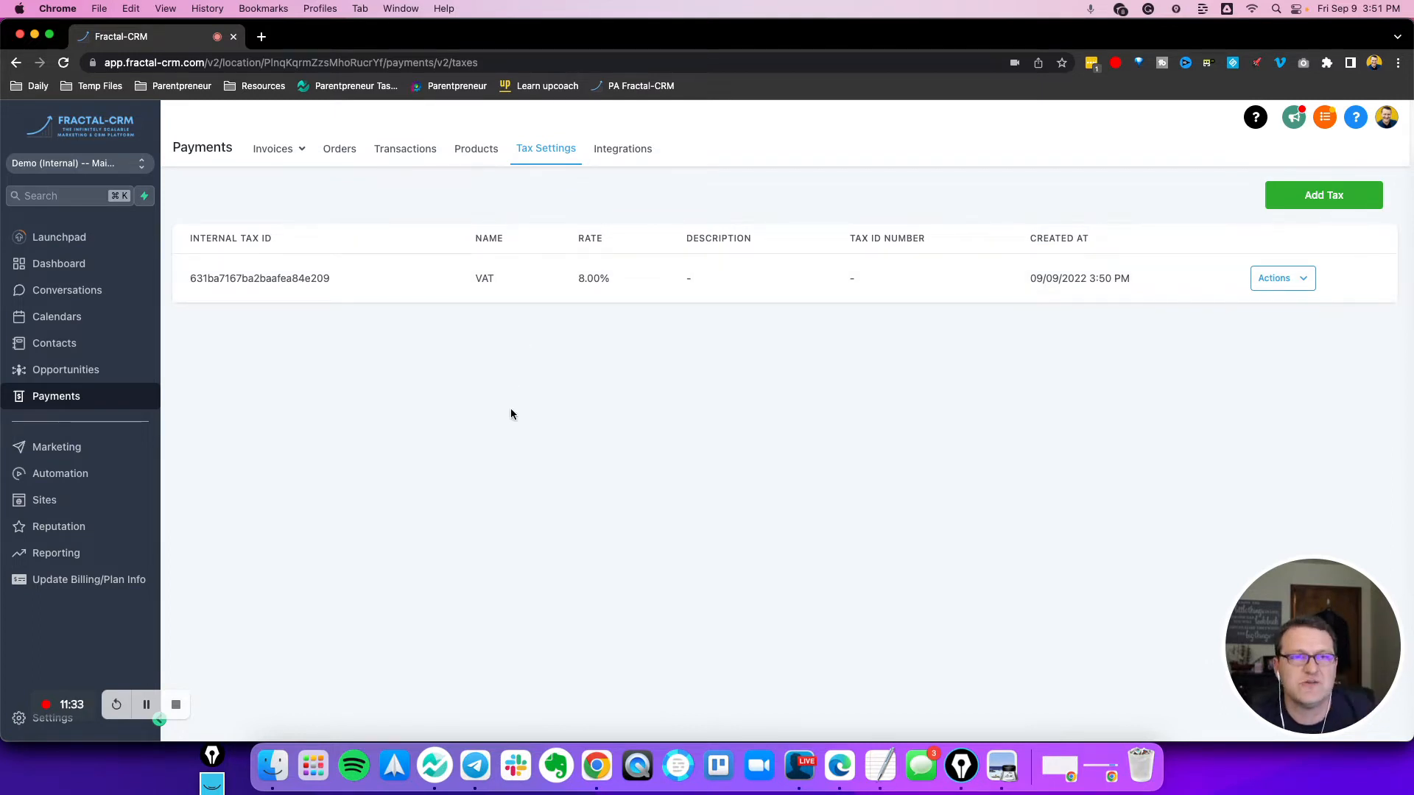
Review the PayPal live and sandbox credential fields and the Stripe connection option in the payment integrations
left_click(632, 160)
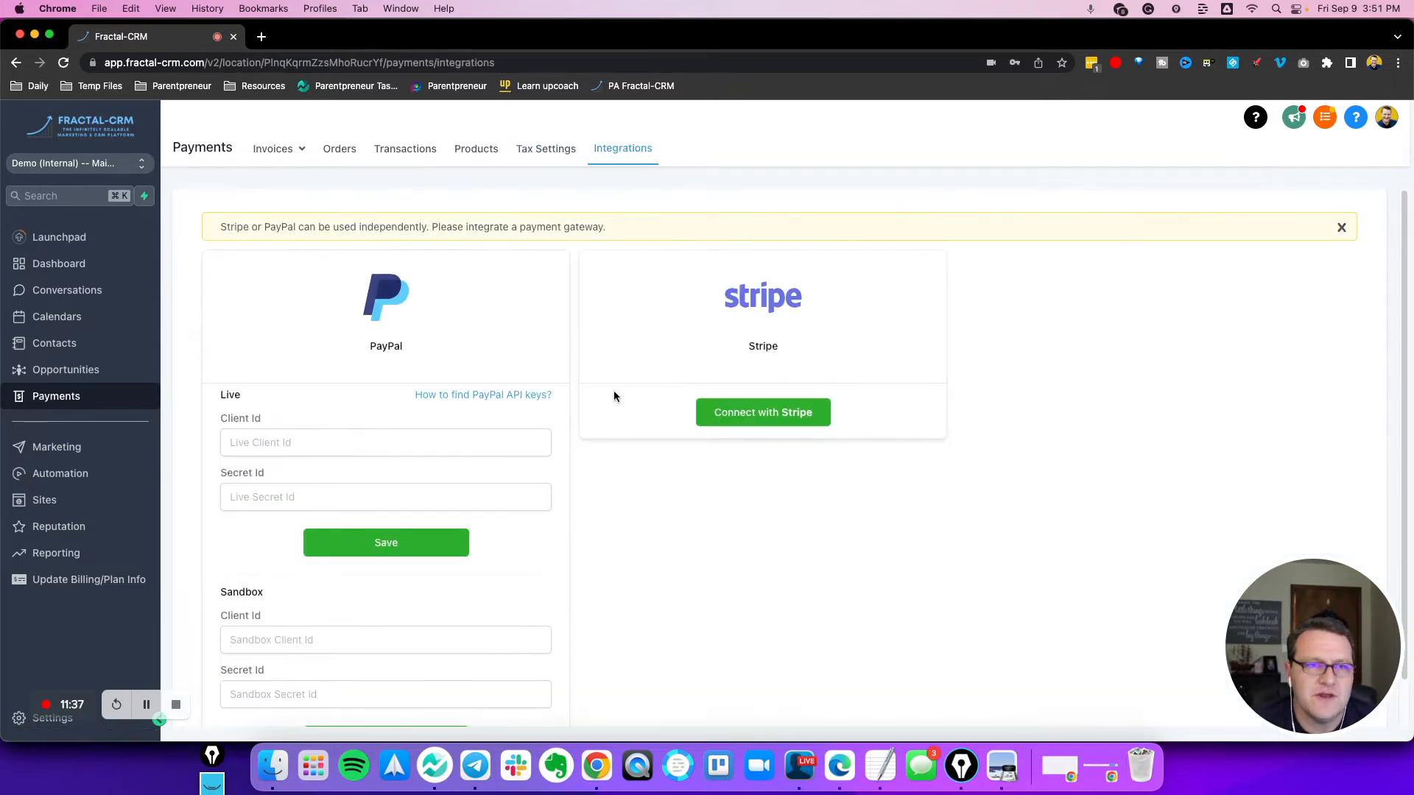
scroll(580, 437, "down", 1)
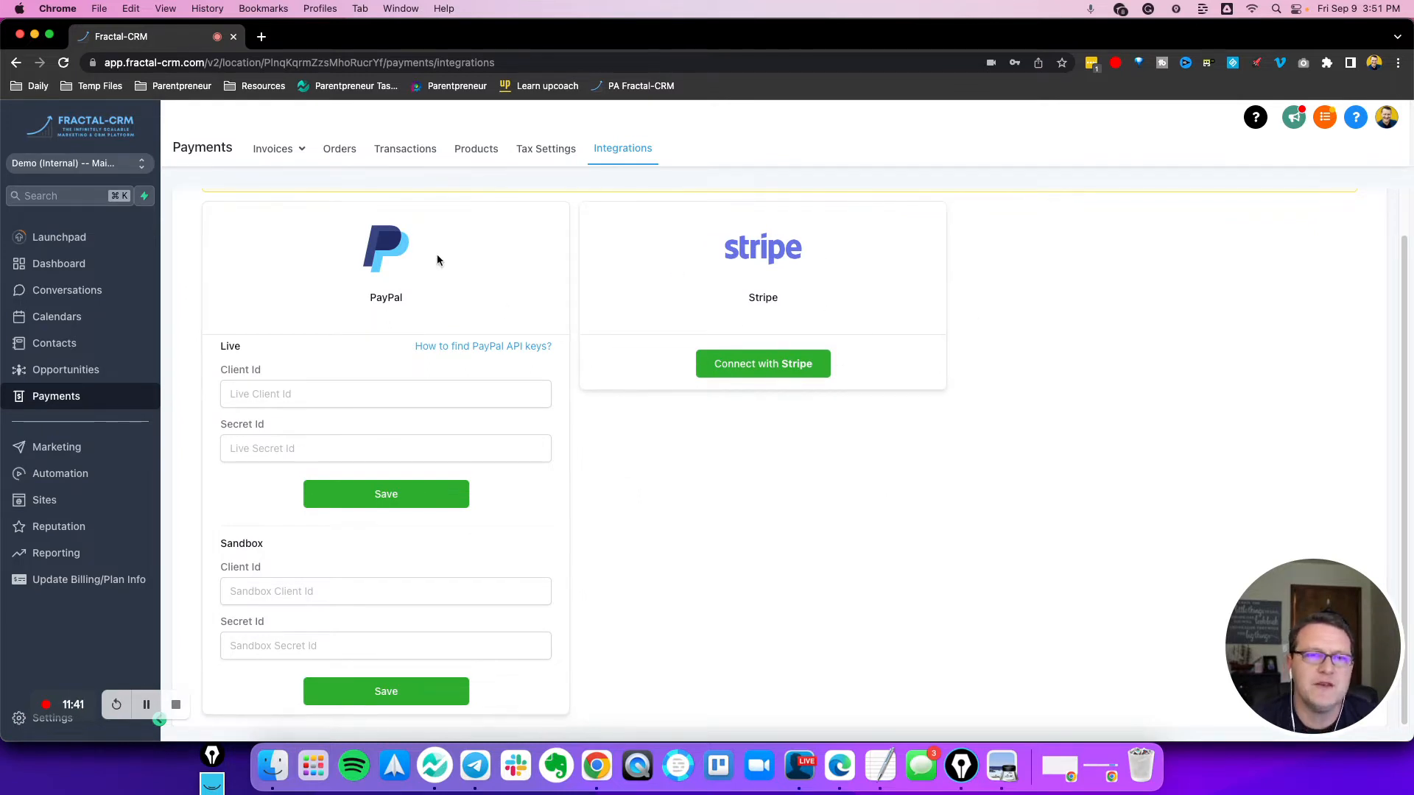
scroll(632, 442, "up", 1)
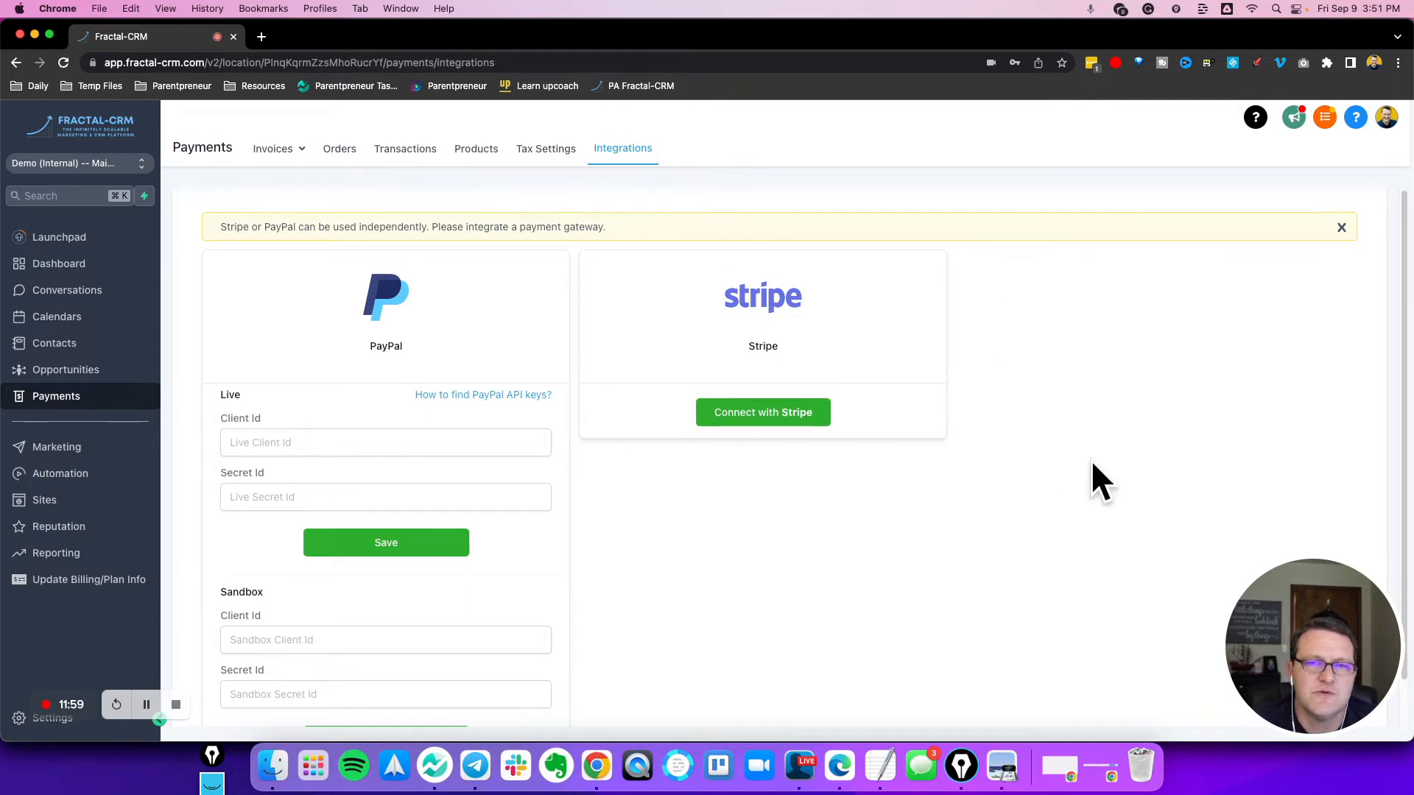
left_click(280, 169)
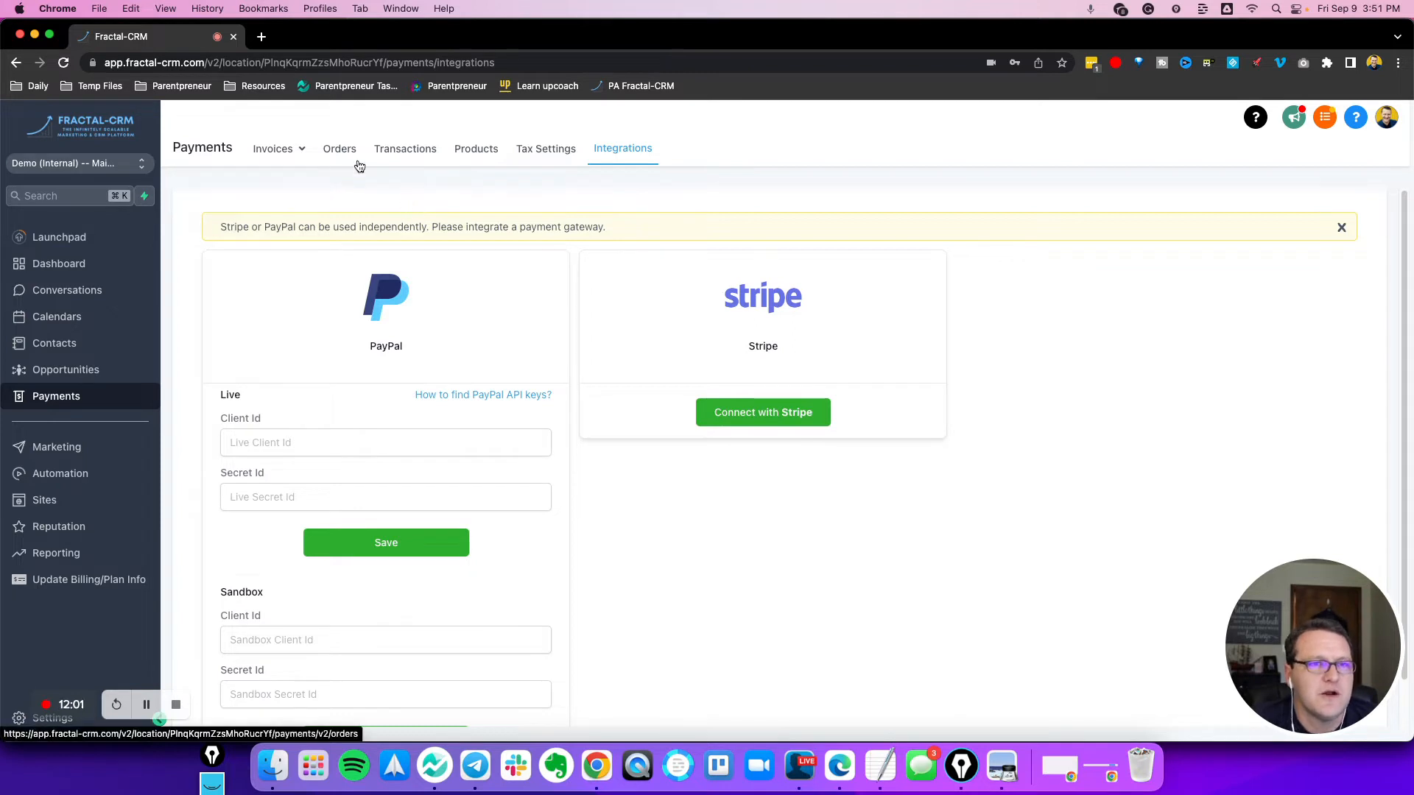
Open the marketing Social Planner, read its social accounts introduction and get started with the setup
left_click(68, 453)
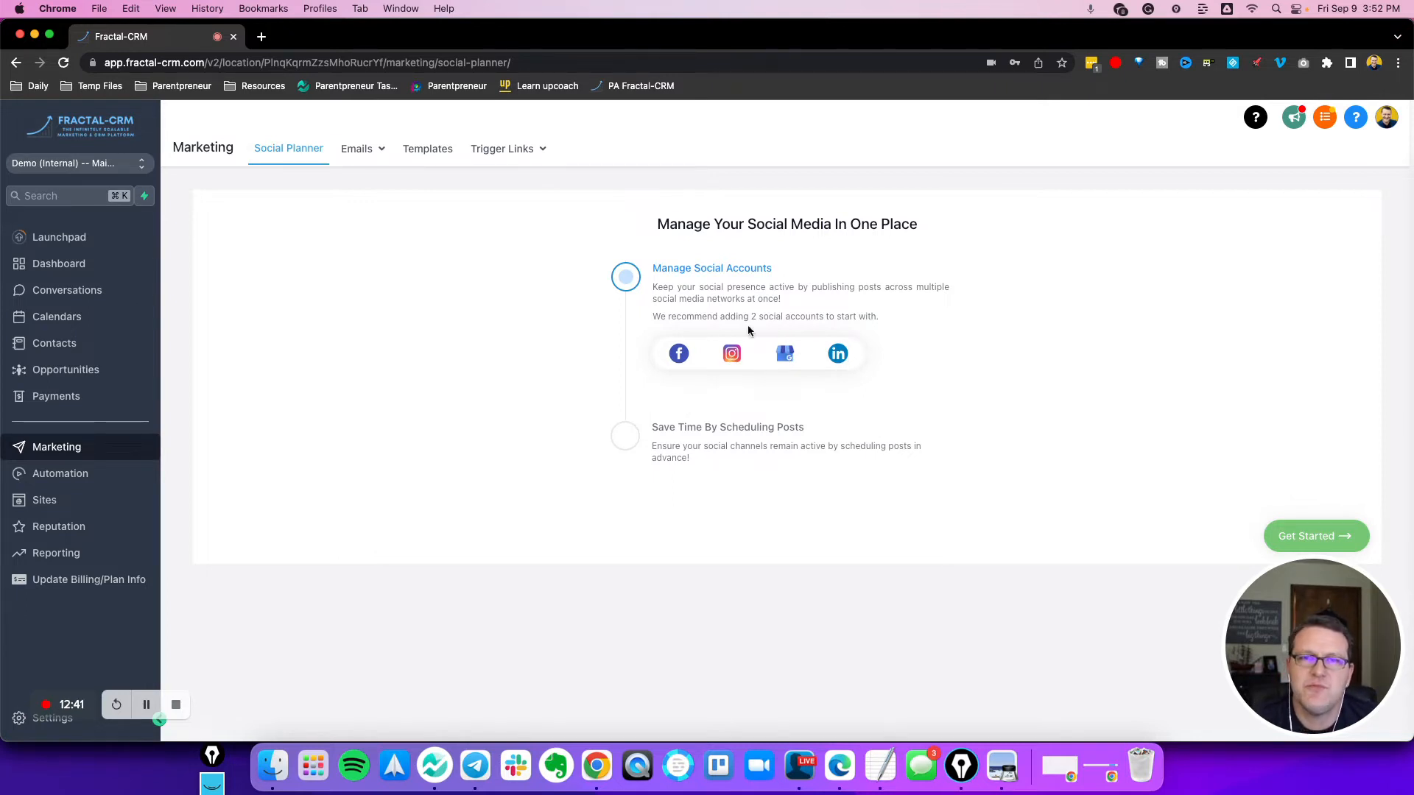
left_click_drag(635, 322, 824, 317)
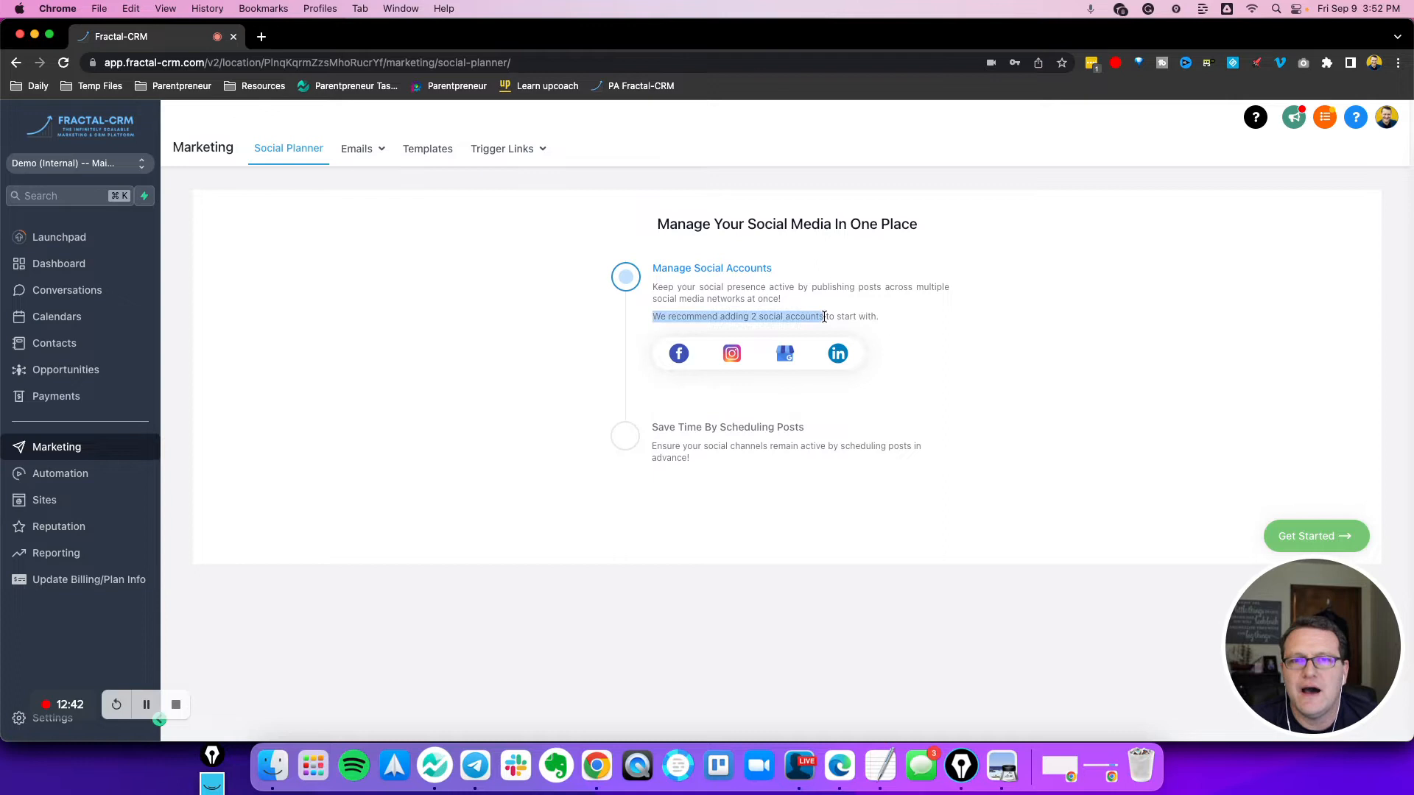
left_click(878, 329)
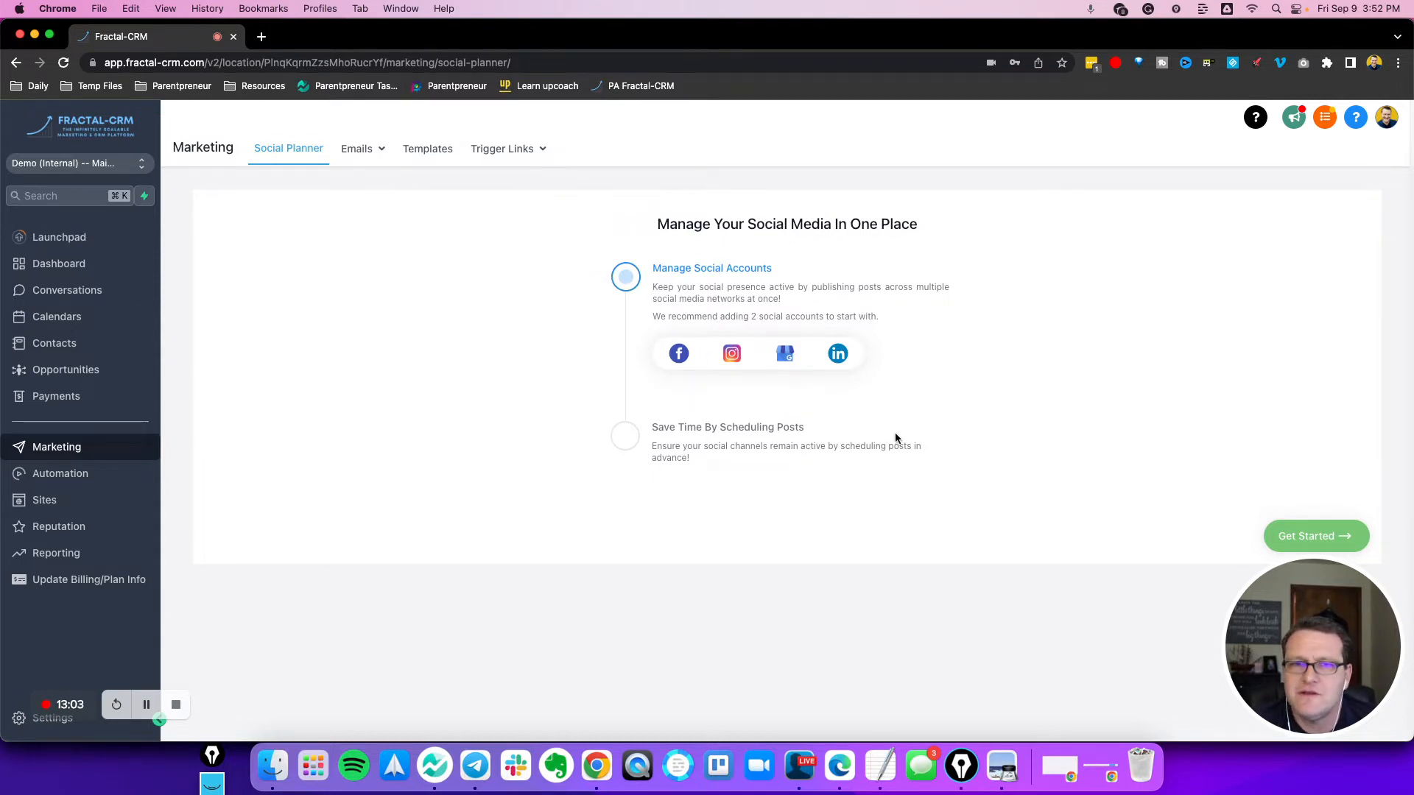
left_click(1310, 542)
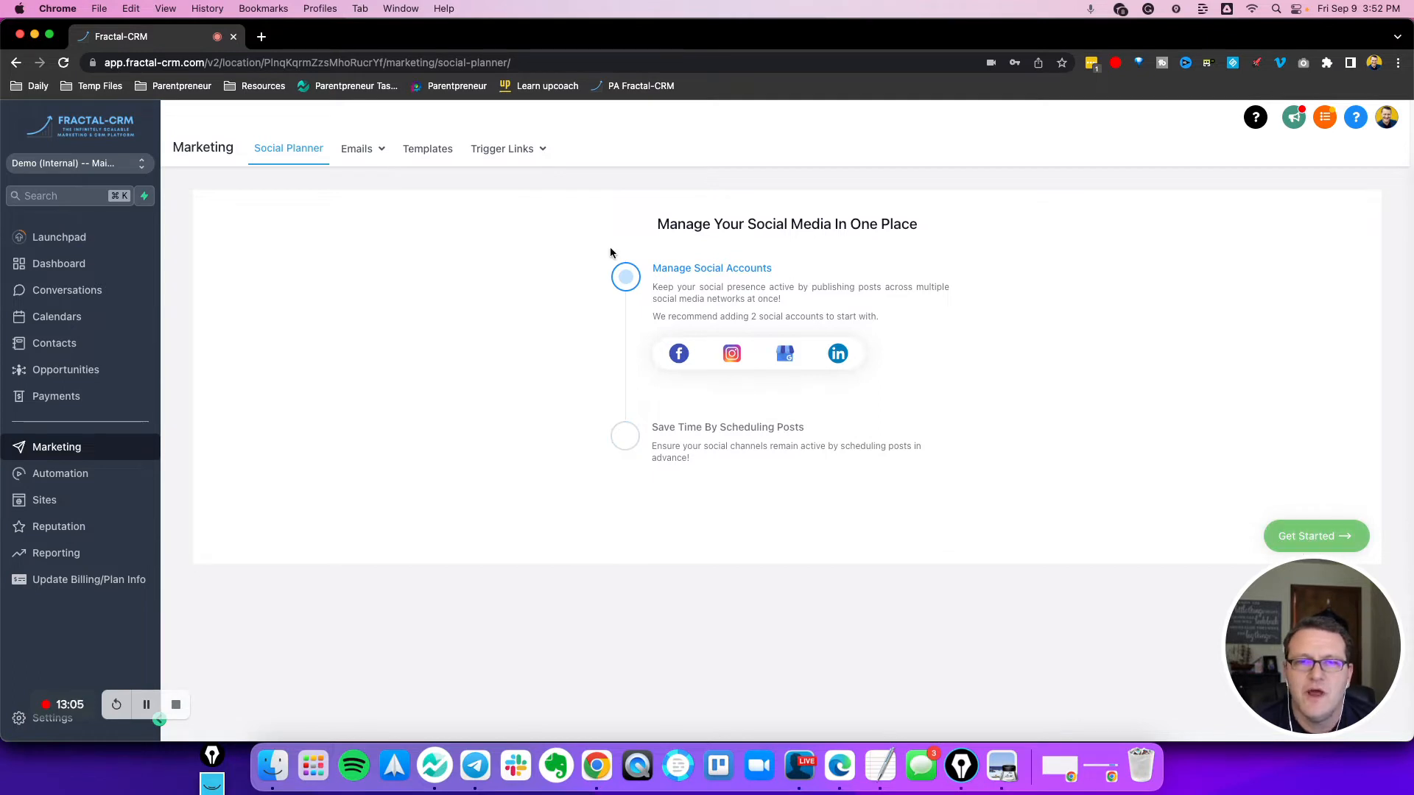
left_click_drag(811, 366, 757, 390)
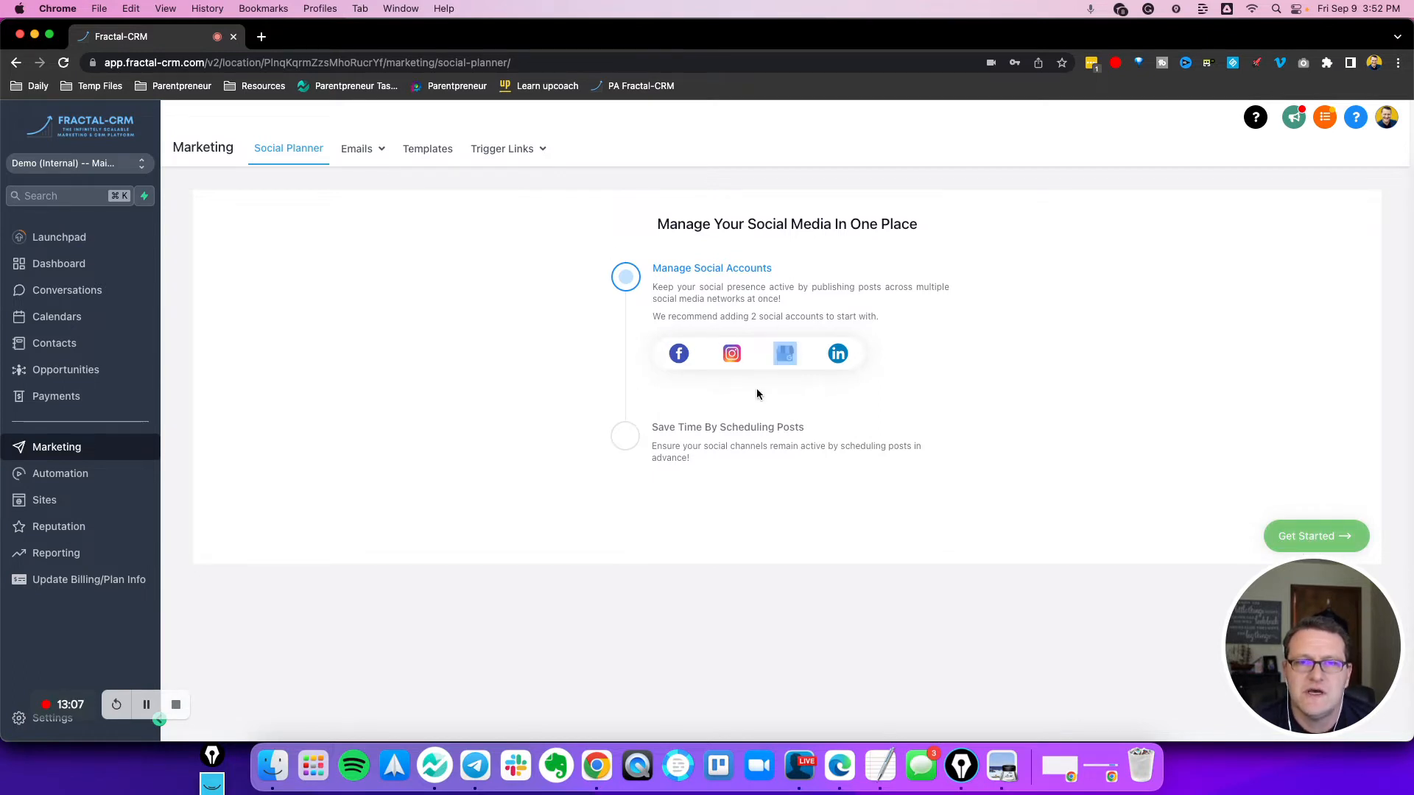
left_click(677, 433)
left_click_drag(691, 458, 551, 436)
left_click(381, 248)
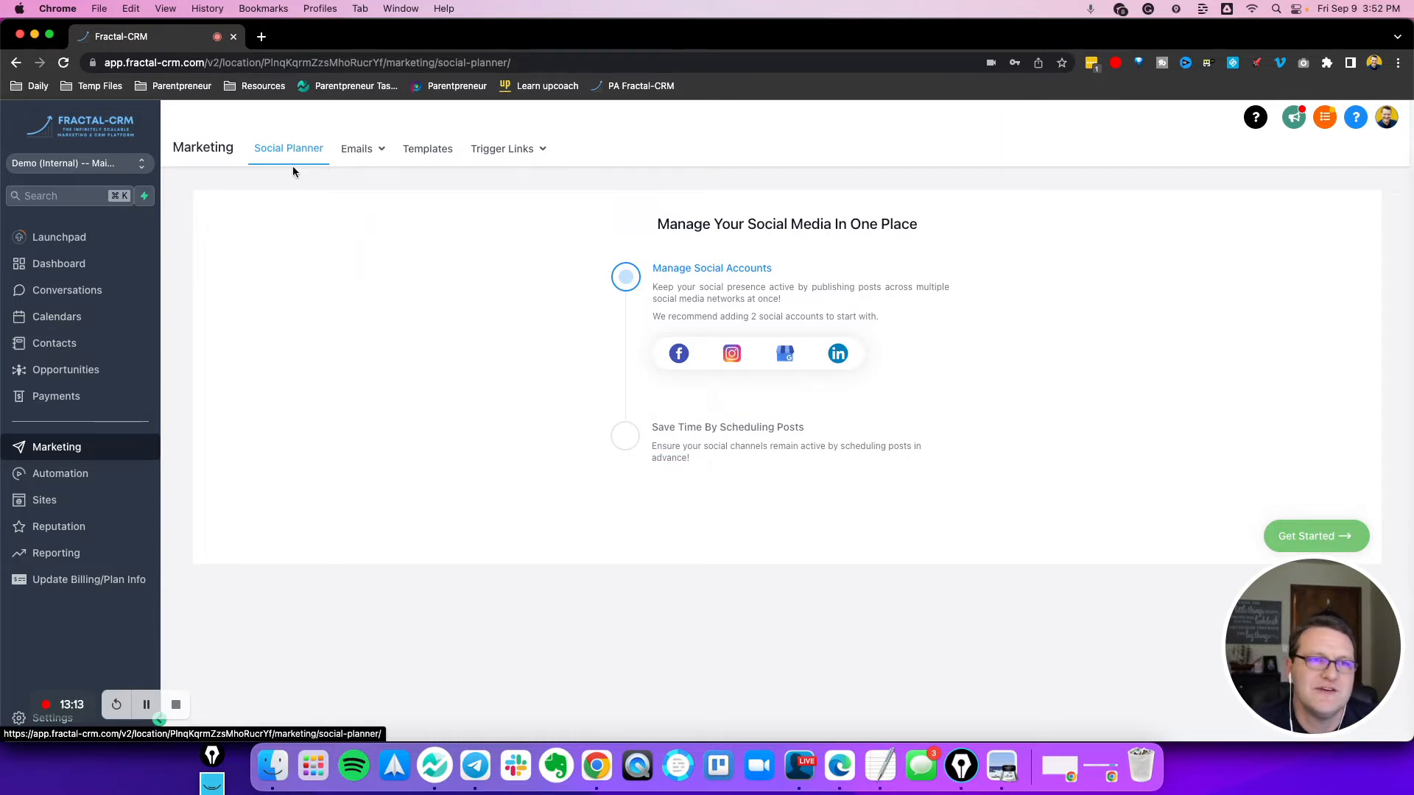
Open the email templates, check the actions for the first template and the creation options, and browse the template gallery
mouse_move(363, 154)
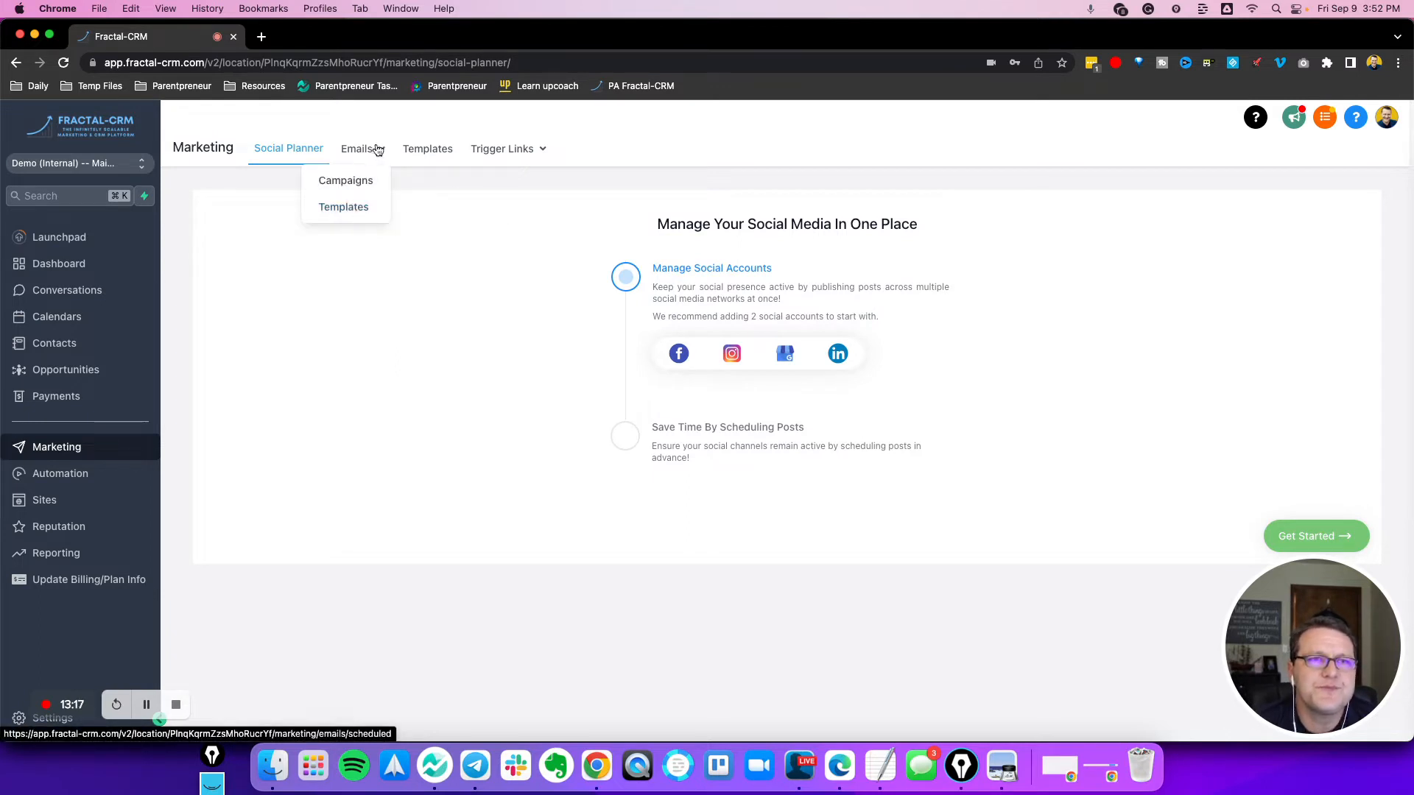
left_click(343, 207)
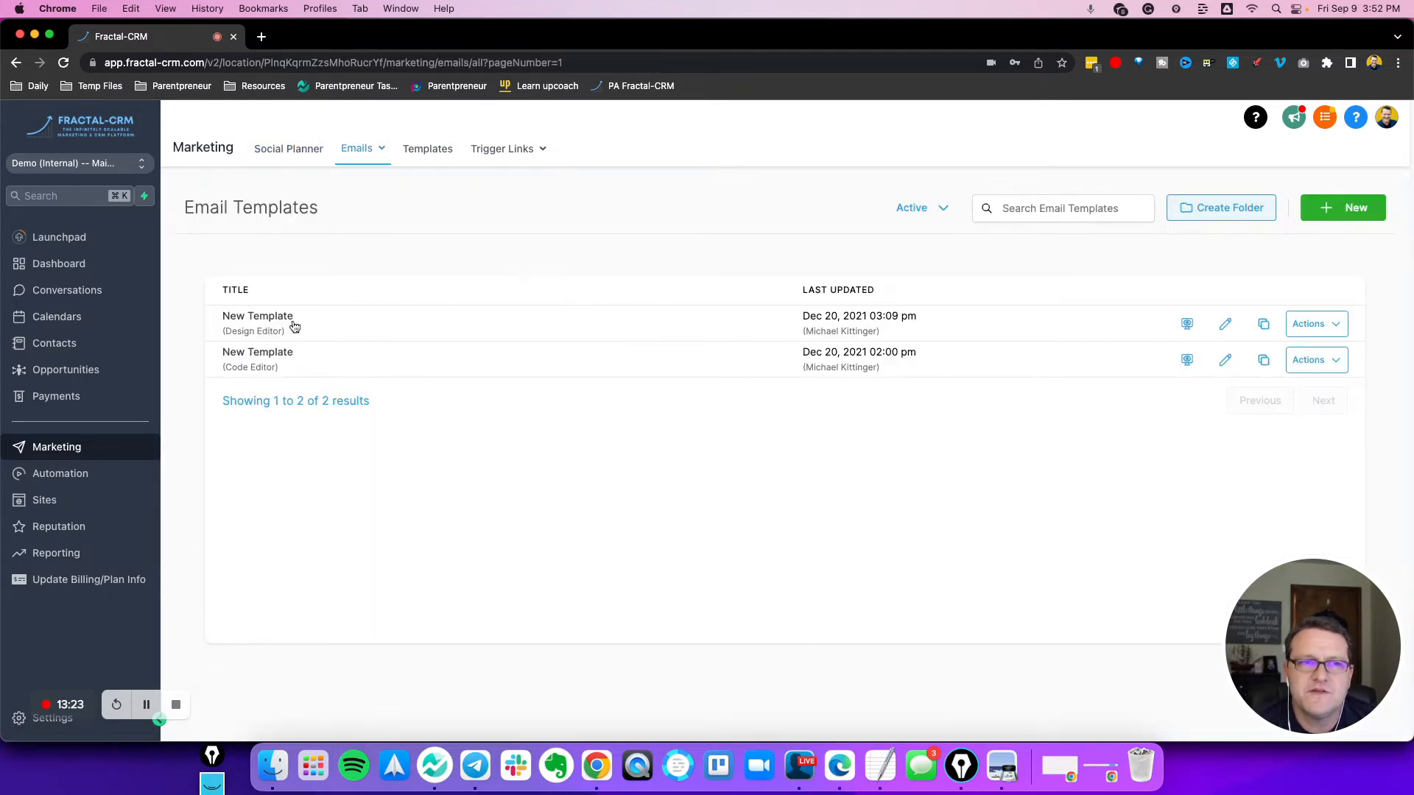
left_click(1336, 330)
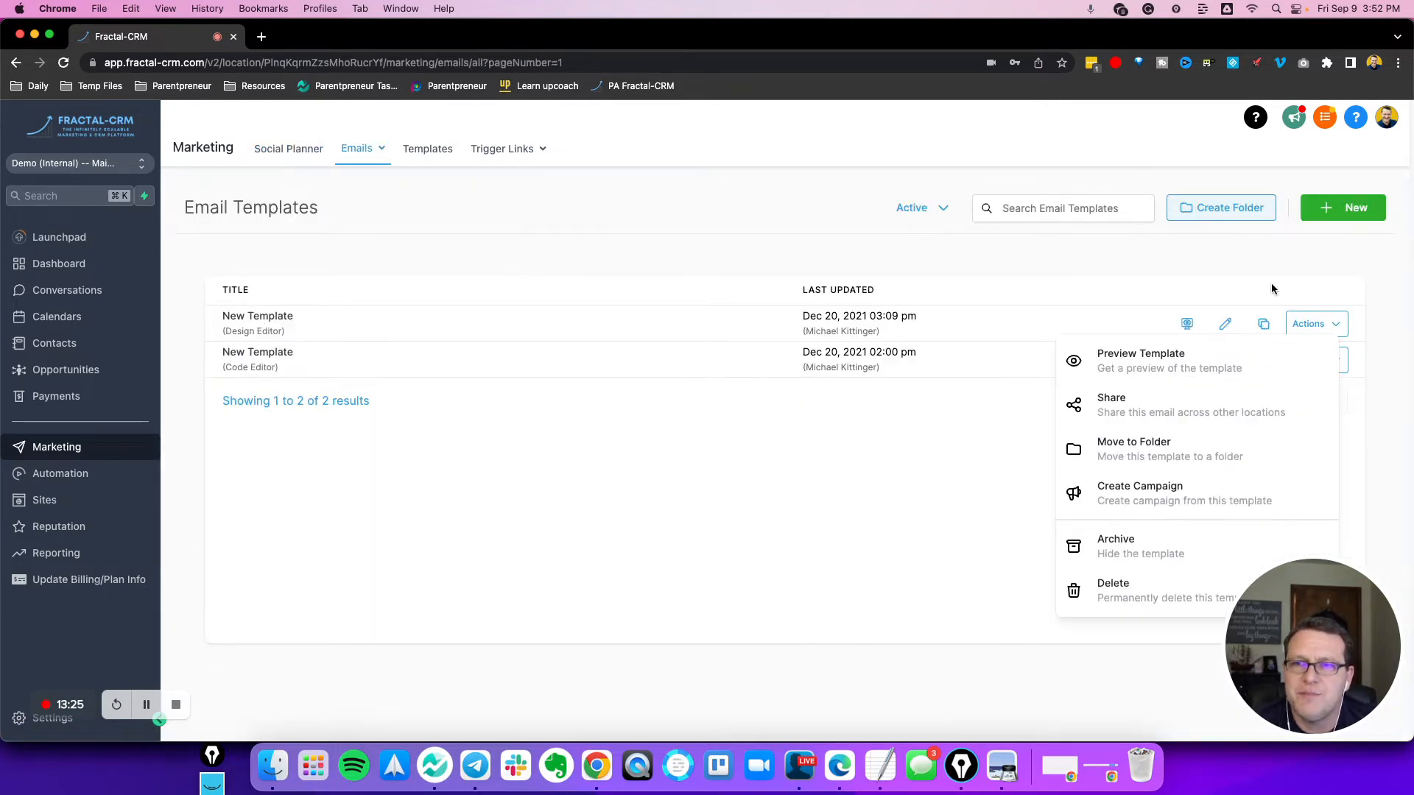
left_click(1348, 208)
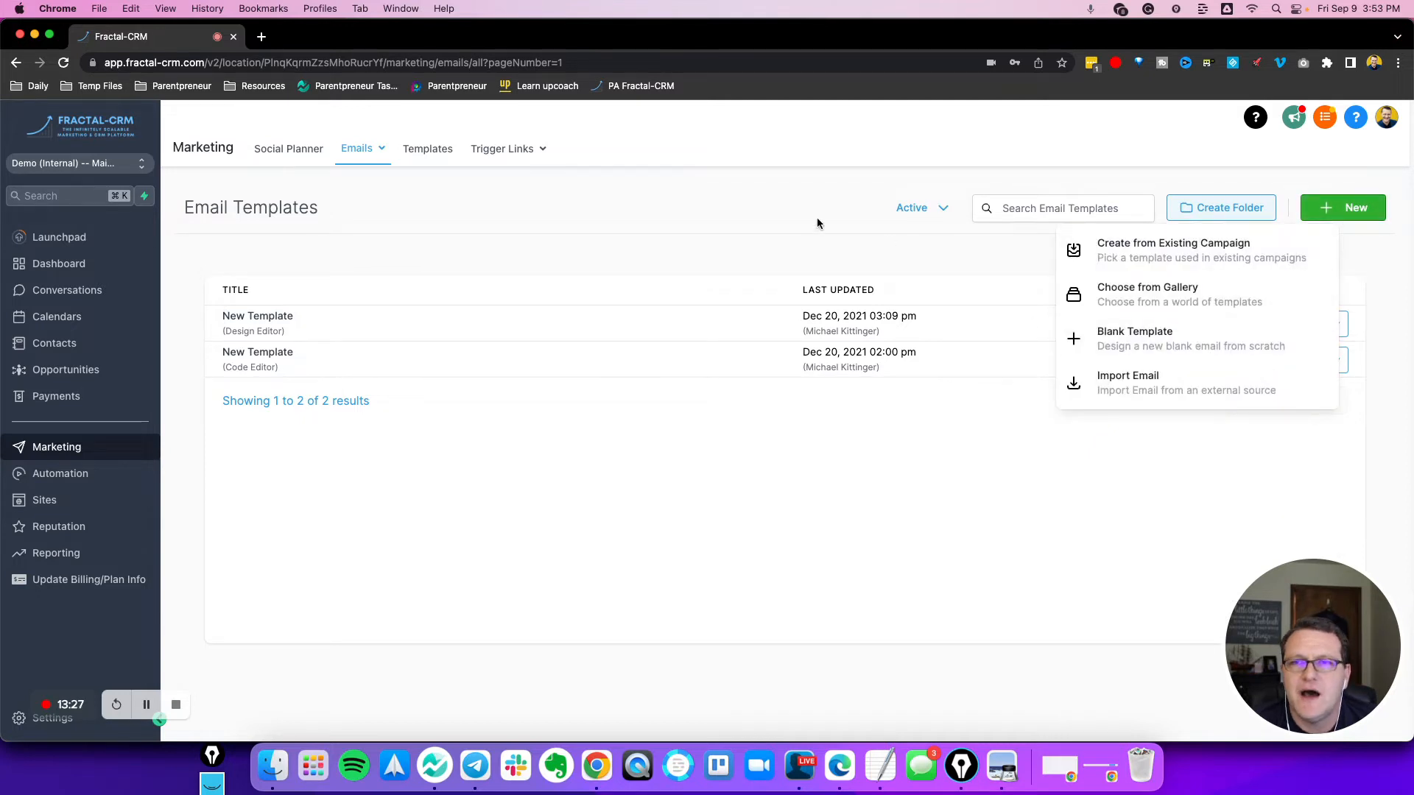
left_click(1160, 305)
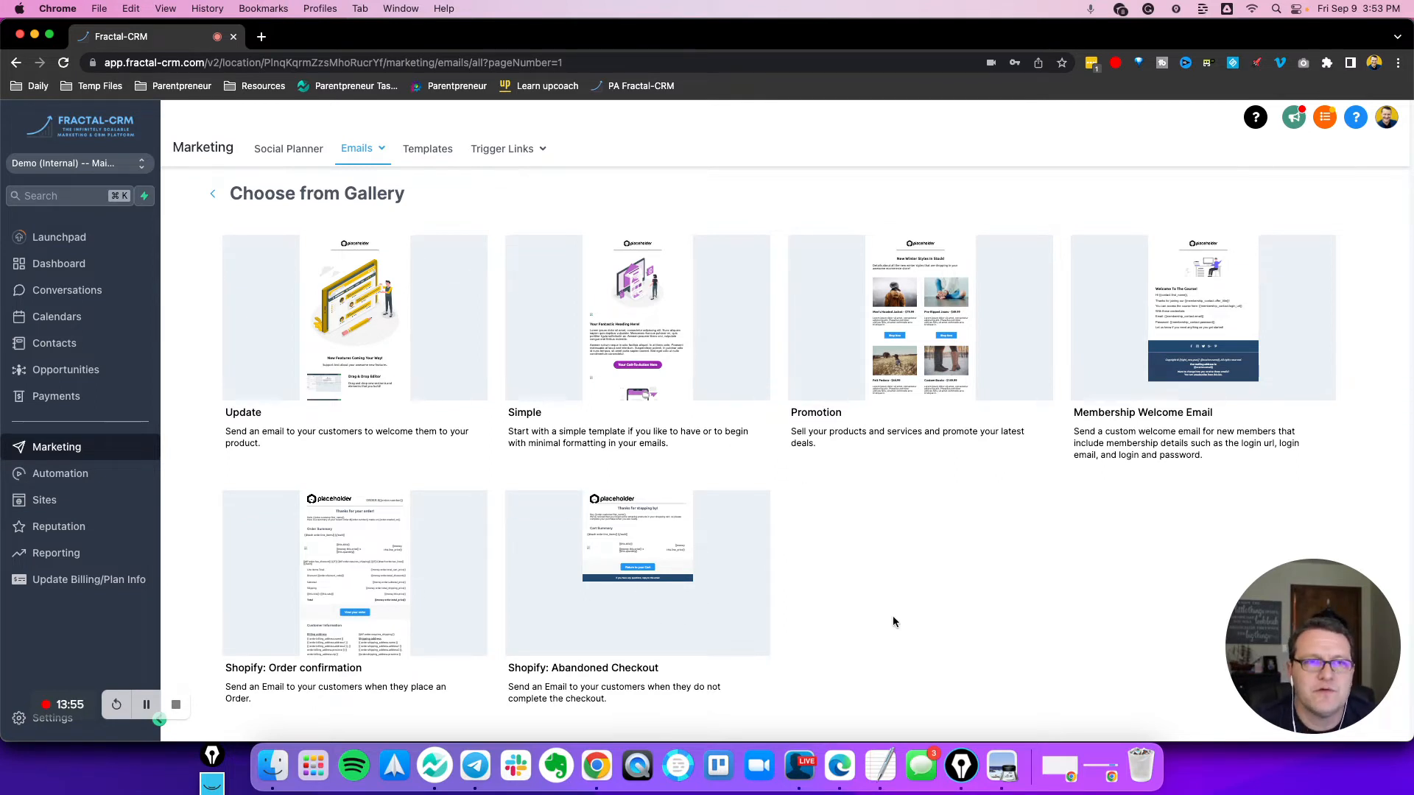
Check the template choices for a new email campaign without picking one, and return to the email templates
mouse_move(352, 148)
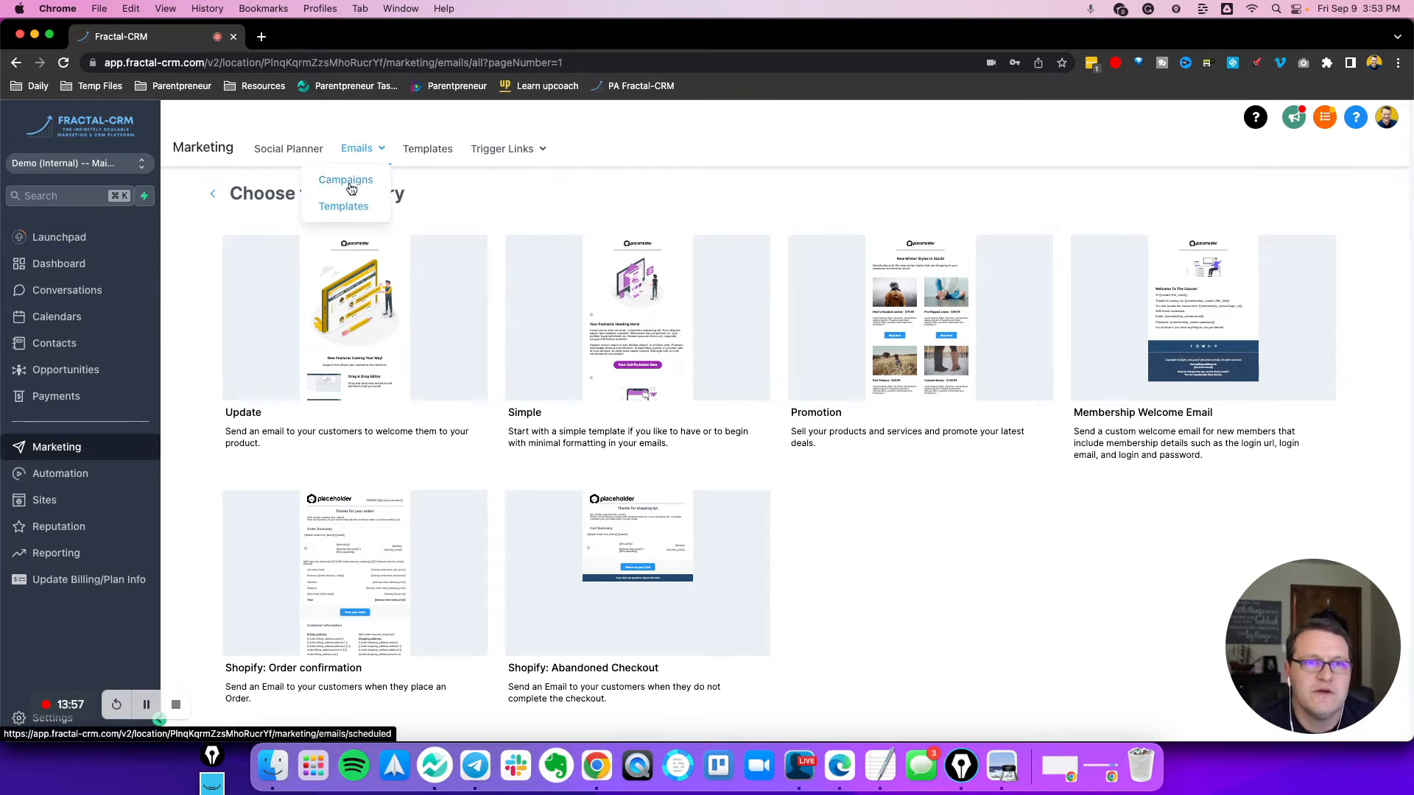
left_click(345, 181)
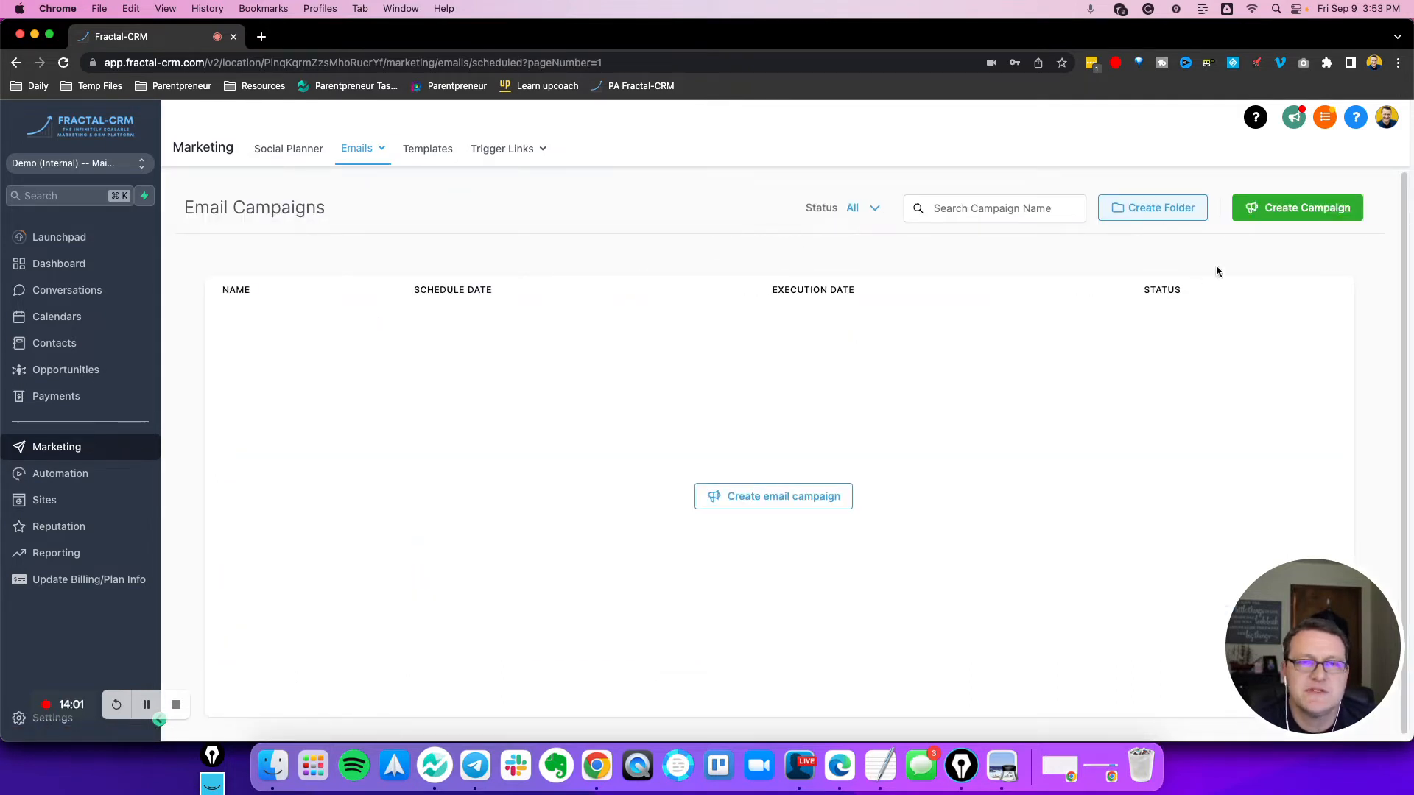
left_click(1281, 216)
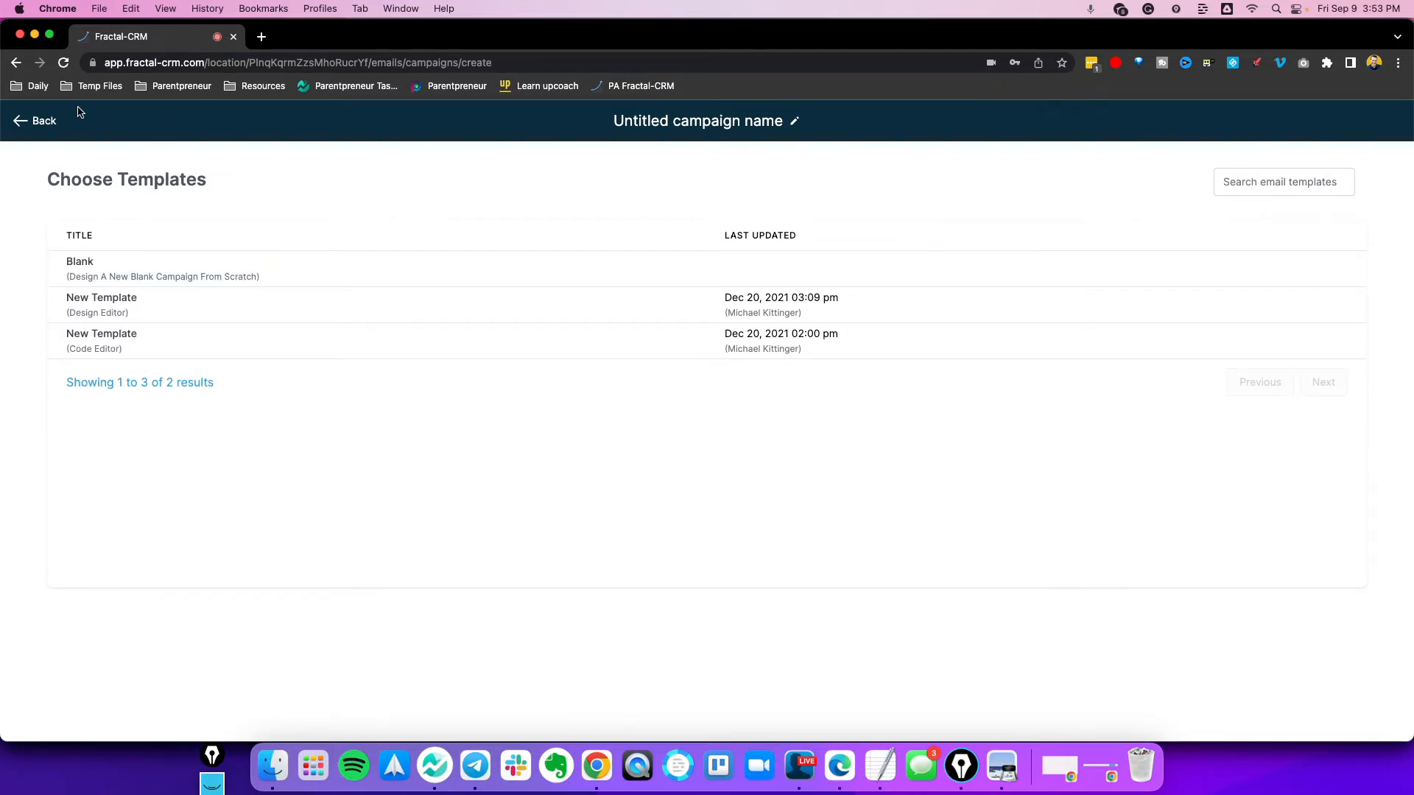
left_click(39, 121)
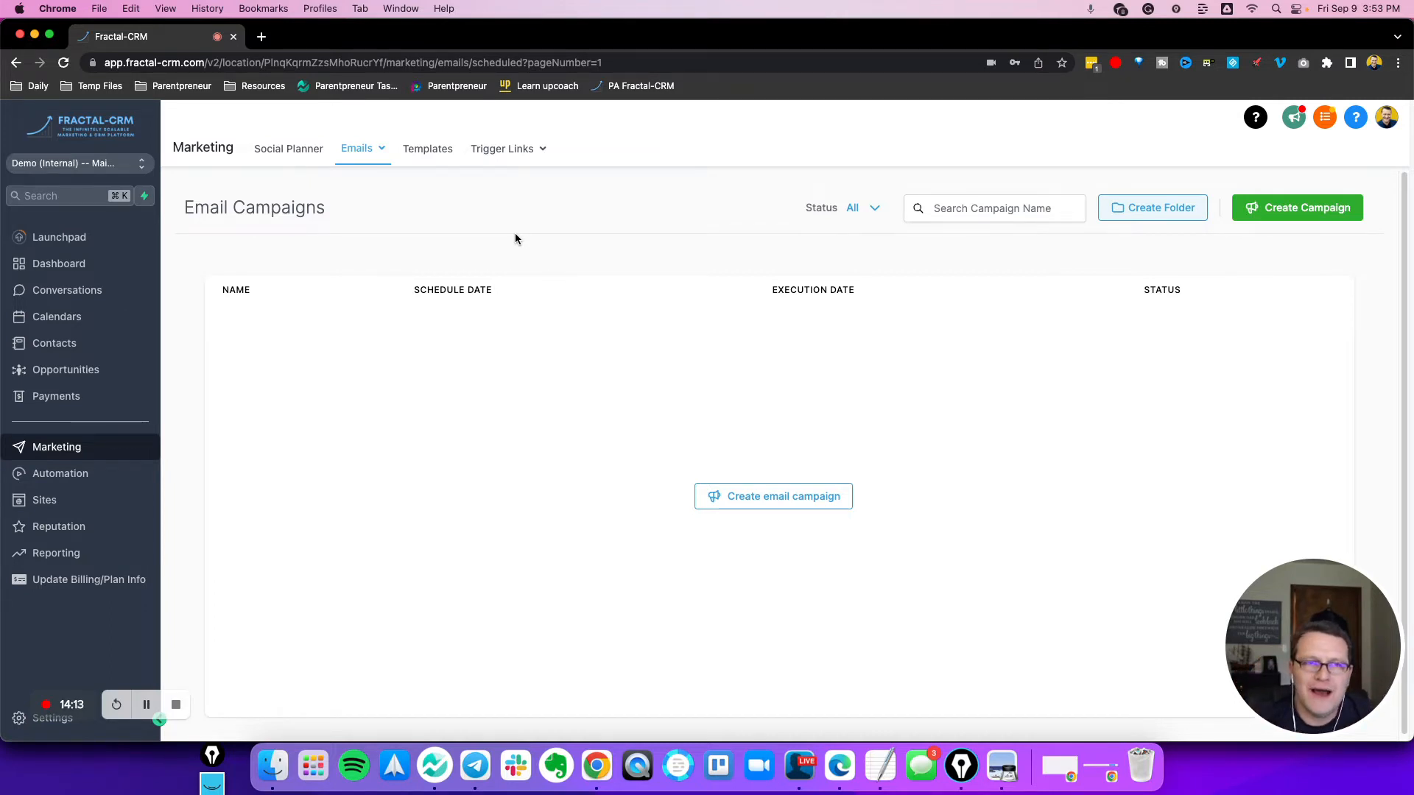
mouse_move(378, 158)
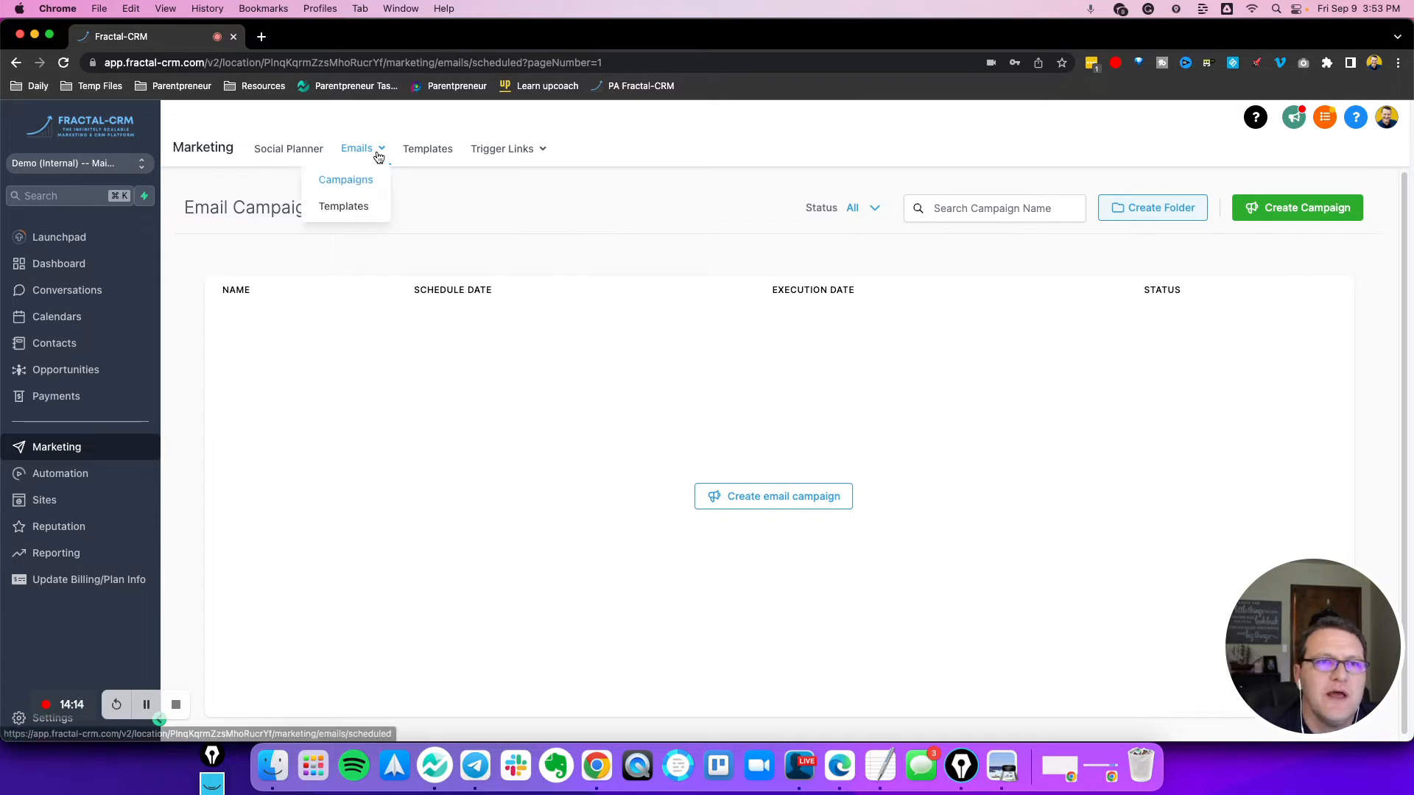
left_click(354, 207)
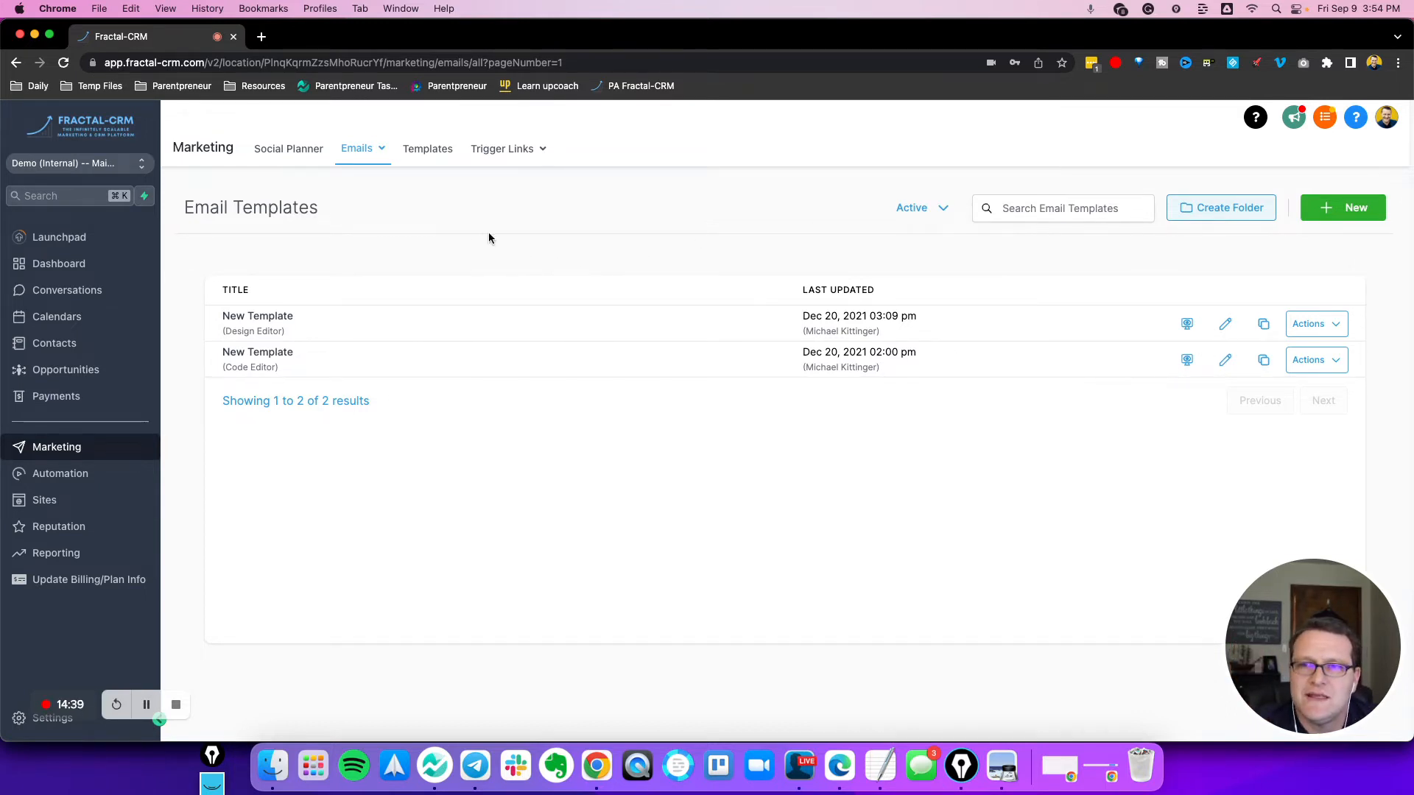
Create a new email campaign from the Blank template using the Design Editor
mouse_move(371, 156)
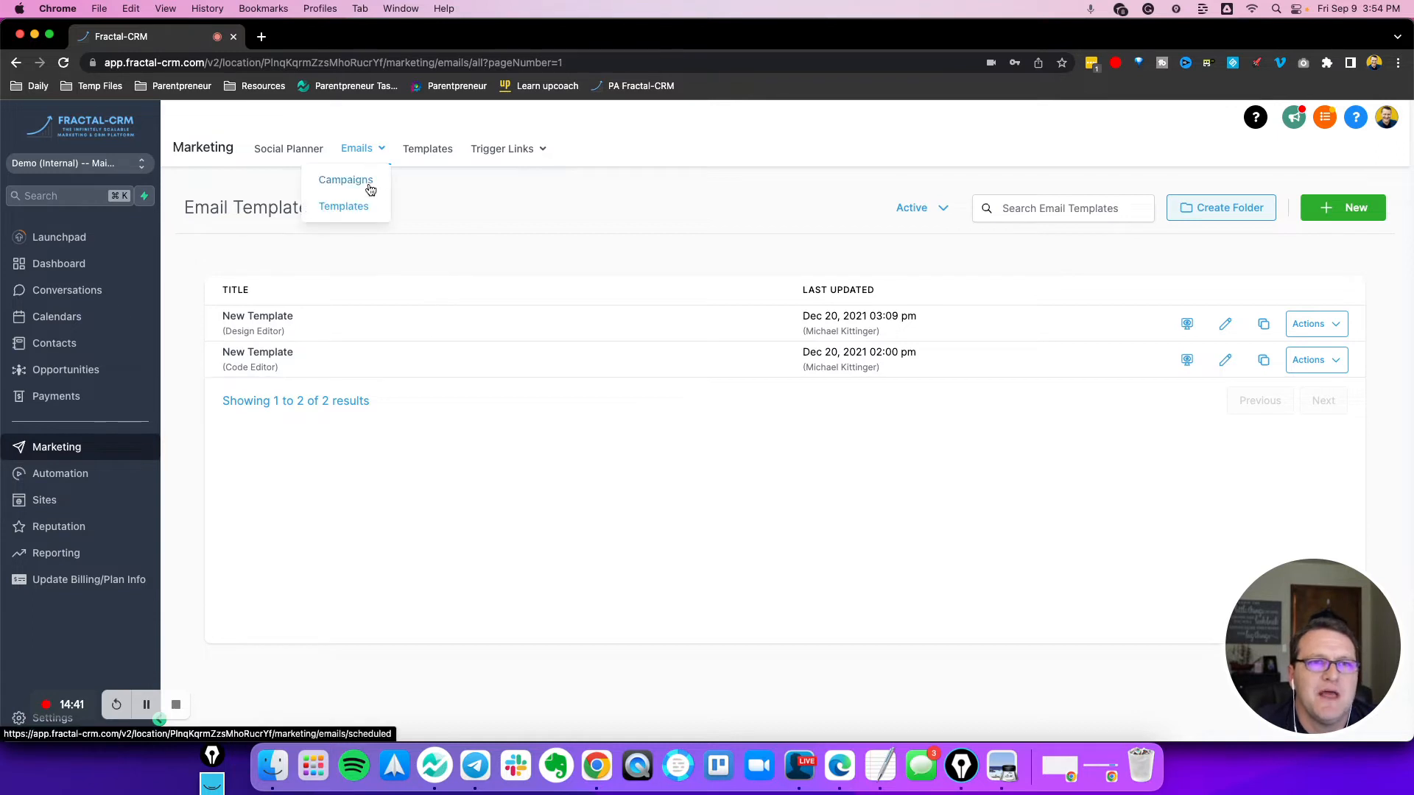
left_click(371, 186)
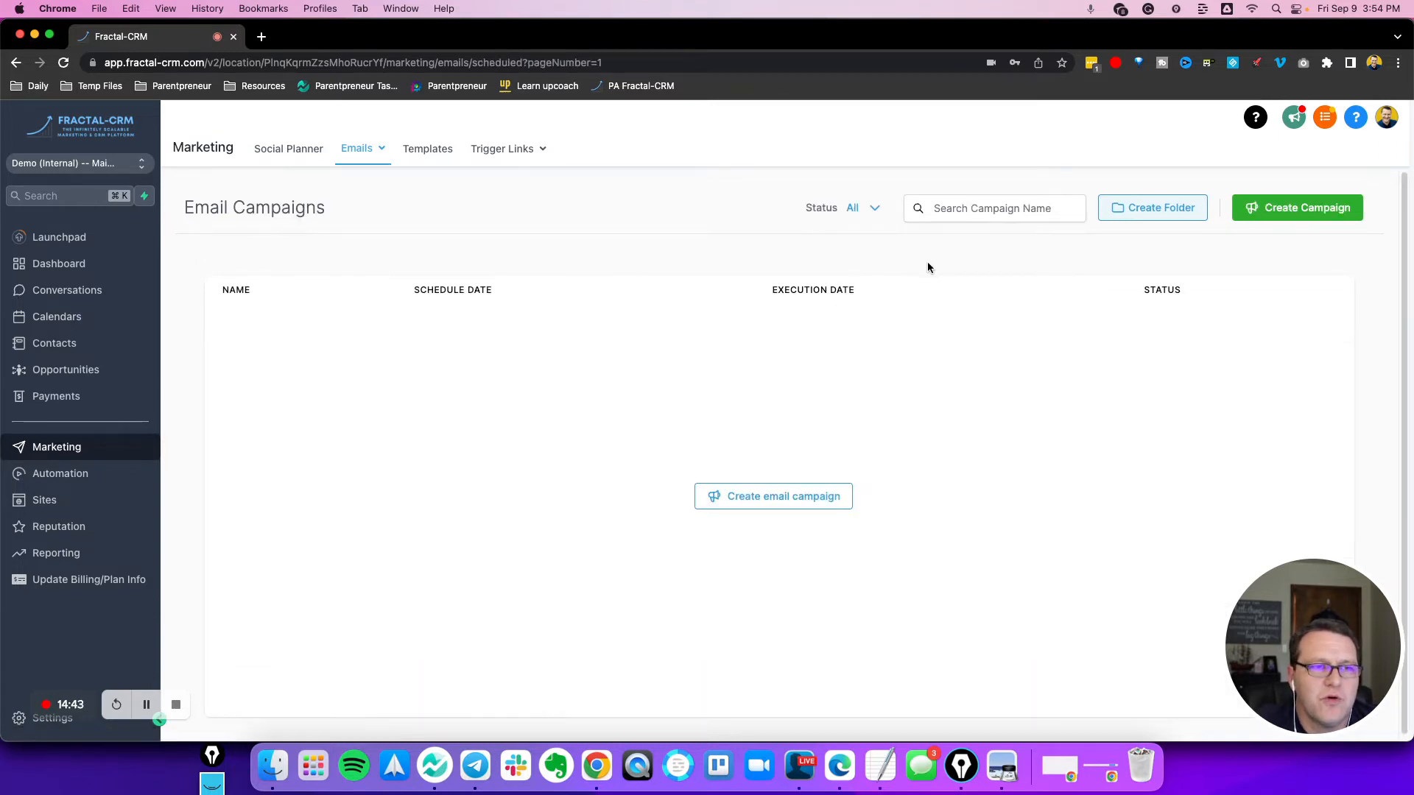
left_click(1287, 213)
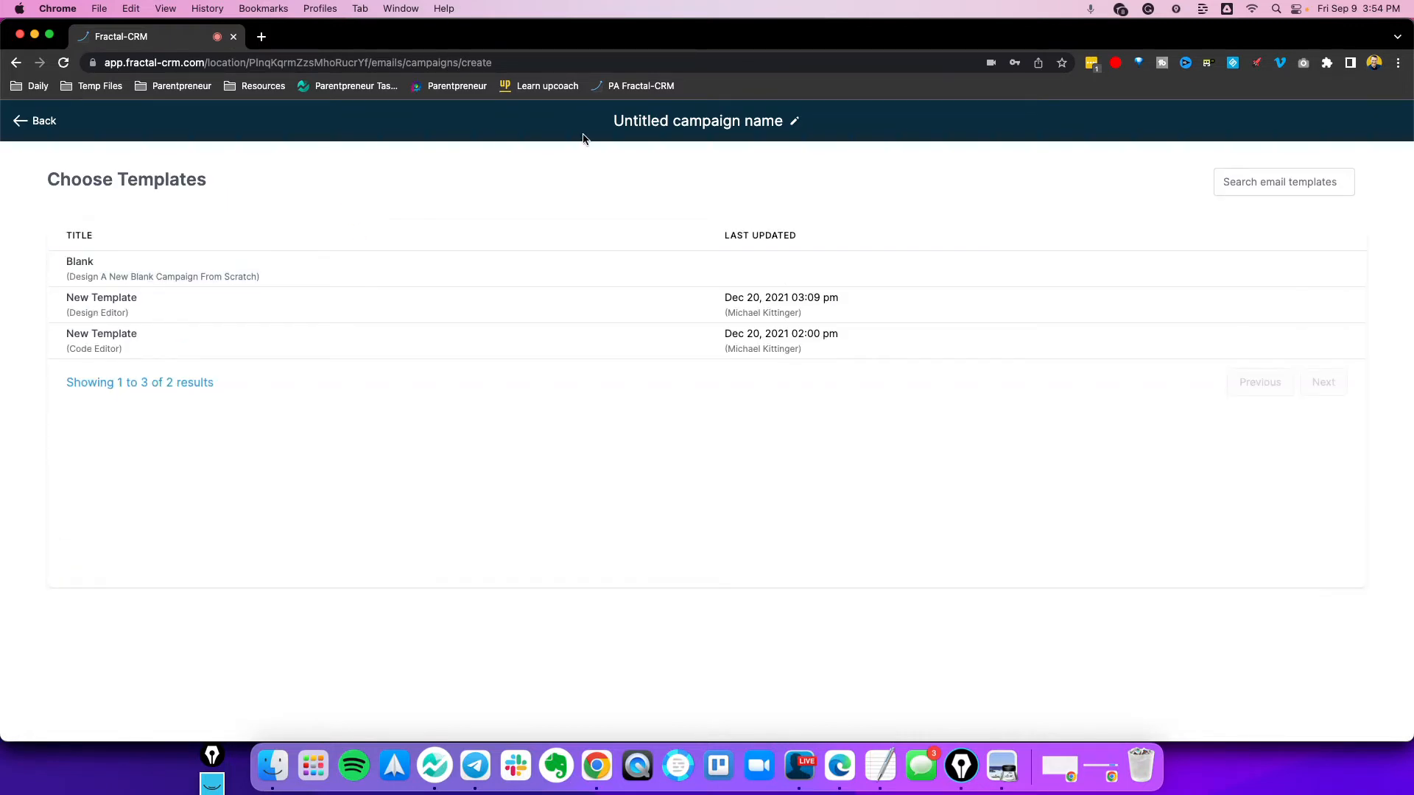
mouse_move(108, 285)
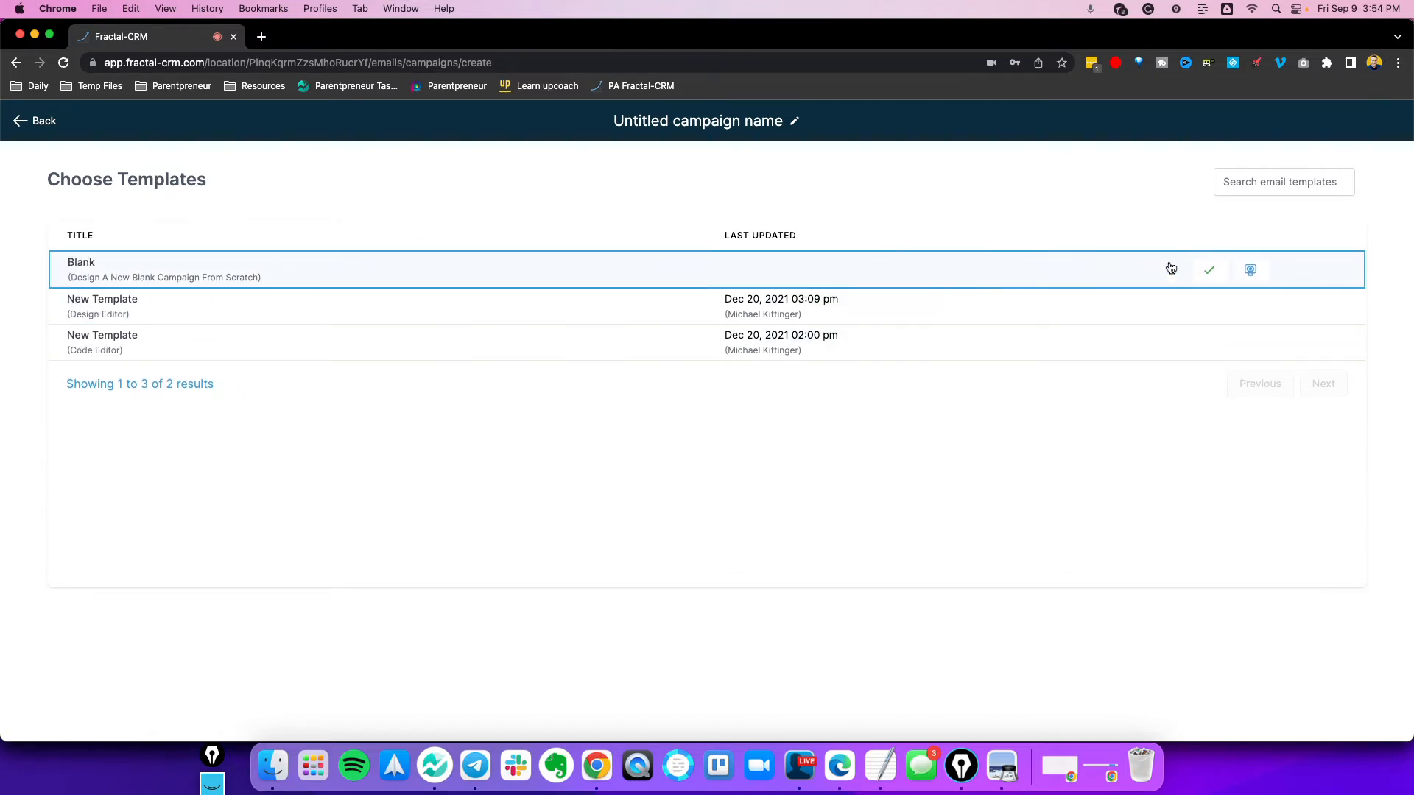
left_click(1209, 274)
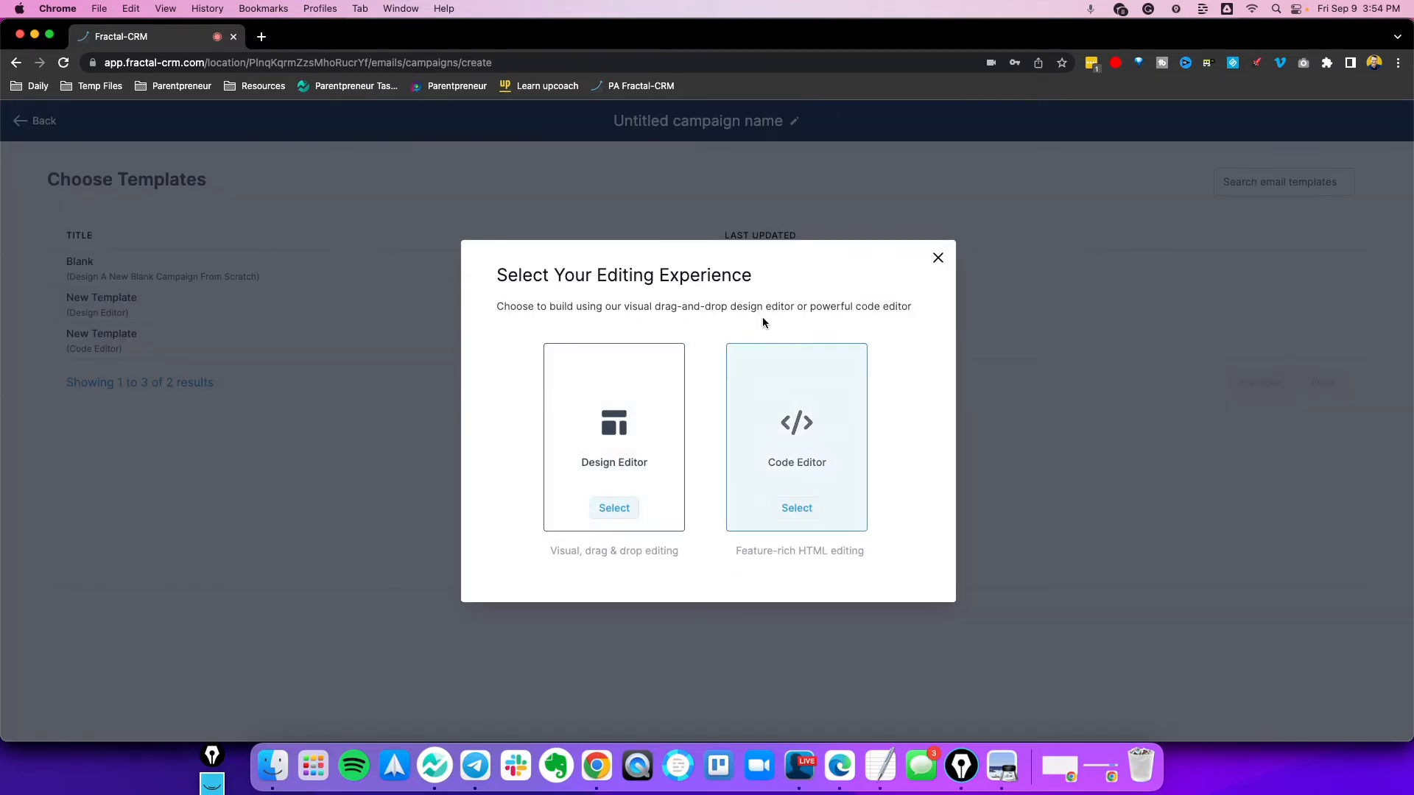
left_click(613, 508)
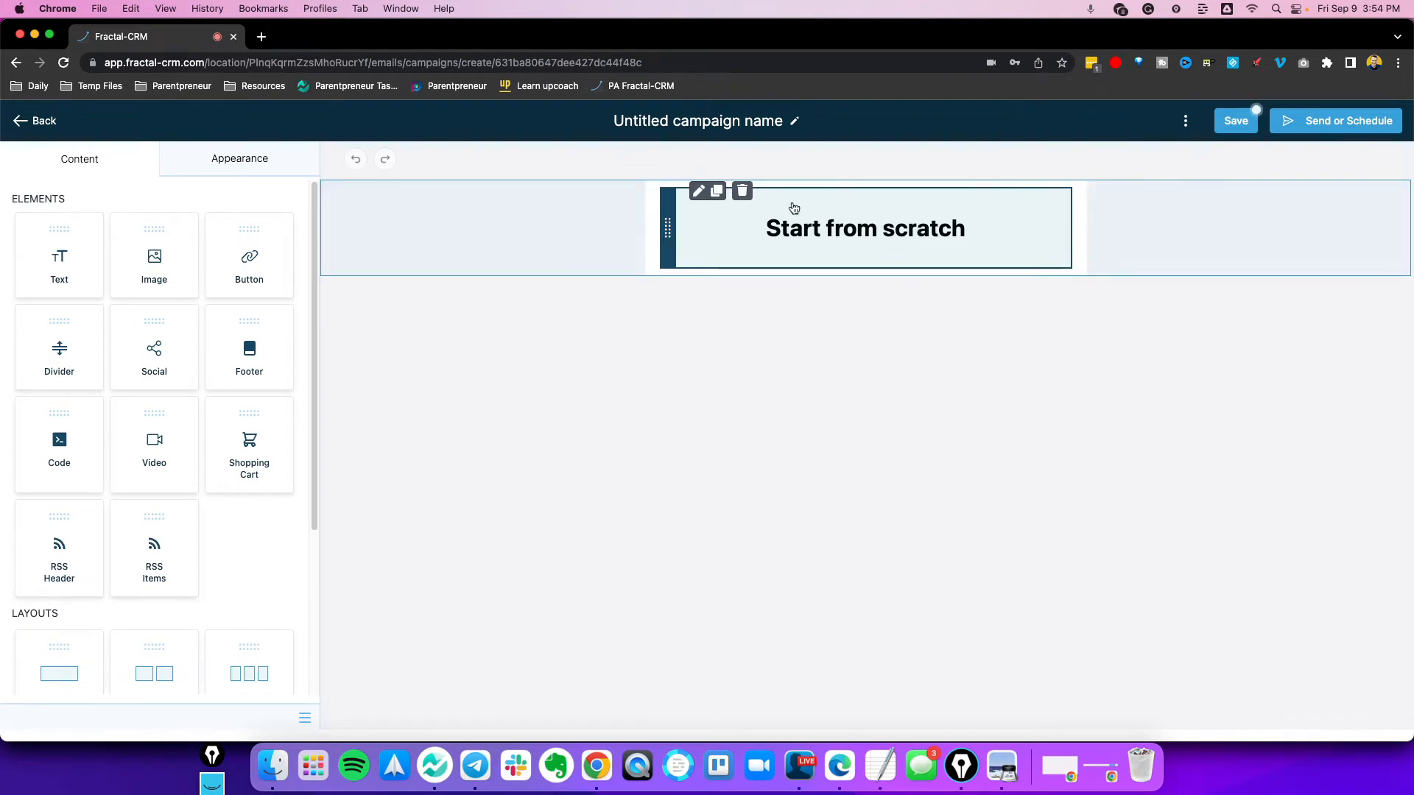
Check the campaign's additional test, preview and version history options, and open its send or schedule settings
left_click(1186, 121)
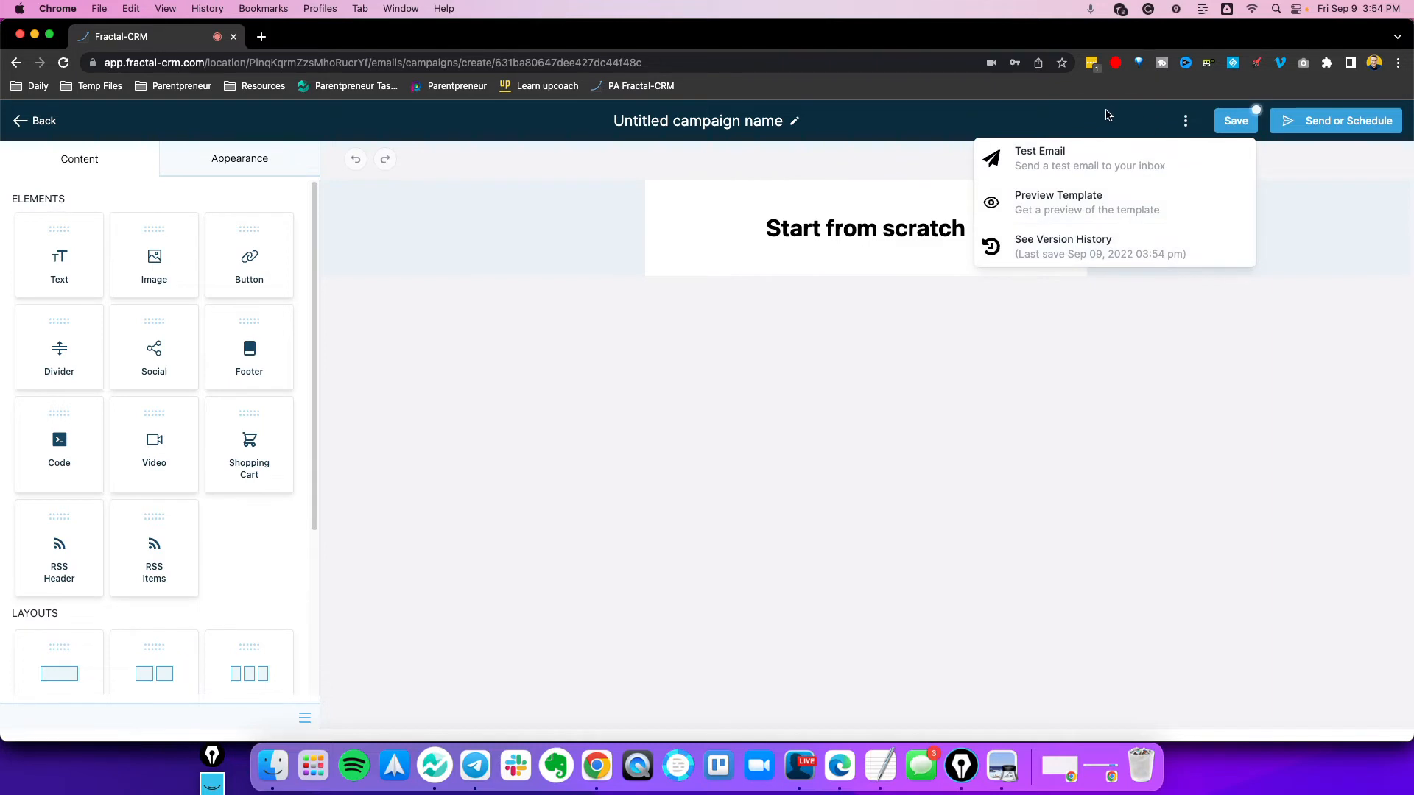
left_click(1275, 121)
left_click(1275, 120)
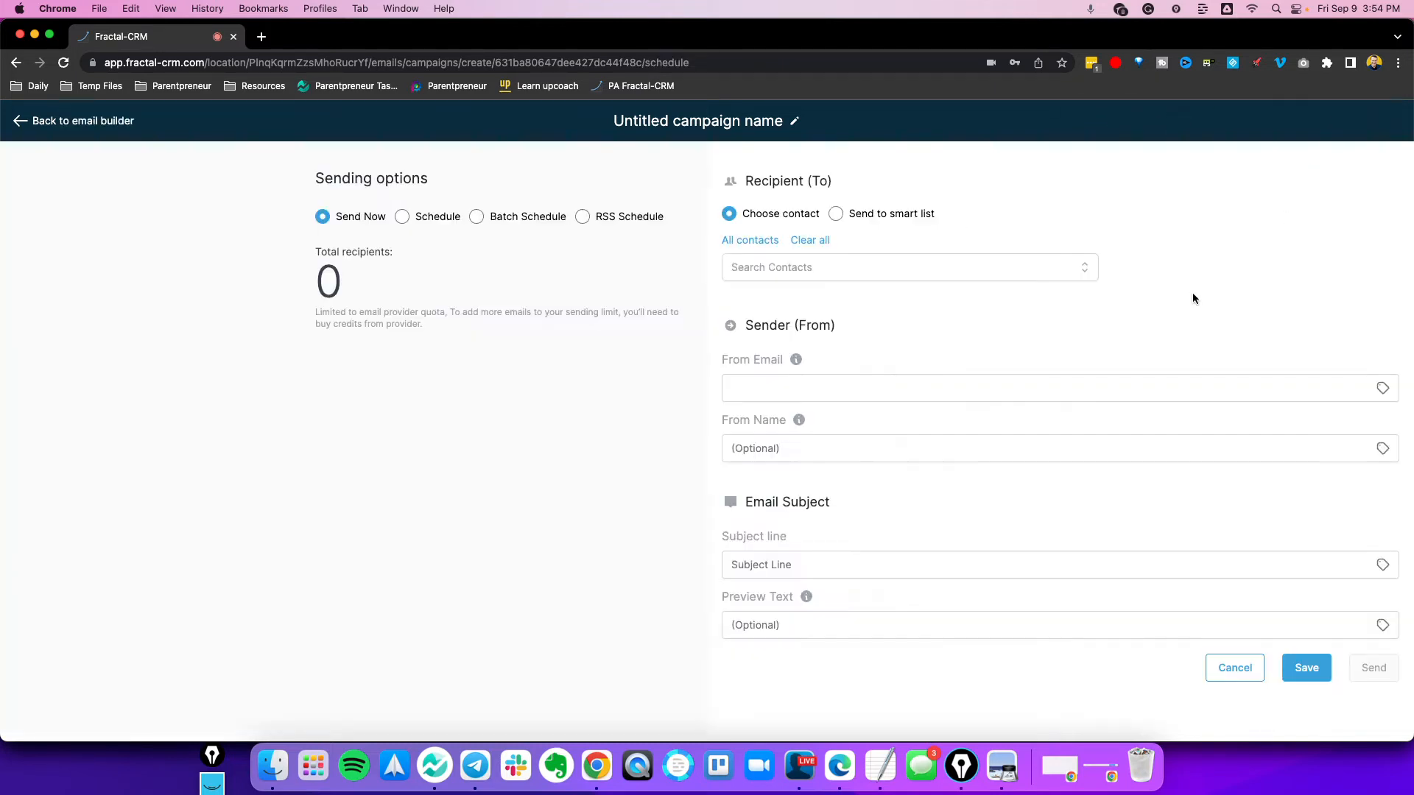
left_click(1255, 682)
left_click(1186, 126)
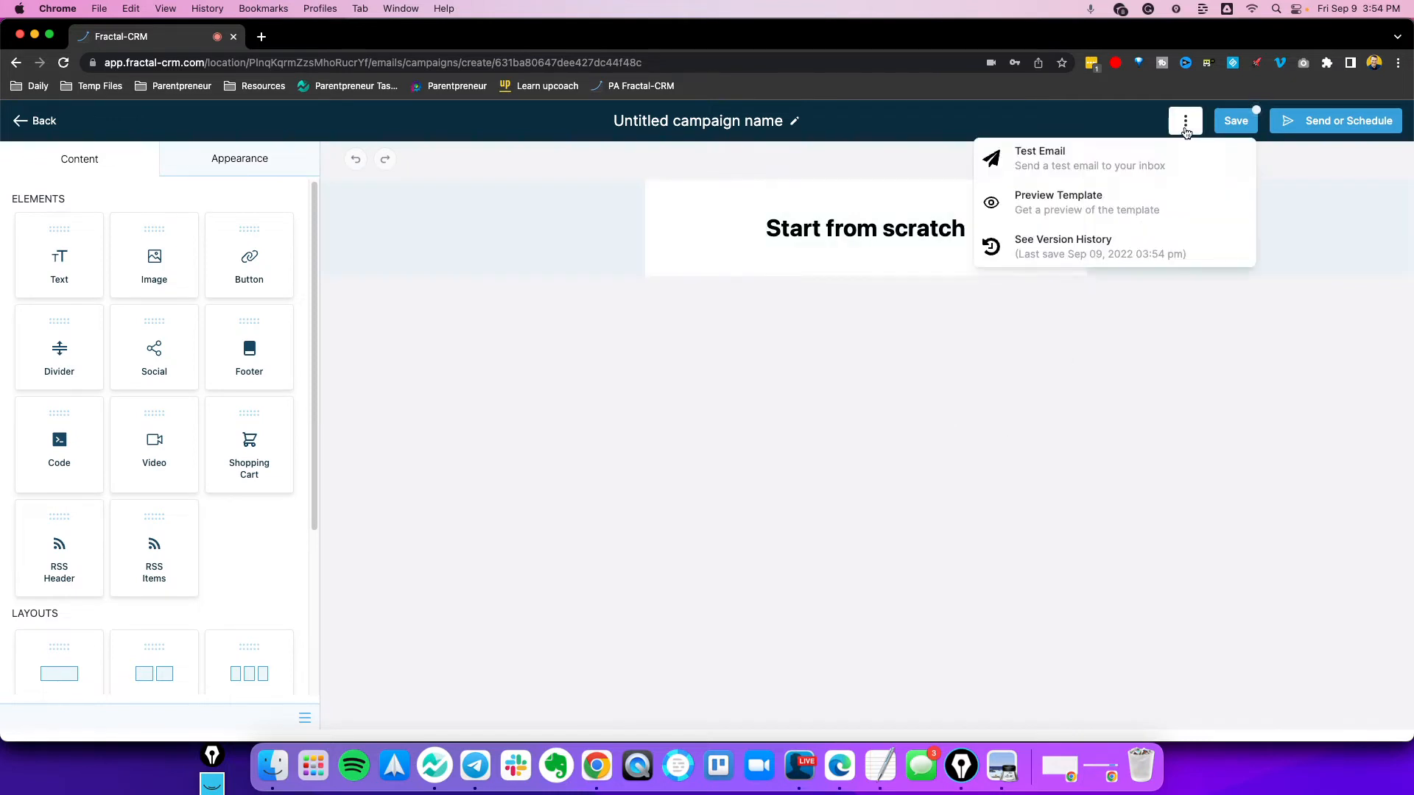
left_click(1339, 121)
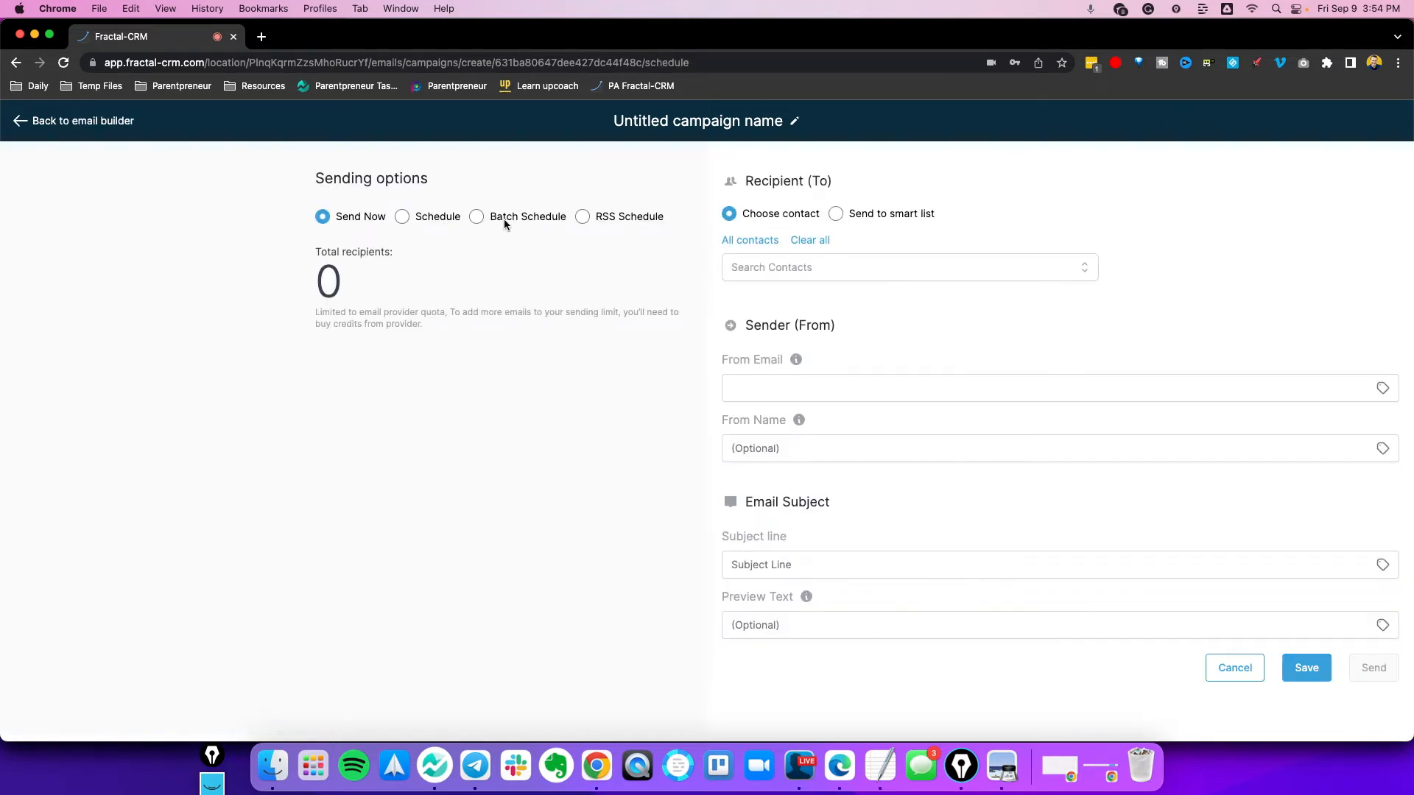
Look through the recipient choices for the campaign, checking both the contact list with tags and the smart list option
left_click(745, 265)
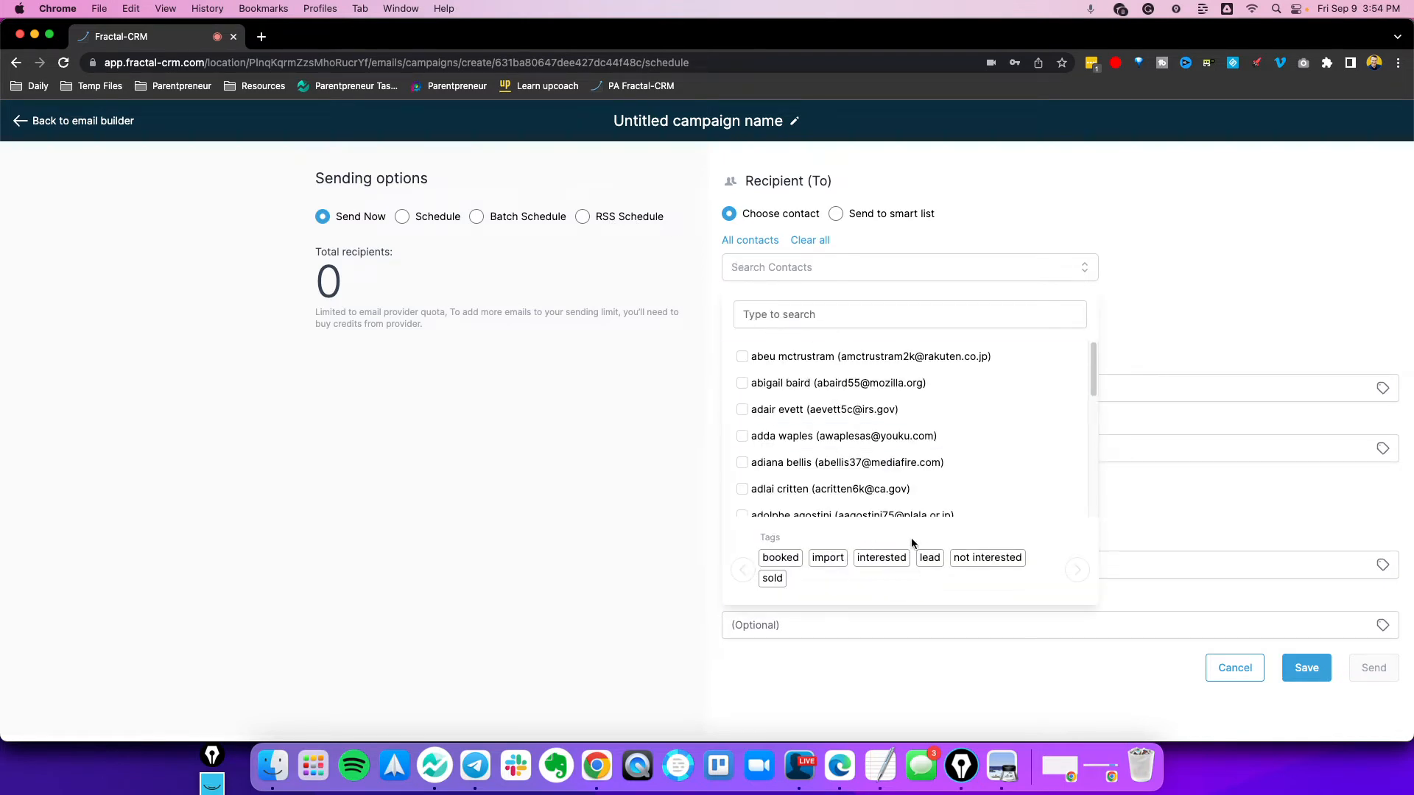
left_click(838, 214)
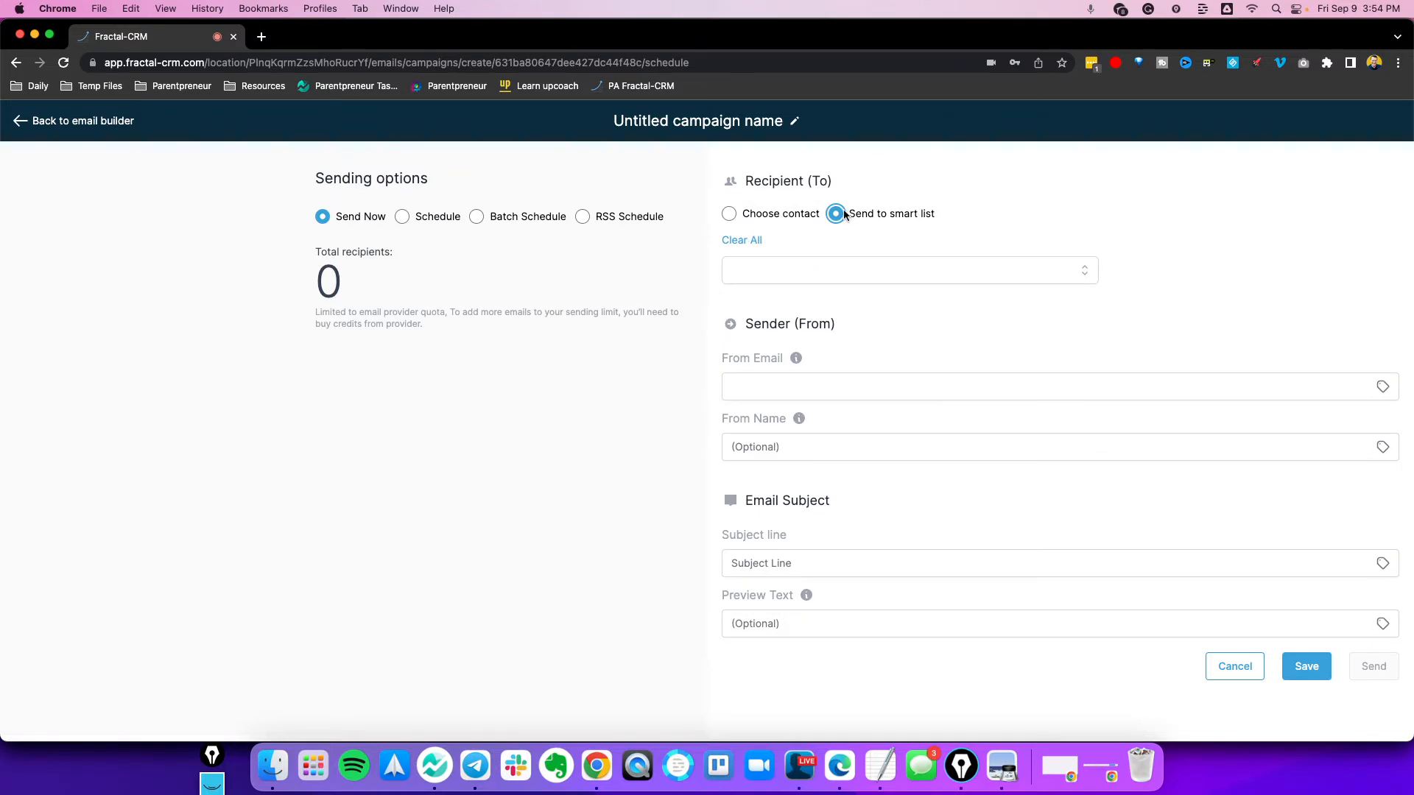
left_click(827, 264)
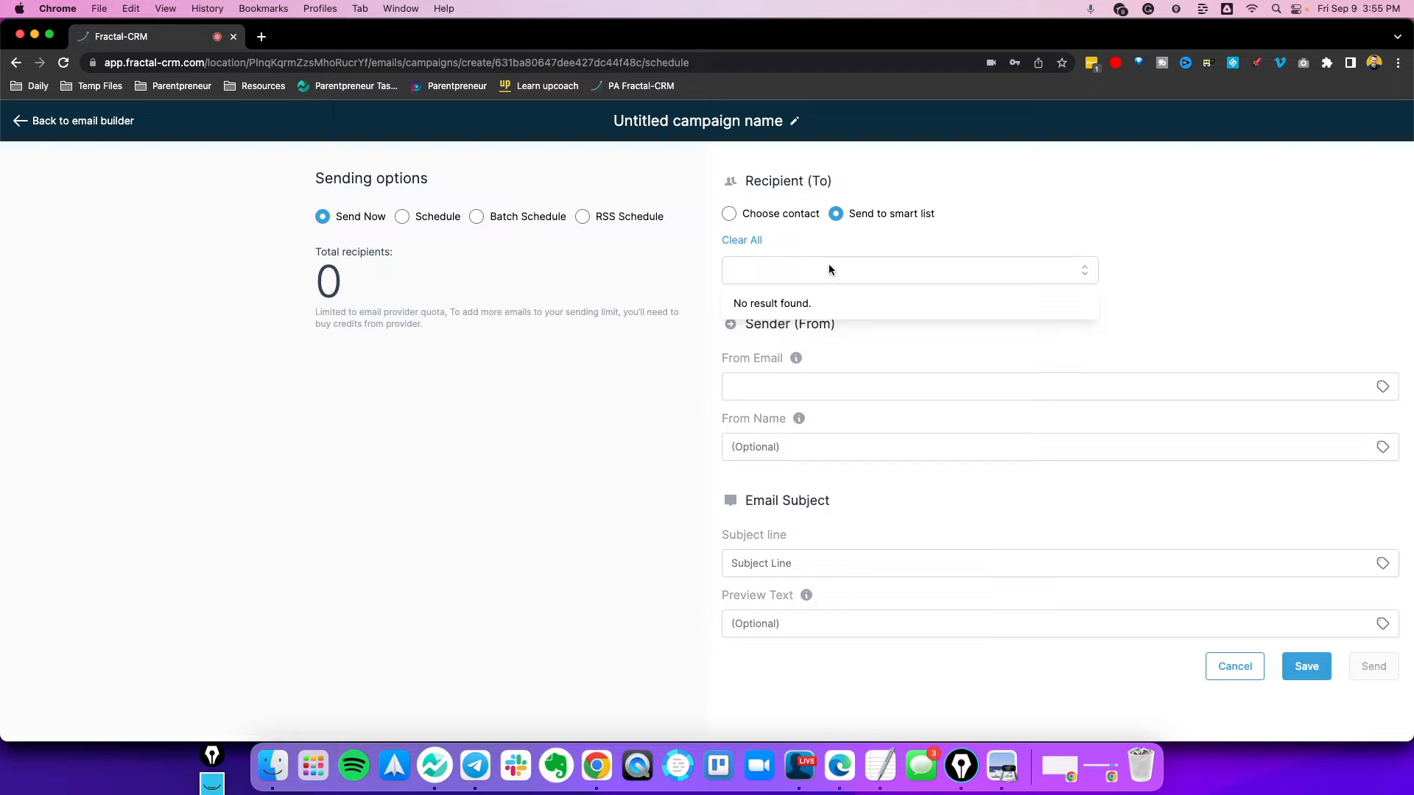
left_click(833, 262)
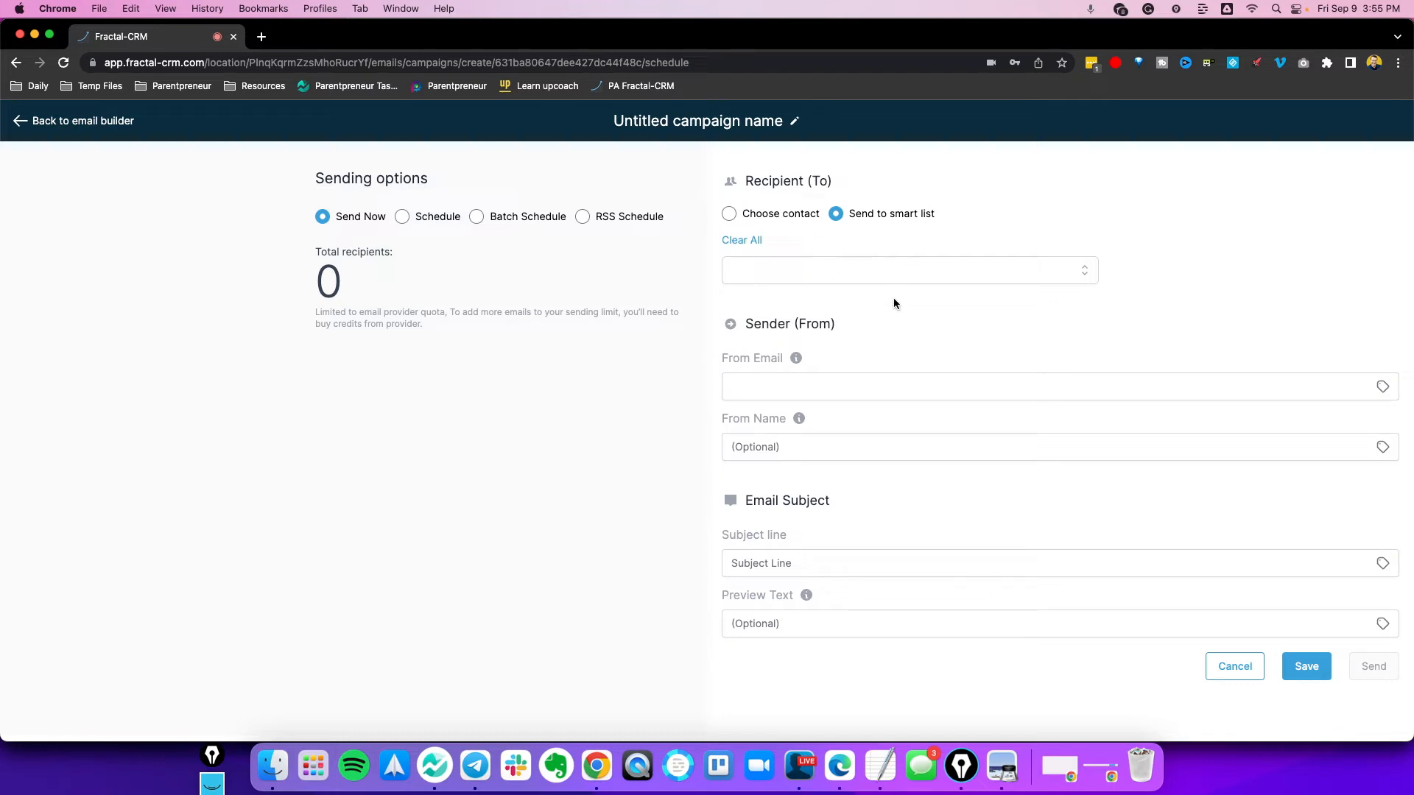
Review the sender, subject line and preview text fields without filling them in, and return to the email campaigns list without sending
left_click(817, 385)
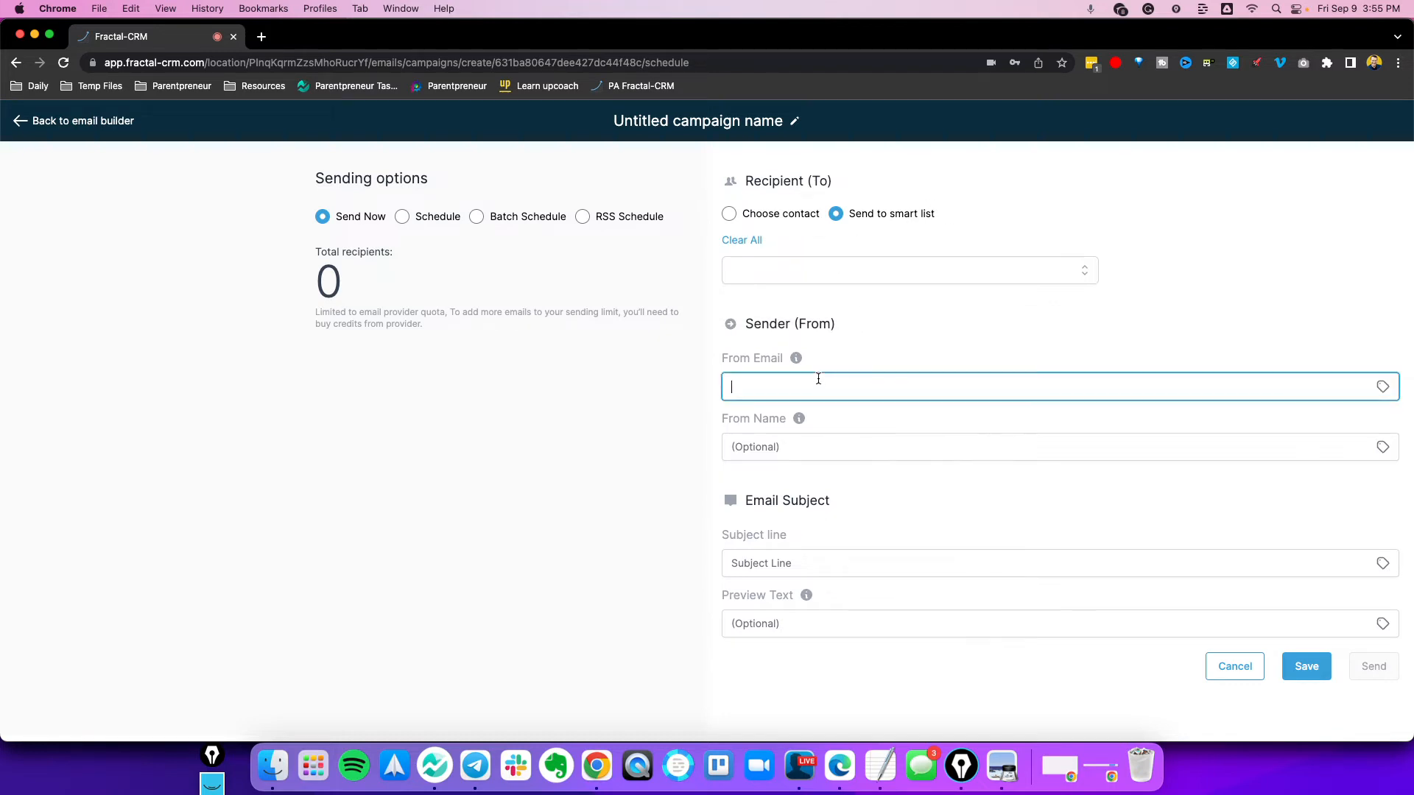
left_click(847, 447)
left_click(852, 563)
left_click(849, 623)
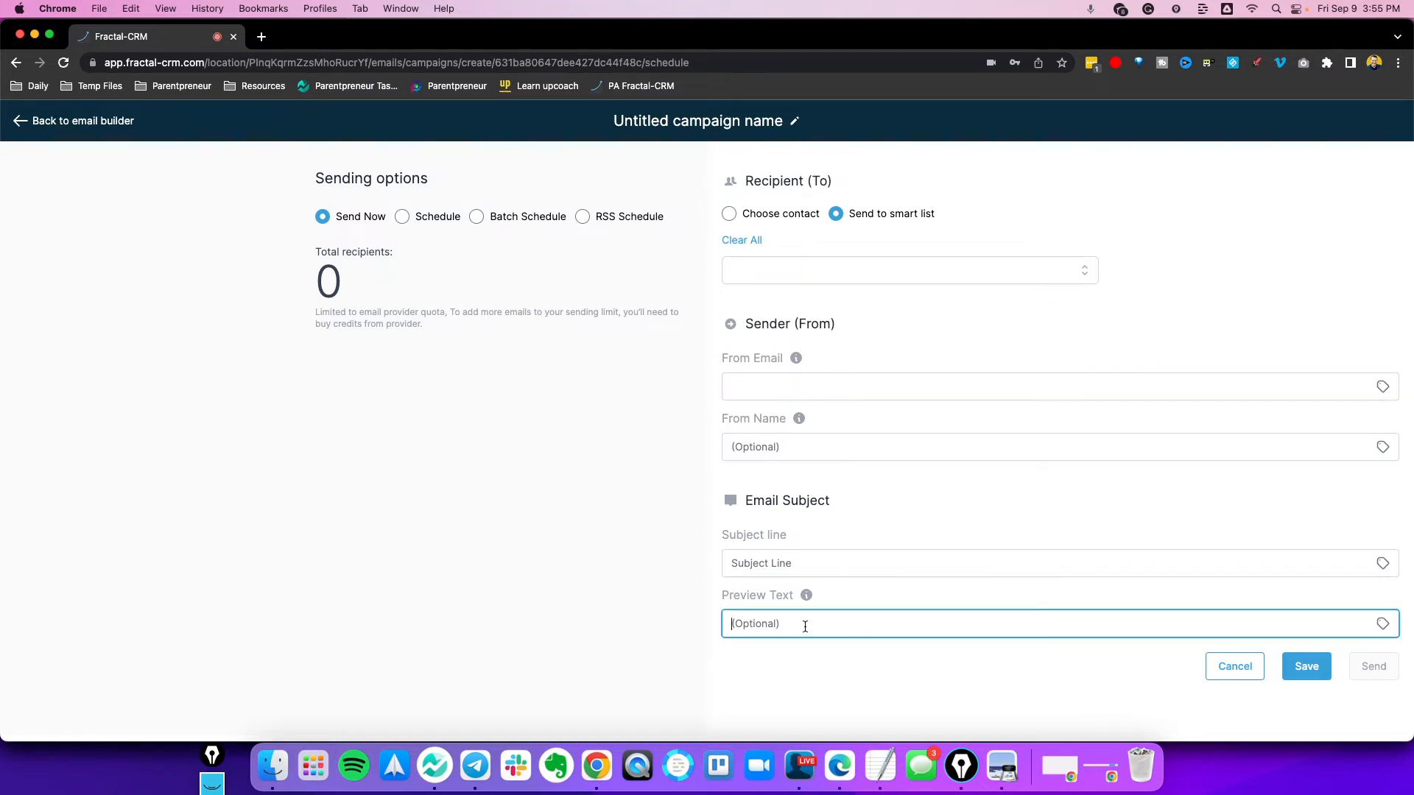
left_click(863, 605)
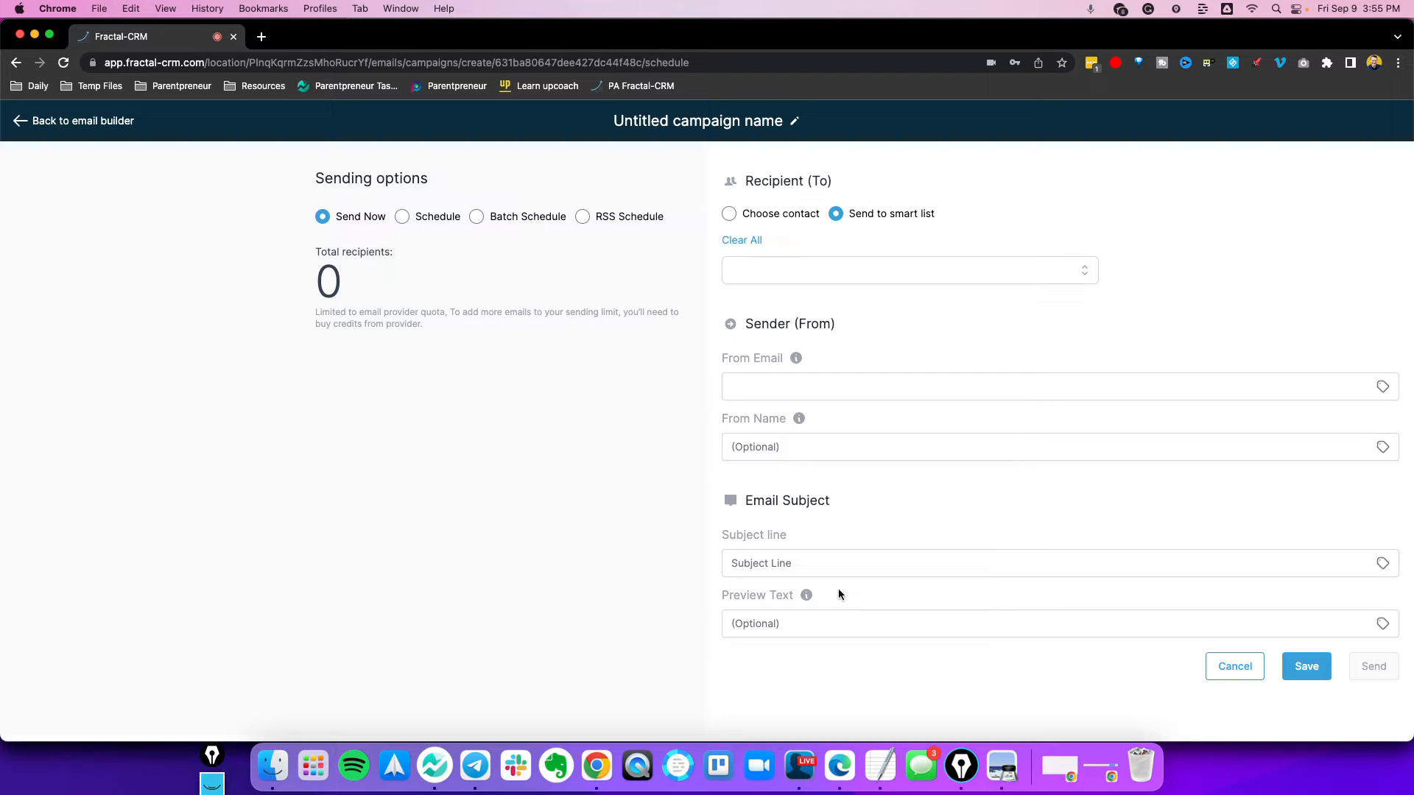
left_click(1231, 679)
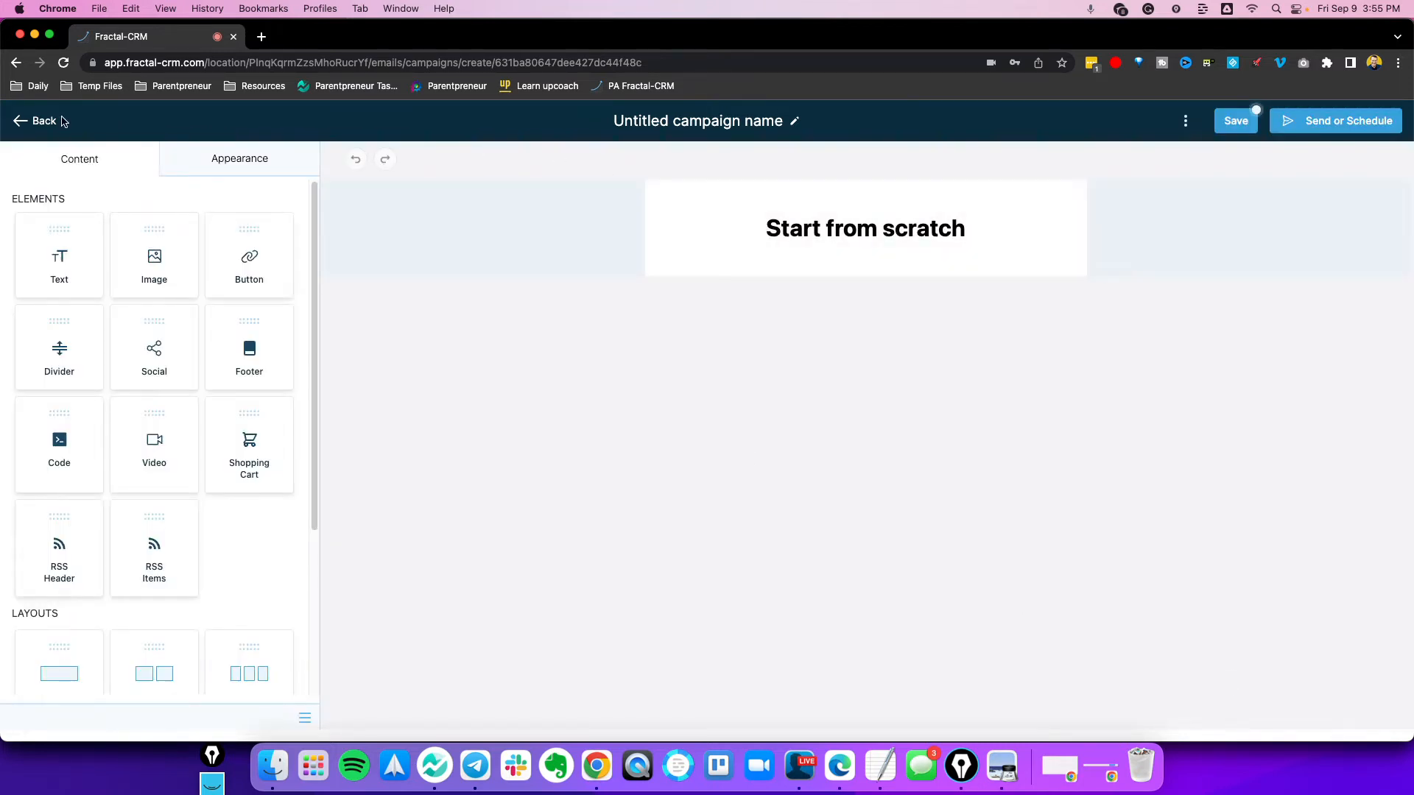
left_click(44, 122)
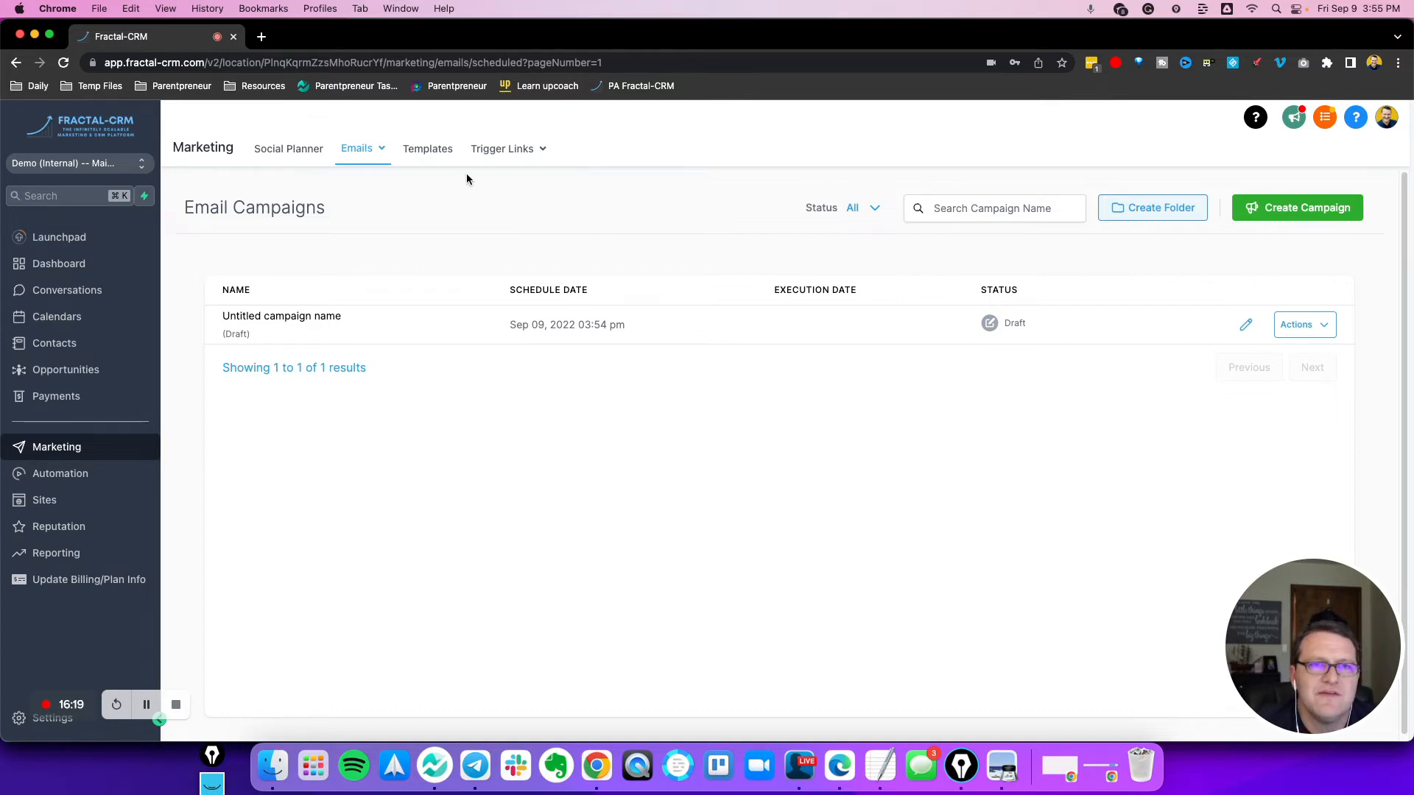
Open the Mark 'Sold' Opps As Won workflow in Automation and inspect its Opportunity Status Changed trigger
left_click(58, 473)
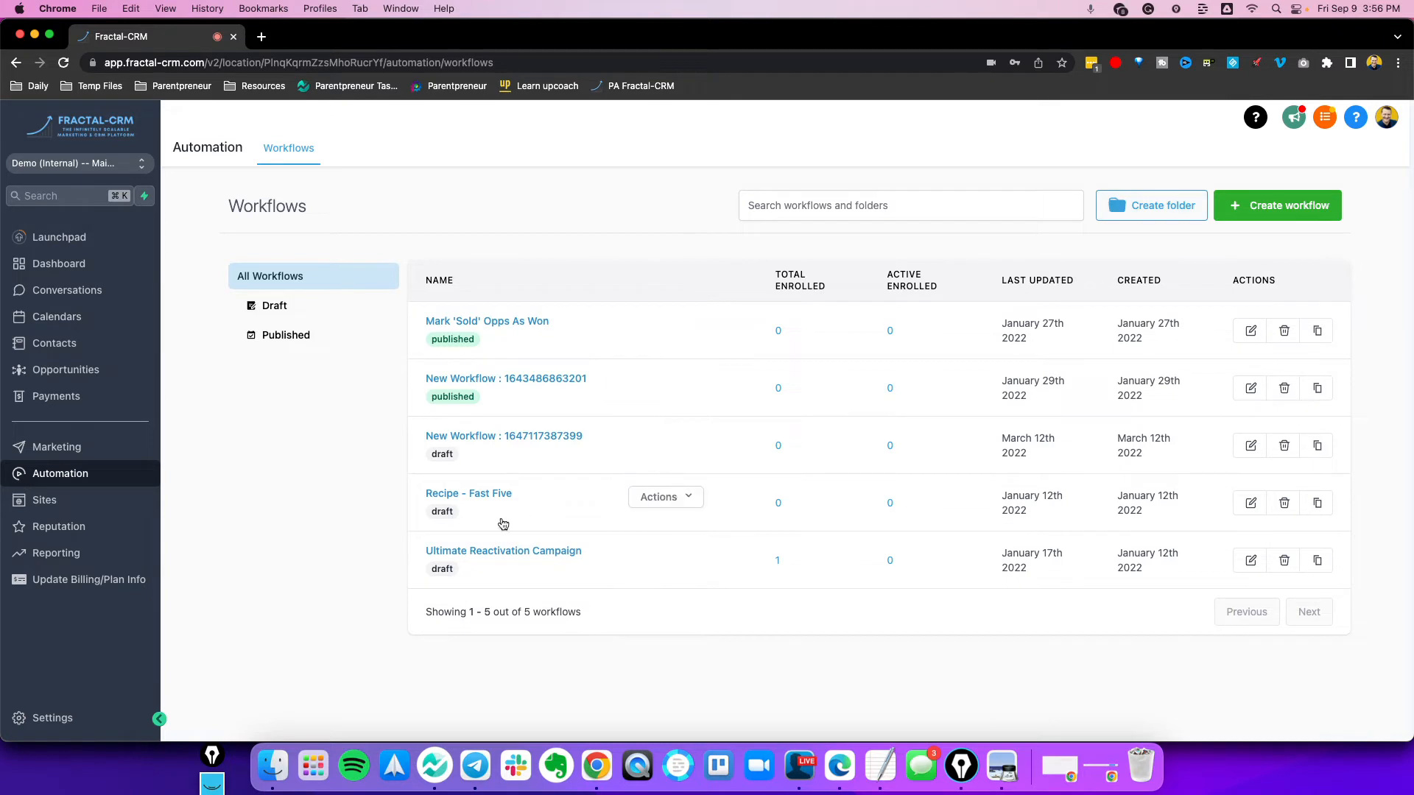
left_click(517, 324)
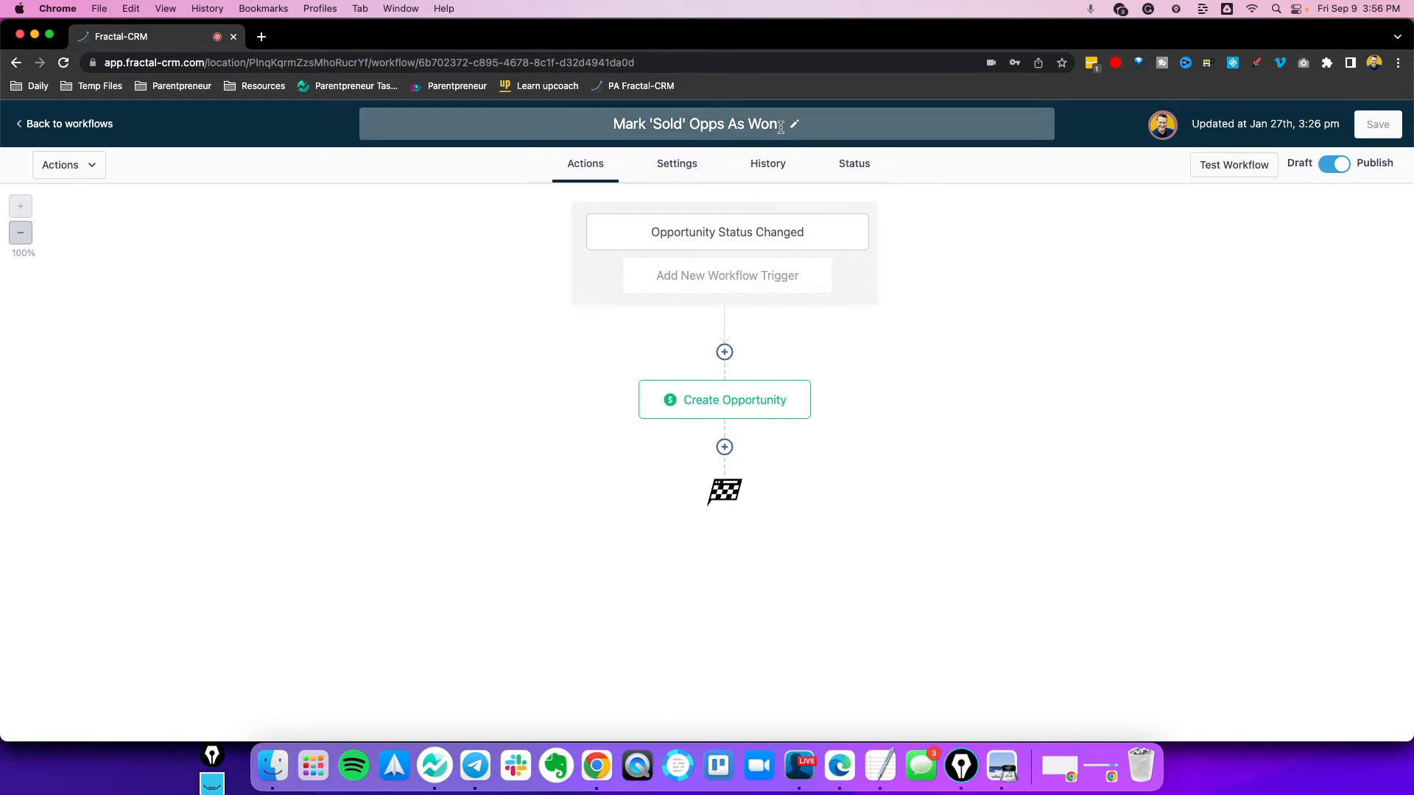
left_click(790, 240)
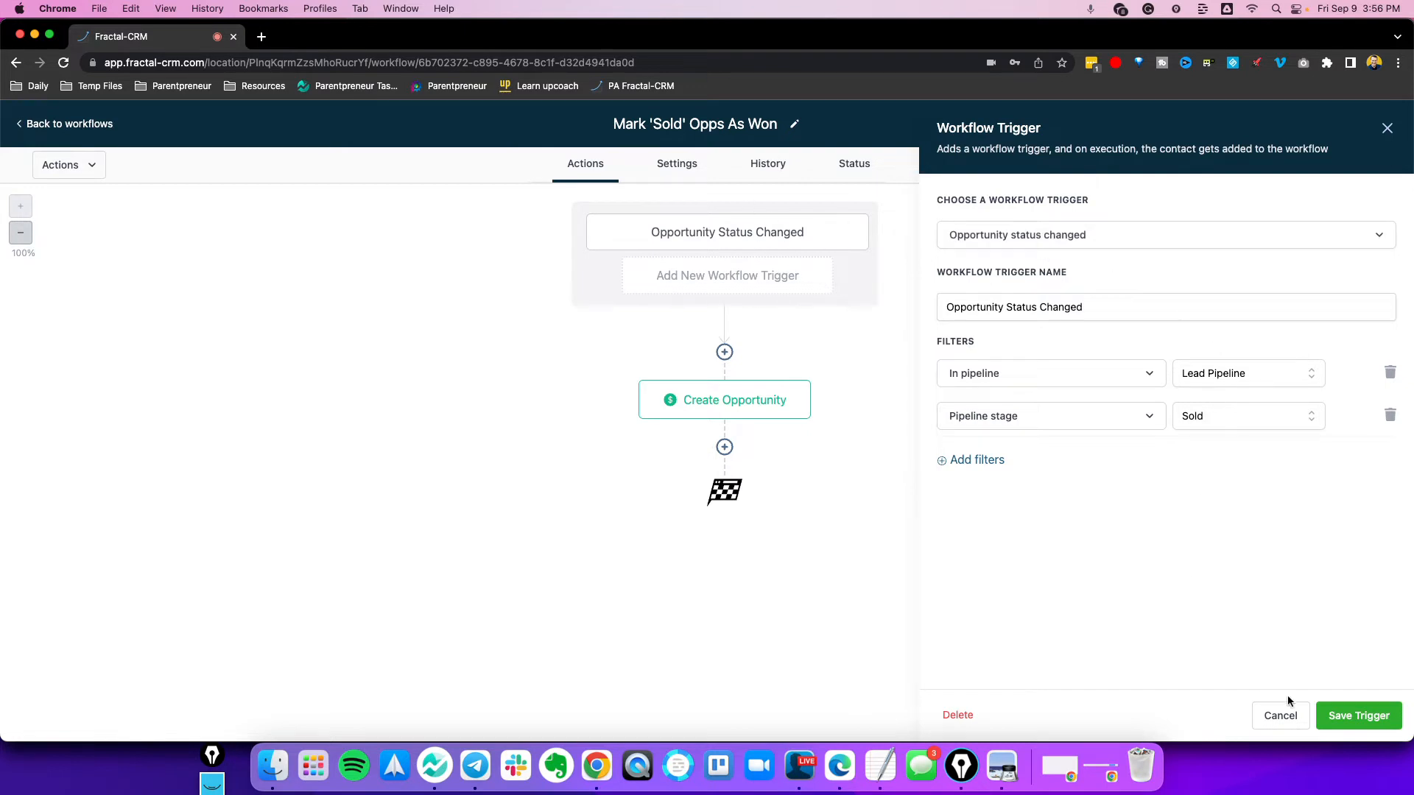
Close the trigger settings, inspect the Create Opportunity action's pipeline stage and status options, and close it without saving
left_click(1286, 714)
left_click(771, 399)
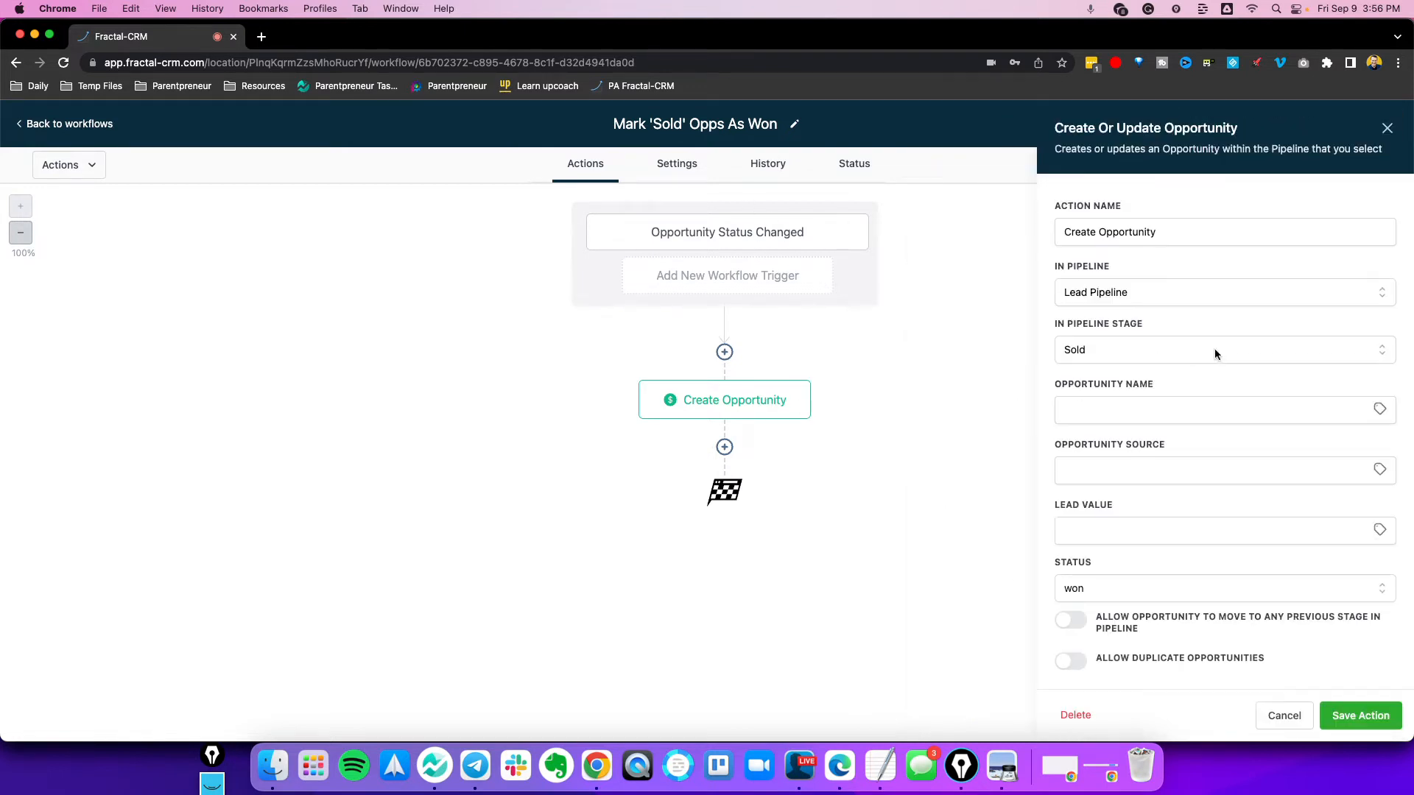
left_click(1120, 581)
left_click(1203, 650)
left_click(1285, 715)
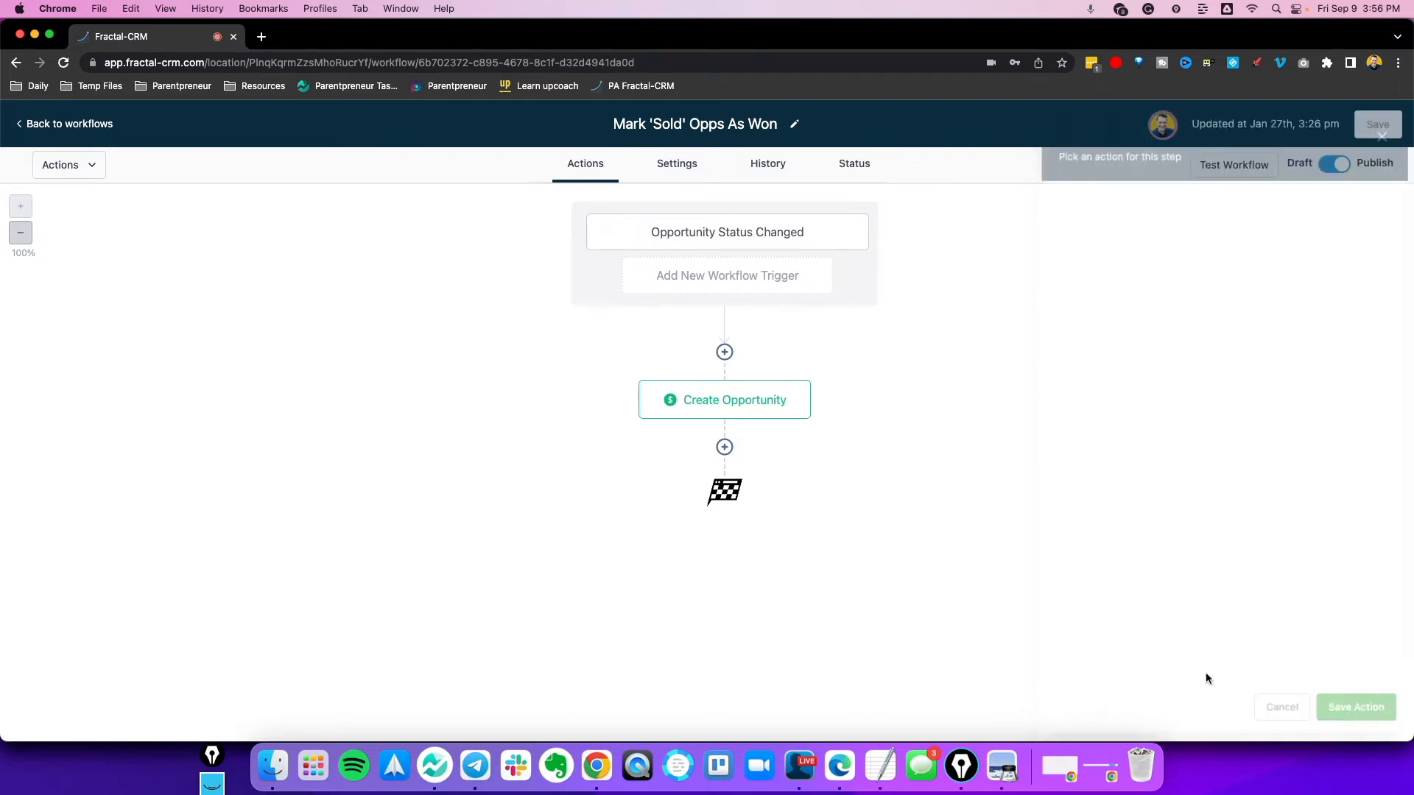
Browse the actions that can be added after Create Opportunity, from external communications through the CRM actions
left_click(725, 447)
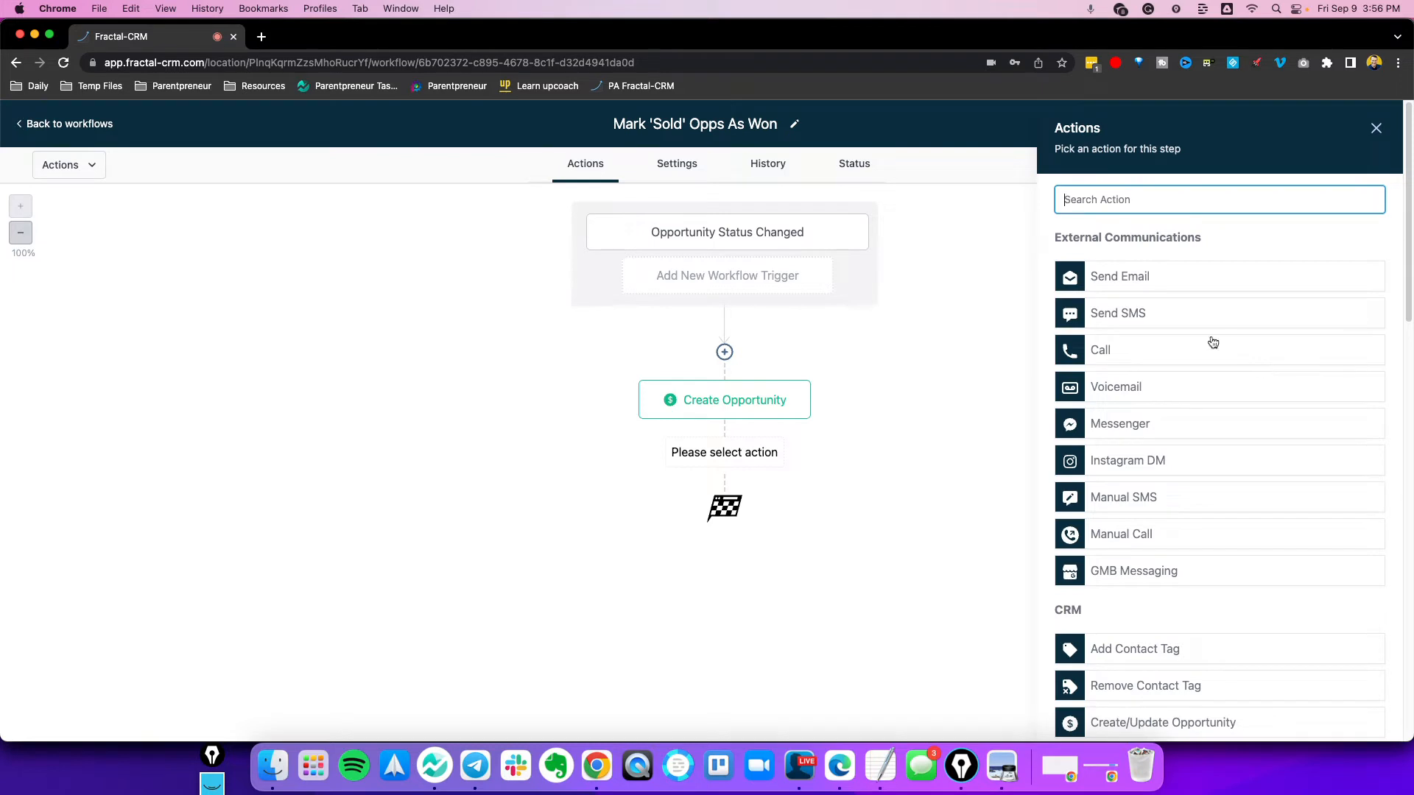
scroll(1176, 333, "down", 1)
scroll(1176, 336, "up", 1)
scroll(1196, 278, "down", 3)
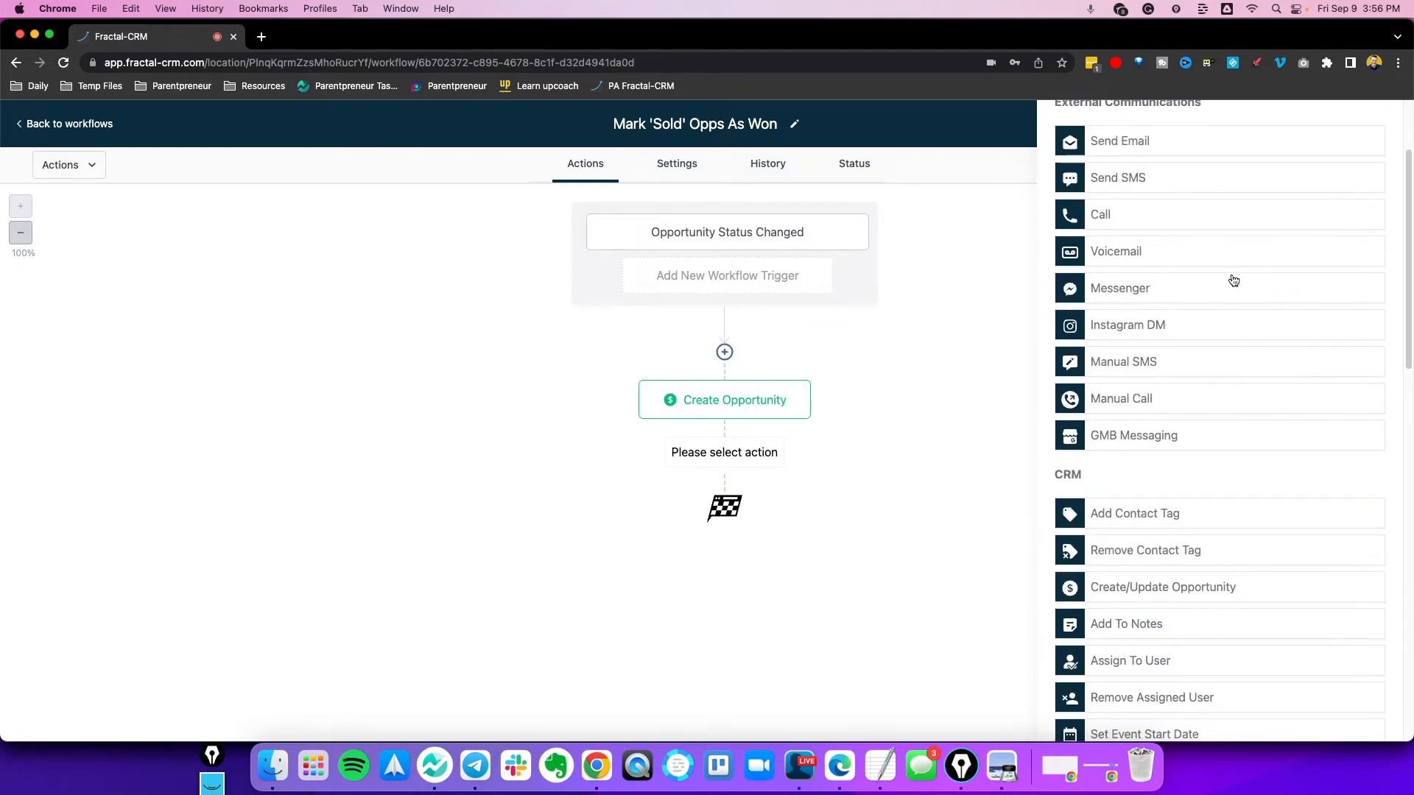
scroll(1223, 339, "down", 7)
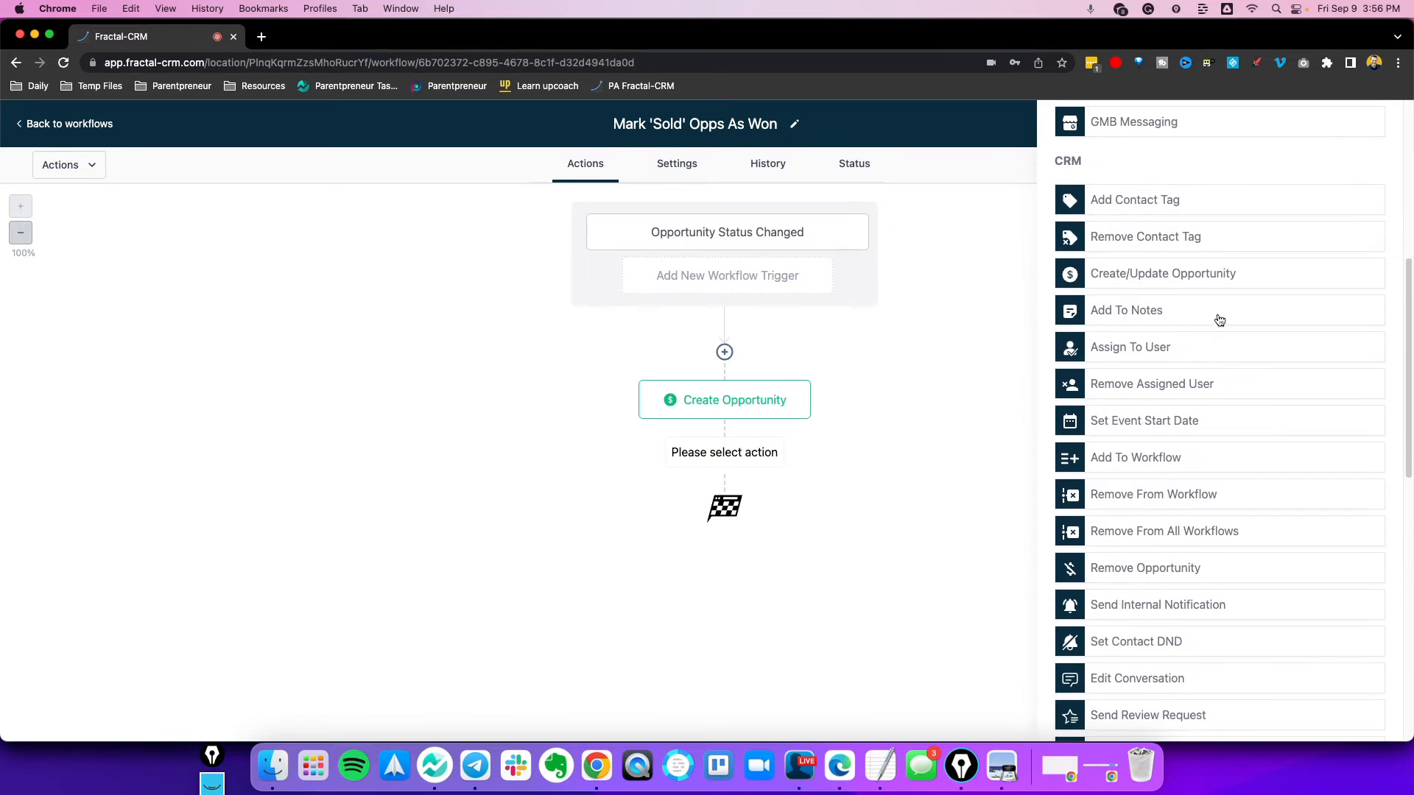
scroll(1186, 258, "down", 4)
scroll(1191, 338, "down", 3)
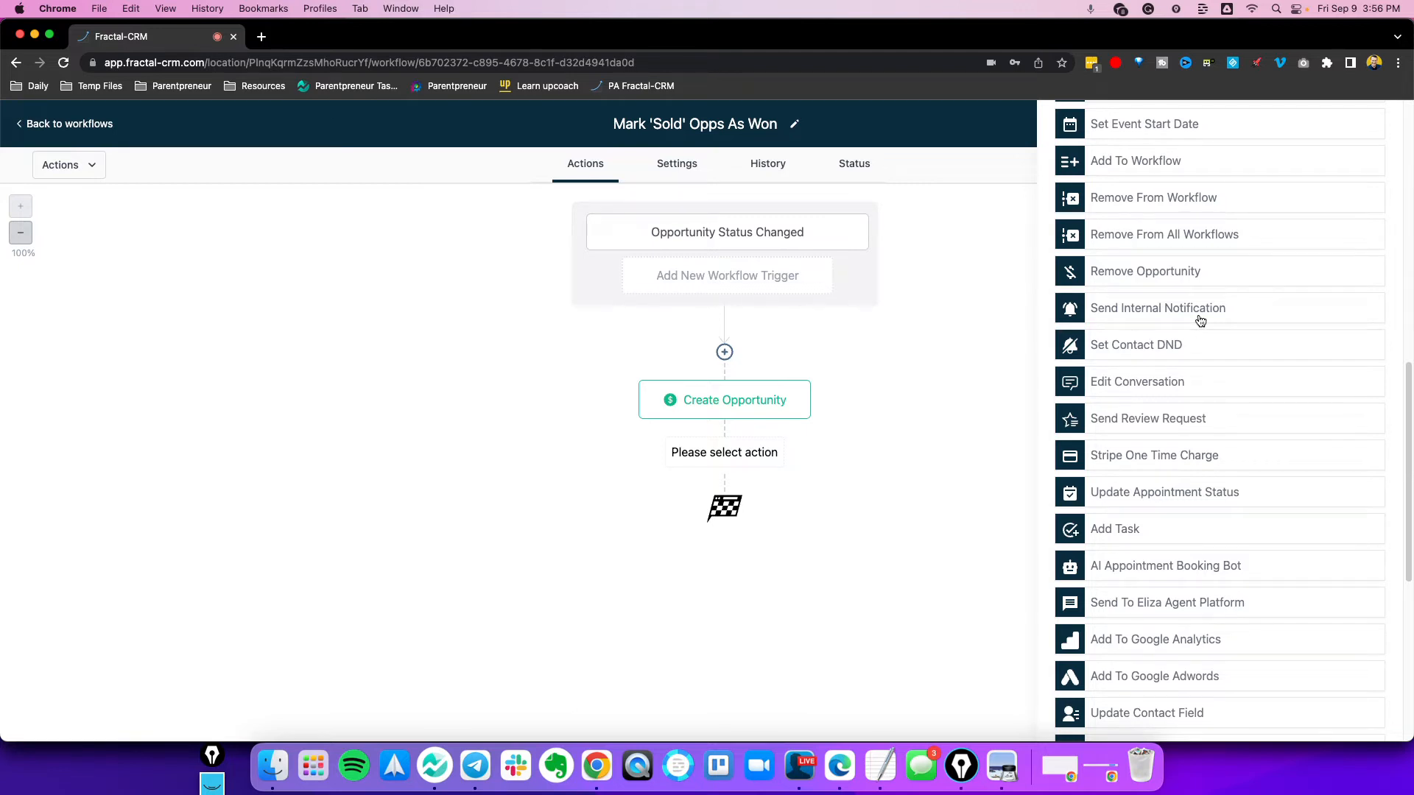
Try a Send Internal Notification action with SMS as the notification type and Particular User as the recipient type
left_click(1217, 316)
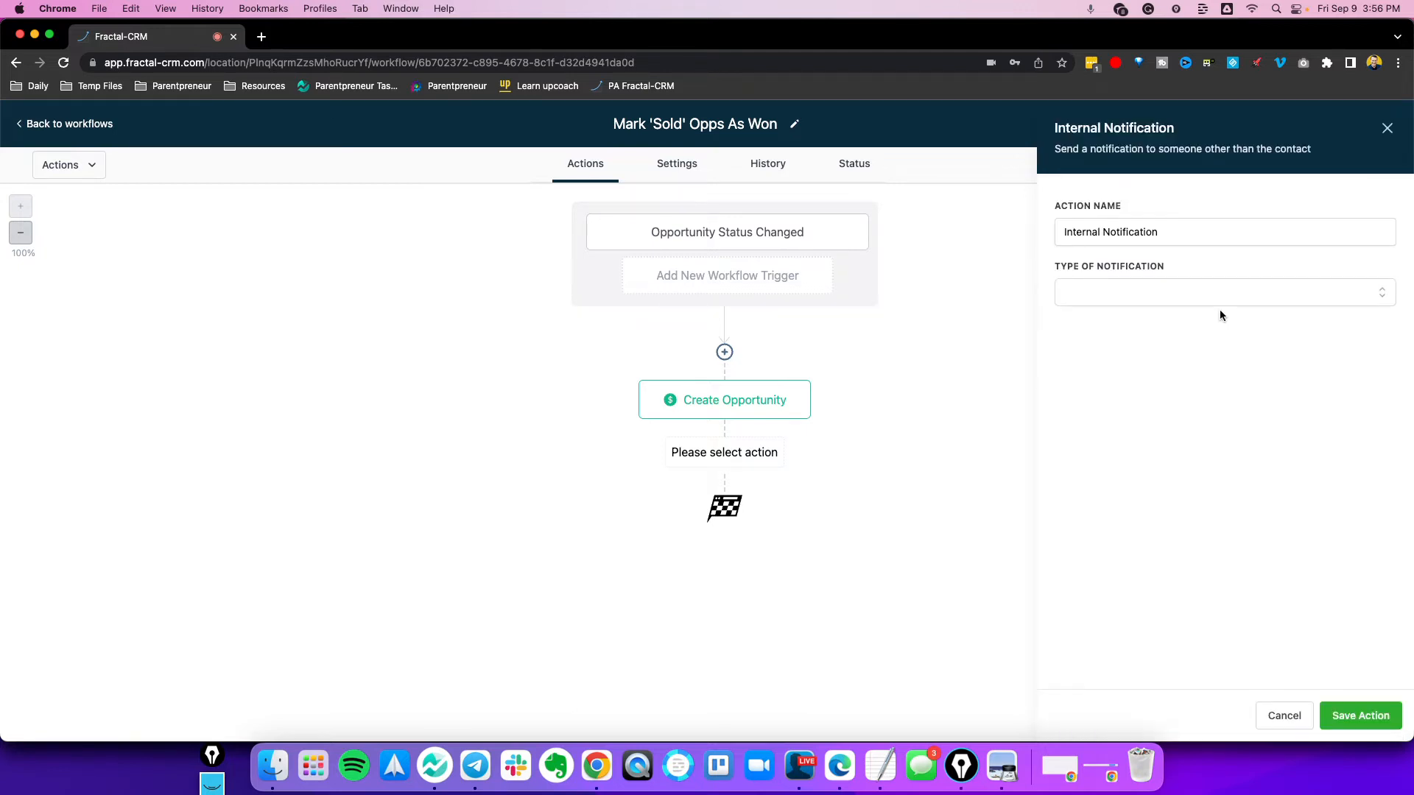
left_click(1102, 300)
left_click(1091, 385)
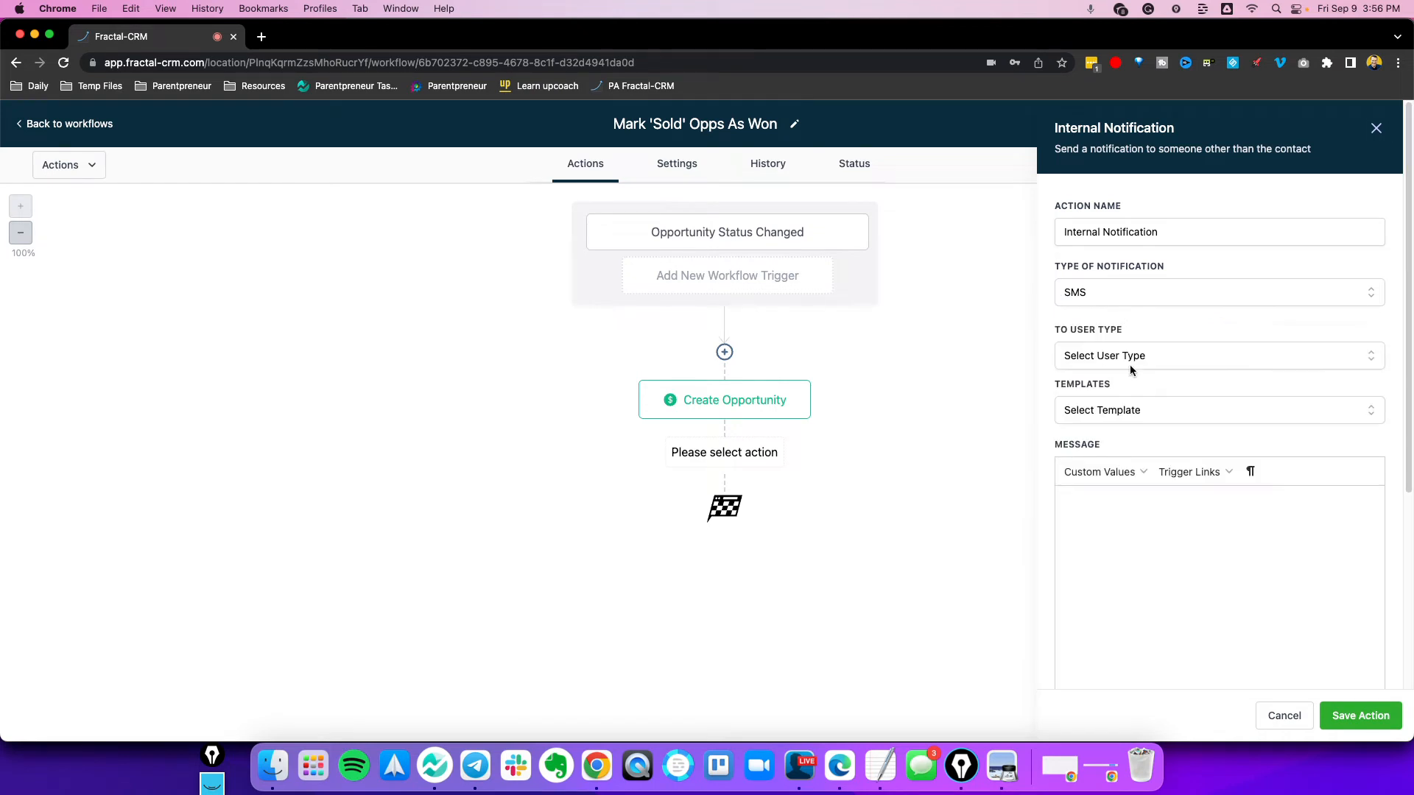
left_click(1131, 361)
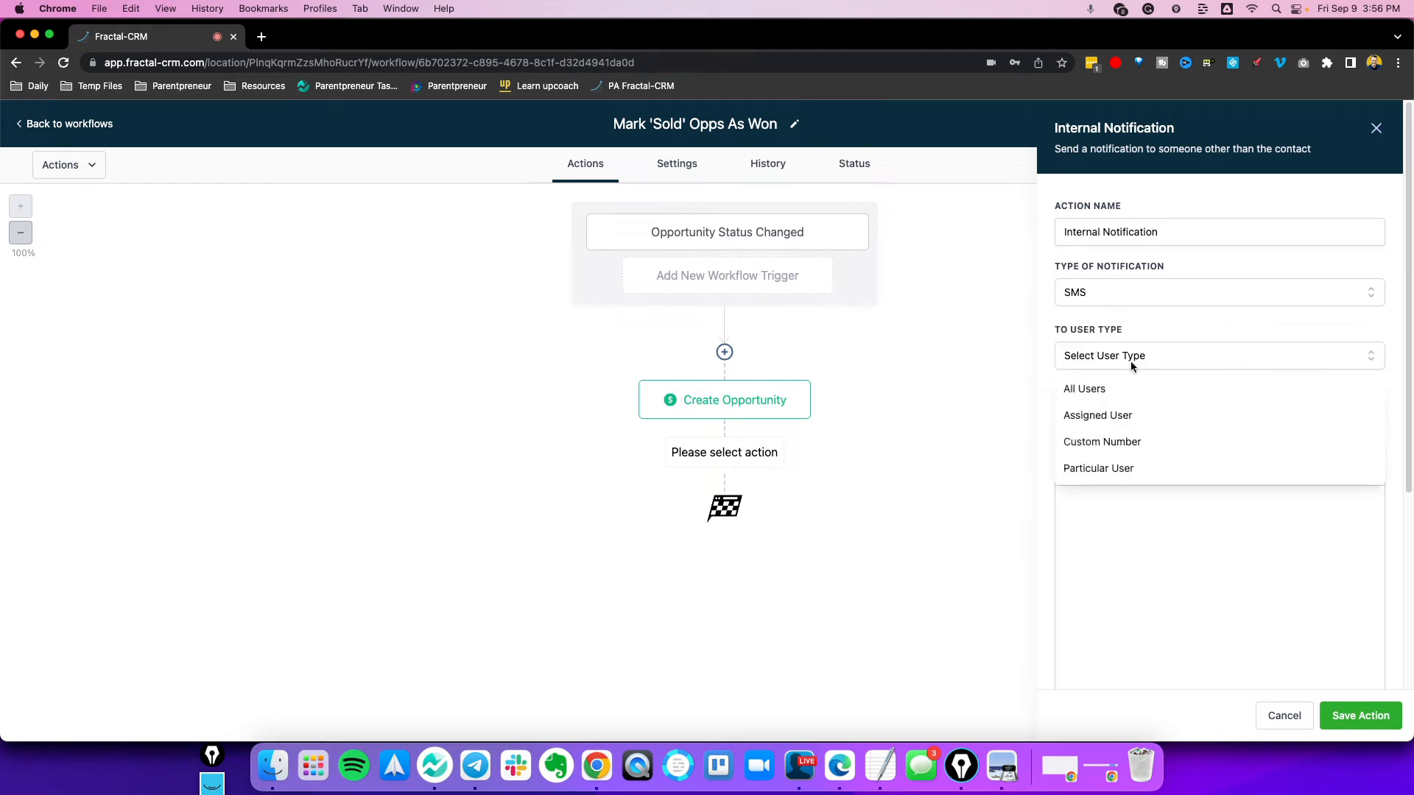
left_click(1116, 473)
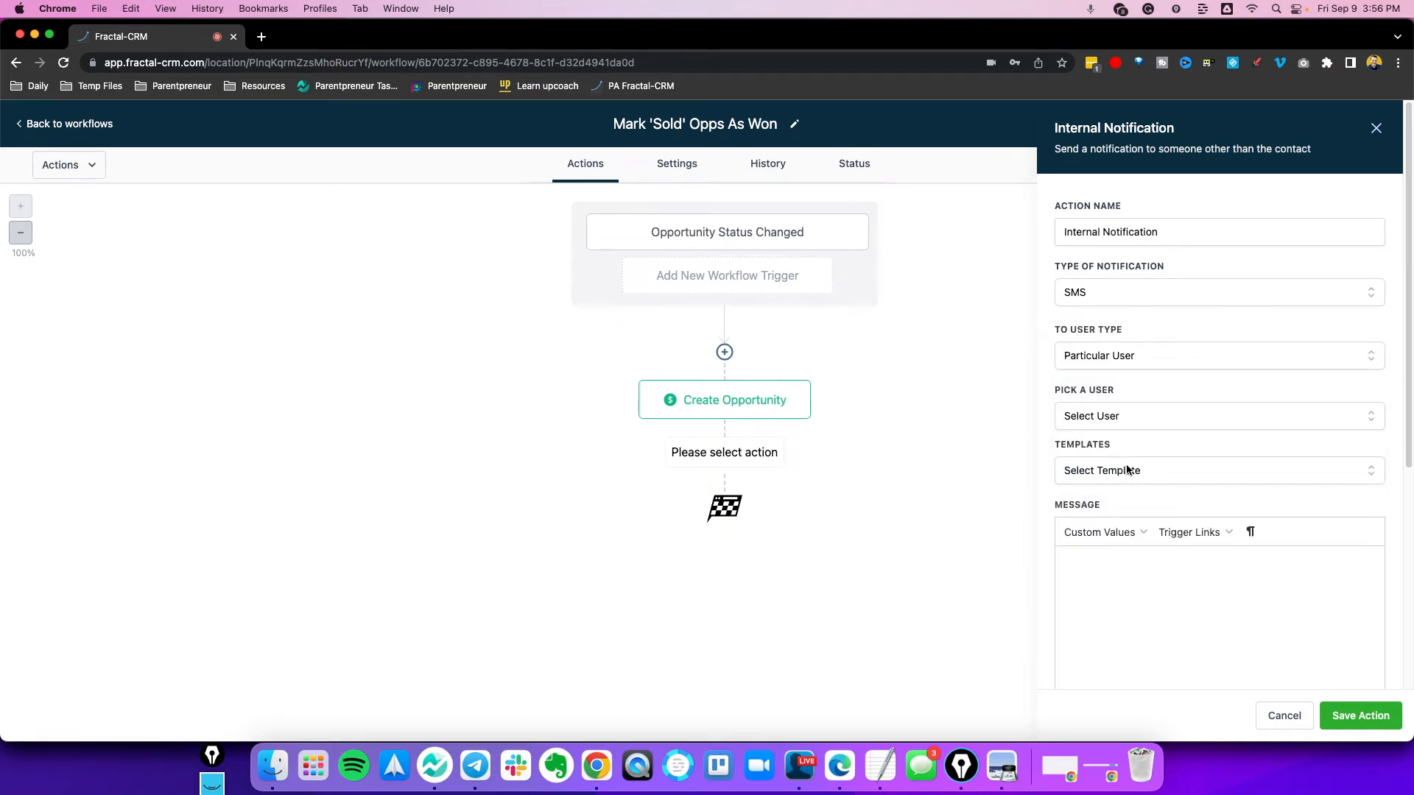
Switch the notification's recipient type to Custom Number, look at the number and message fields, and discard the action
left_click(1127, 470)
left_click(1134, 432)
left_click(1137, 361)
left_click(1117, 449)
left_click(1142, 416)
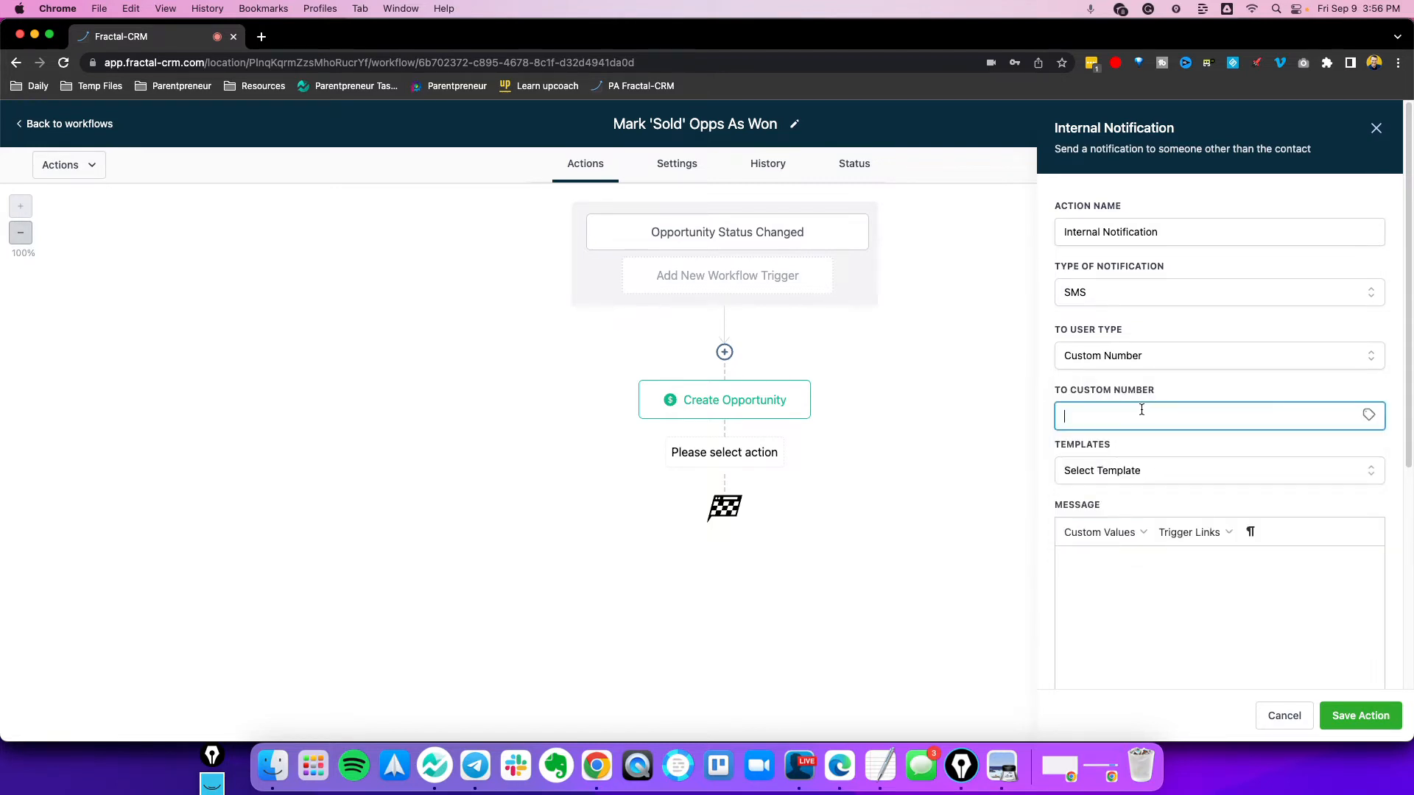
left_click(1124, 593)
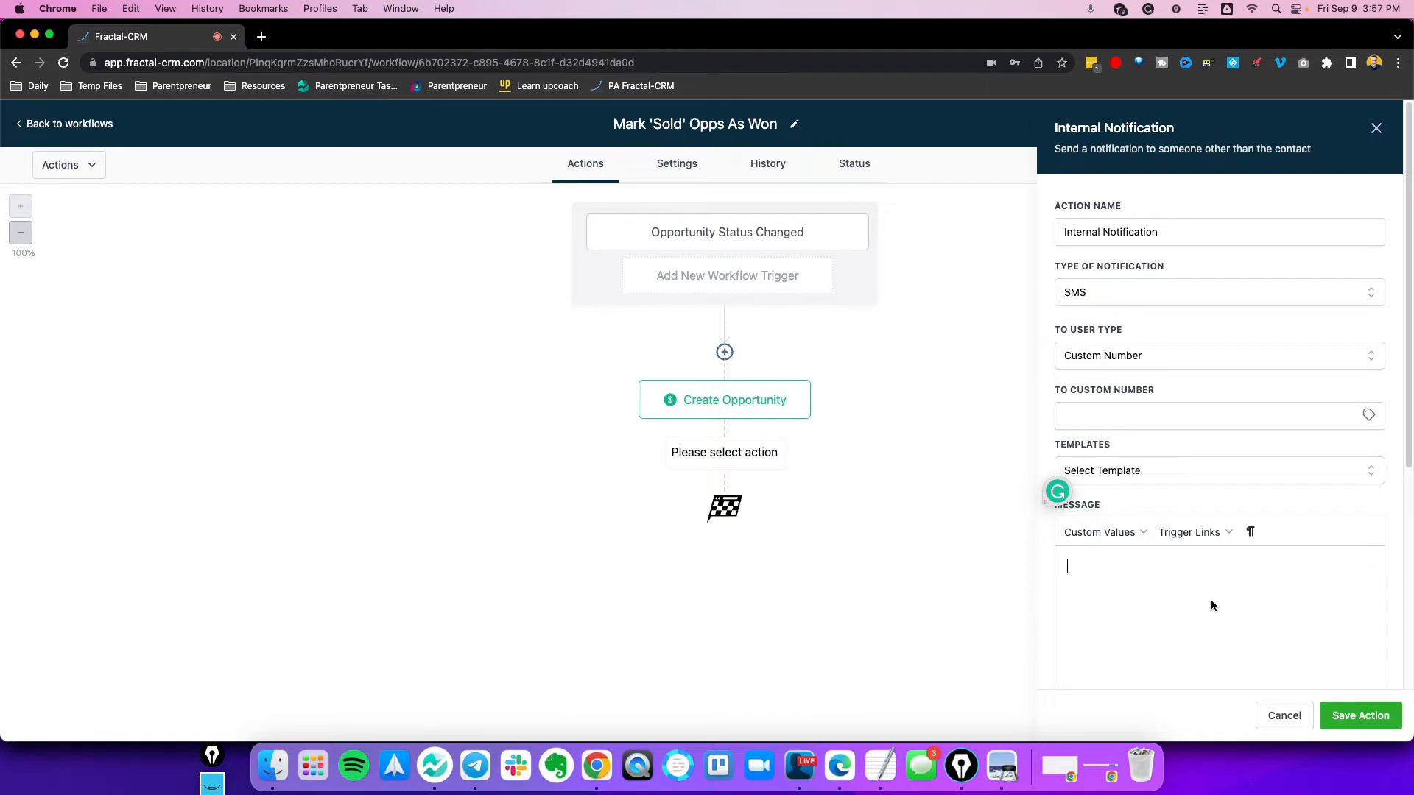
left_click(1283, 716)
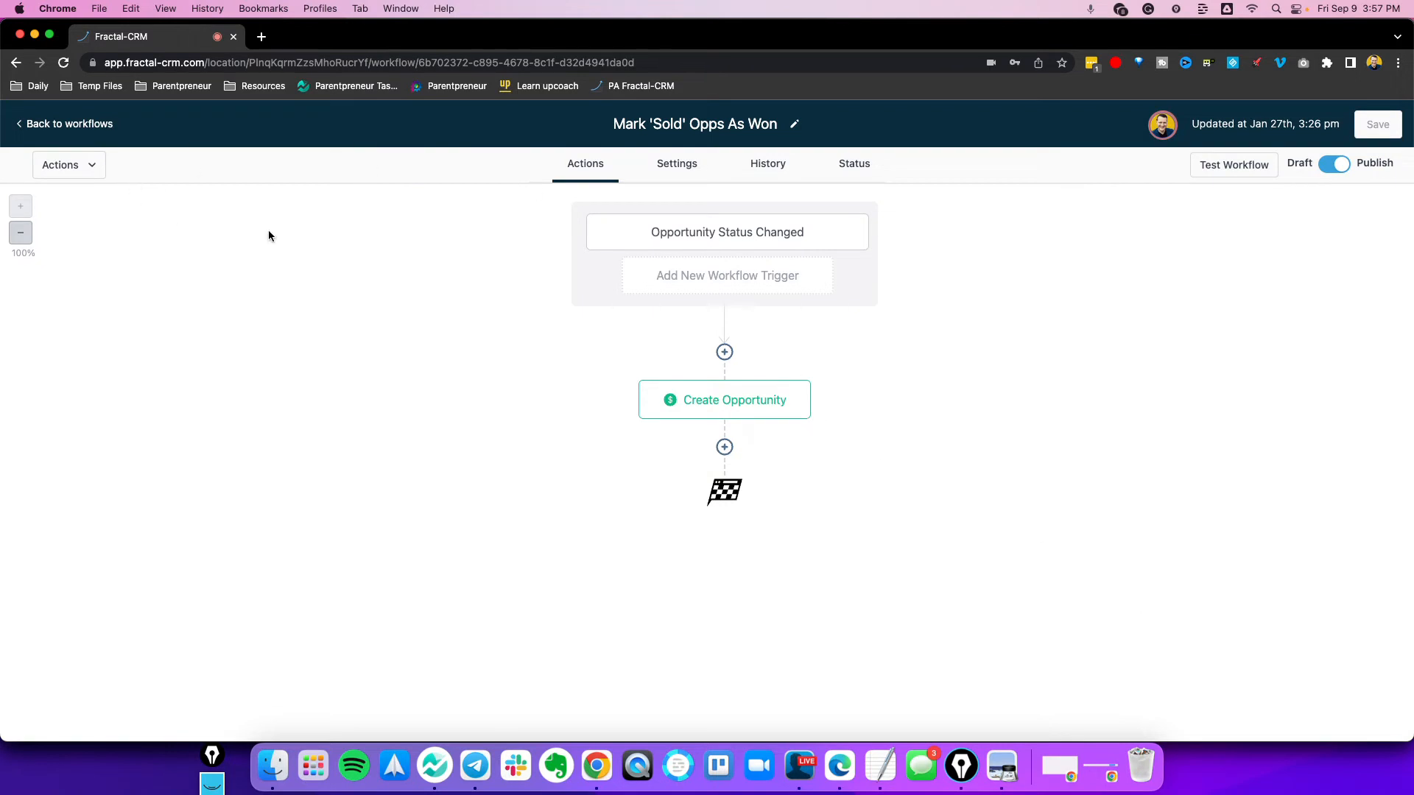
Return to the workflows list, open Ultimate Reactivation Campaign, and review its sequence down to the Did Contact Reply? branches
left_click(88, 123)
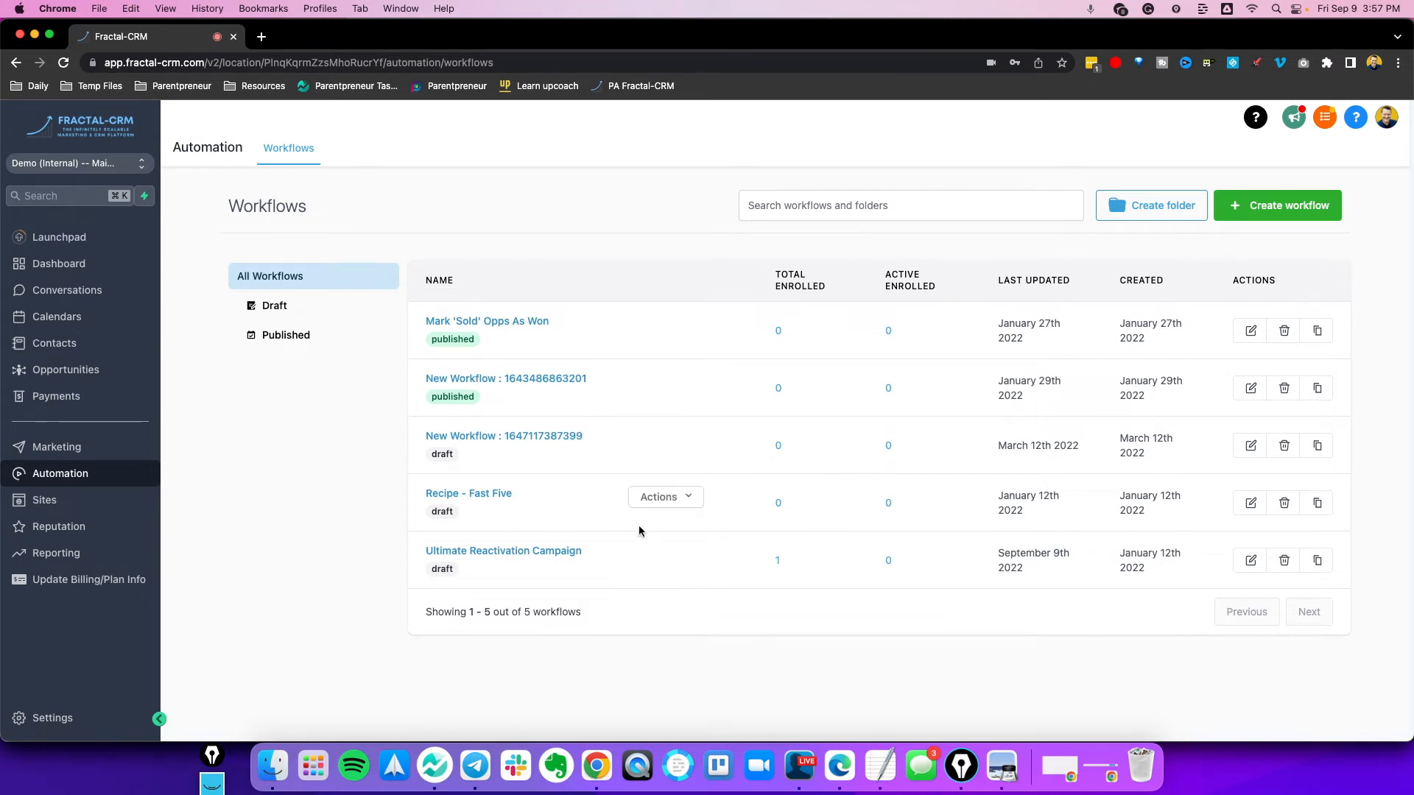
left_click(517, 552)
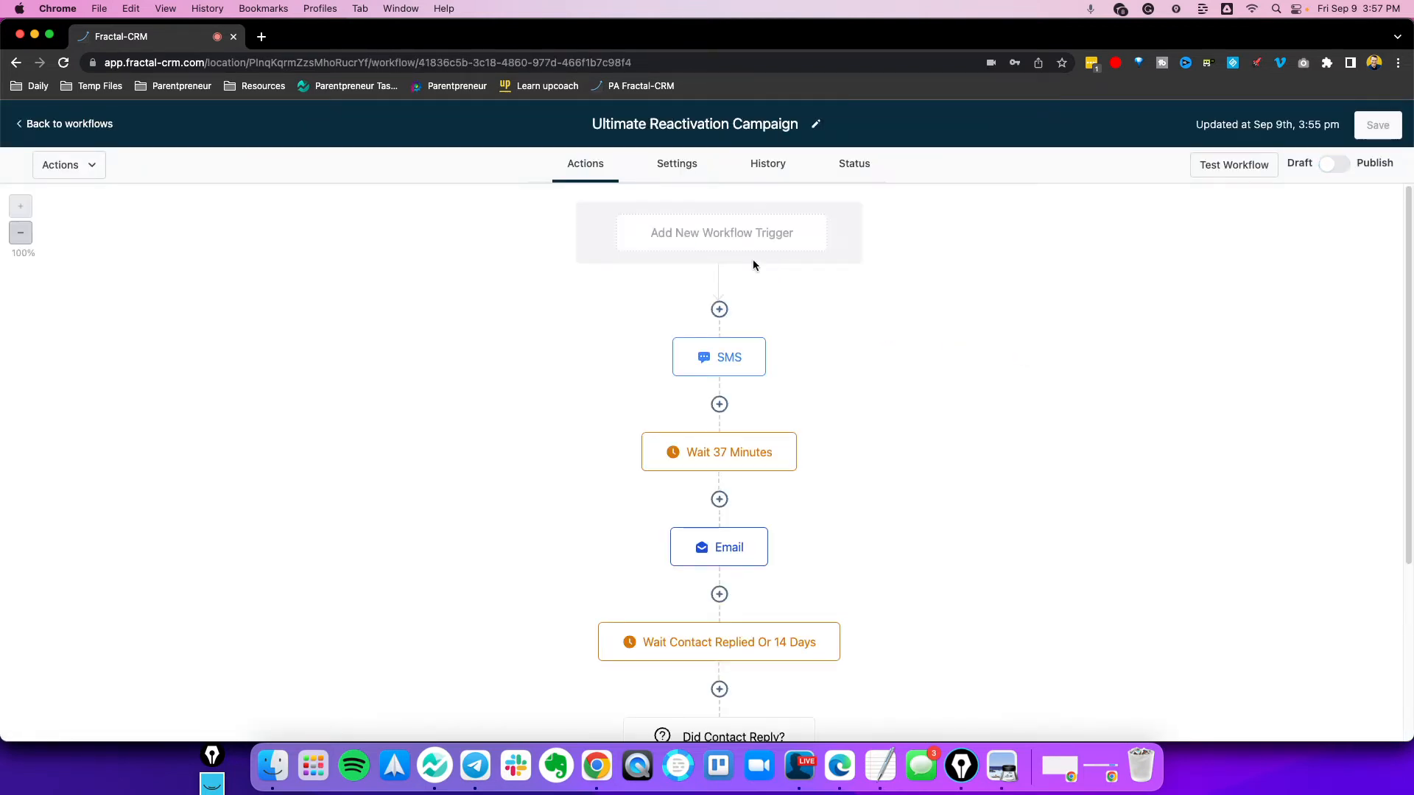
scroll(448, 356, "down", 3)
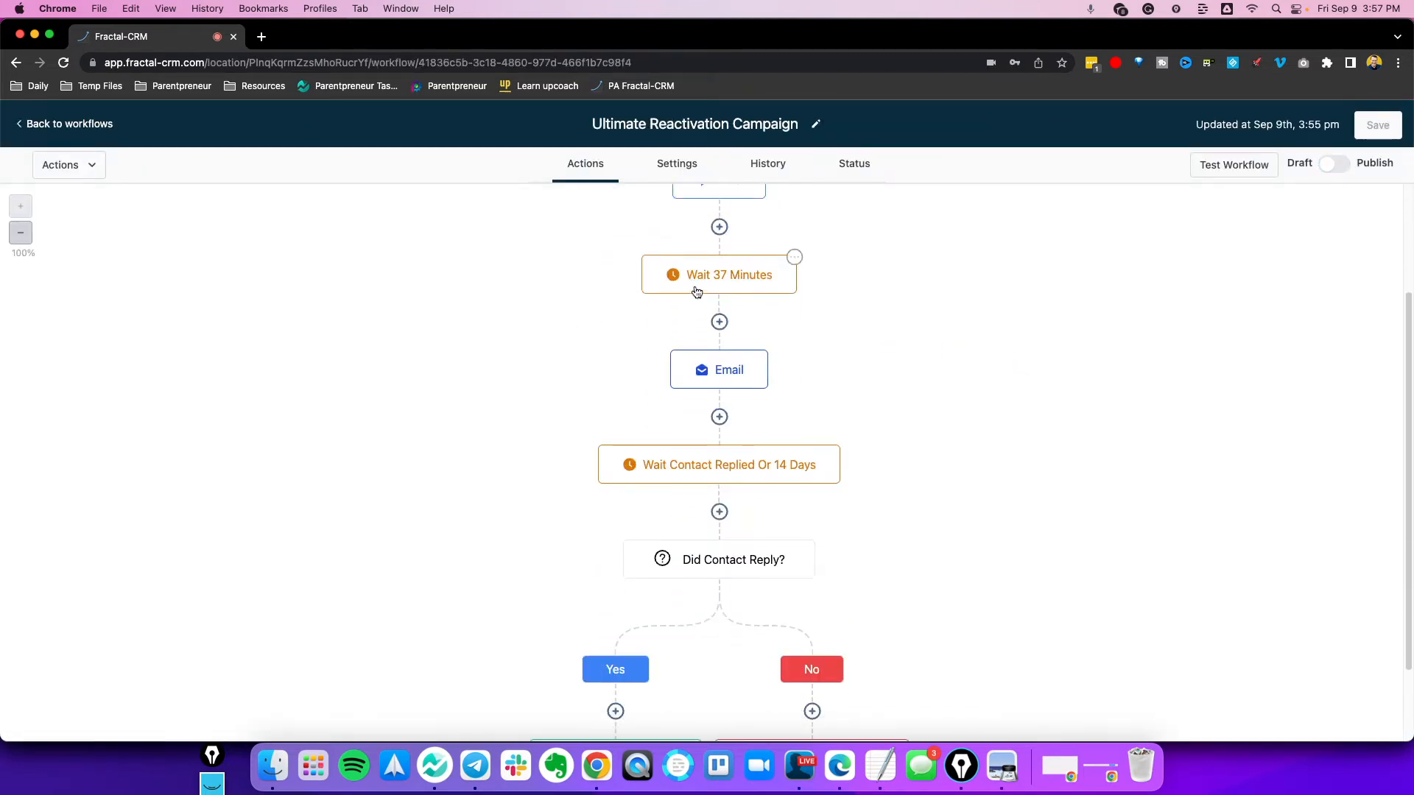
scroll(442, 343, "down", 3)
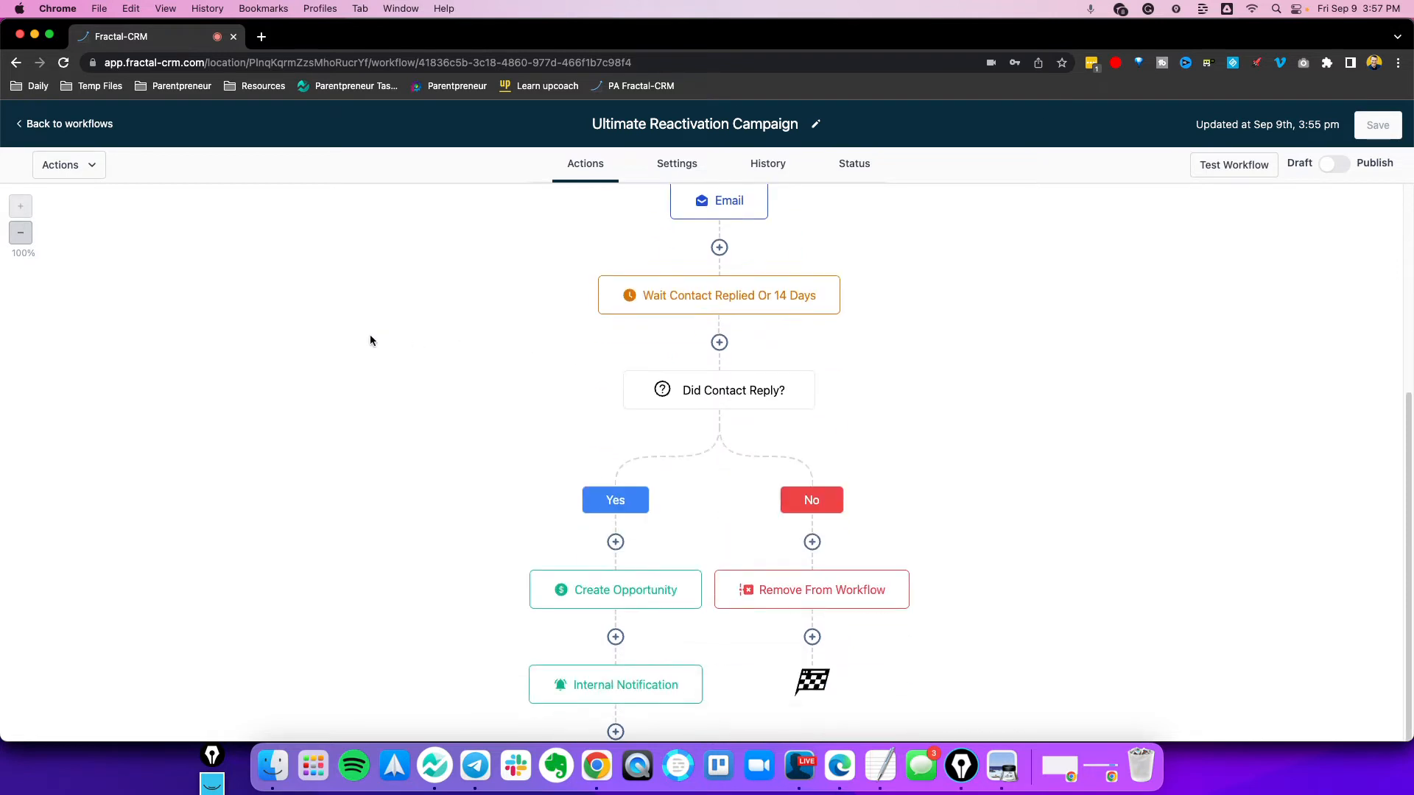
mouse_move(786, 306)
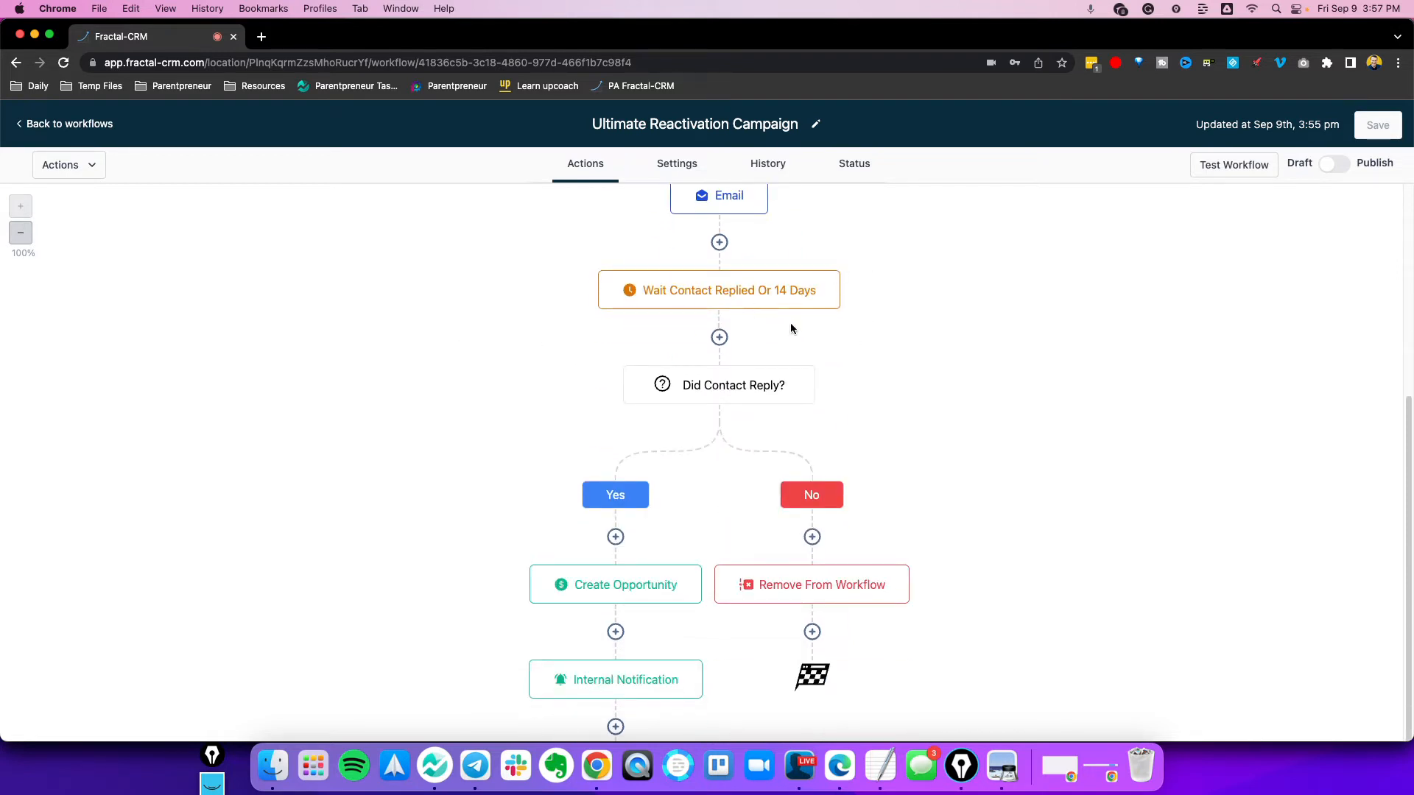
mouse_move(770, 408)
scroll(423, 479, "down", 2)
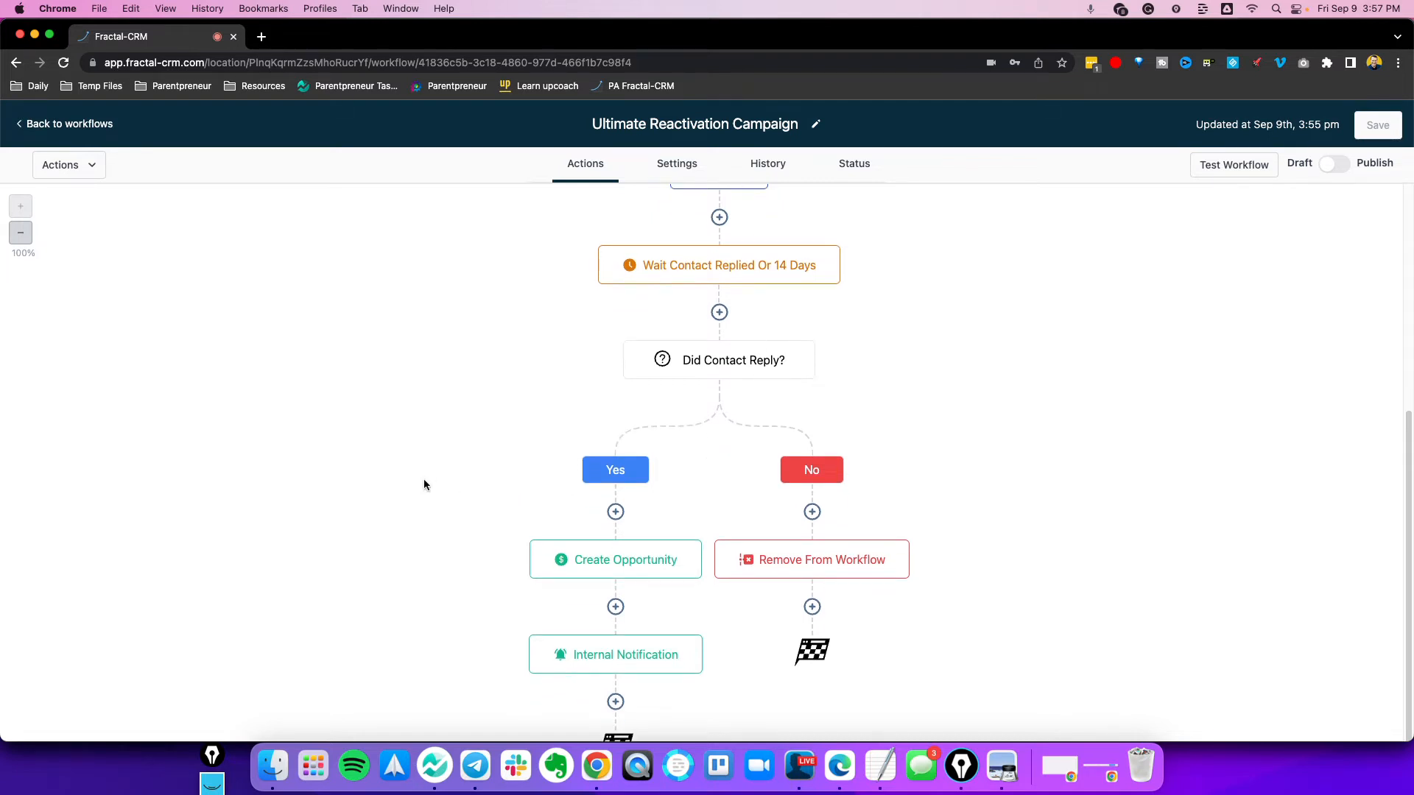
Inspect the email settings and message of the Yes branch's Internal Notification, and close it without saving
left_click(628, 600)
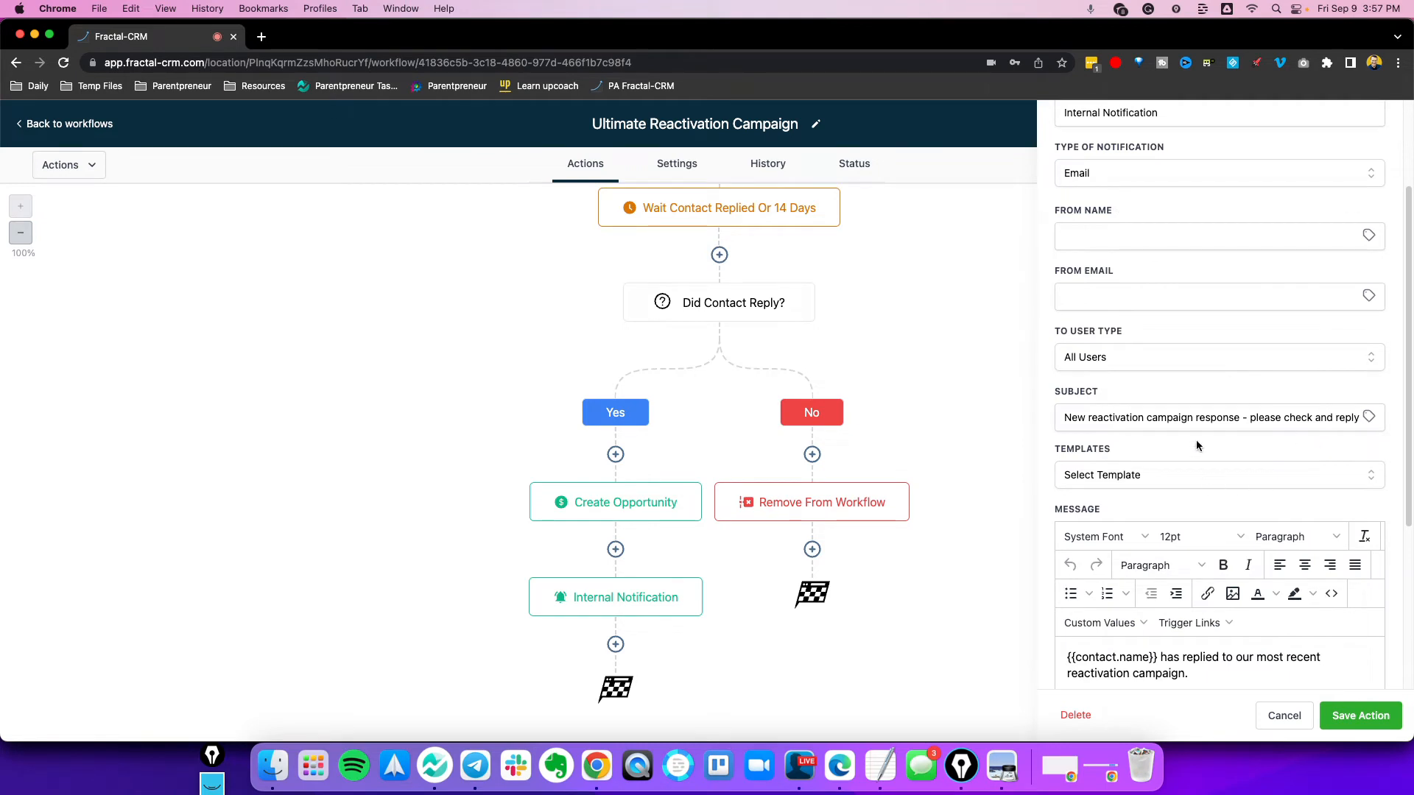
scroll(1230, 531, "down", 4)
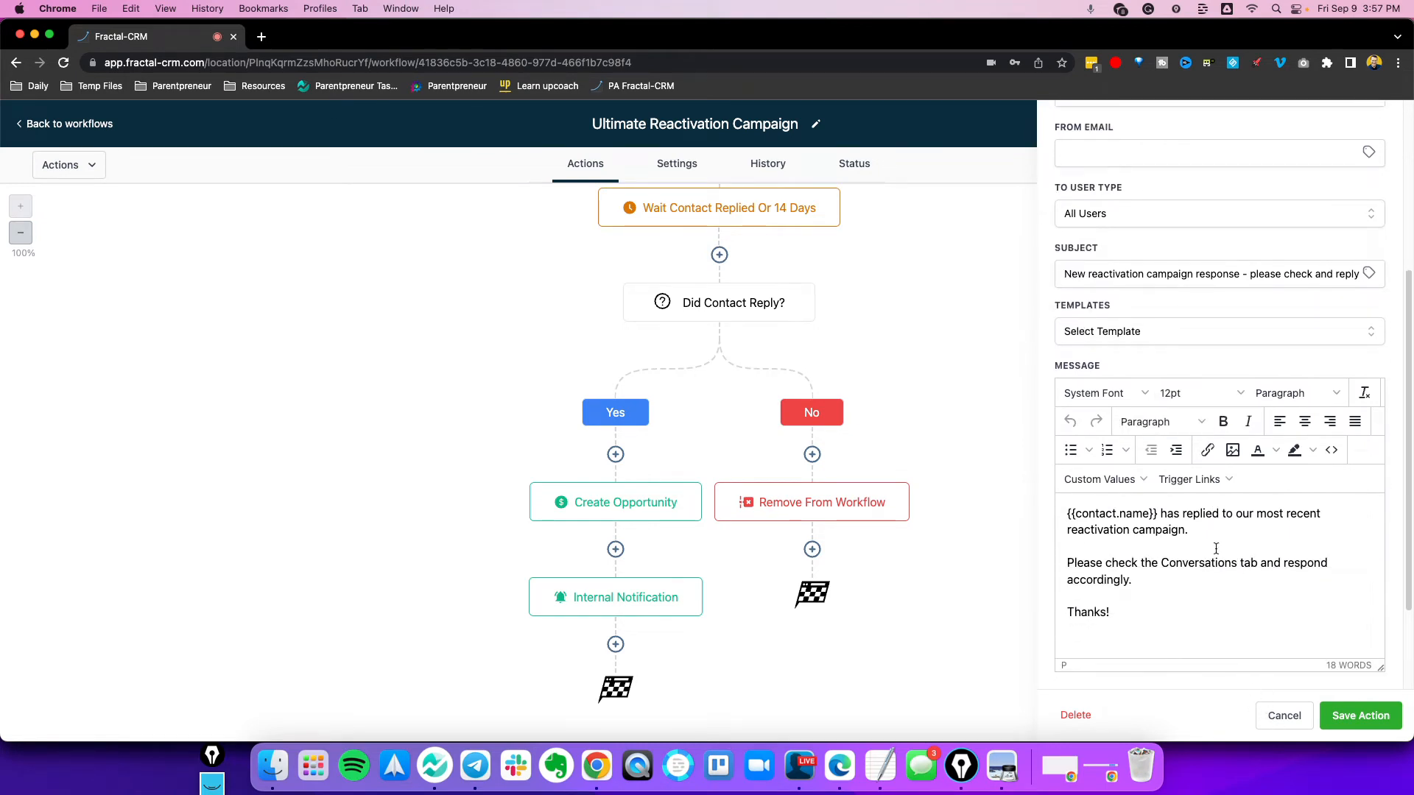
left_click(1285, 715)
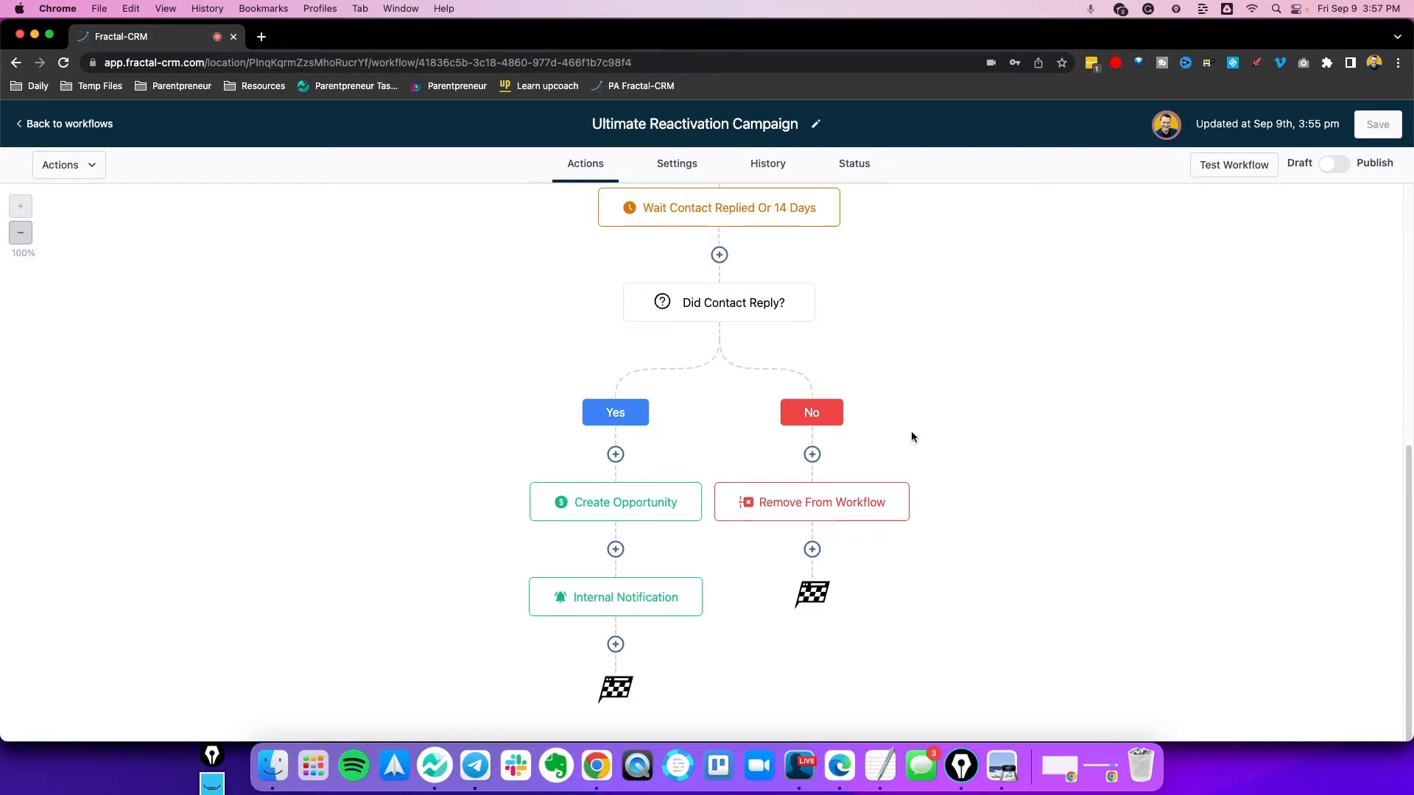
Try to add a Go To action before Remove From Workflow in the No branch, and cancel it
left_click(820, 456)
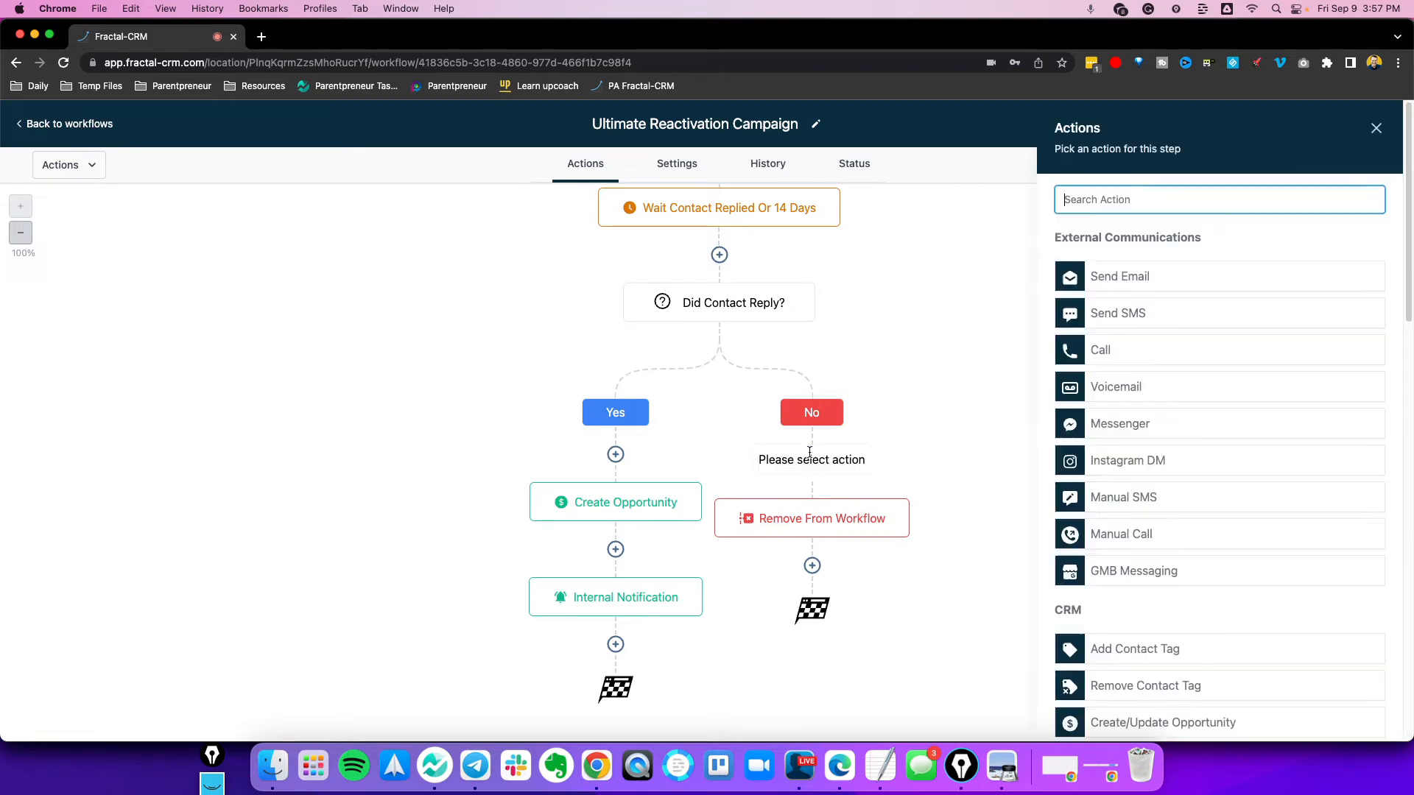
scroll(1212, 406, "down", 10)
scroll(1214, 402, "down", 1)
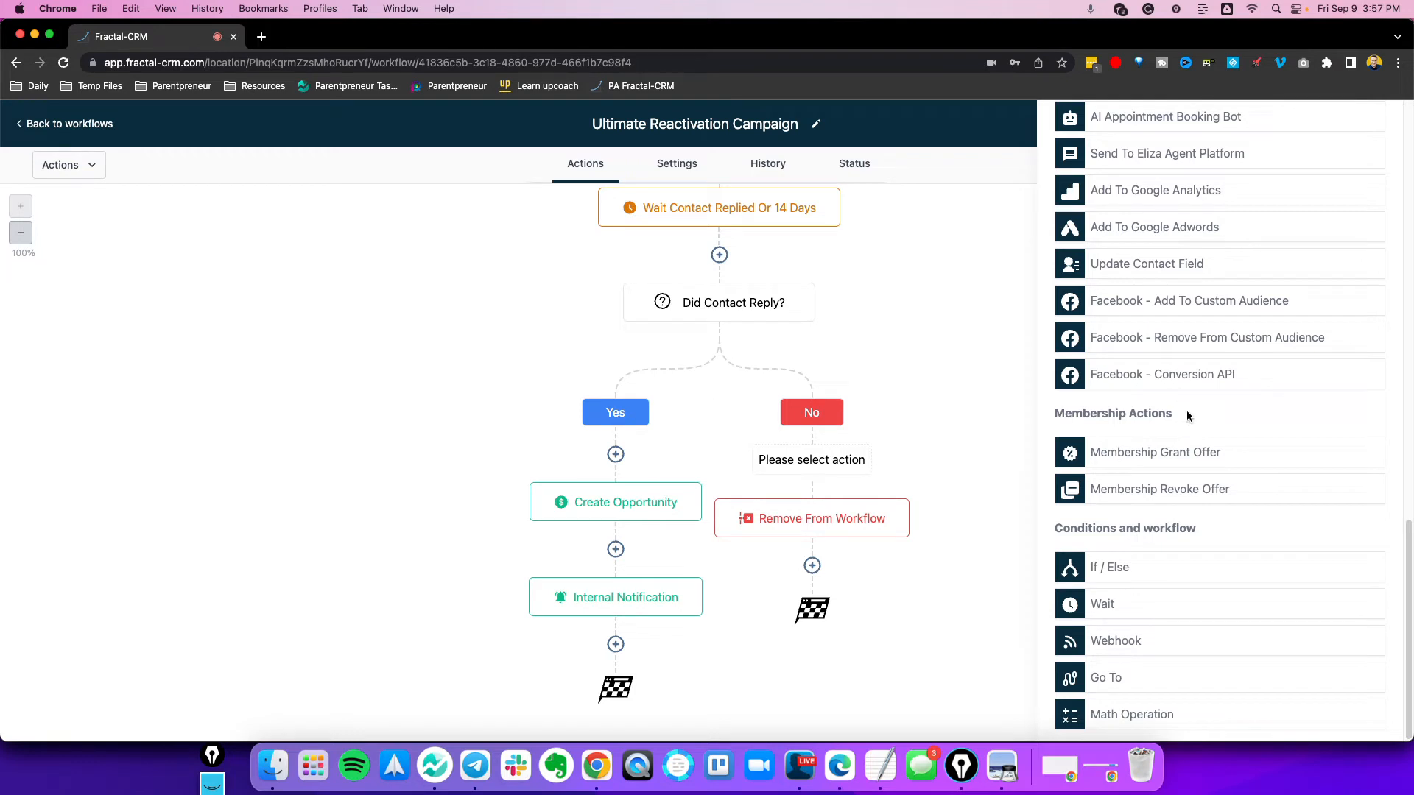
left_click(1158, 684)
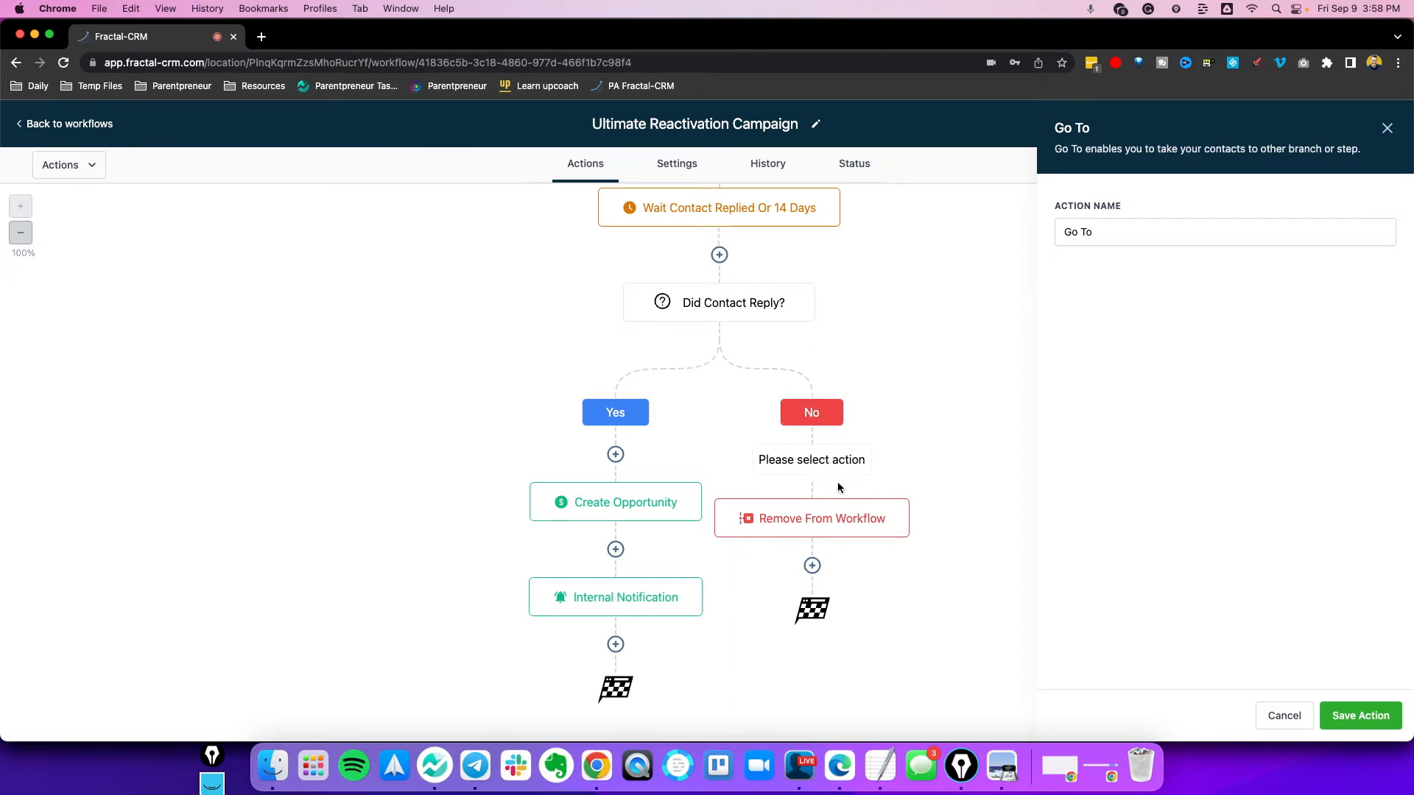
mouse_move(838, 506)
left_click(1360, 715)
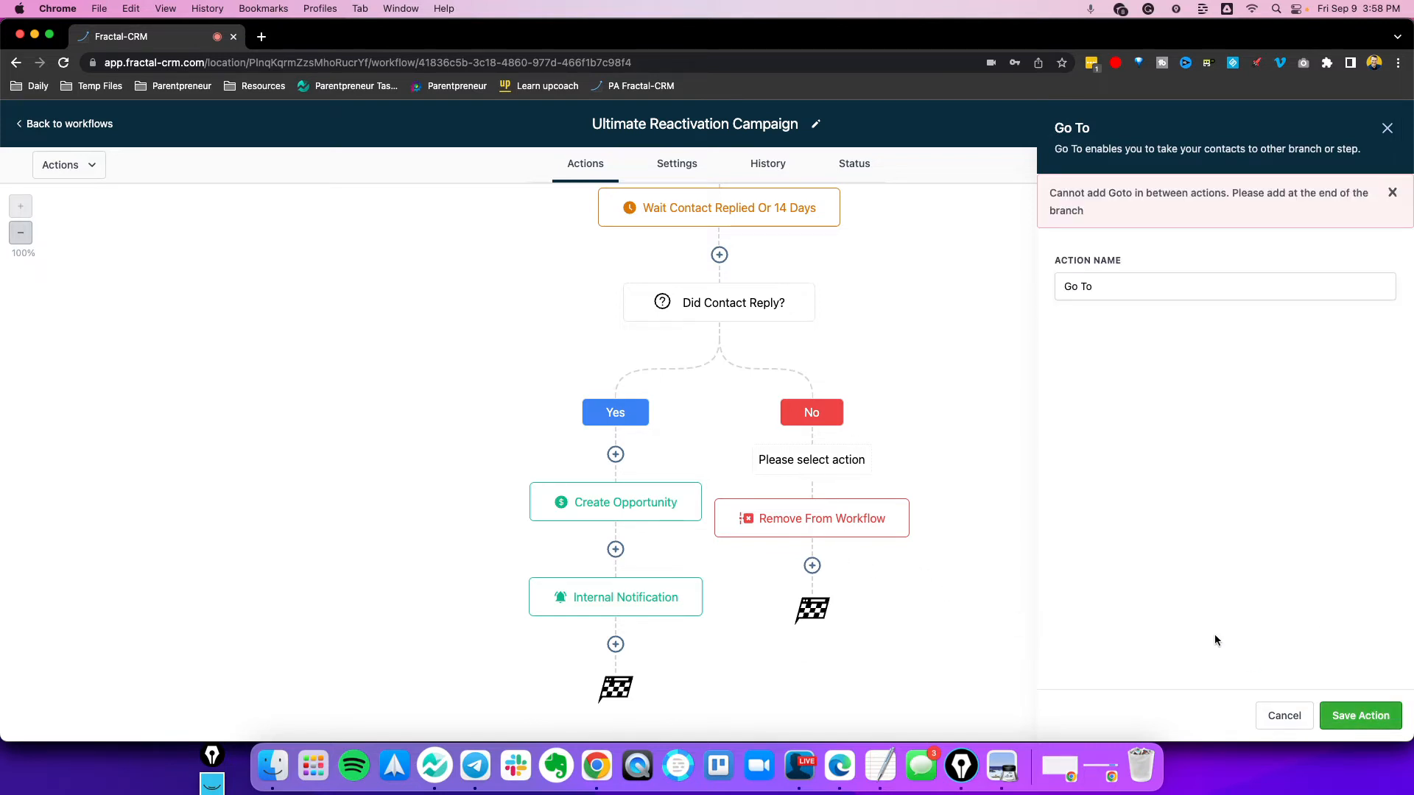
left_click(1392, 193)
left_click(1268, 721)
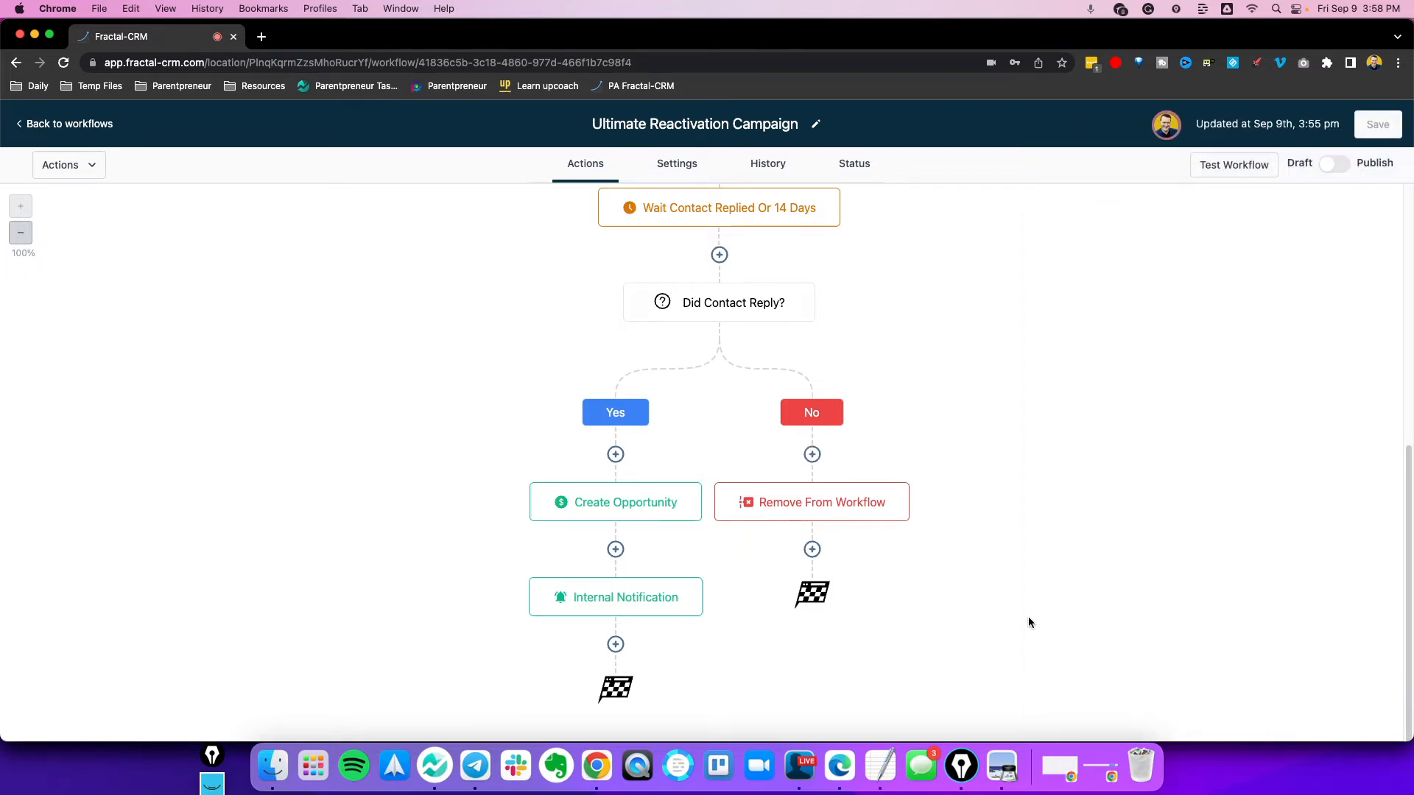
Add a Go To action at the end of the No branch and link it to Create Opportunity in the Yes branch
left_click(812, 550)
scroll(1269, 495, "down", 10)
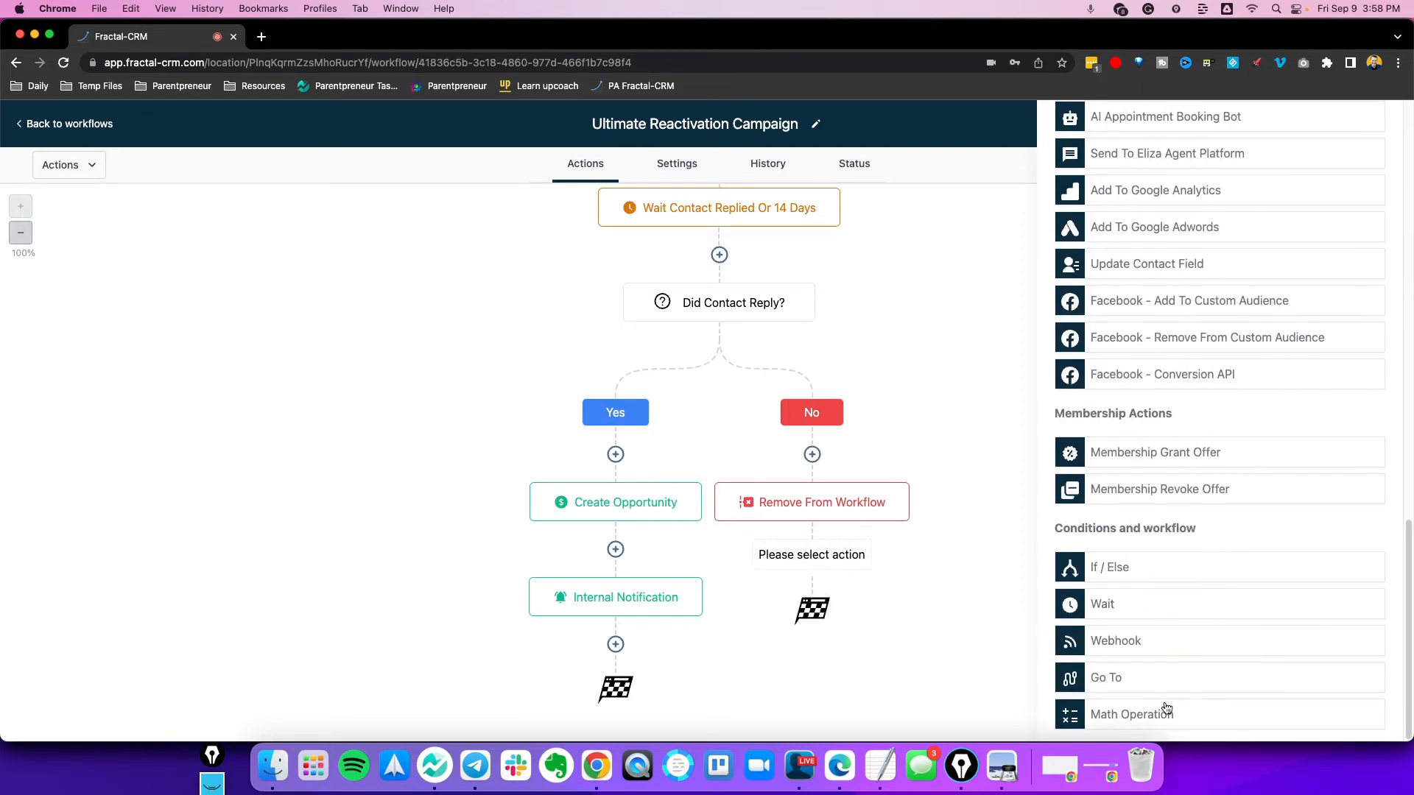
left_click(1165, 705)
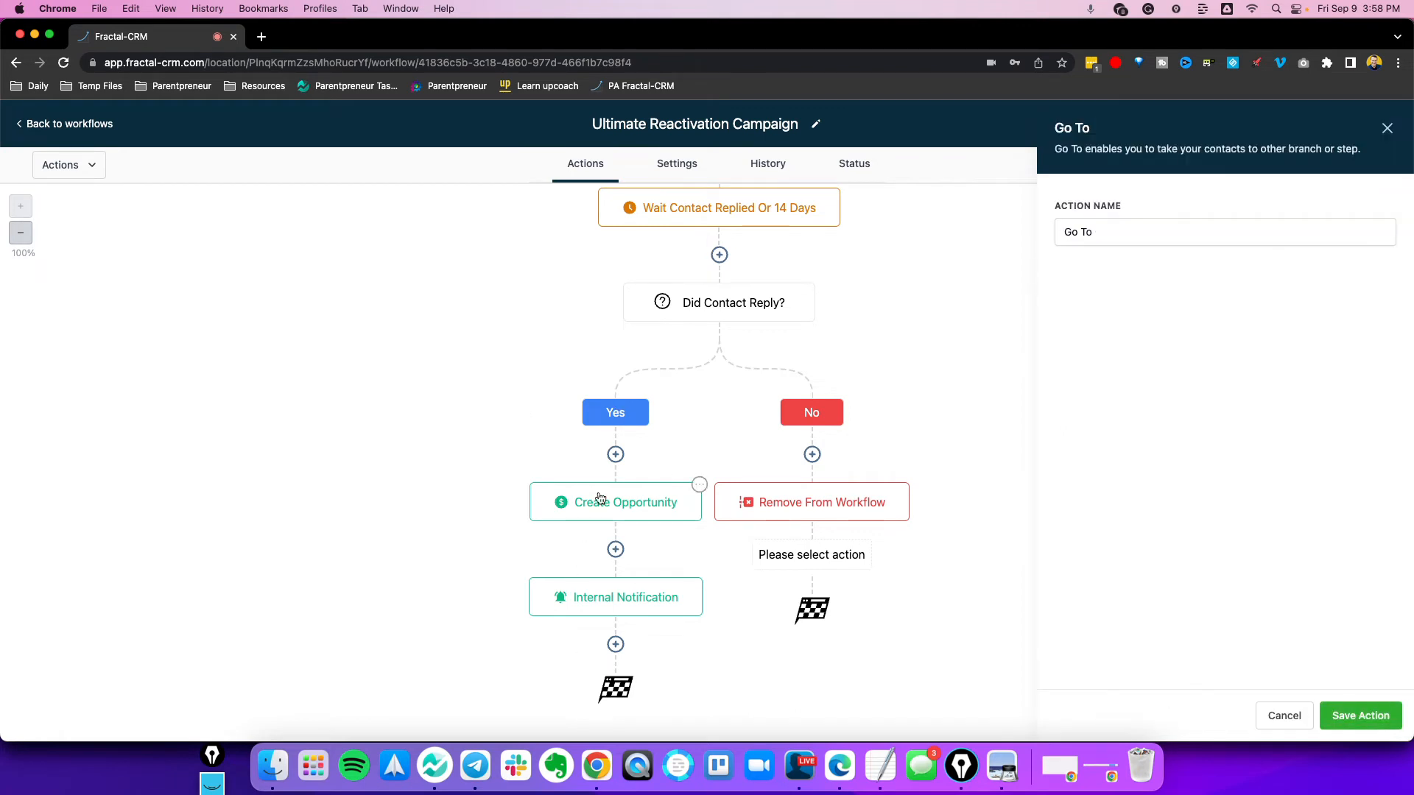
left_click(1360, 716)
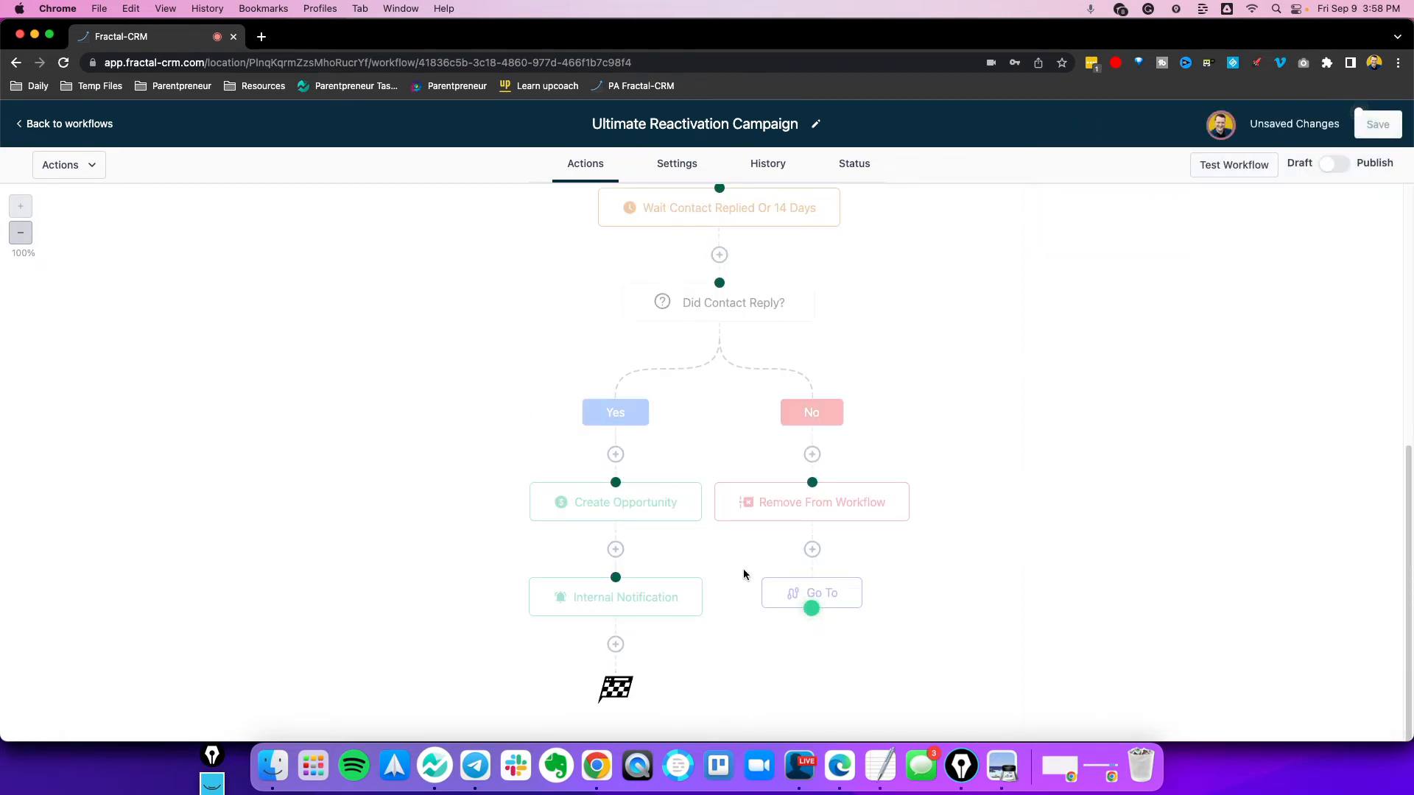
left_click(615, 485)
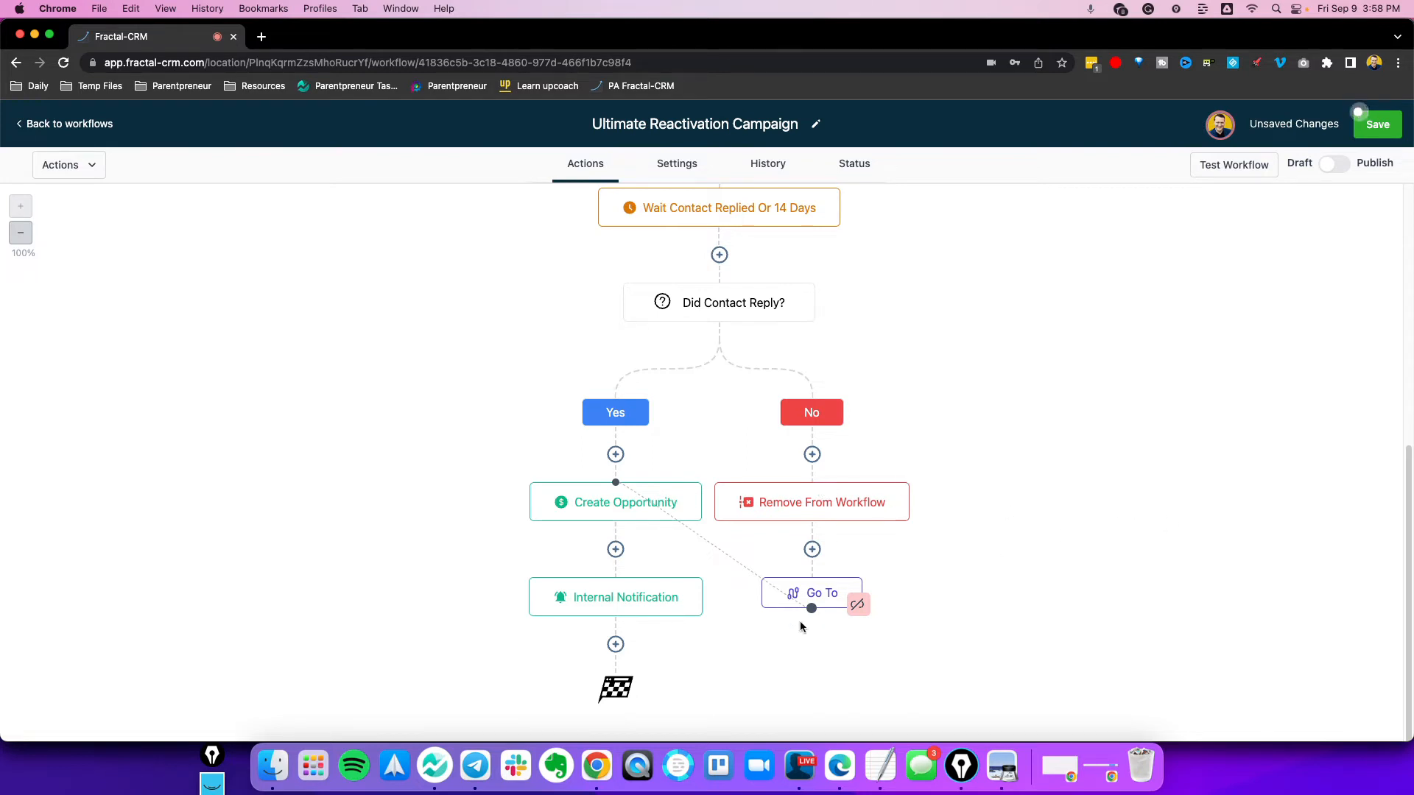
Start a Math Operation action between Remove From Workflow and Go To in the No branch, using Current Date as its field
mouse_move(862, 590)
left_click(812, 550)
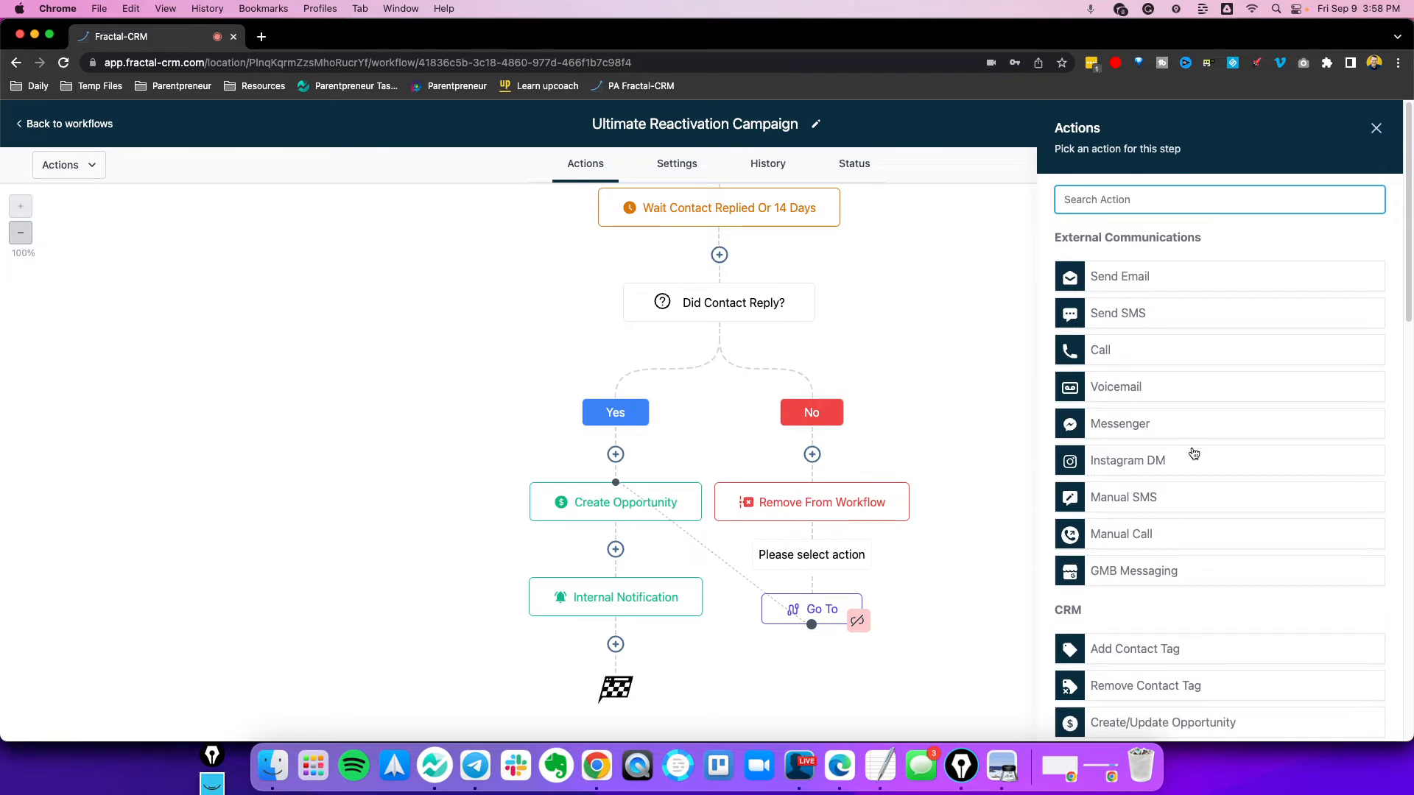
scroll(1194, 453, "down", 20)
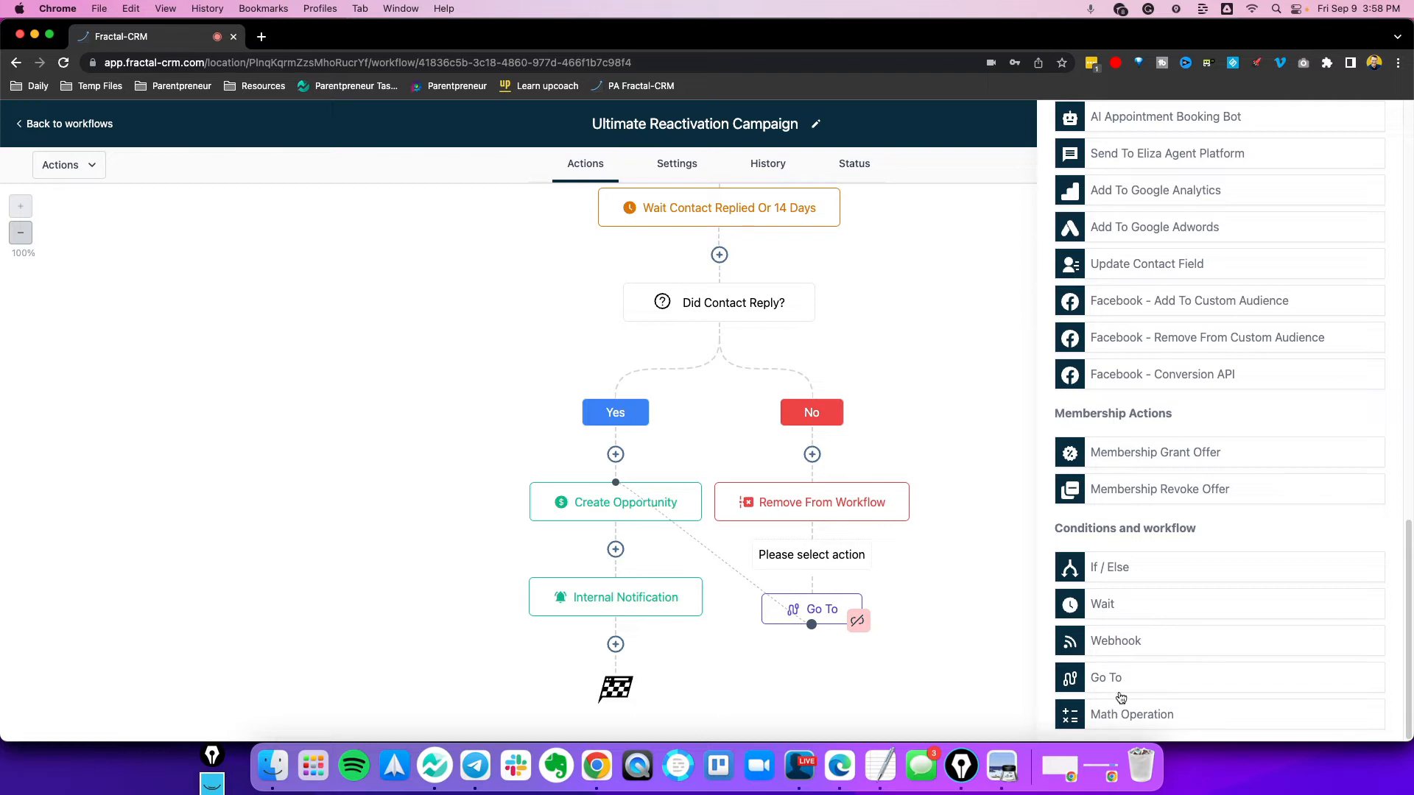
left_click(1127, 716)
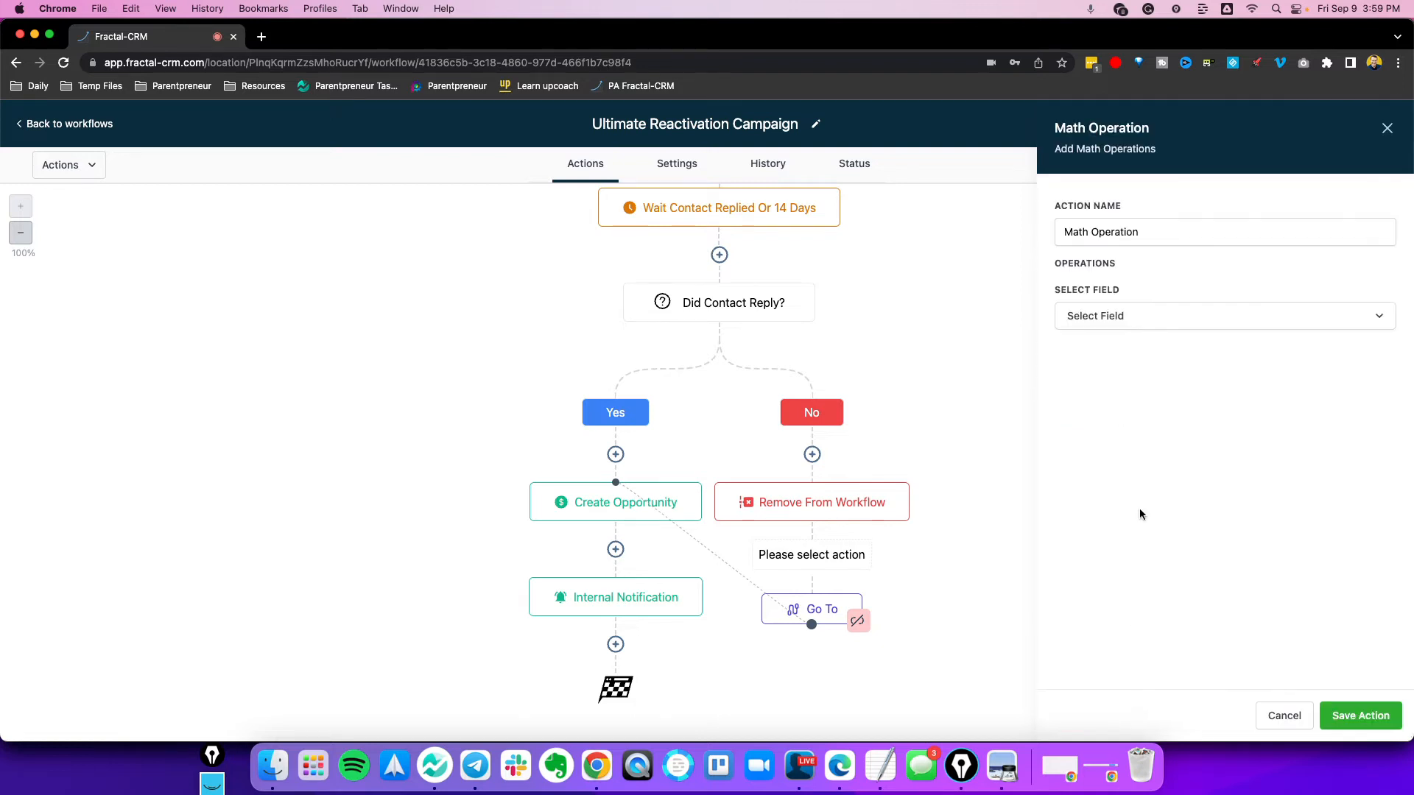
left_click(1153, 315)
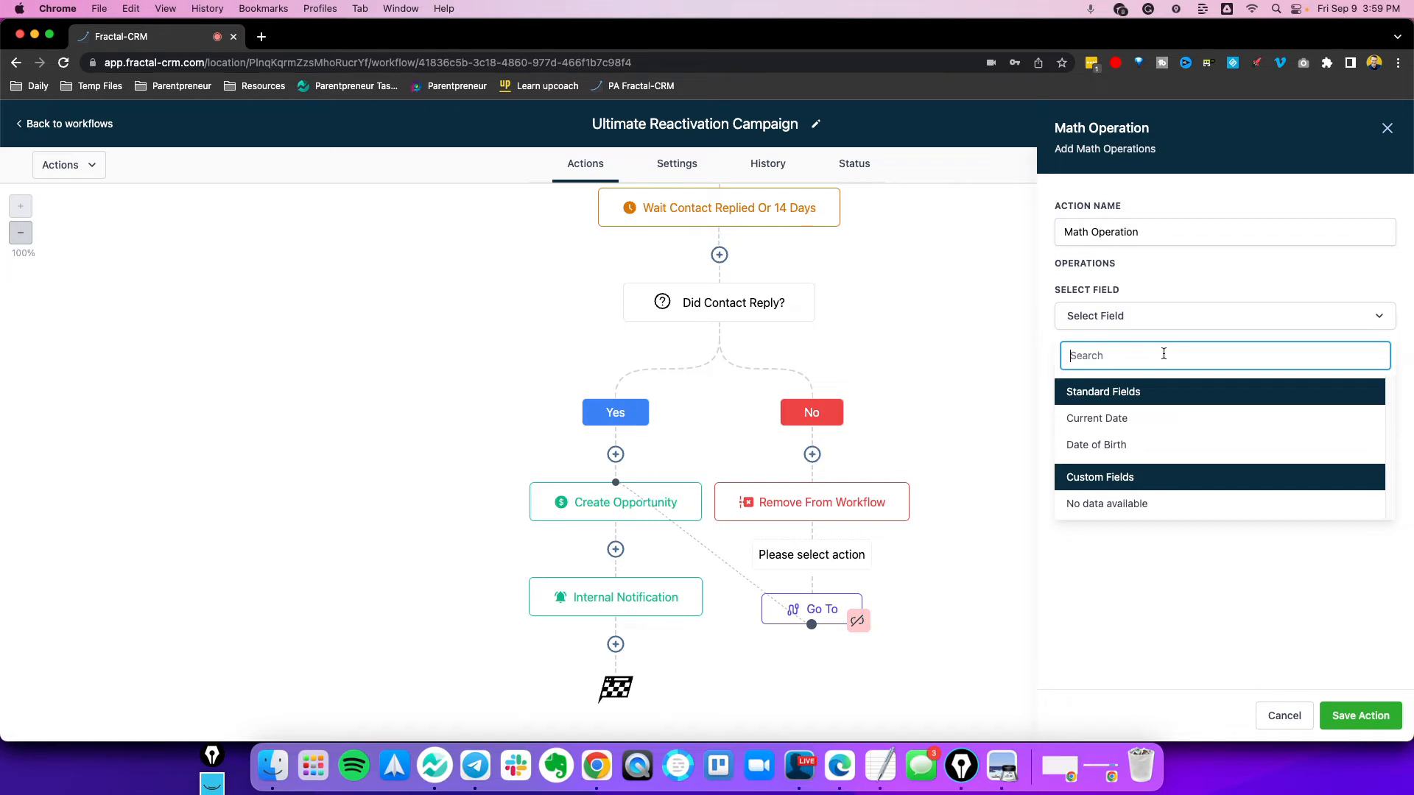
left_click(1182, 420)
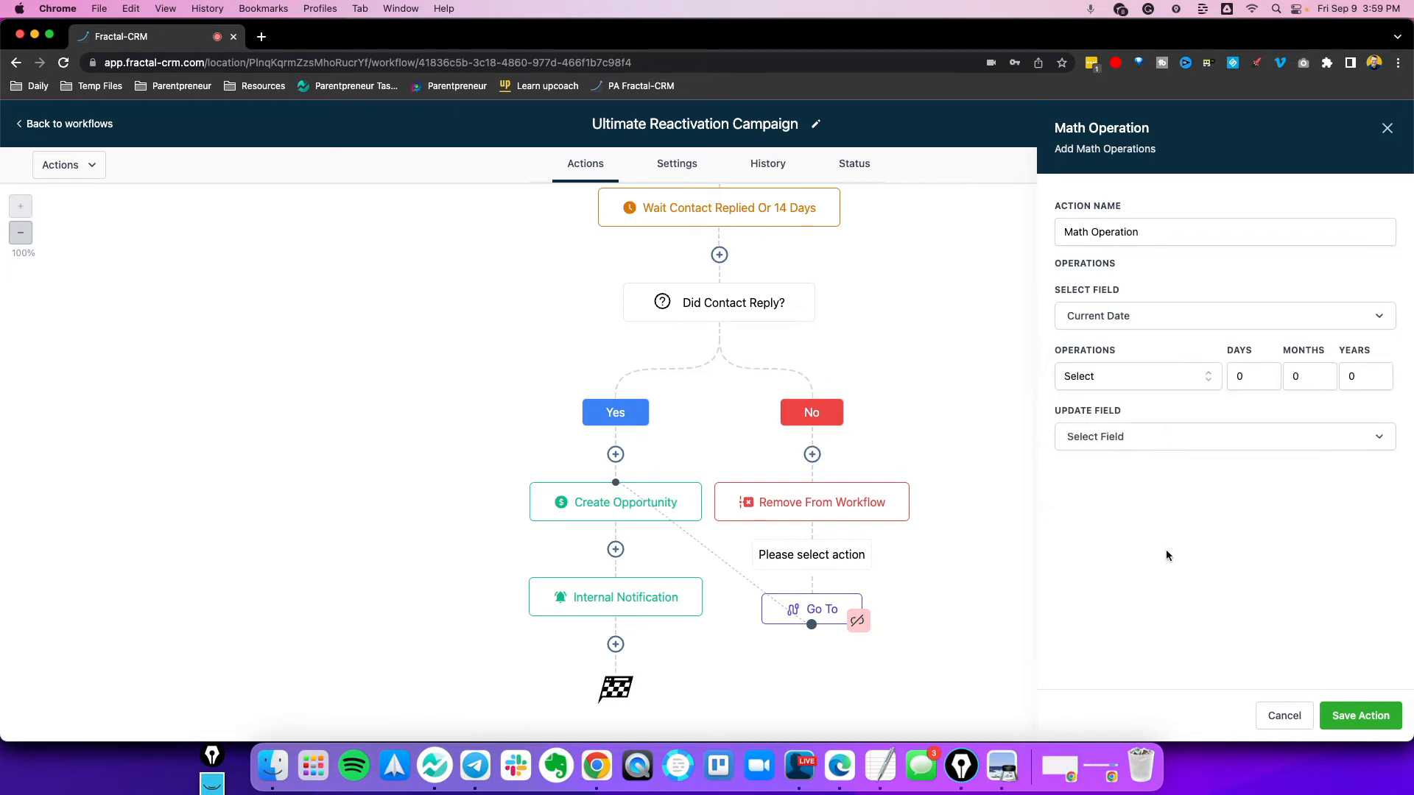
Set the math operation to add 7 days and try to save the action without an update field
left_click(1171, 445)
left_click(1179, 383)
left_click(1177, 378)
left_click(1164, 354)
left_click(1137, 319)
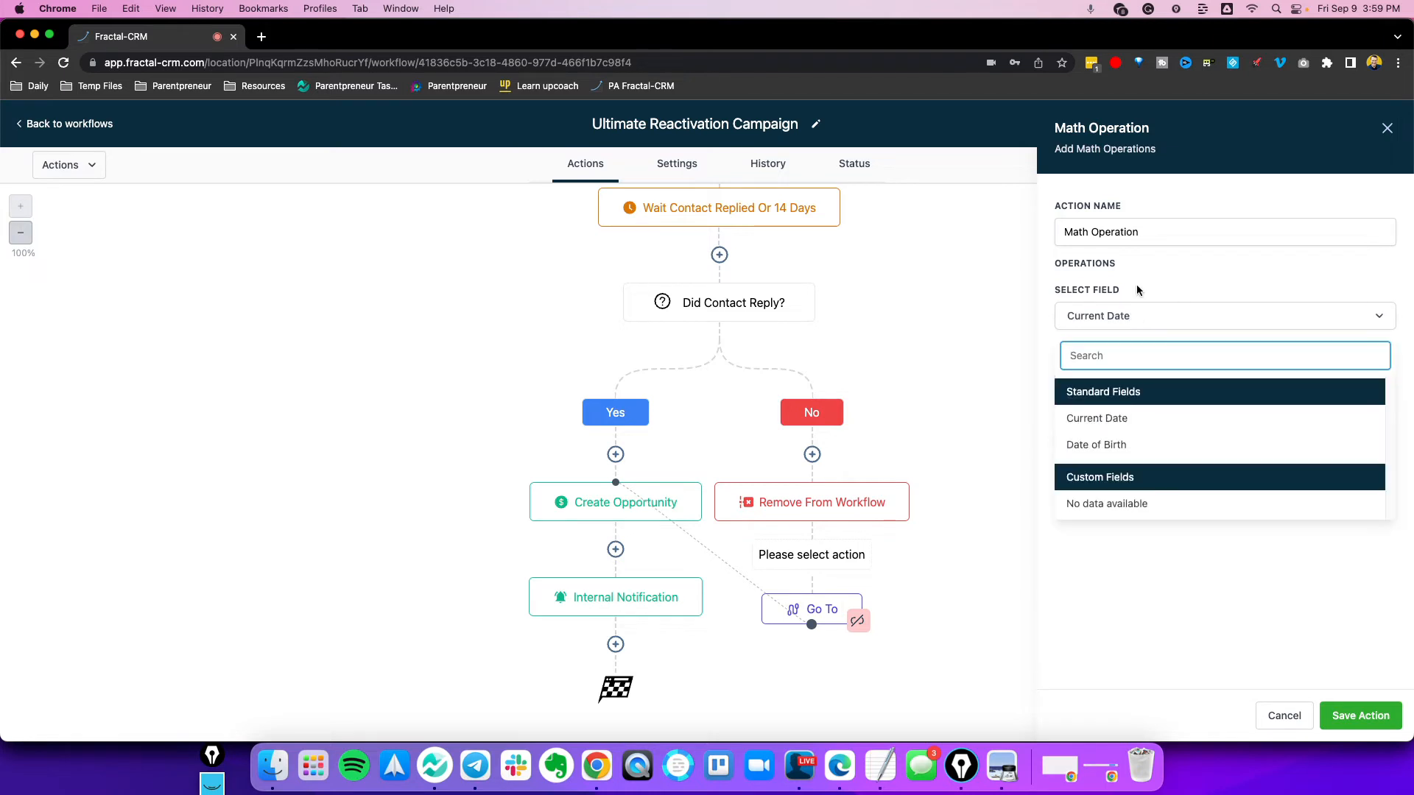
left_click(1136, 291)
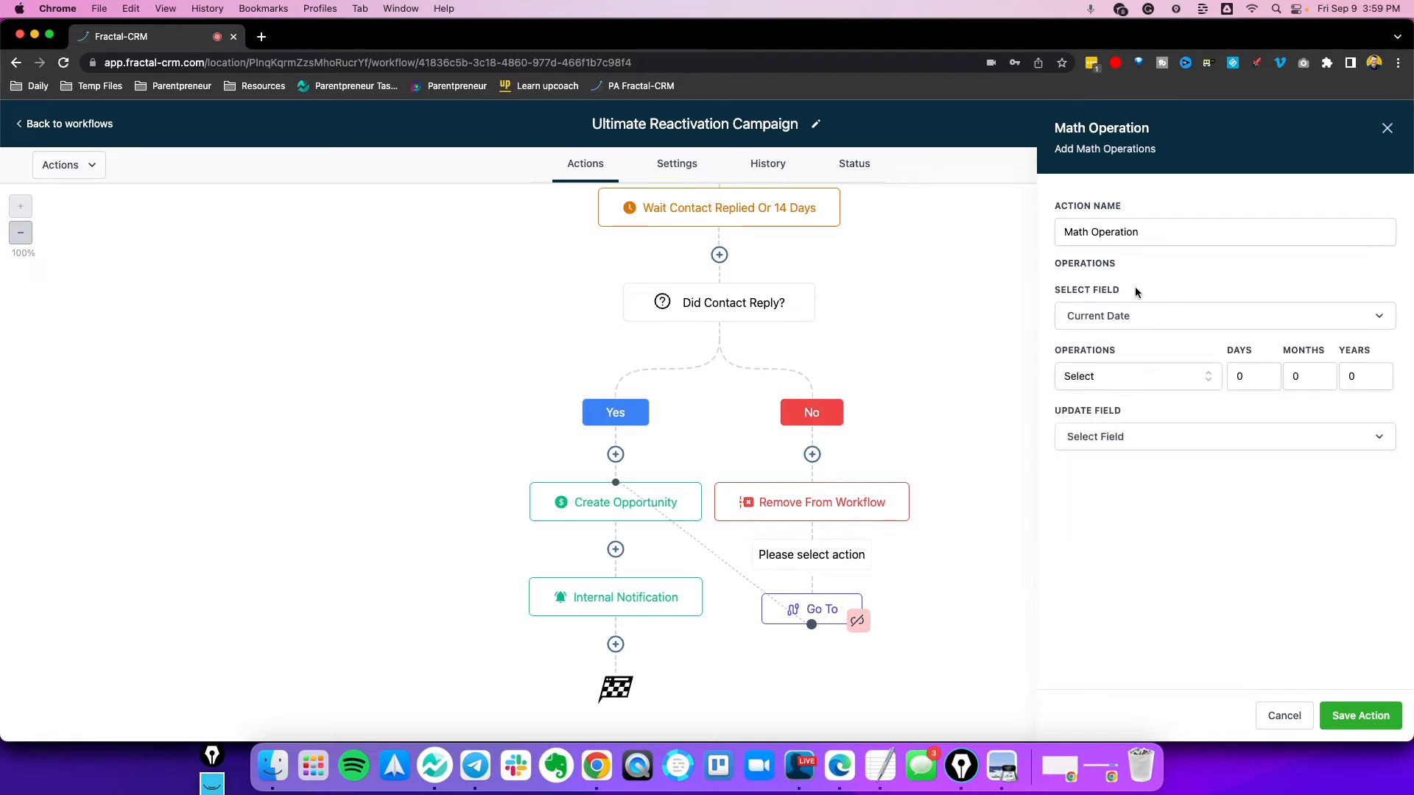
left_click(1133, 382)
left_click(1167, 411)
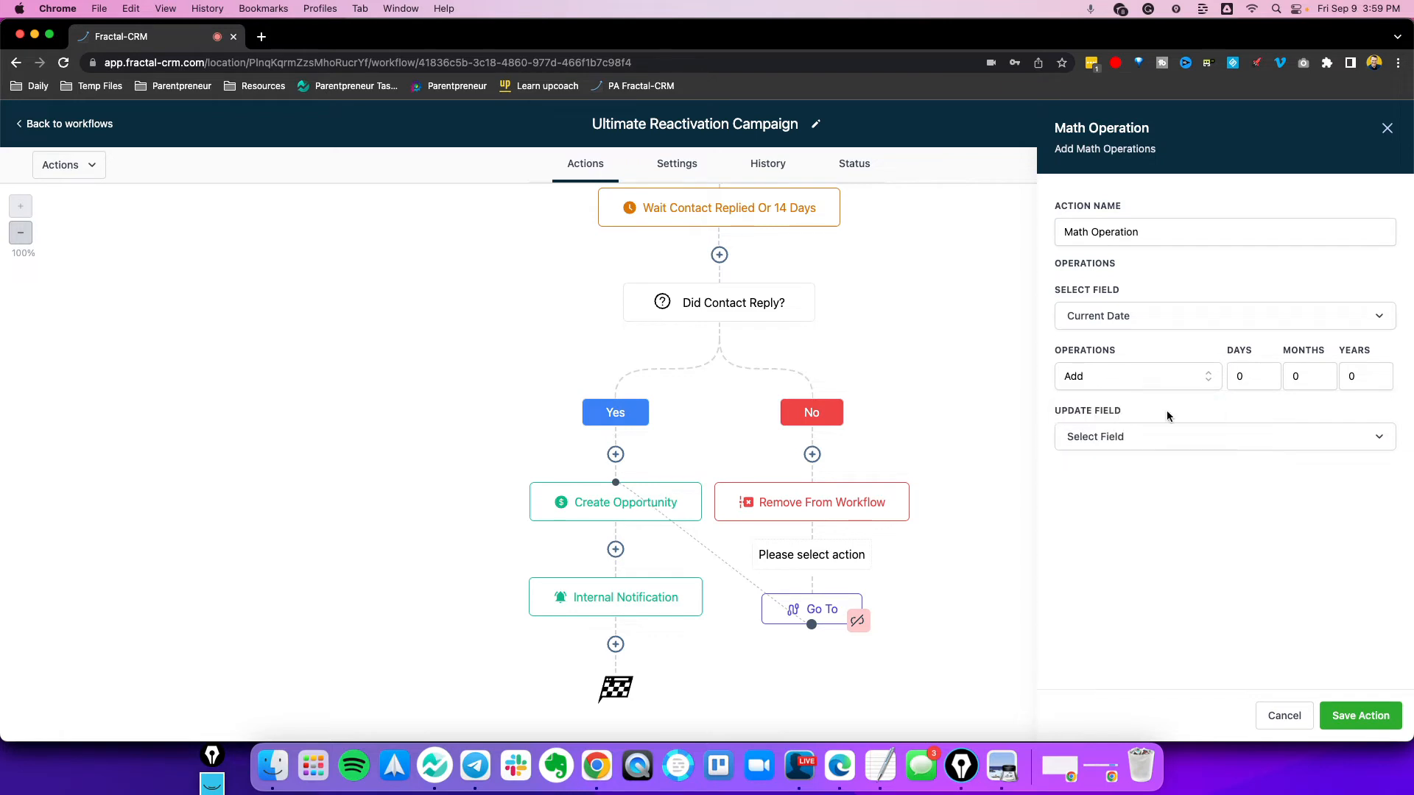
left_click(1244, 380)
key("BackSpace")
type("7")
left_click(1242, 543)
left_click(1361, 715)
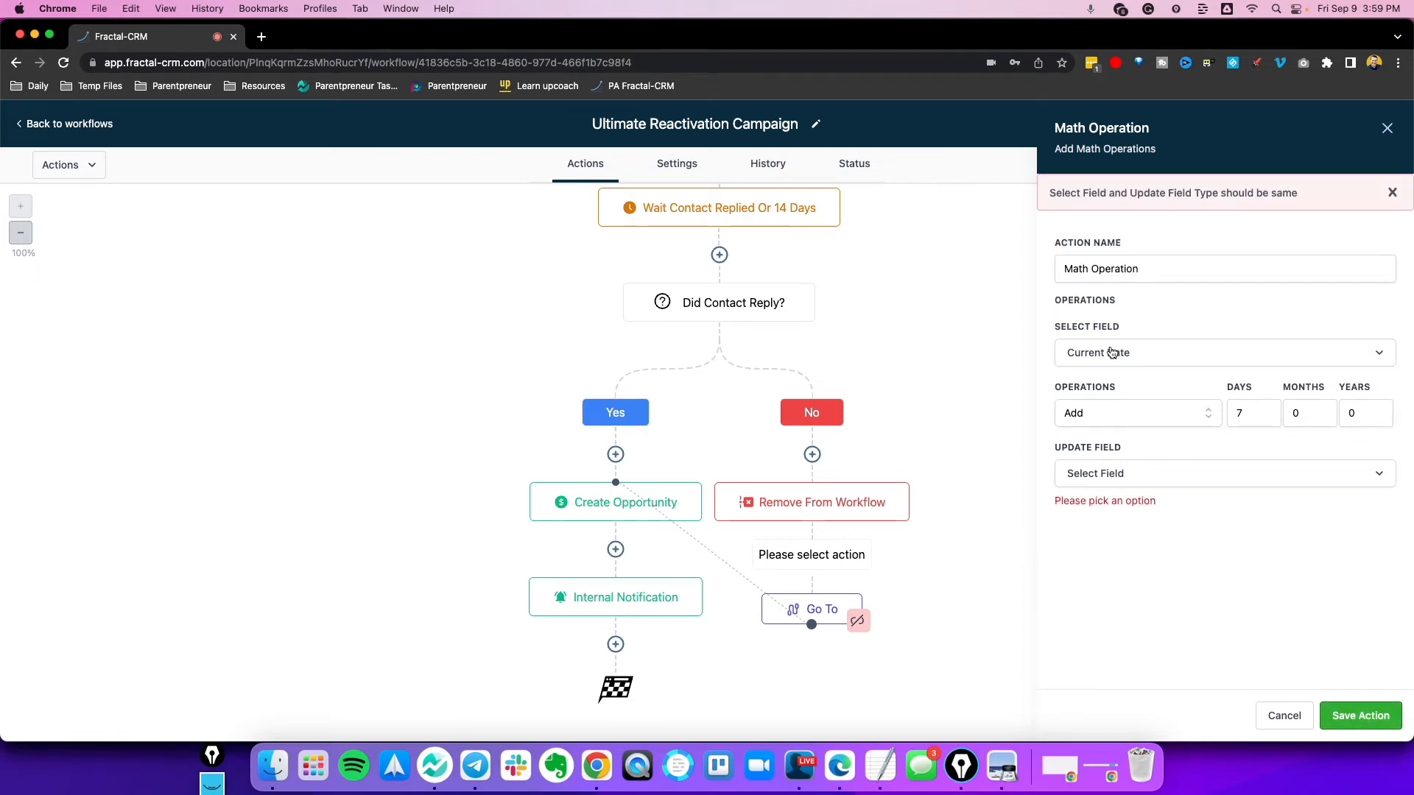
Choose Date of Birth as the update field, and cancel the Math Operation action
left_click(1142, 477)
left_click(1141, 573)
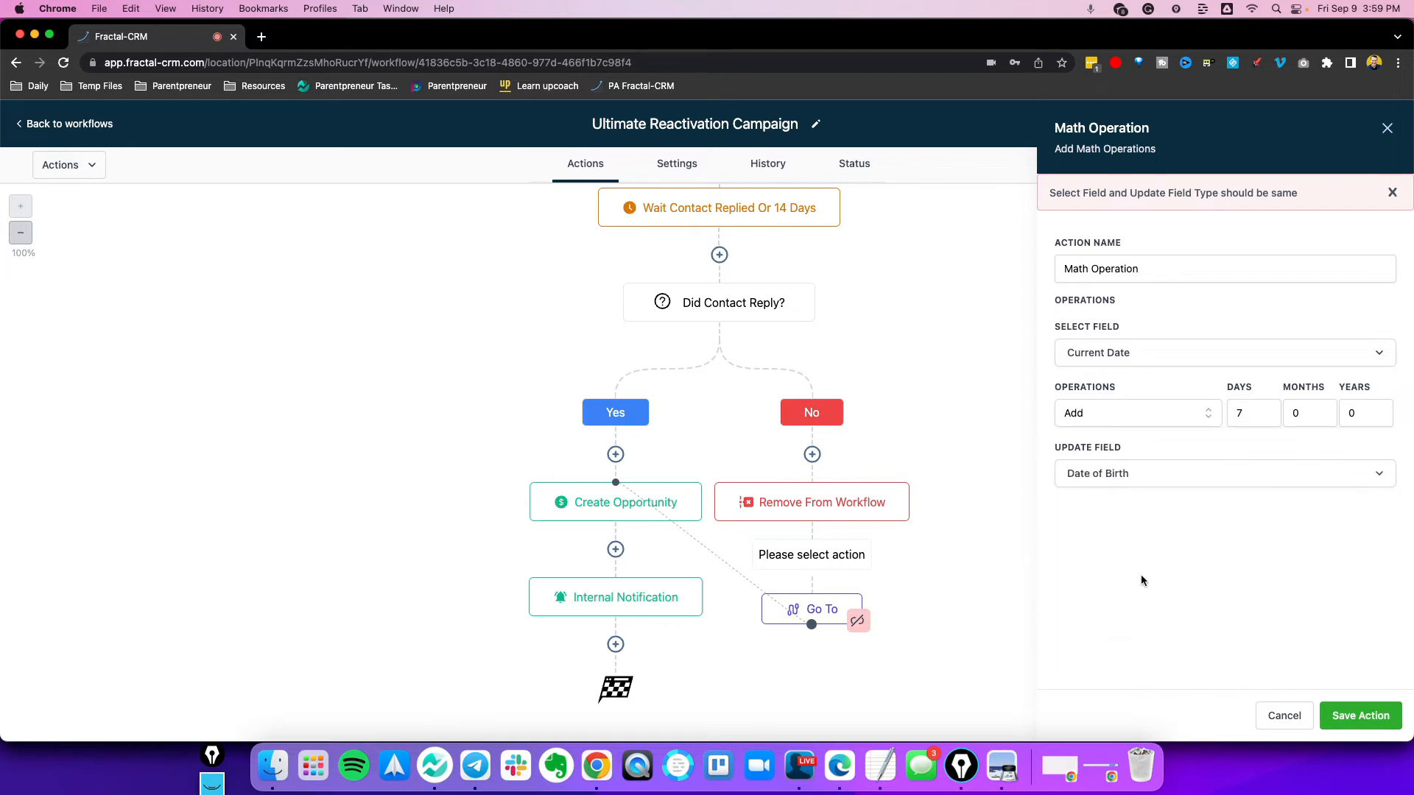
left_click(1136, 482)
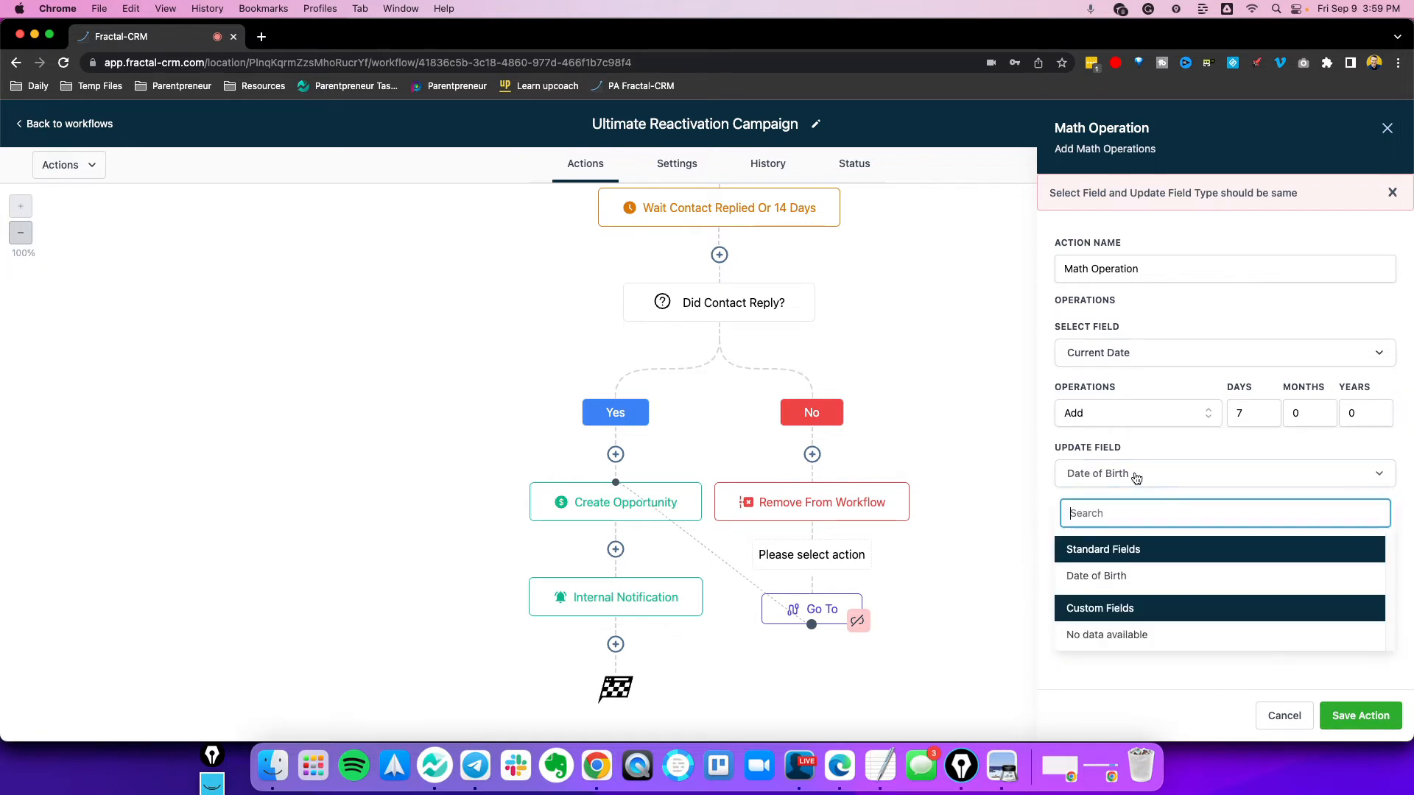
left_click(1189, 472)
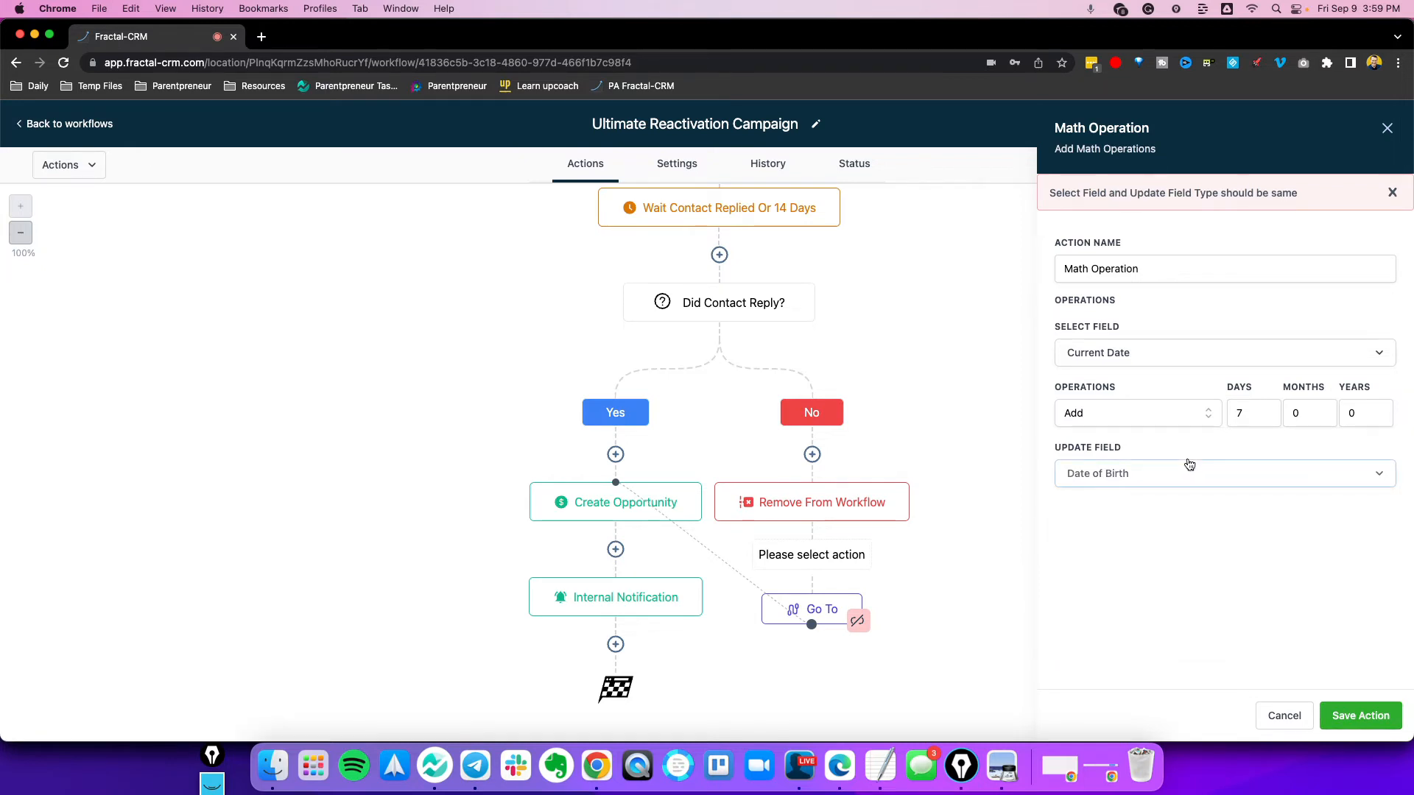
left_click(1281, 715)
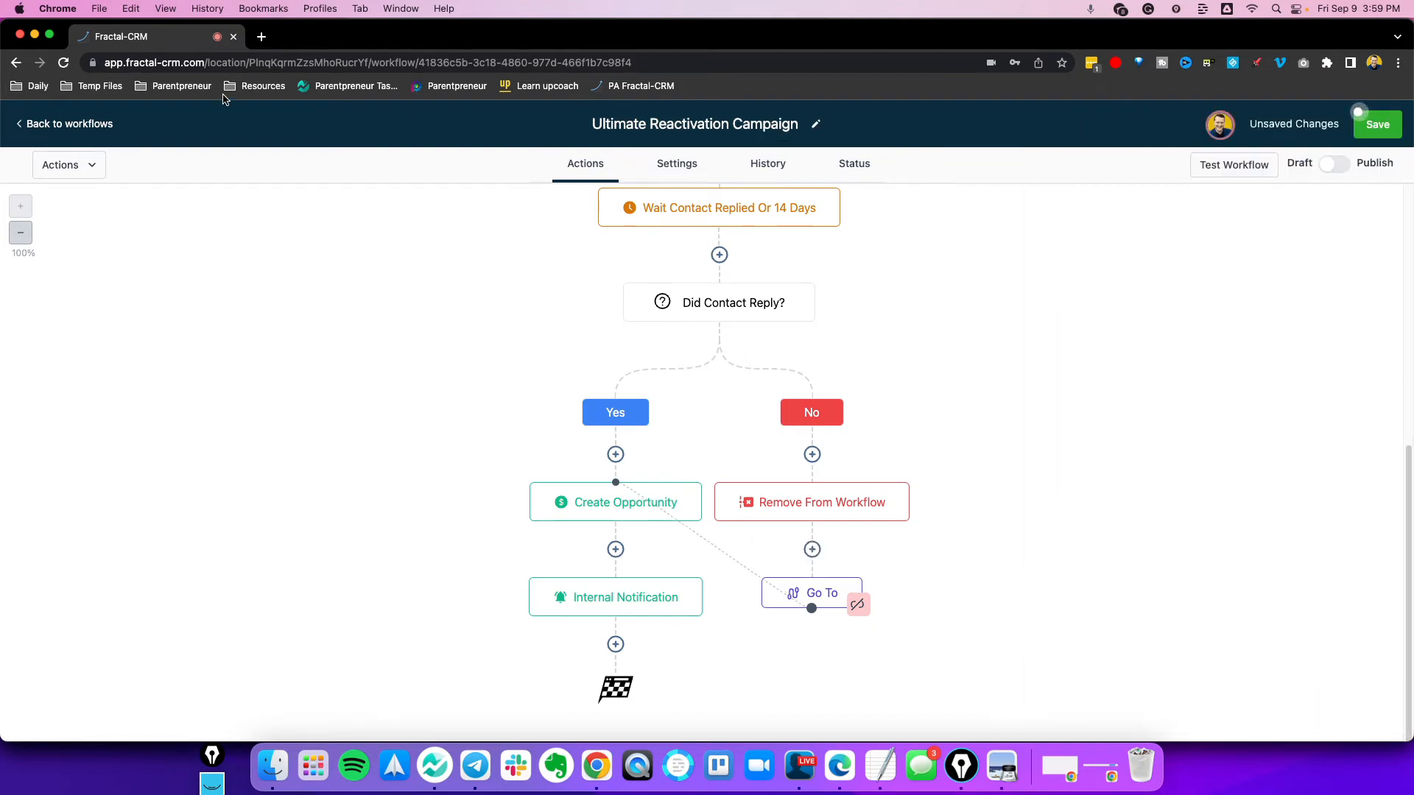
Leave the workflow editor for the workflows list, and open the funnels list in the Sites area
left_click(111, 125)
left_click(828, 477)
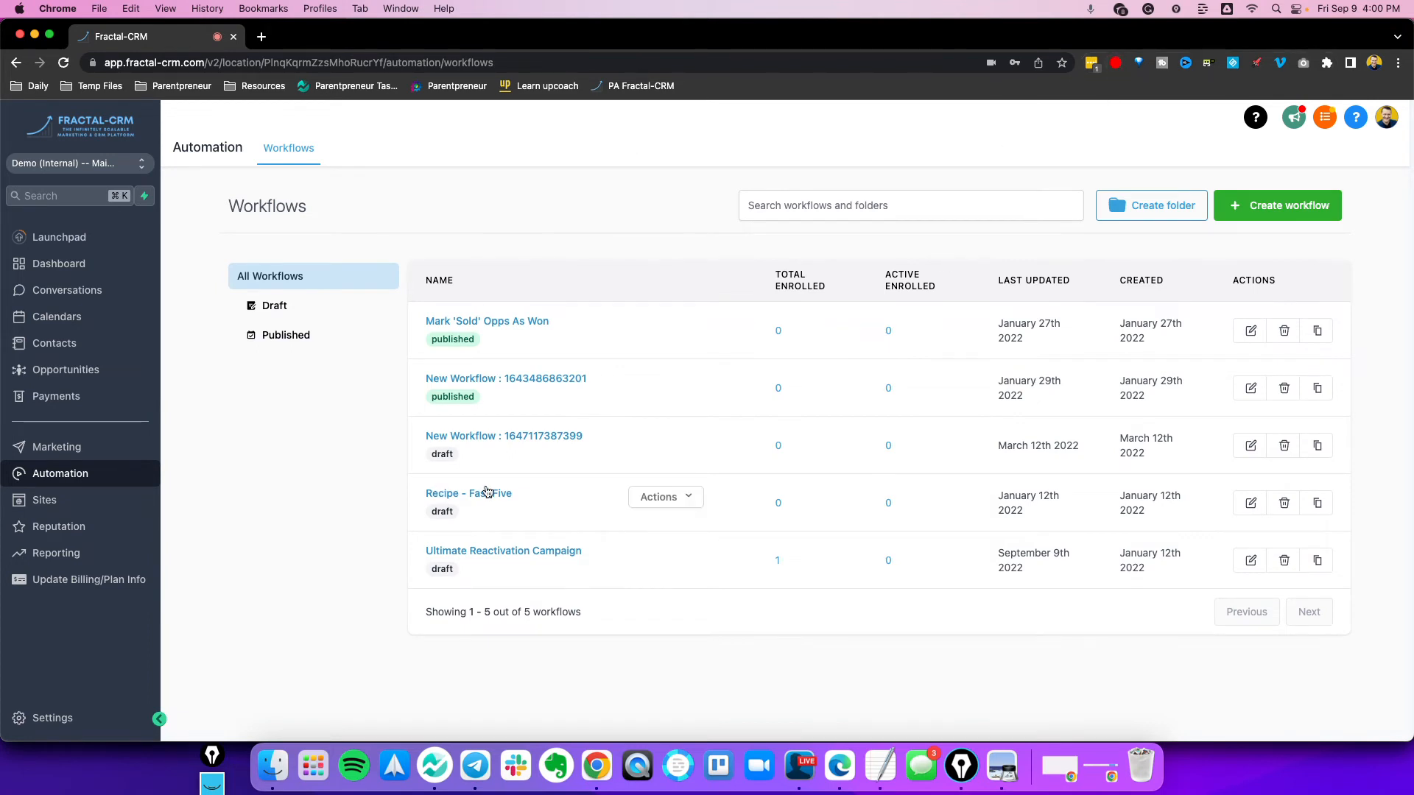
left_click(63, 500)
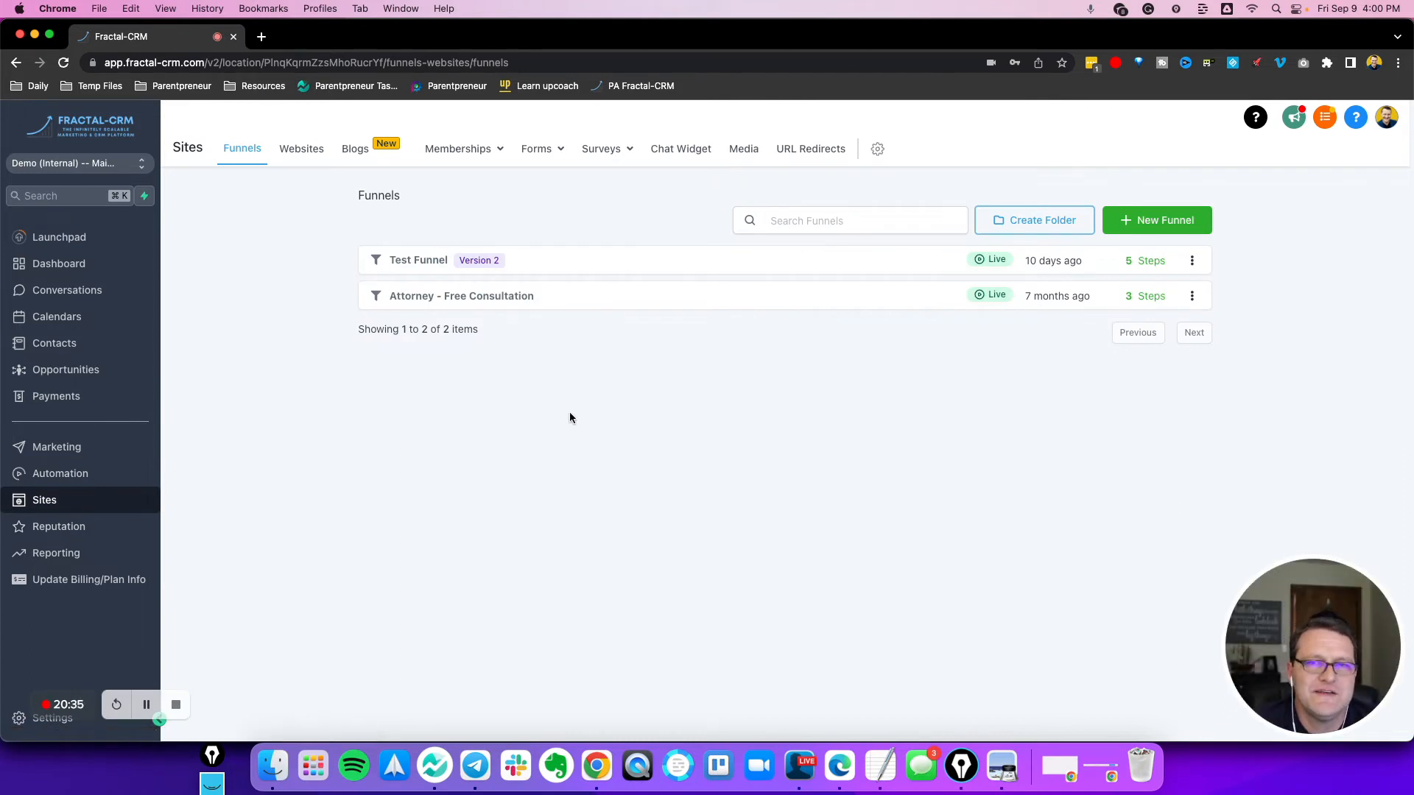
Start a new funnel from the template library, browse the industry template categories, and return to the funnels list without choosing one
left_click(1201, 218)
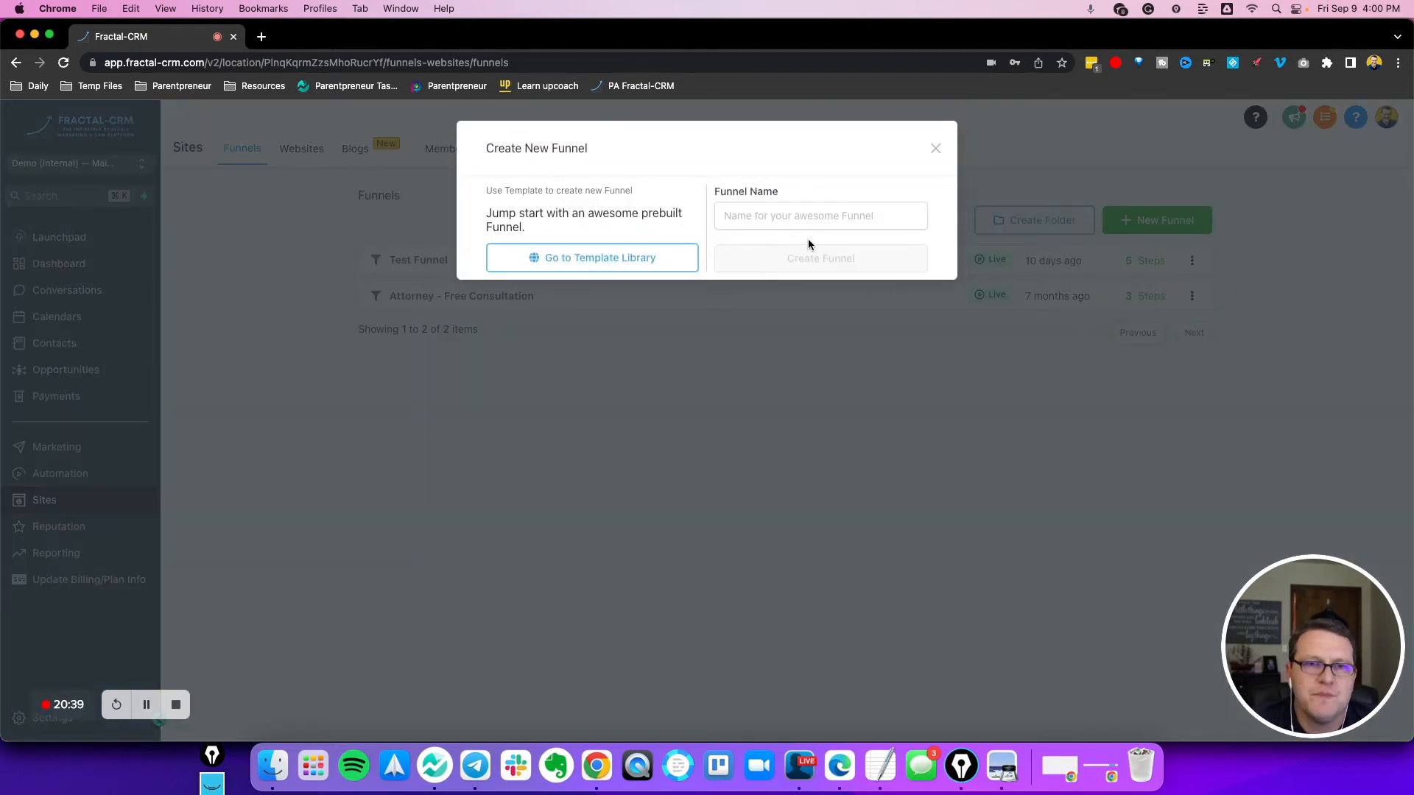
left_click(689, 258)
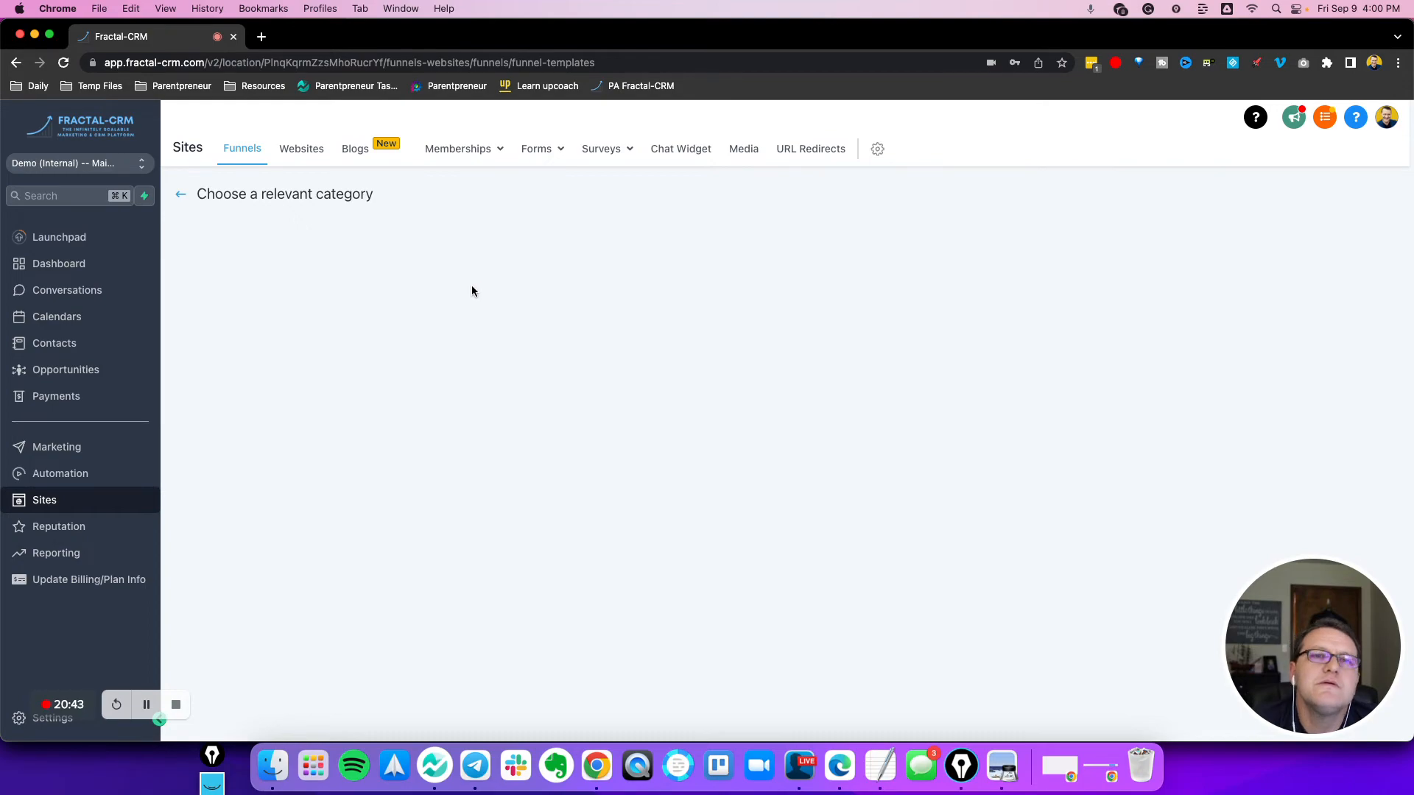
scroll(471, 286, "down", 4)
scroll(529, 290, "down", 20)
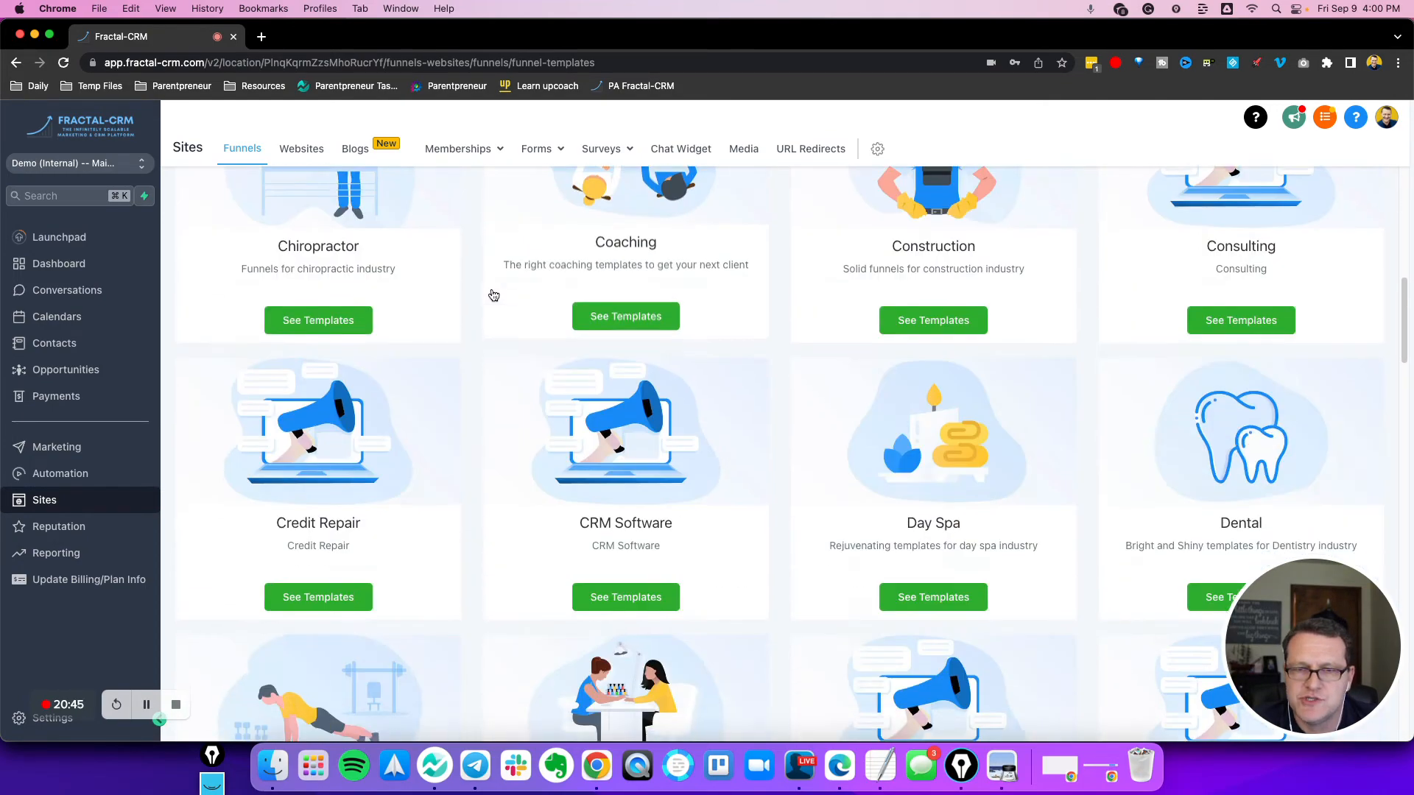
scroll(541, 284, "down", 20)
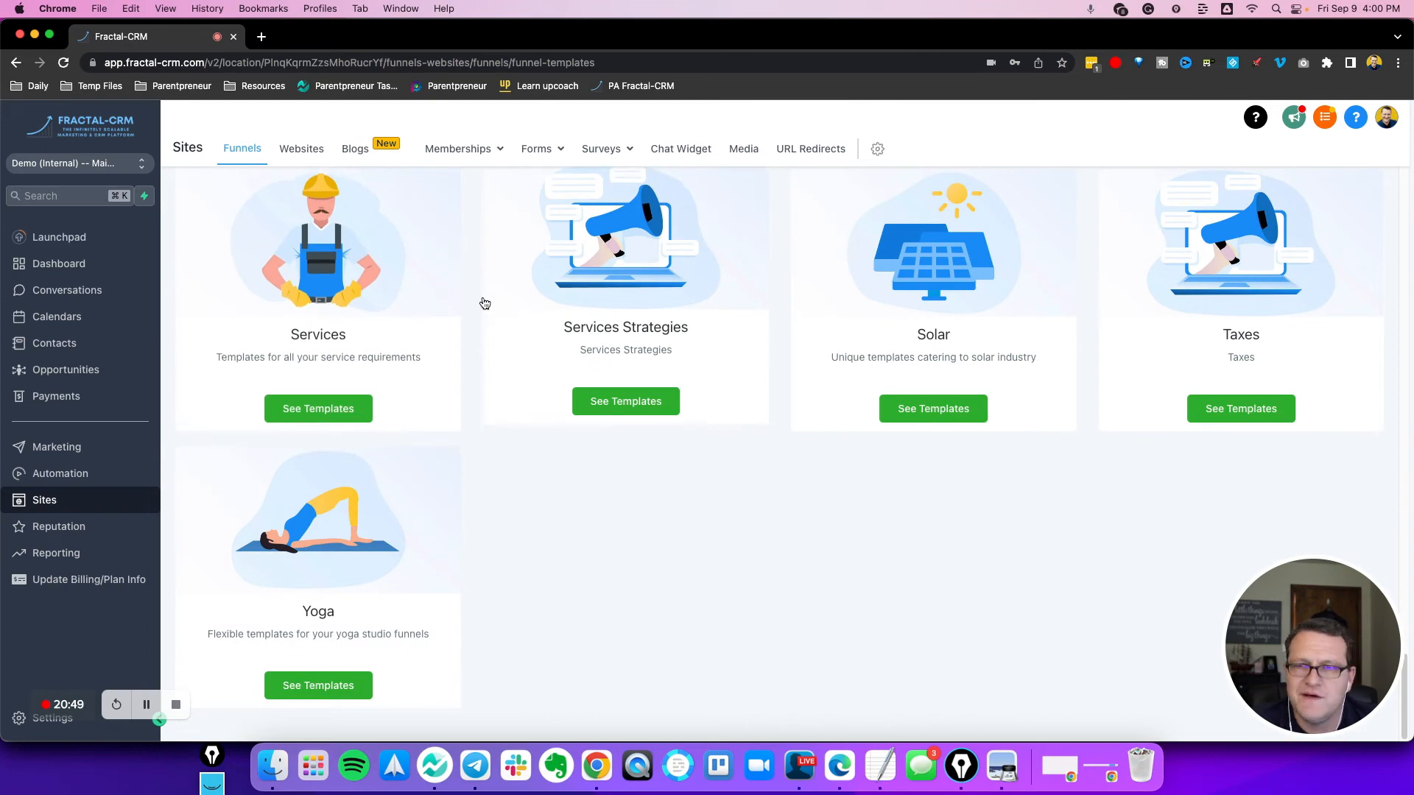
scroll(501, 287, "up", 4)
scroll(512, 272, "down", 4)
scroll(510, 274, "up", 4)
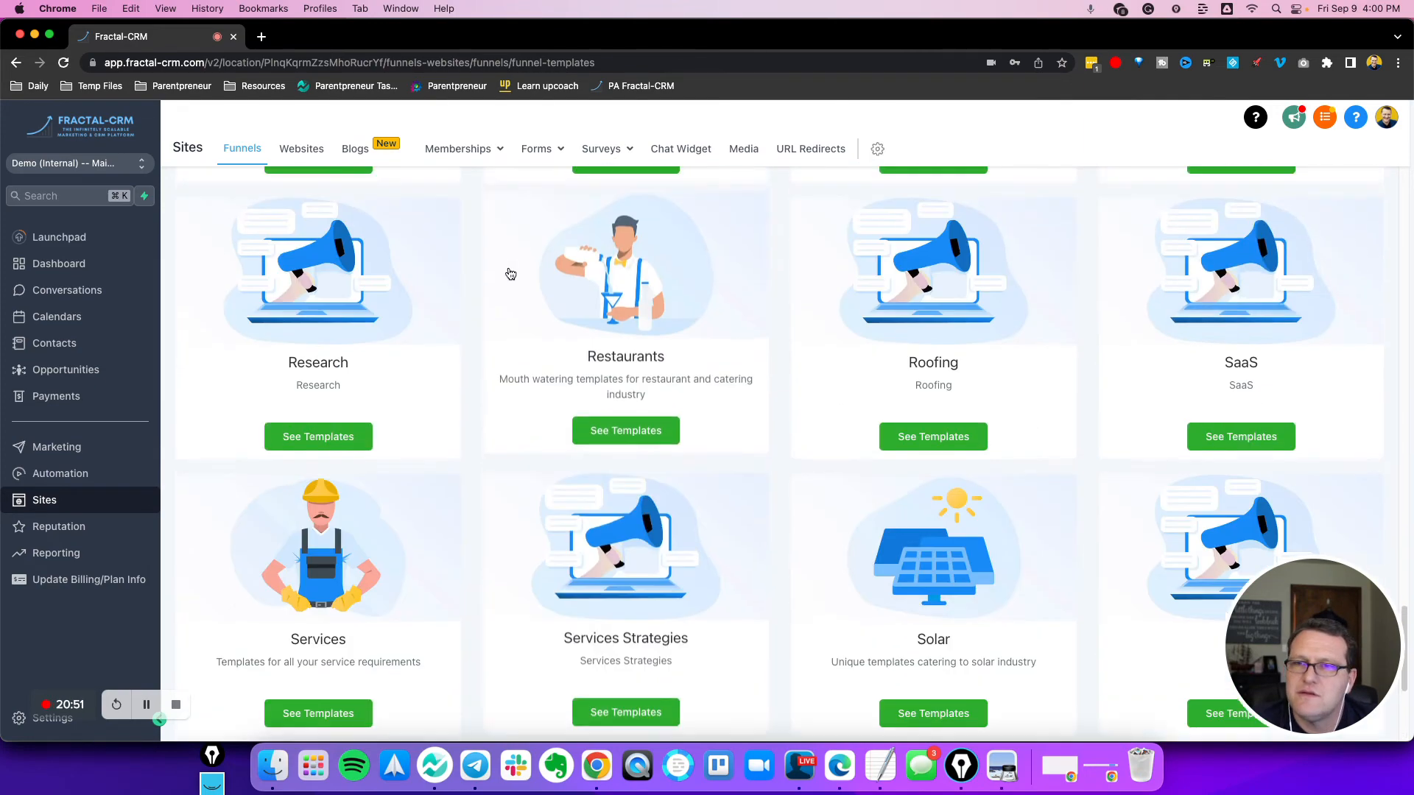
scroll(510, 273, "up", 20)
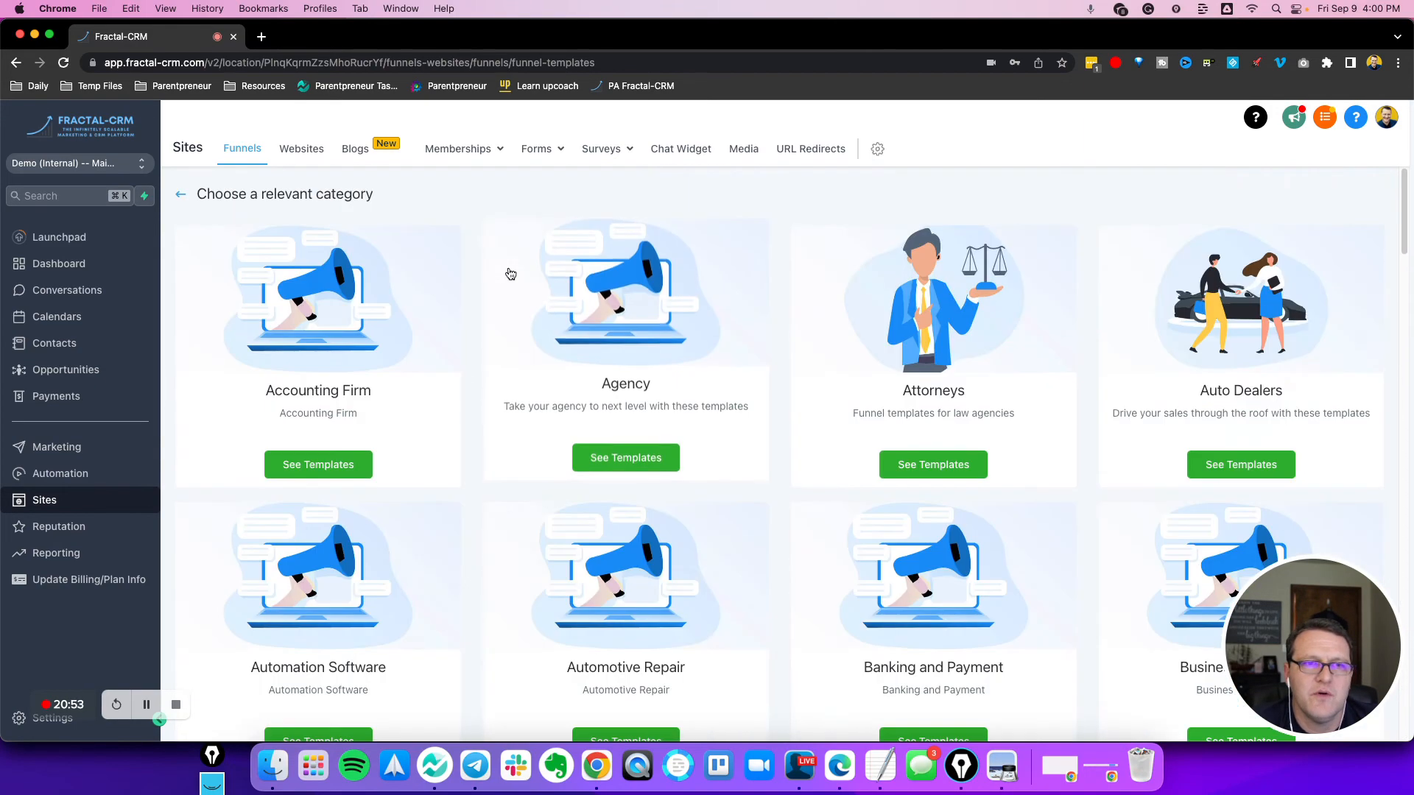
left_click(179, 198)
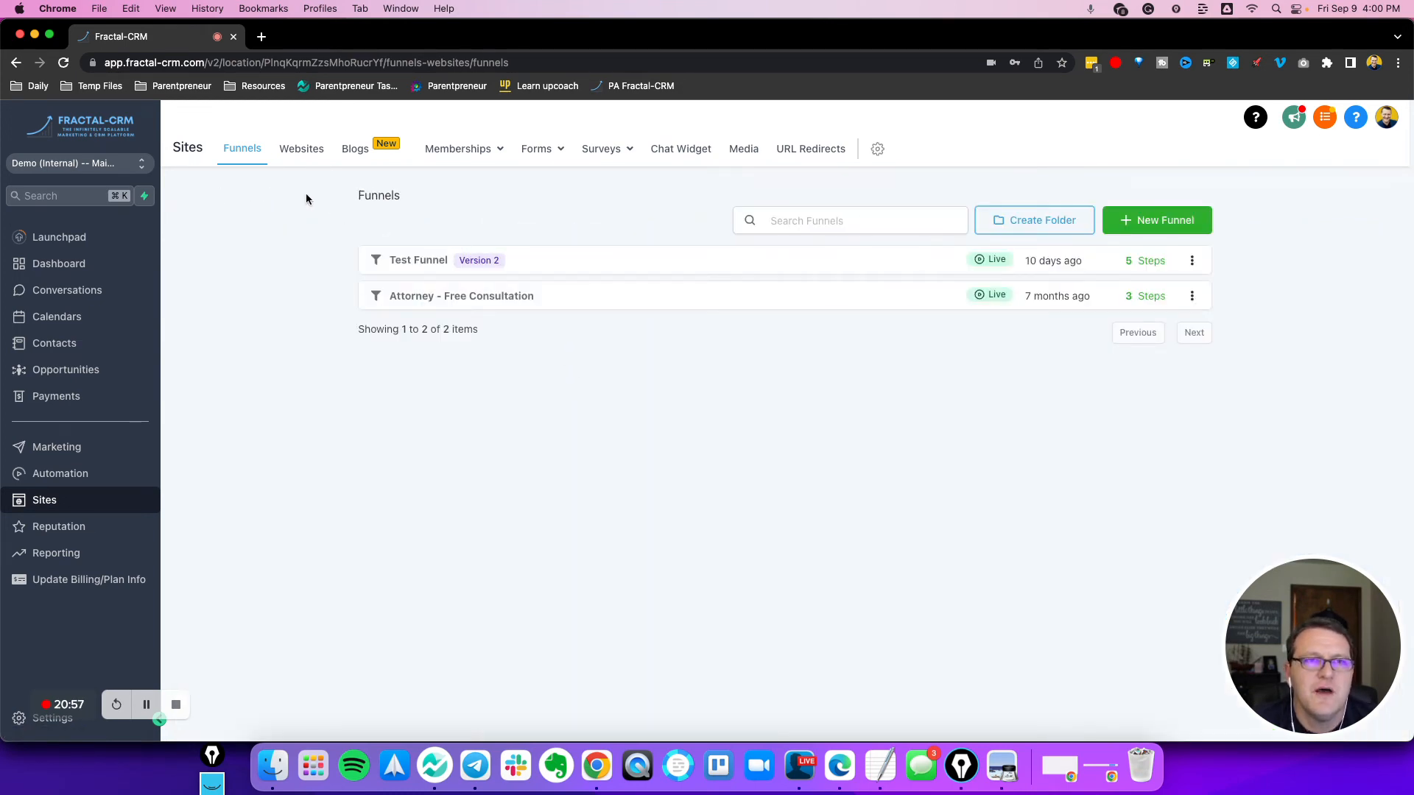
View the Websites and Blogs sections of the Sites area, and return to the funnels list
left_click(301, 149)
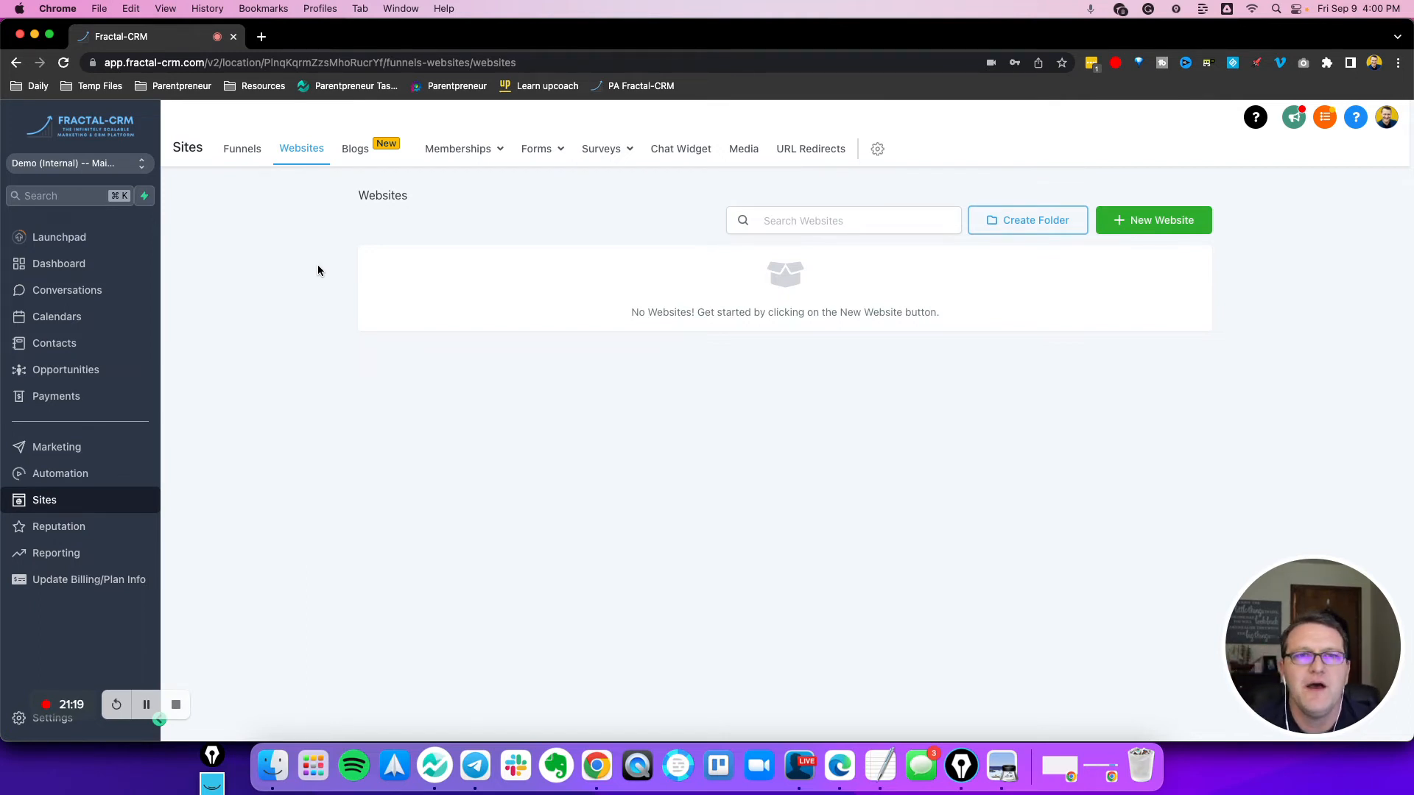
left_click(365, 158)
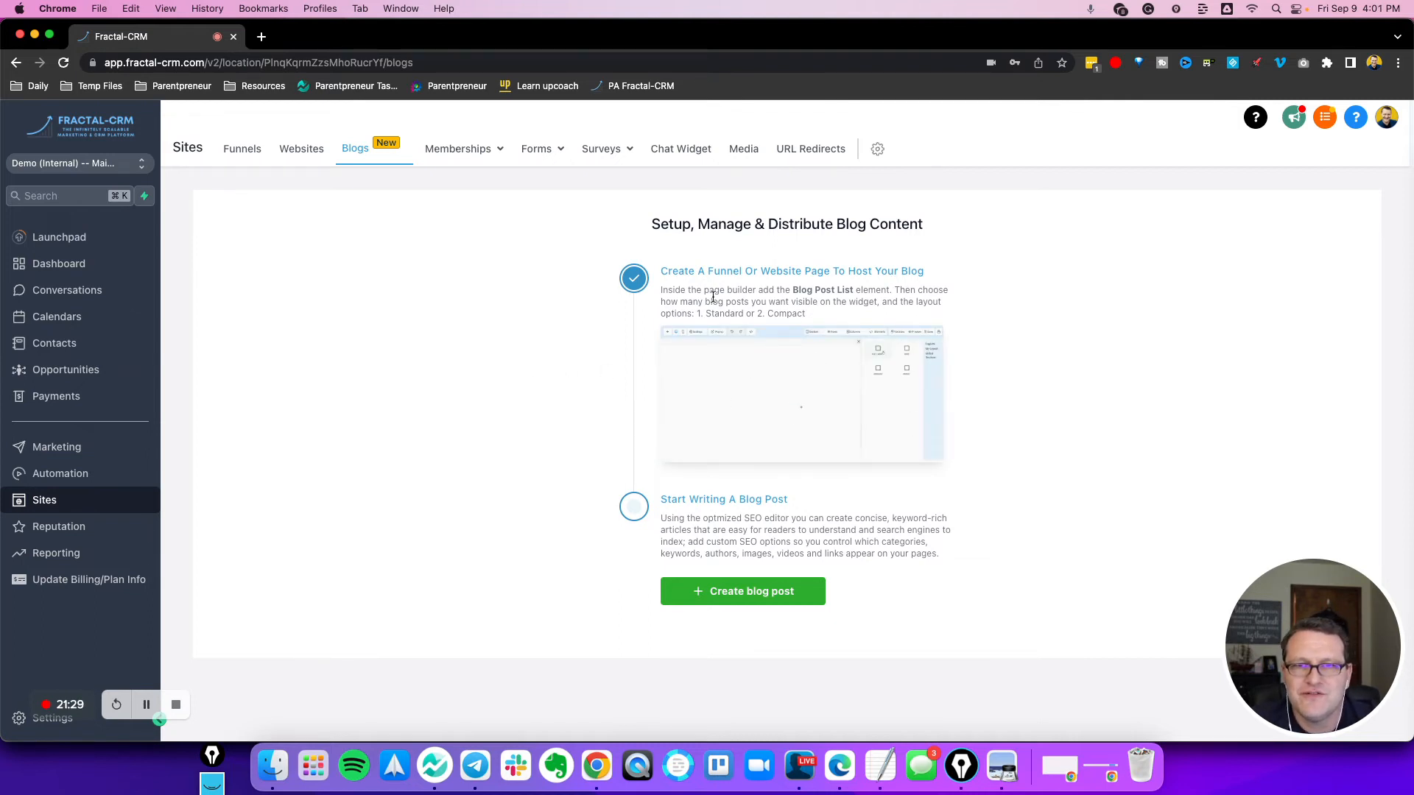
left_click(258, 150)
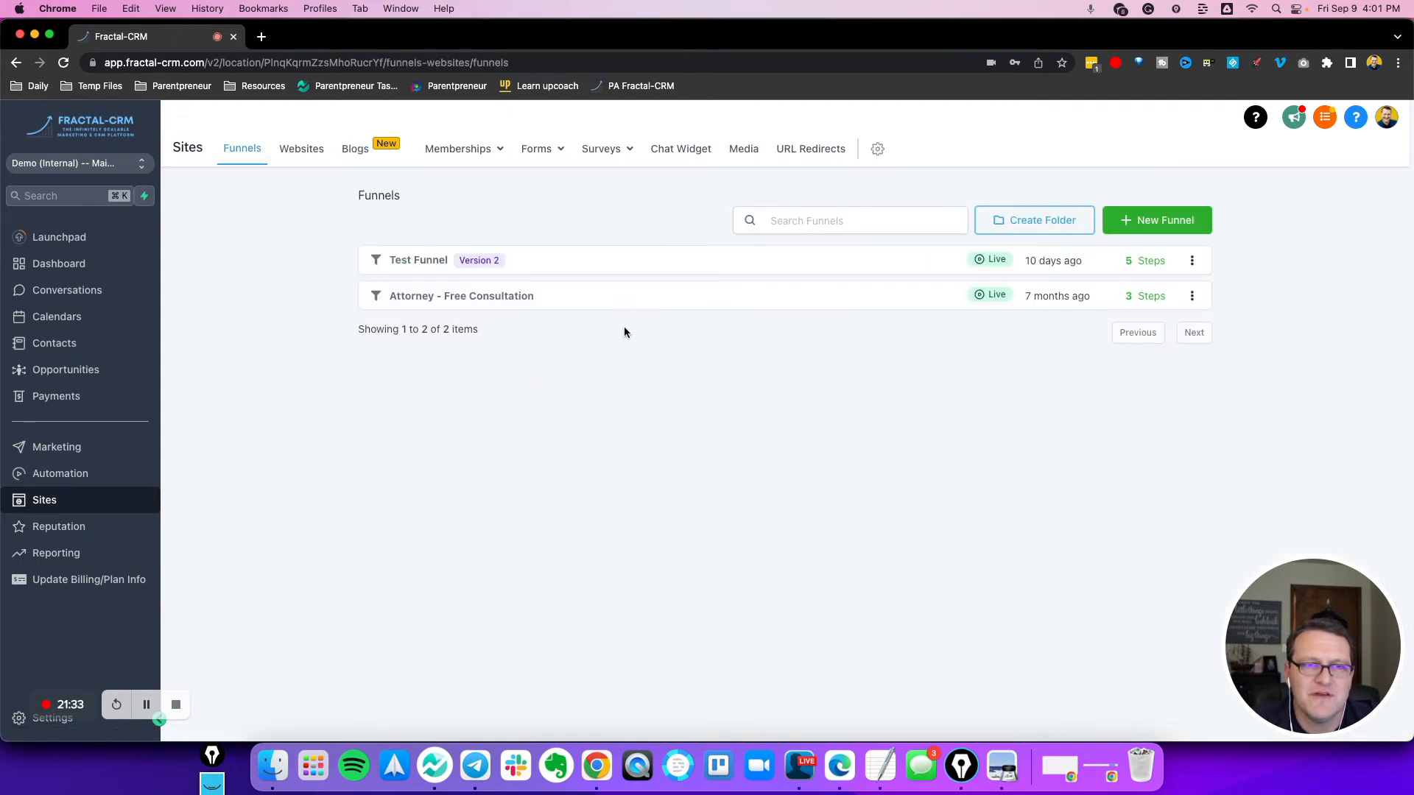
Open Test Funnel and edit the control page of its Optin step in the same browser tab
left_click(625, 297)
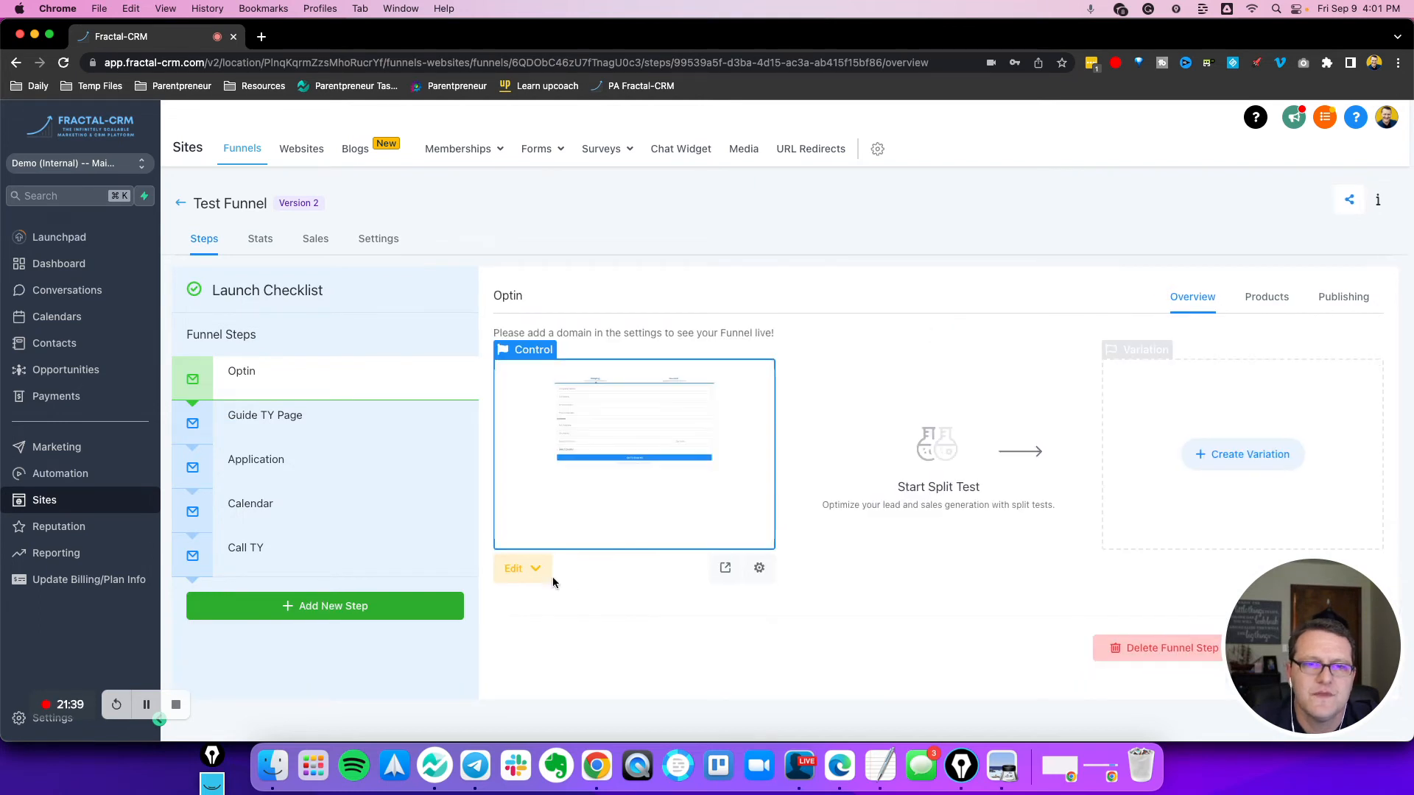
left_click(545, 575)
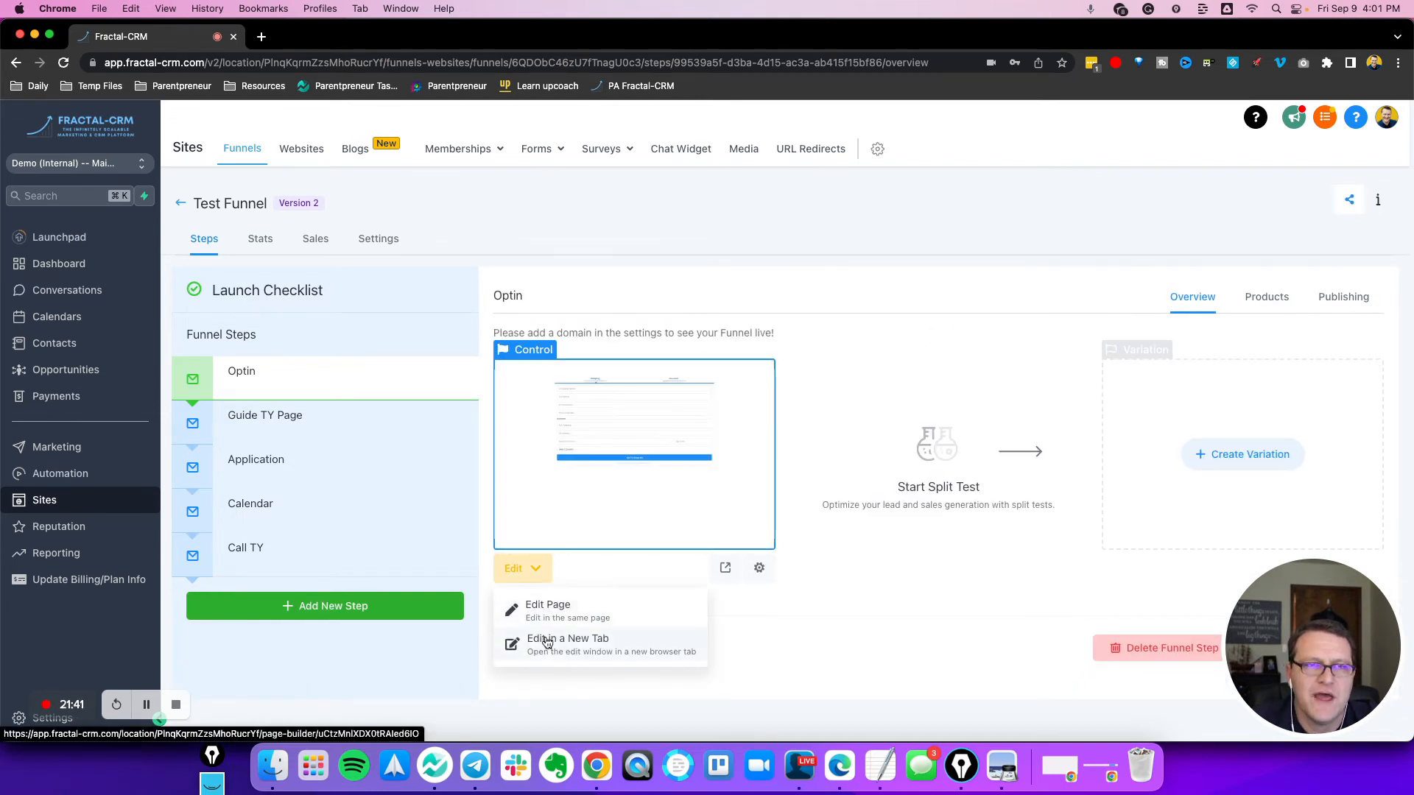
left_click(553, 618)
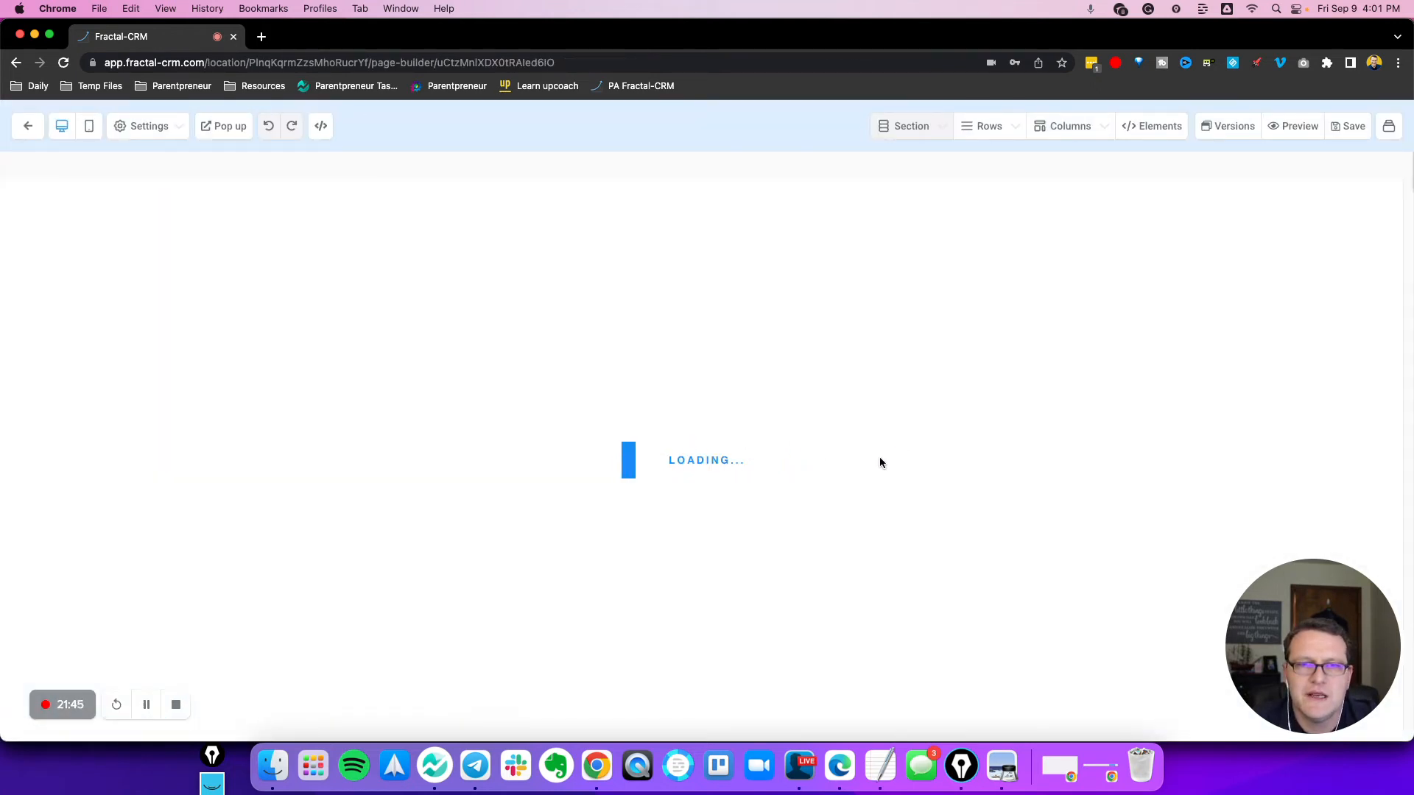
Browse the page elements that can be added below the two-step order form, and search them for "blog"
scroll(823, 374, "down", 1)
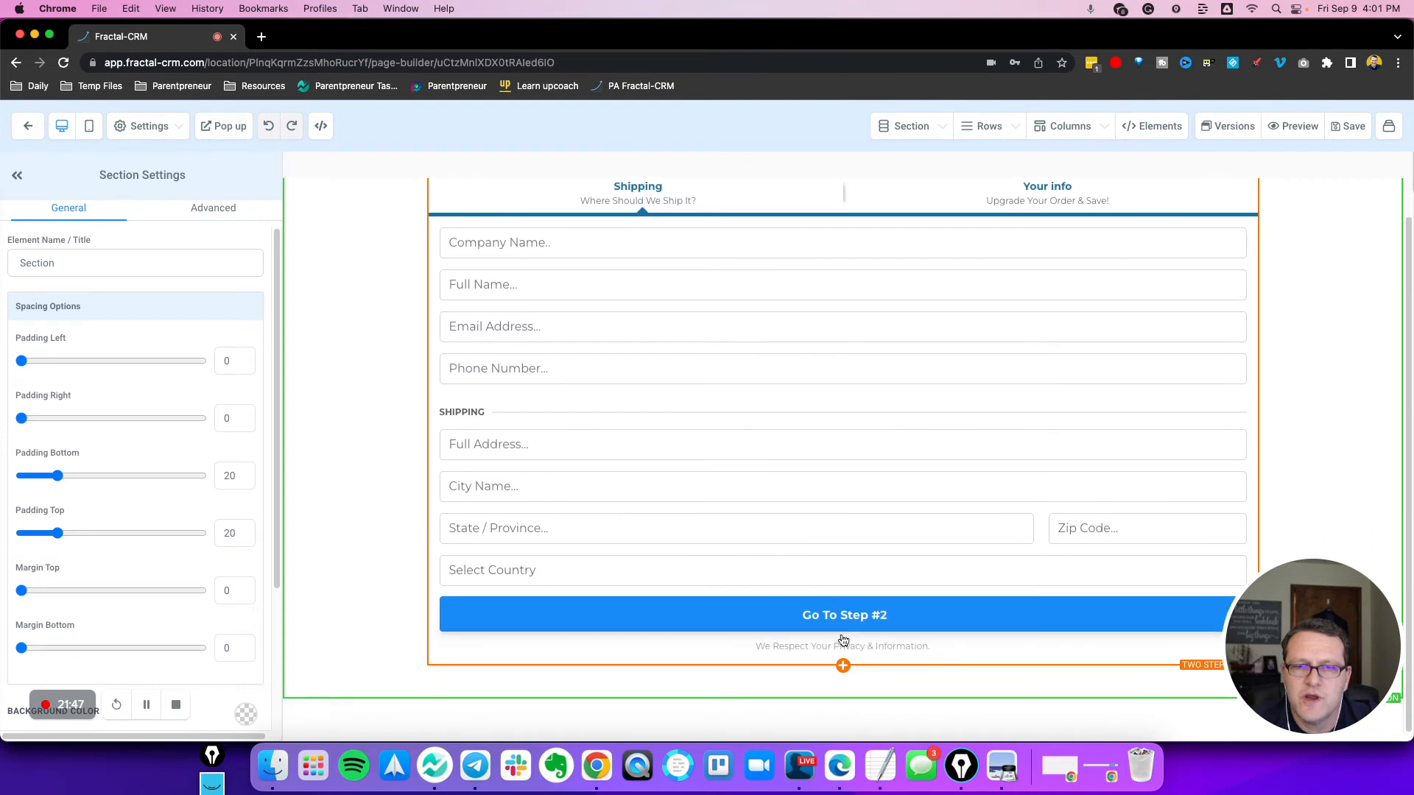
left_click(844, 684)
scroll(1199, 306, "down", 10)
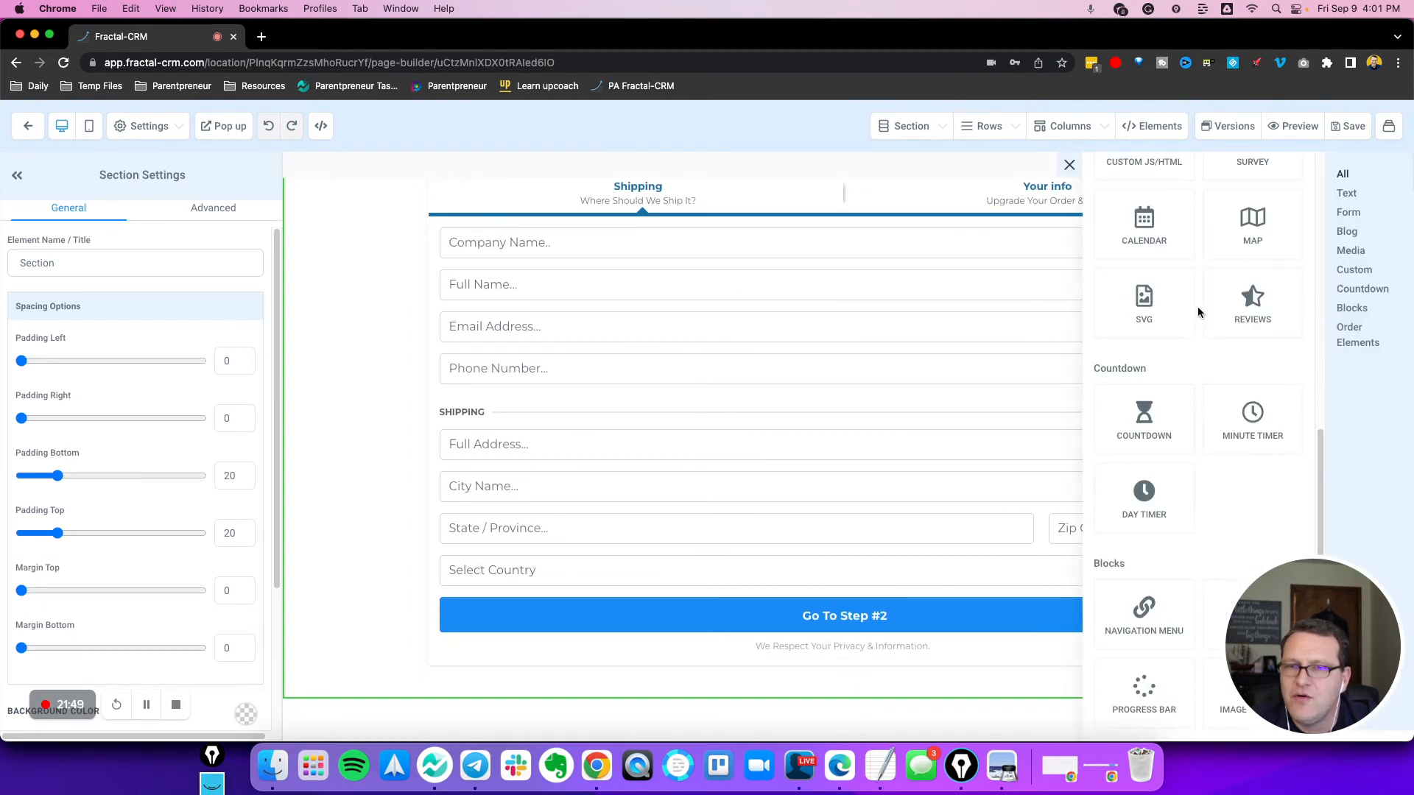
scroll(1200, 306, "down", 3)
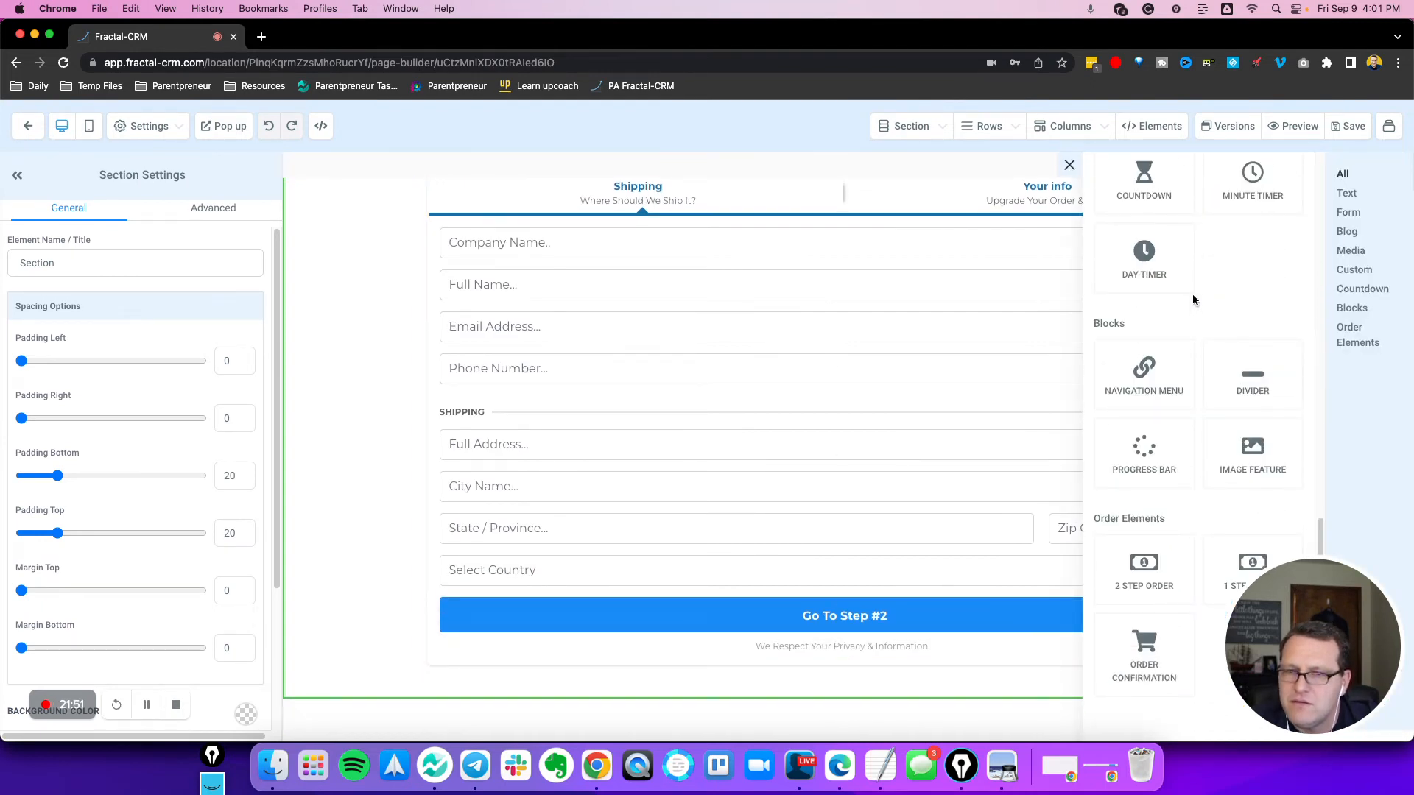
scroll(1191, 299, "up", 10)
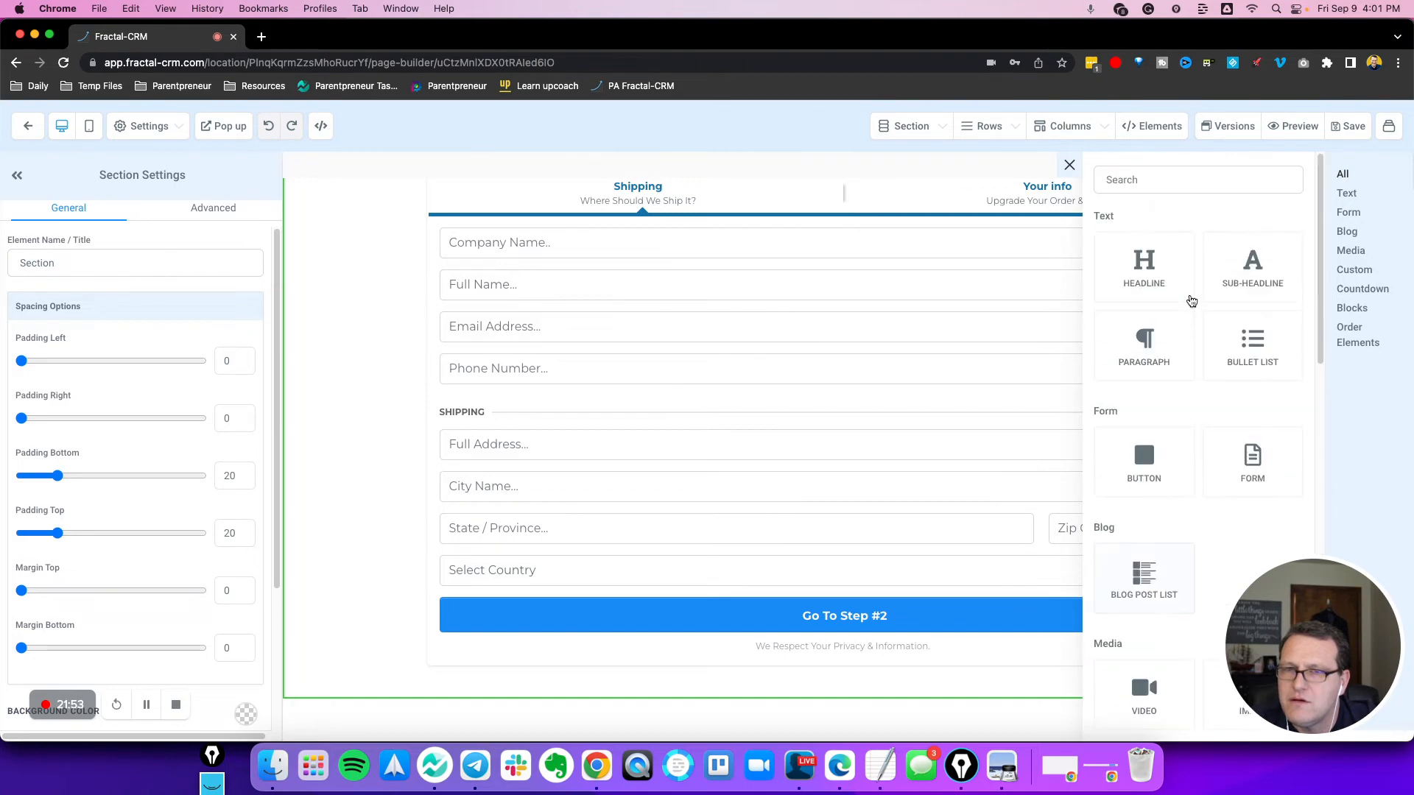
scroll(1192, 300, "down", 6)
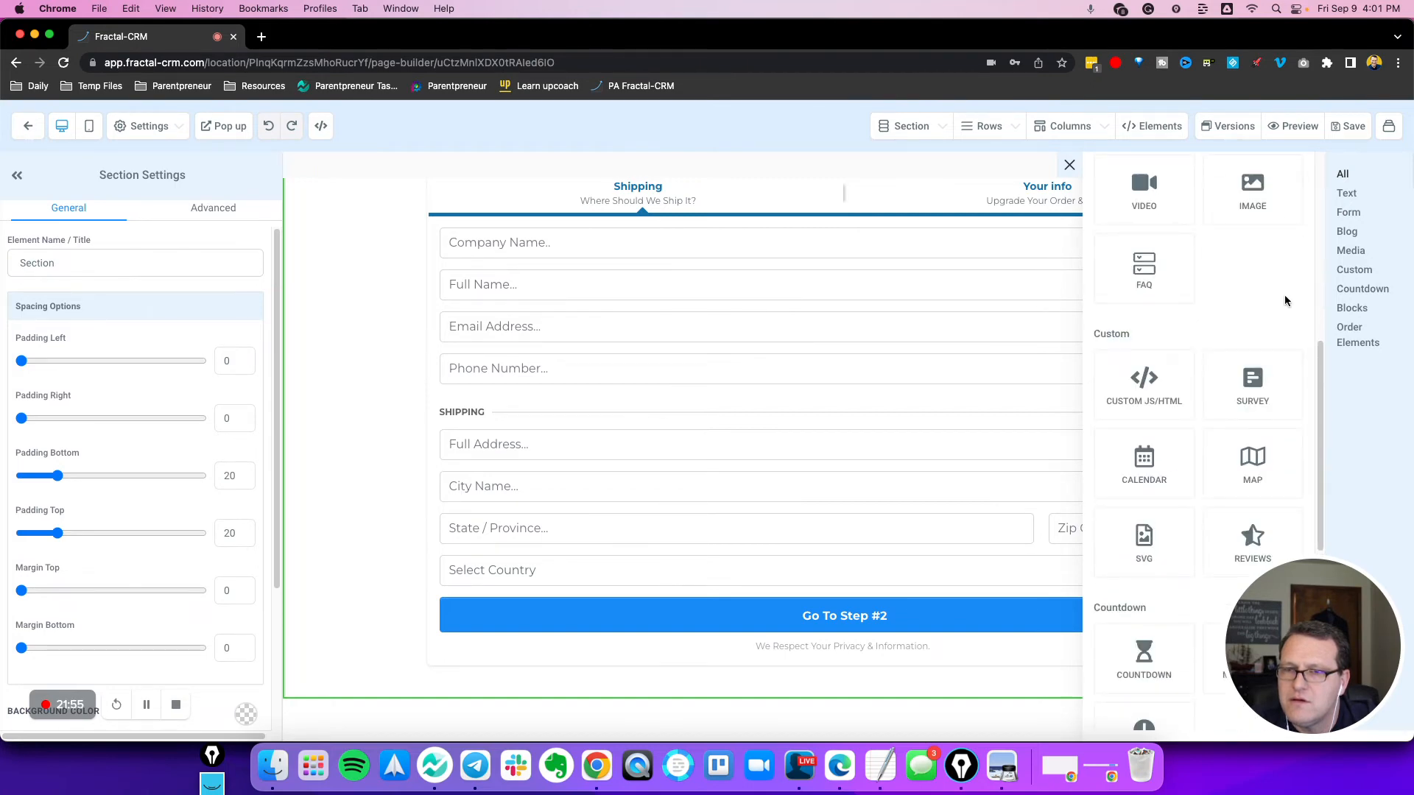
scroll(1252, 287, "up", 7)
left_click(1160, 181)
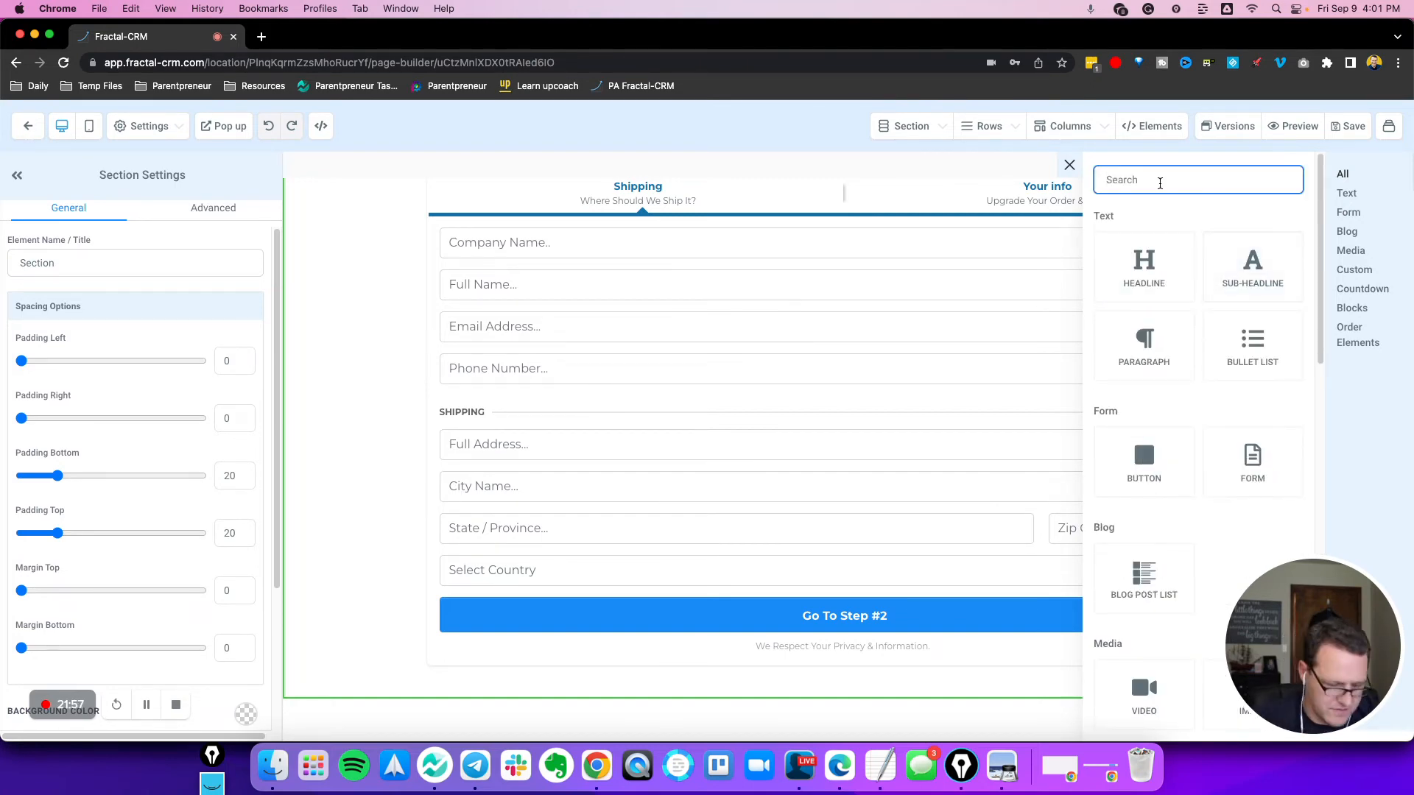
type("blog")
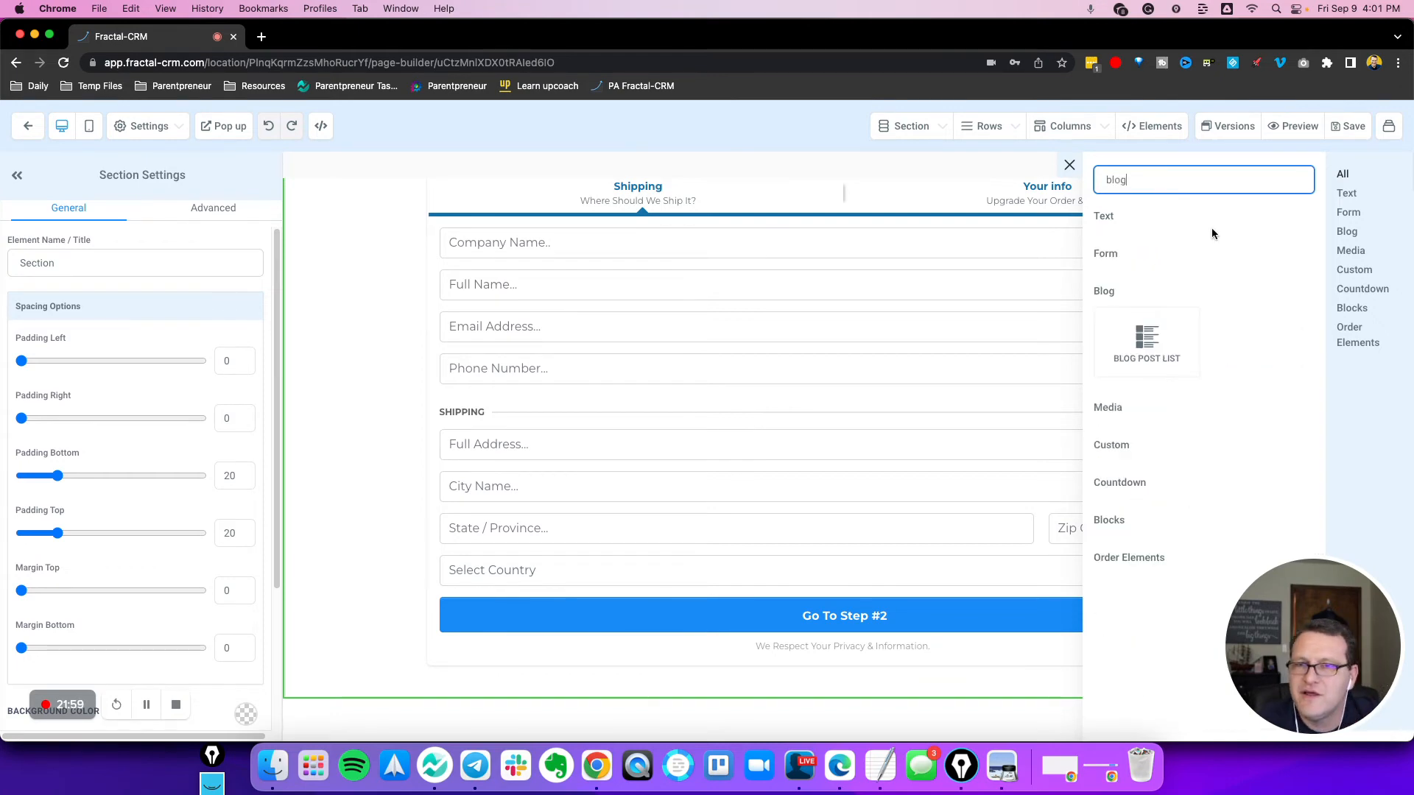
Add a Blog Post List element to the page below the two-step order form
left_click_drag(1174, 337, 817, 667)
scroll(985, 367, "down", 4)
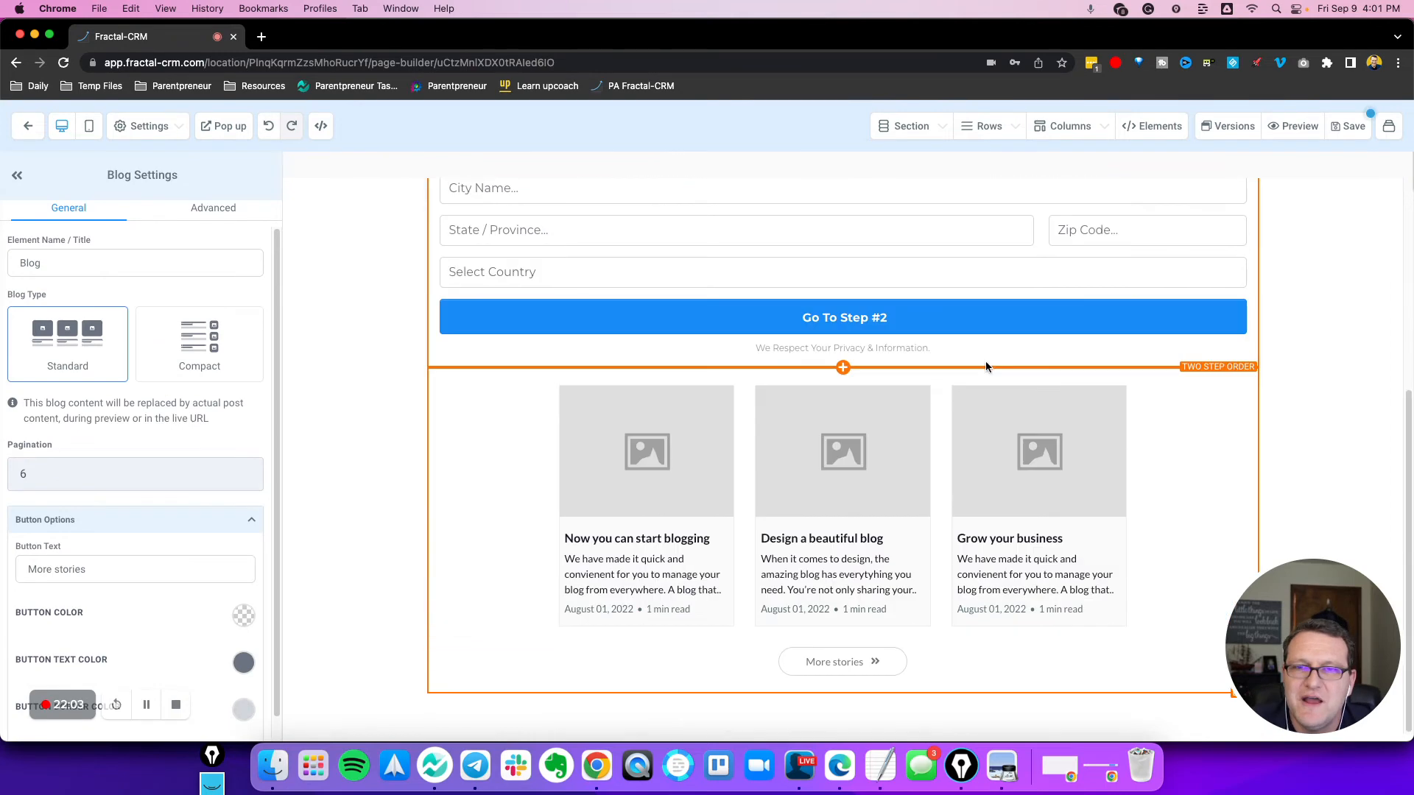
left_click(395, 554)
Try the Compact blog type on the blog post list, and return it to Standard
left_click(617, 479)
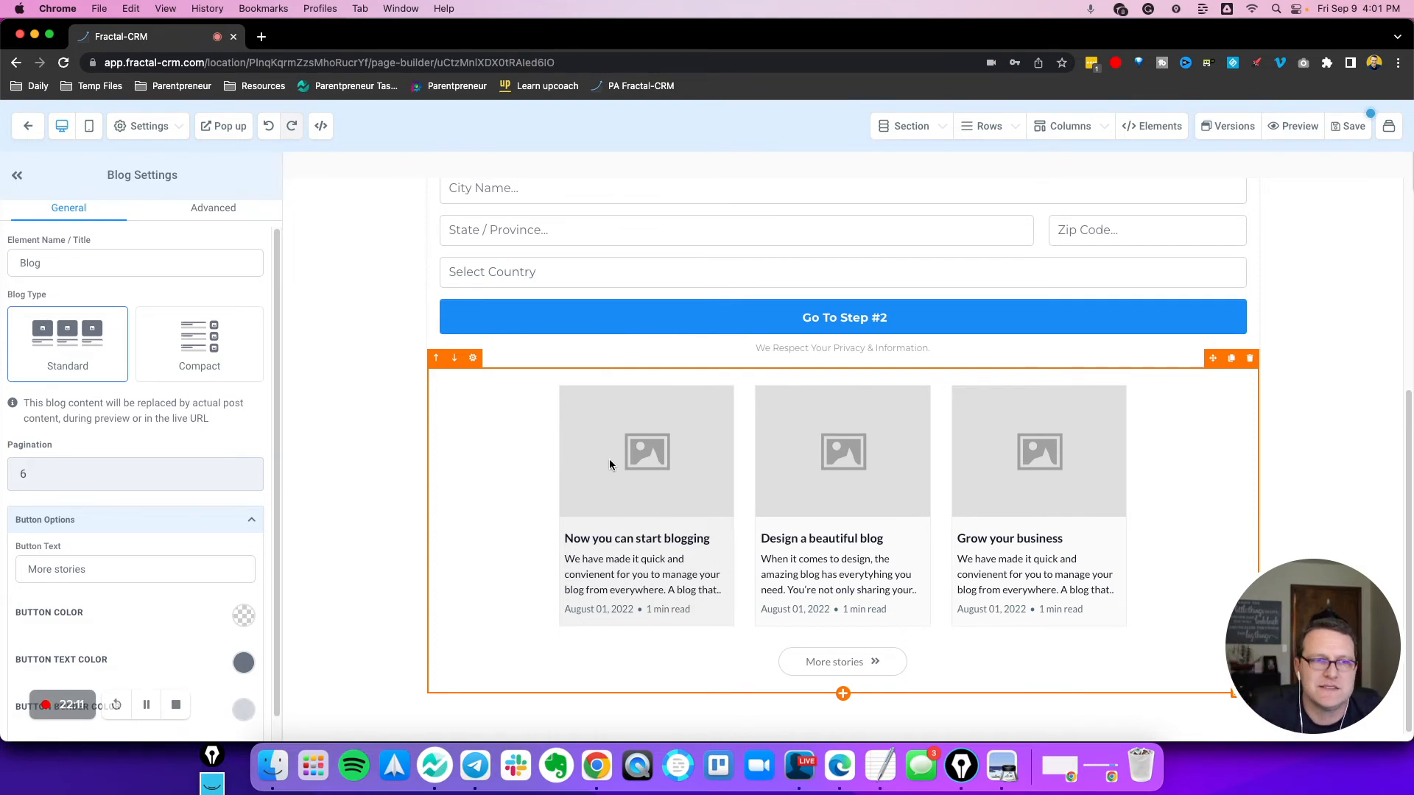
left_click(148, 365)
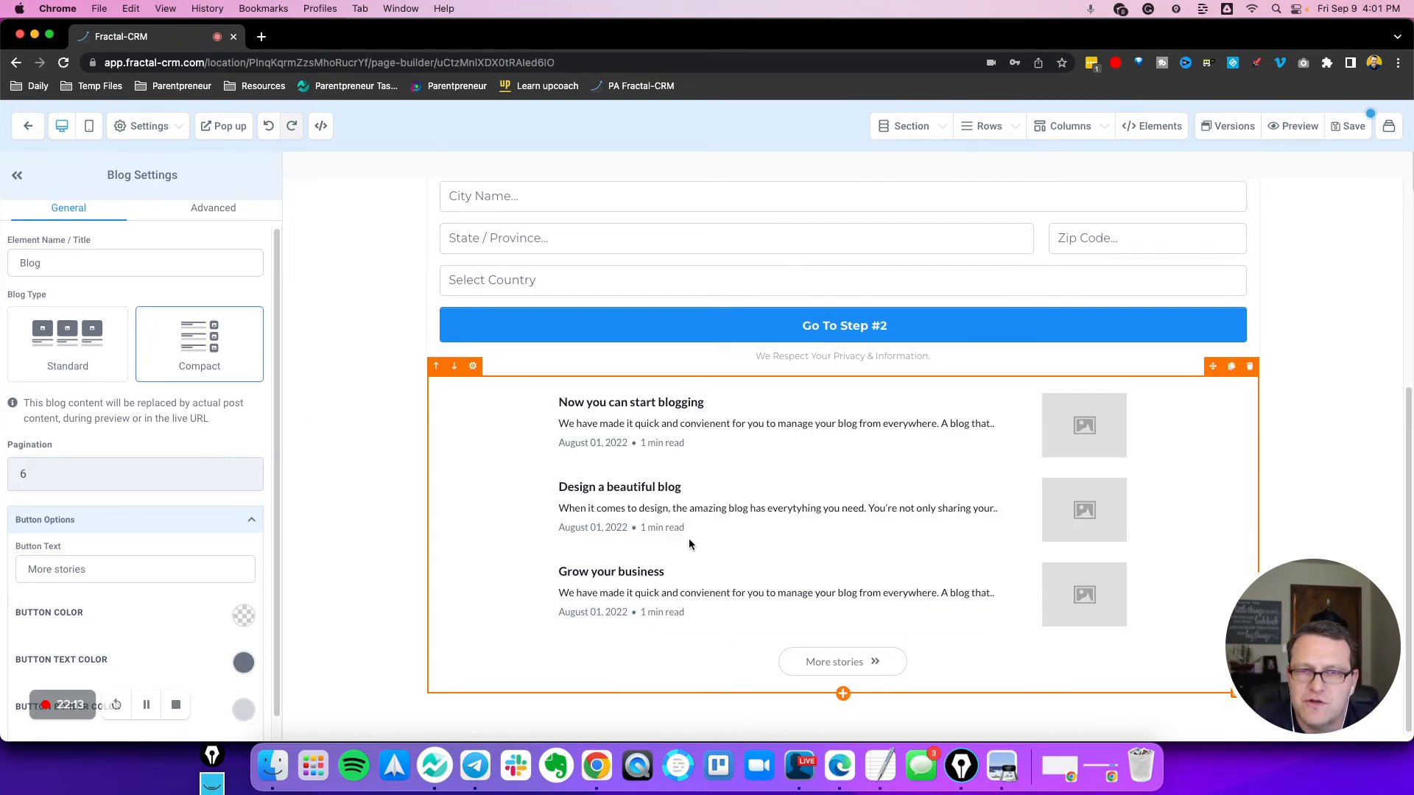
left_click(59, 364)
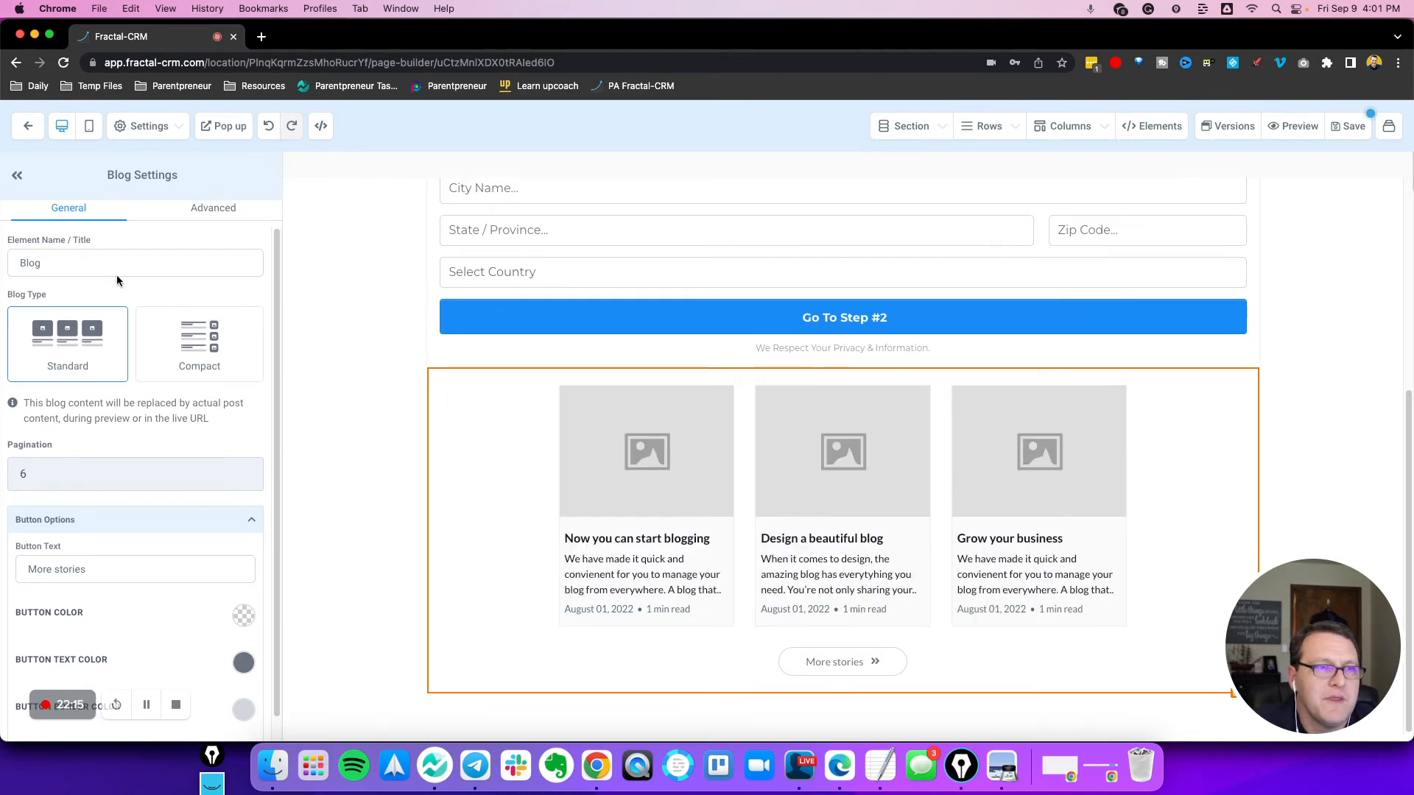
scroll(148, 339, "down", 1)
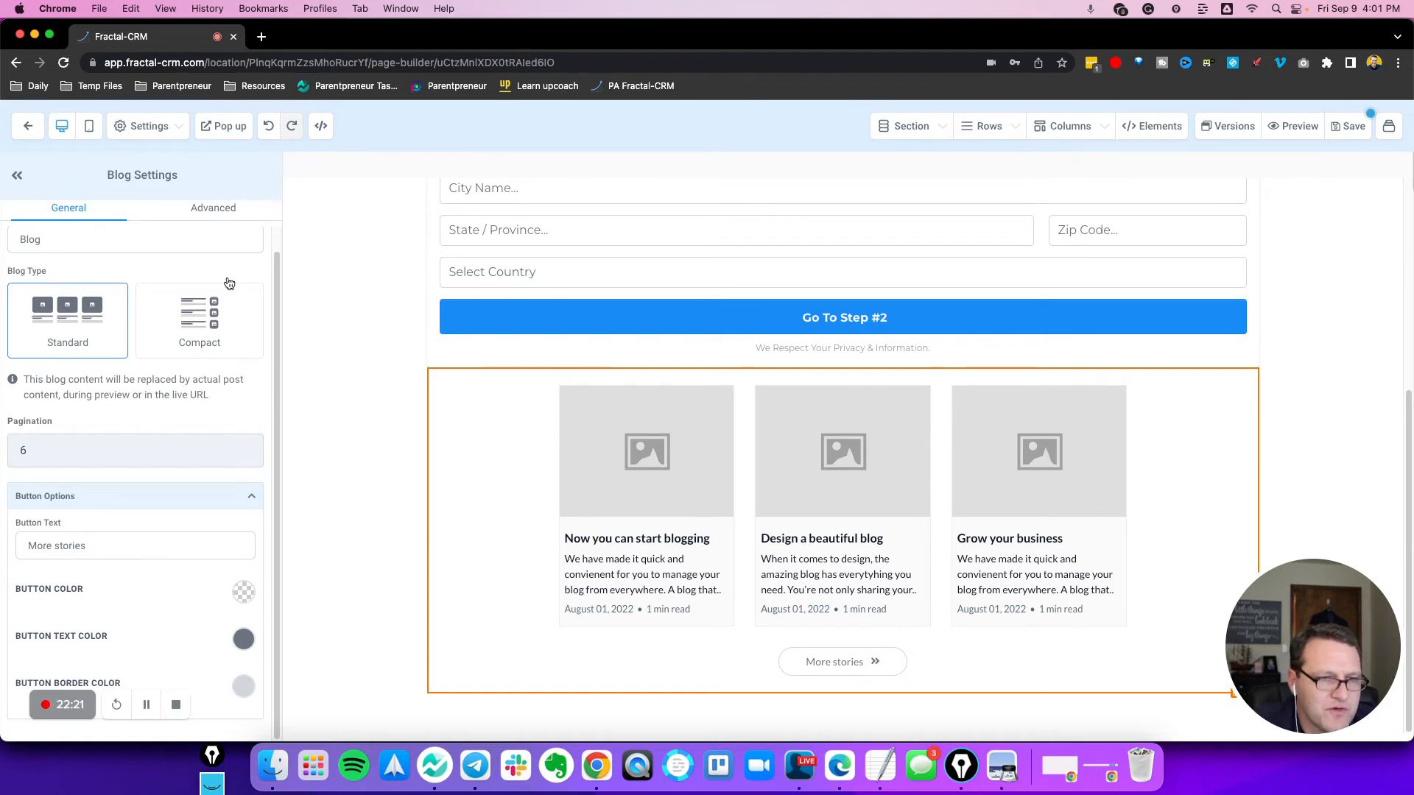
Examine the blog element's advanced options for spacing, border and shadow, and visibility and custom class
left_click(209, 214)
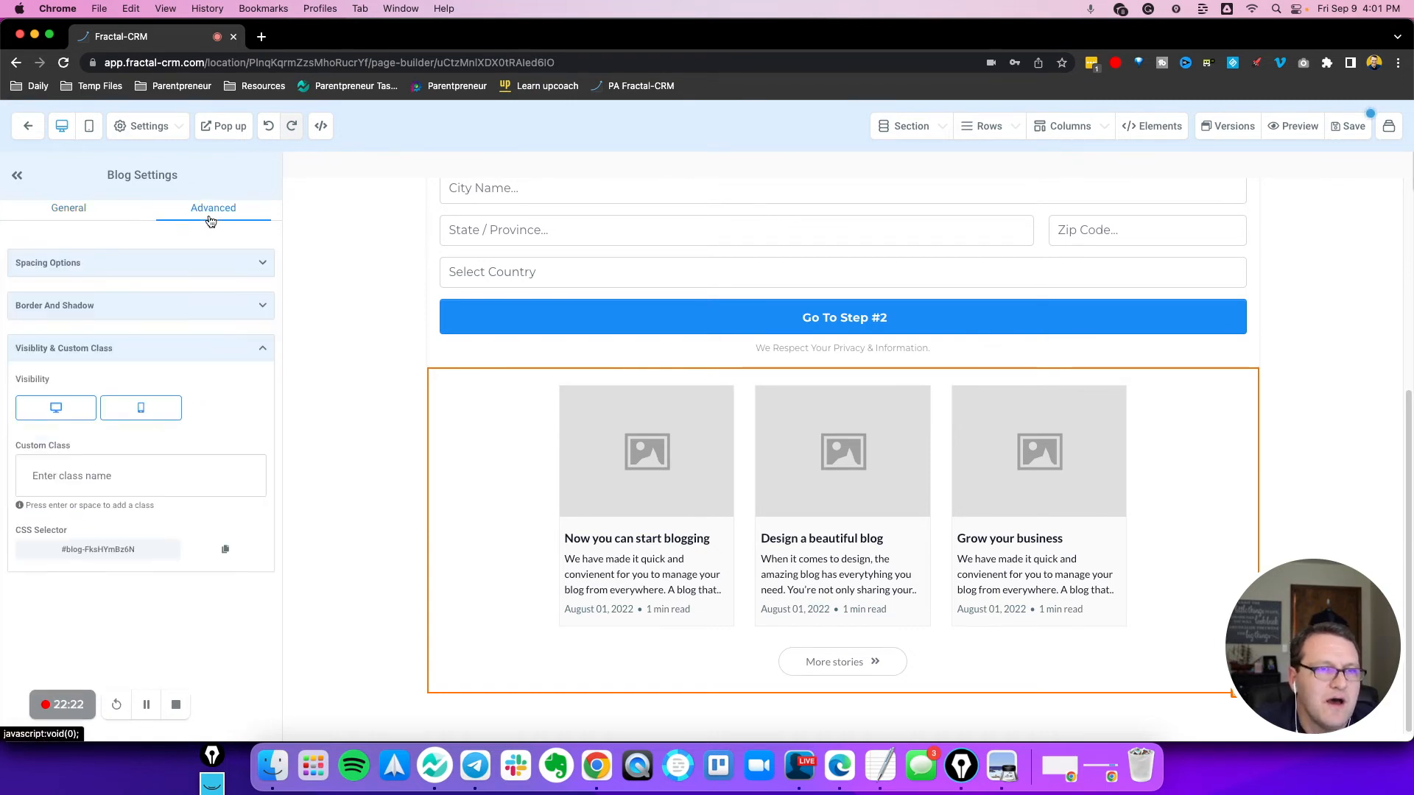
left_click(79, 265)
scroll(104, 373, "down", 5)
left_click(93, 455)
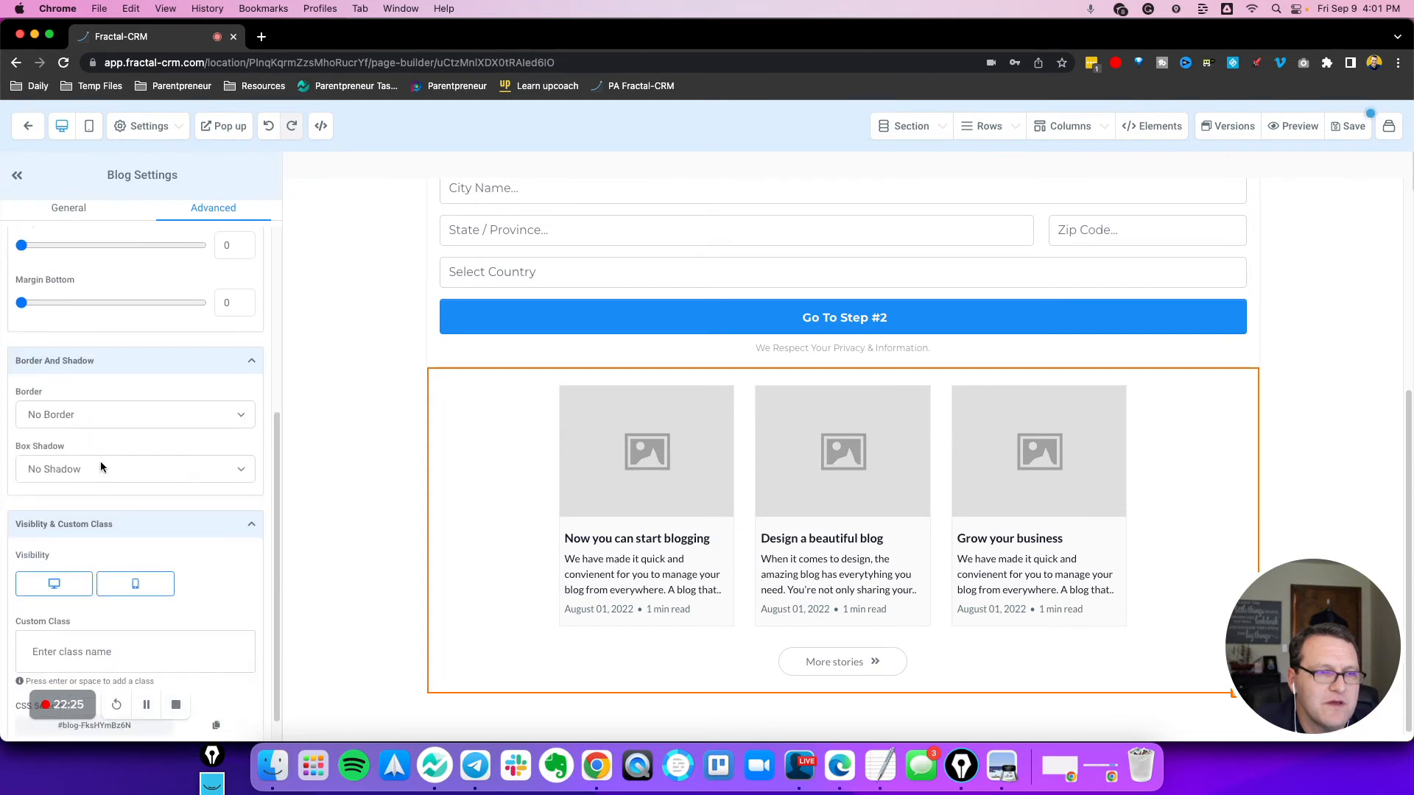
left_click(123, 501)
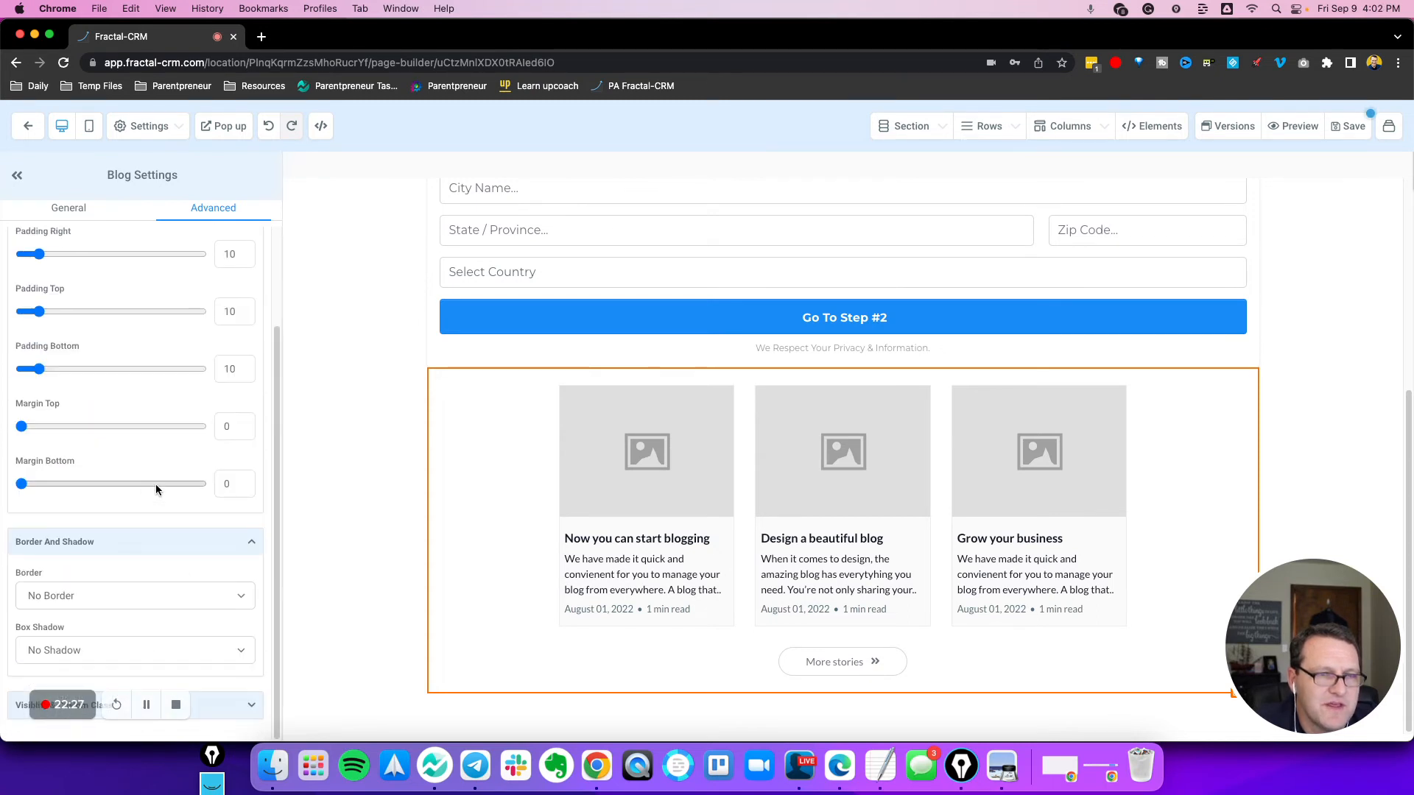
scroll(141, 335, "up", 3)
Review the blog element's general settings, including its pagination value and button options
left_click(75, 212)
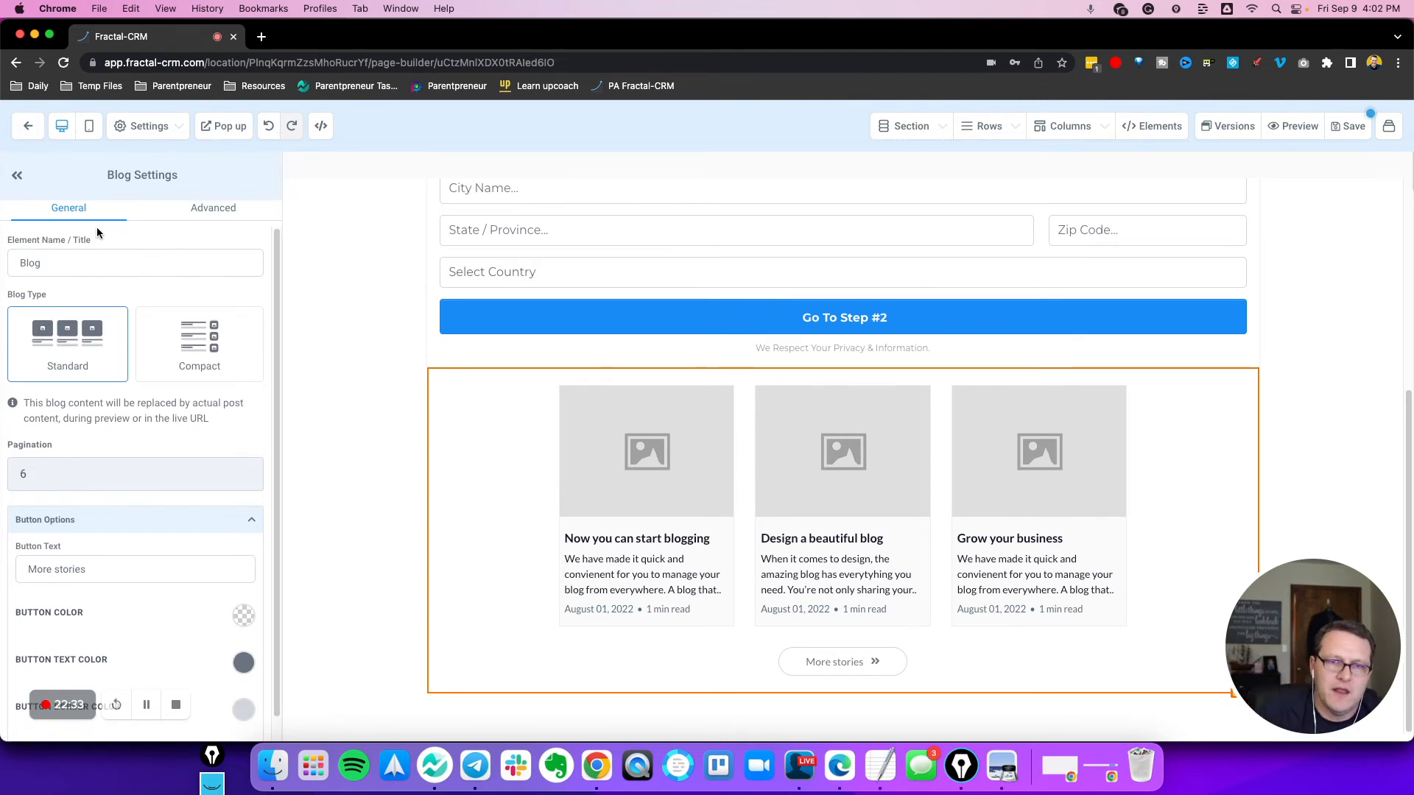
scroll(155, 310, "down", 1)
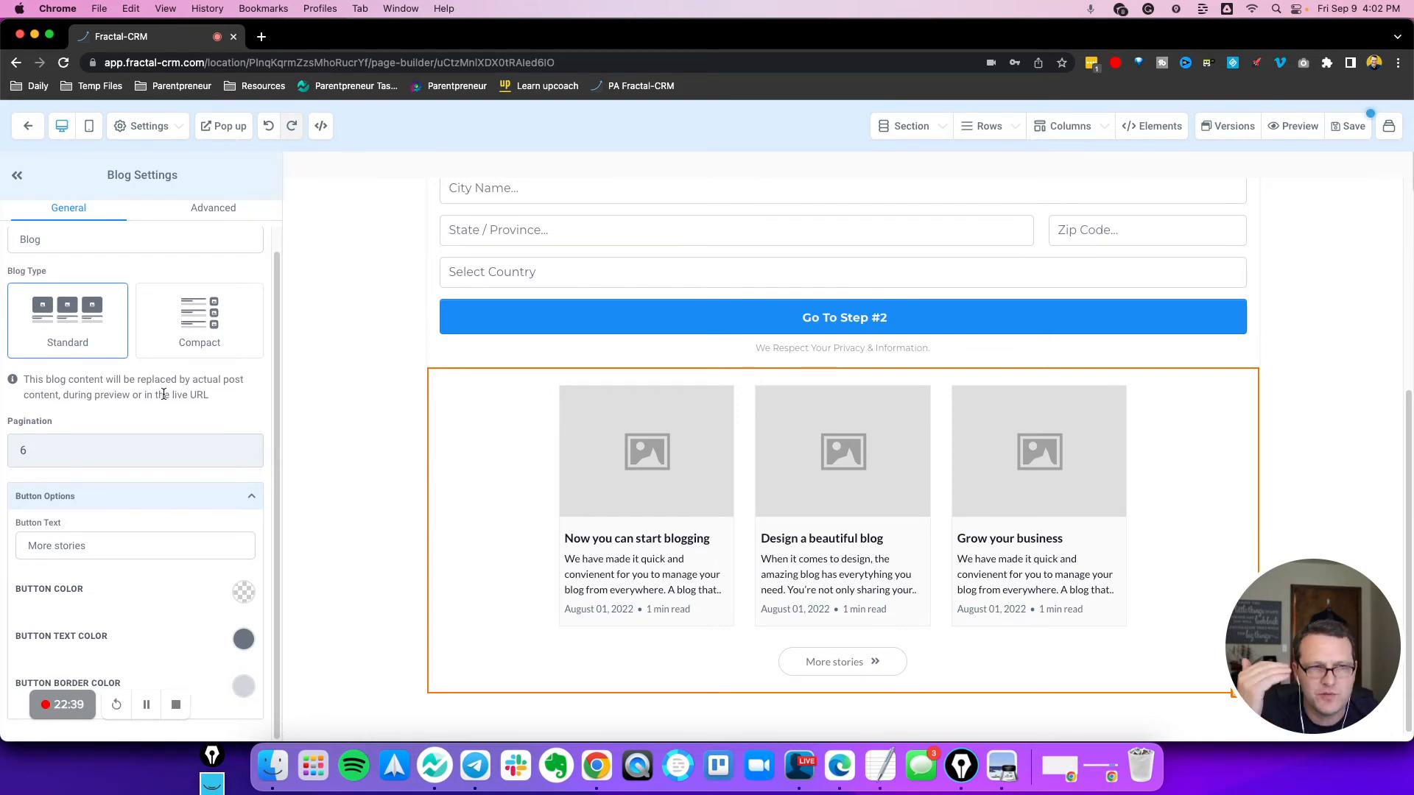
left_click(83, 461)
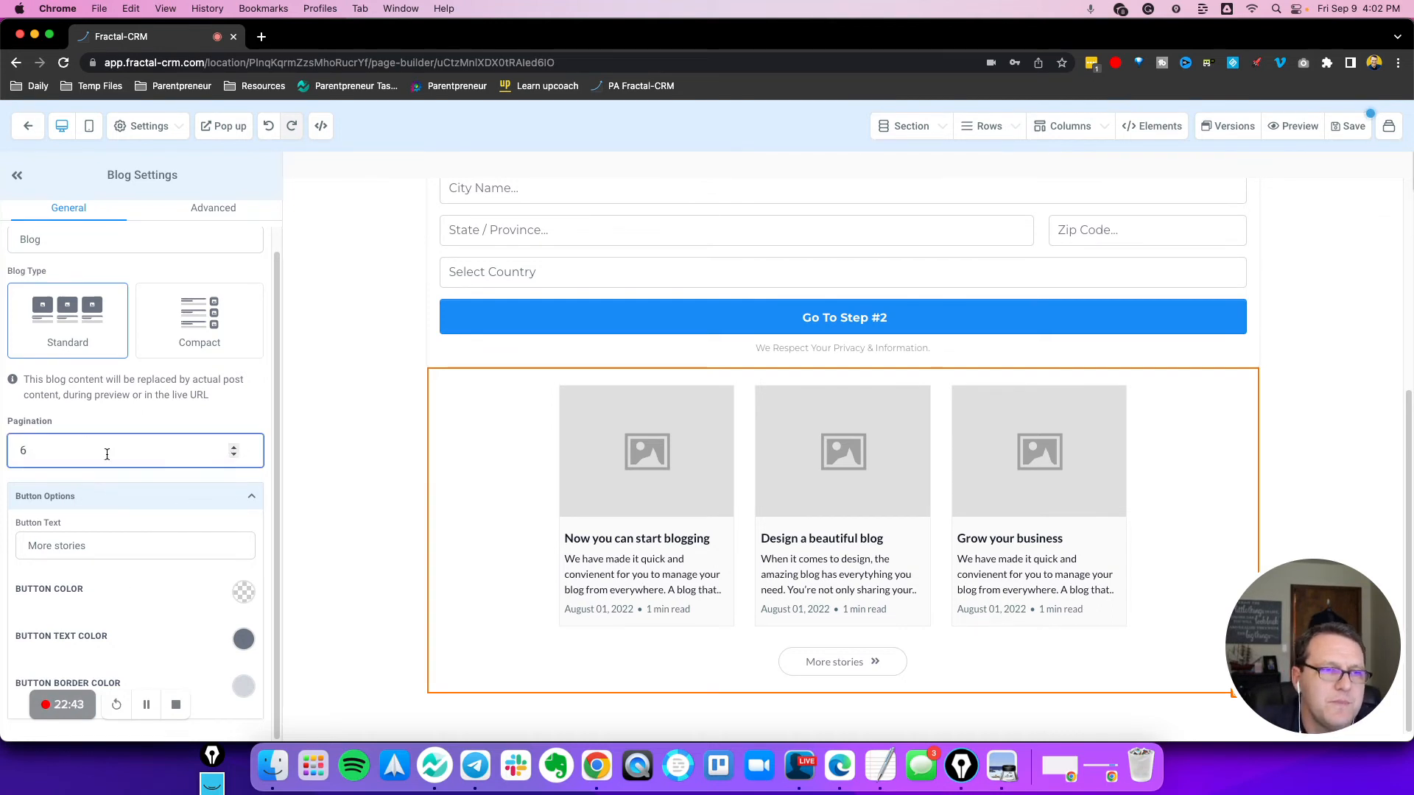
left_click(130, 410)
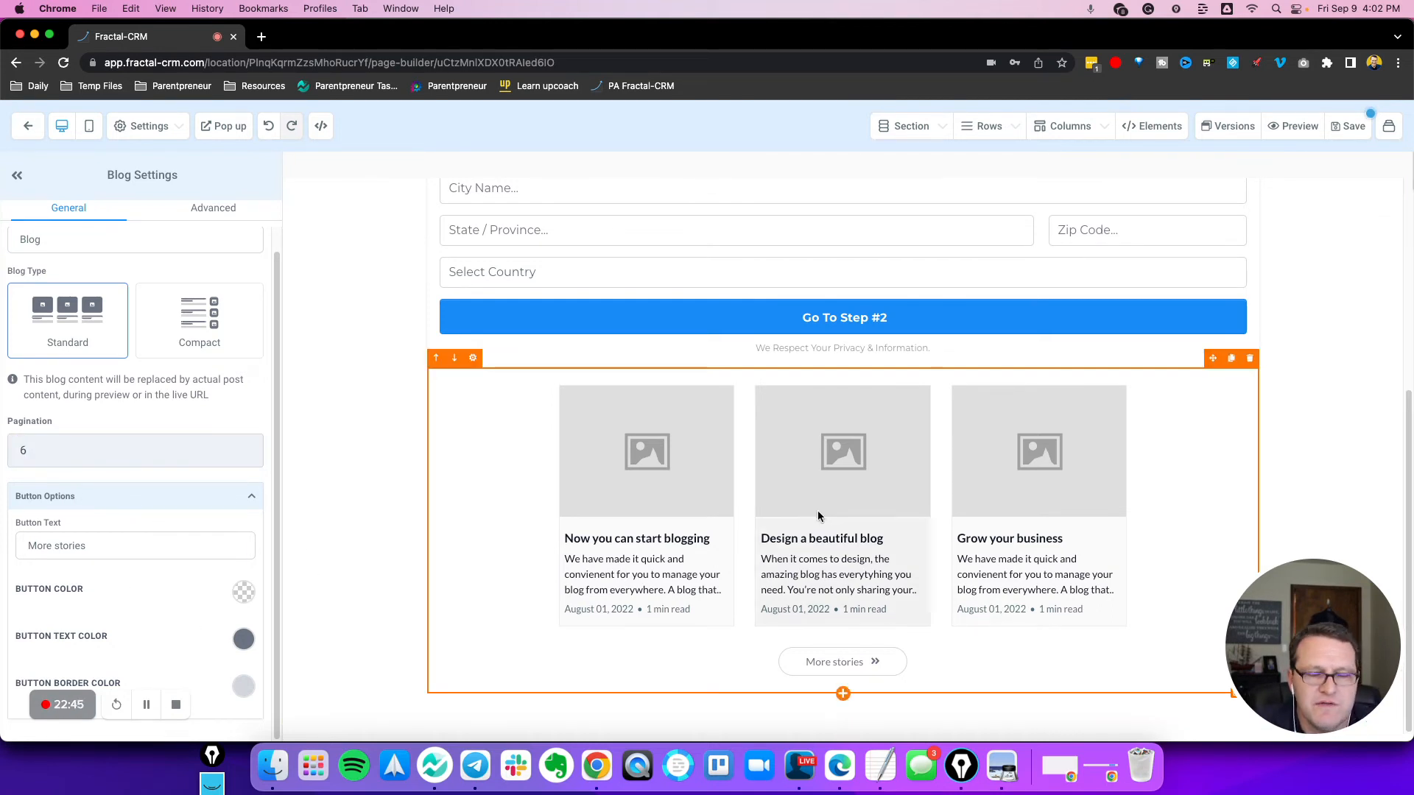
Save the funnel page and leave the page builder without filling in the SEO metadata
left_click(1284, 442)
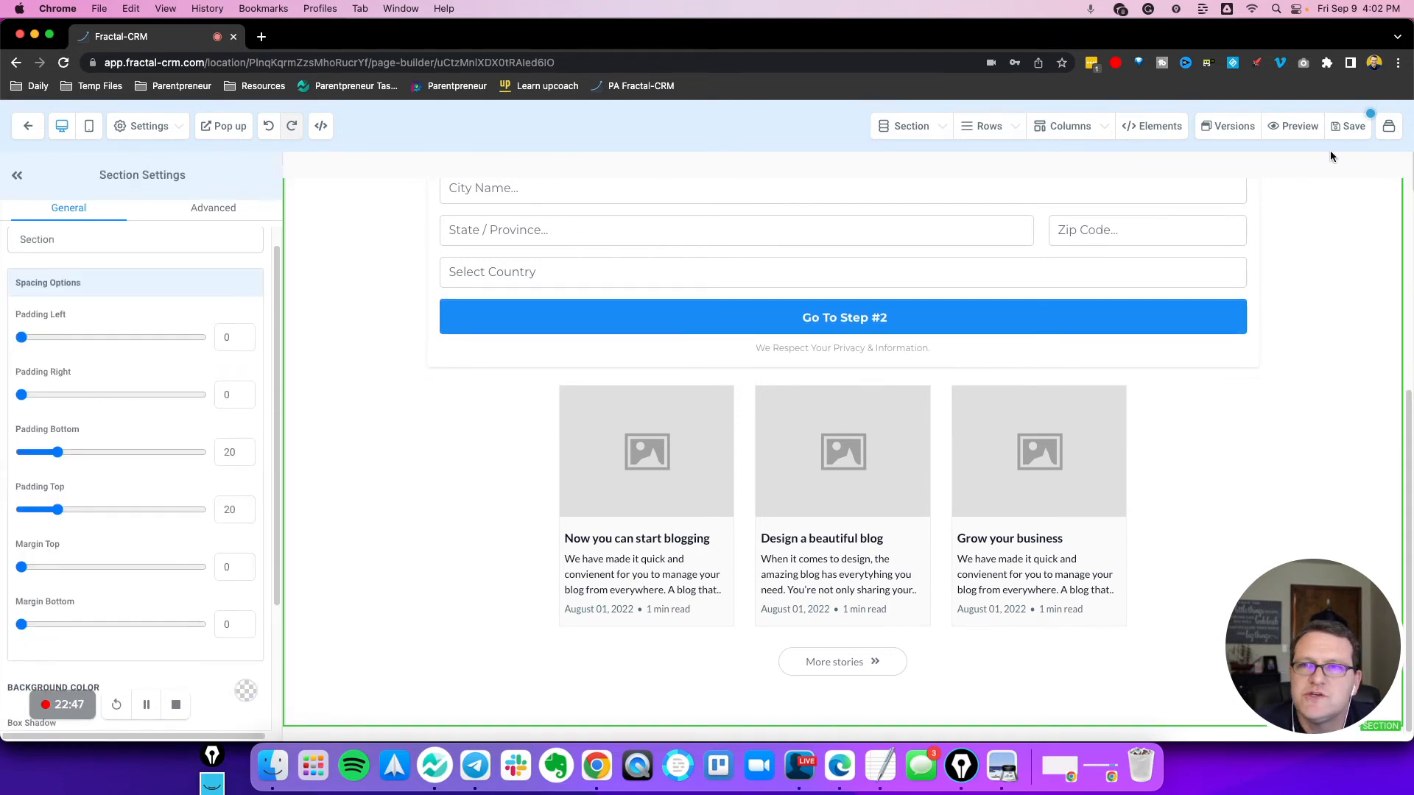
left_click(1349, 126)
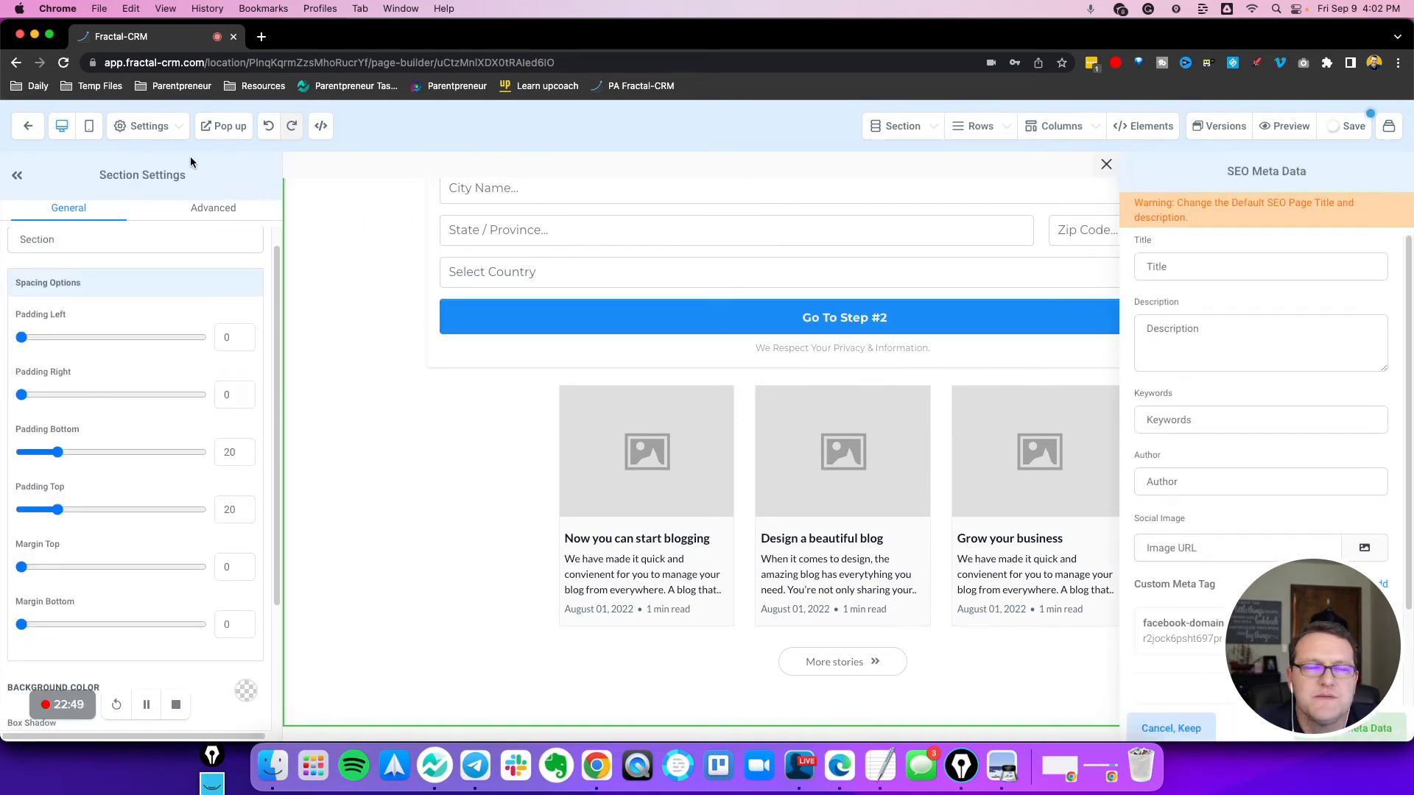
left_click(30, 131)
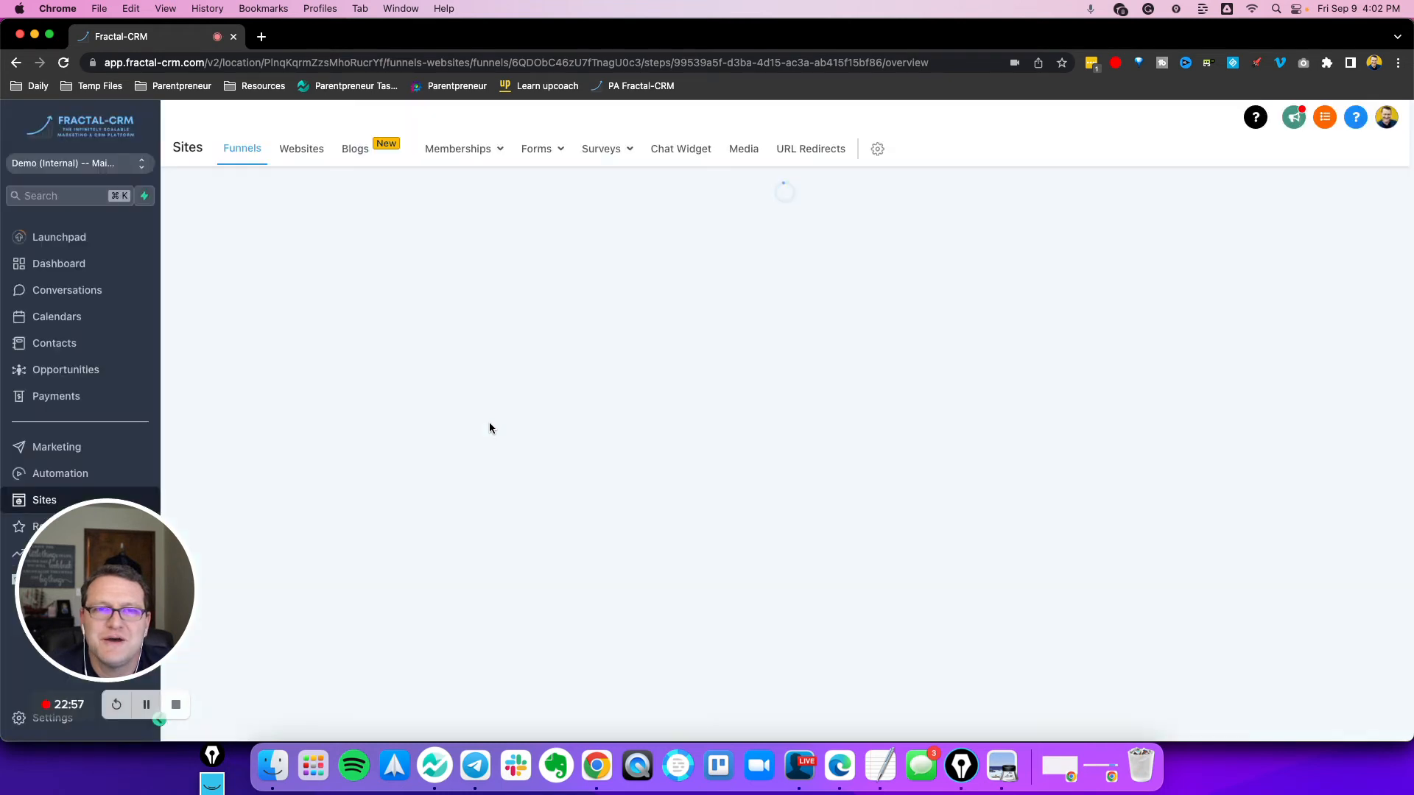
Create a new blog post in the Blogs section with the title "Test" and the description "Test blog"
left_click(358, 150)
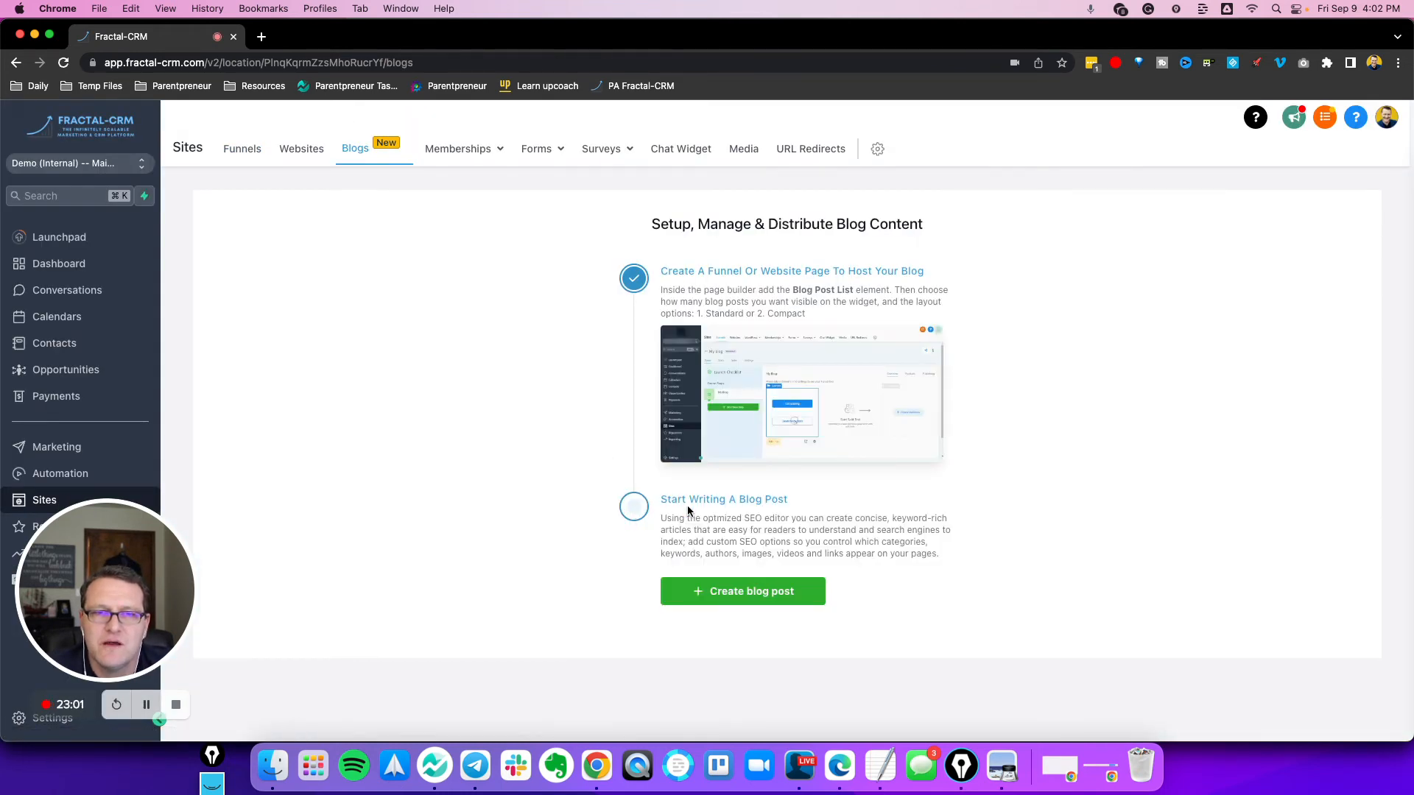
left_click(746, 595)
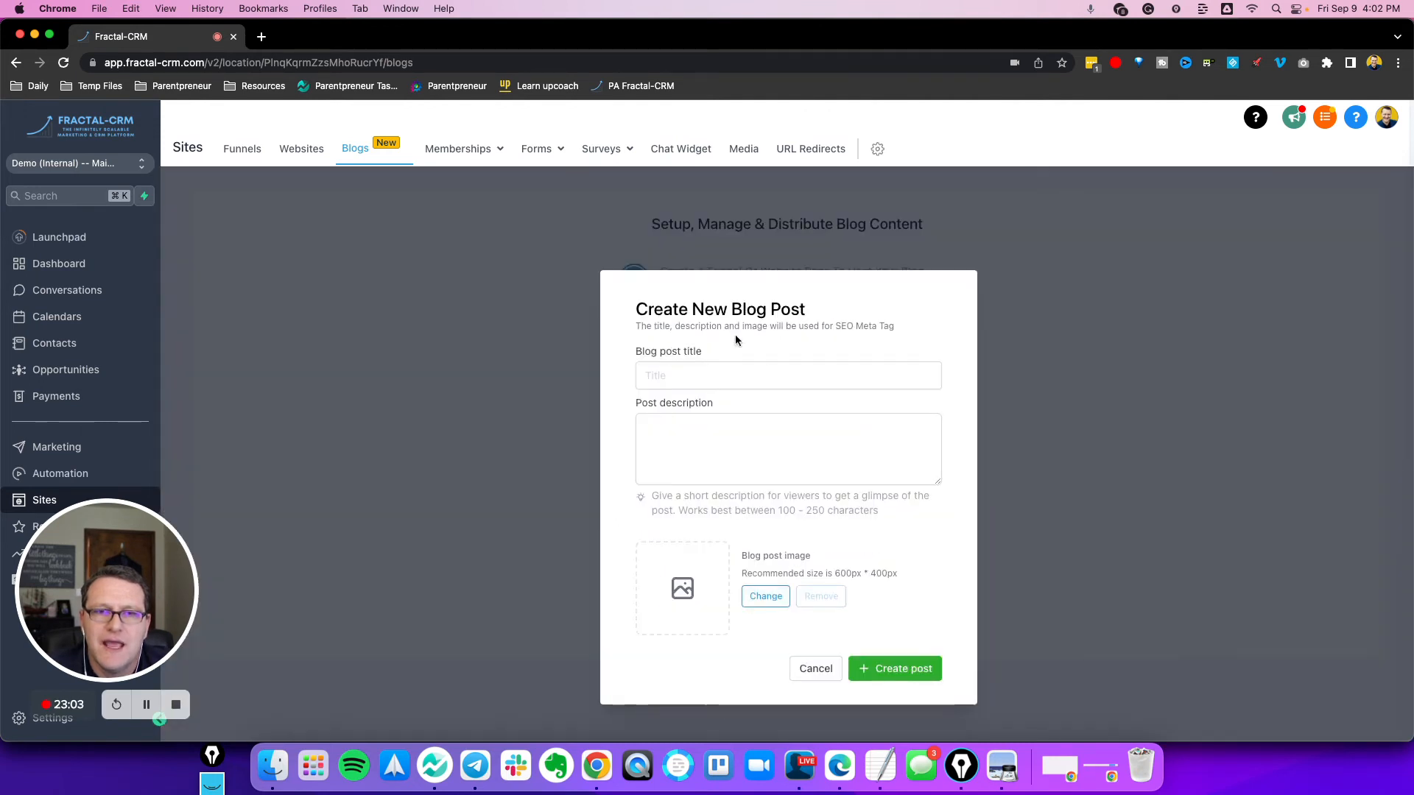
type("Test")
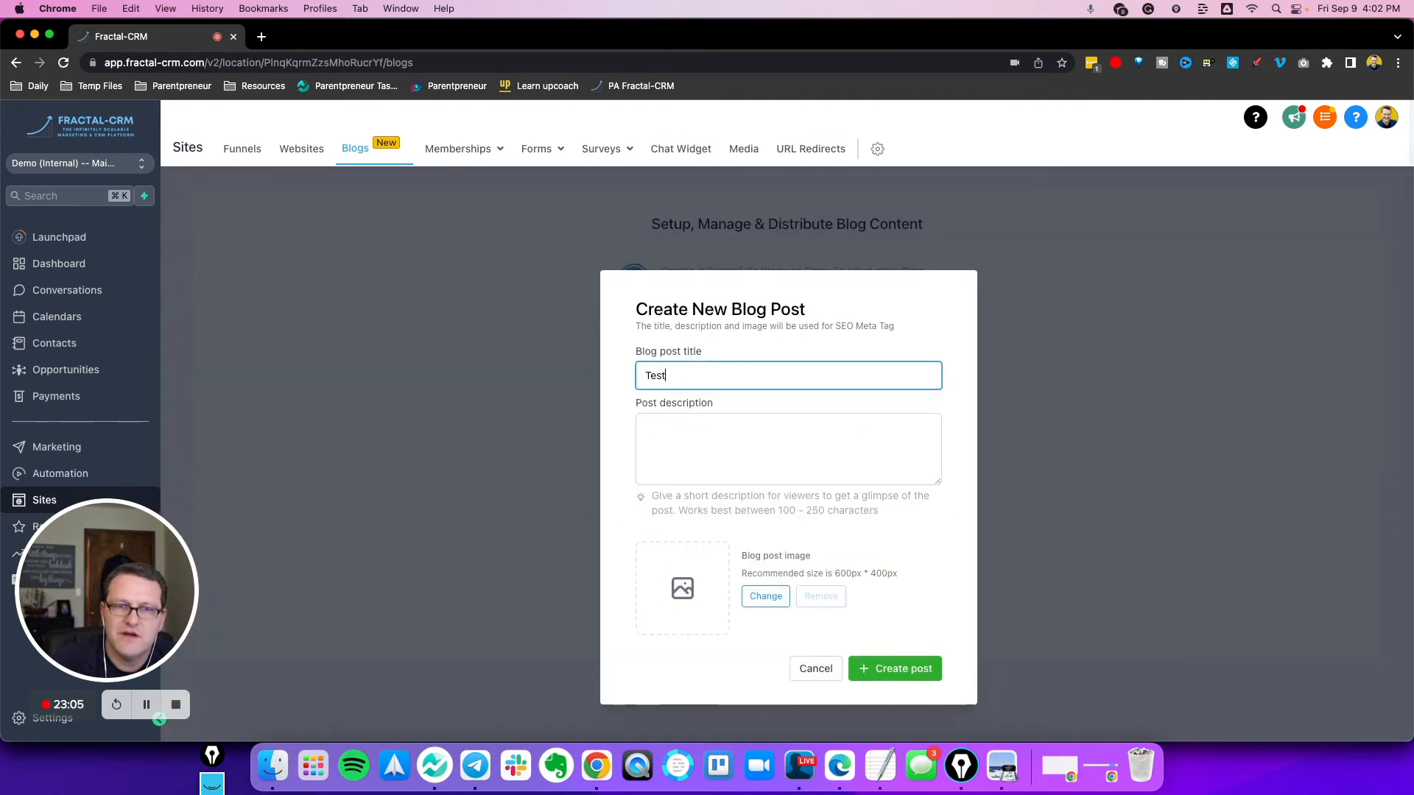
key("Tab")
type("Test ")
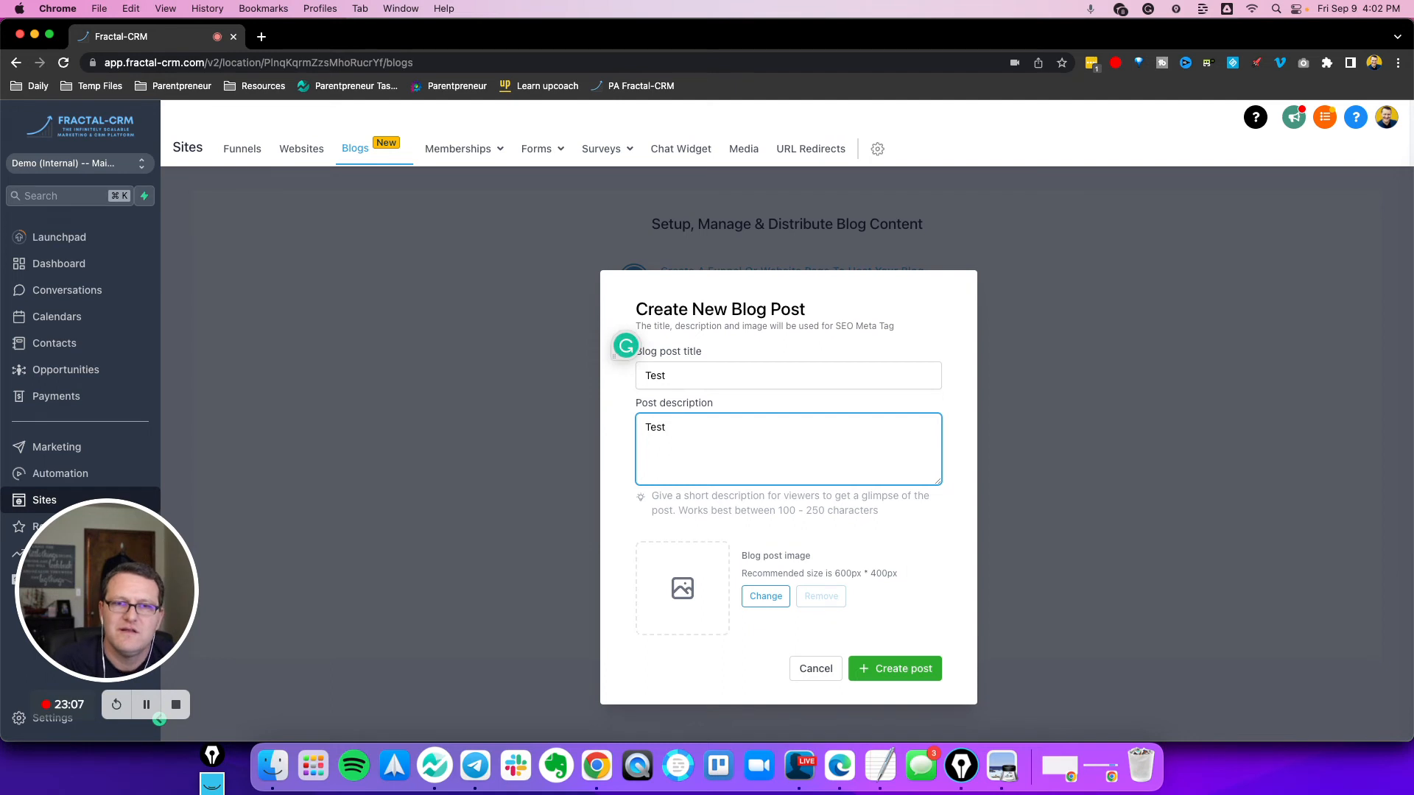
type("bo")
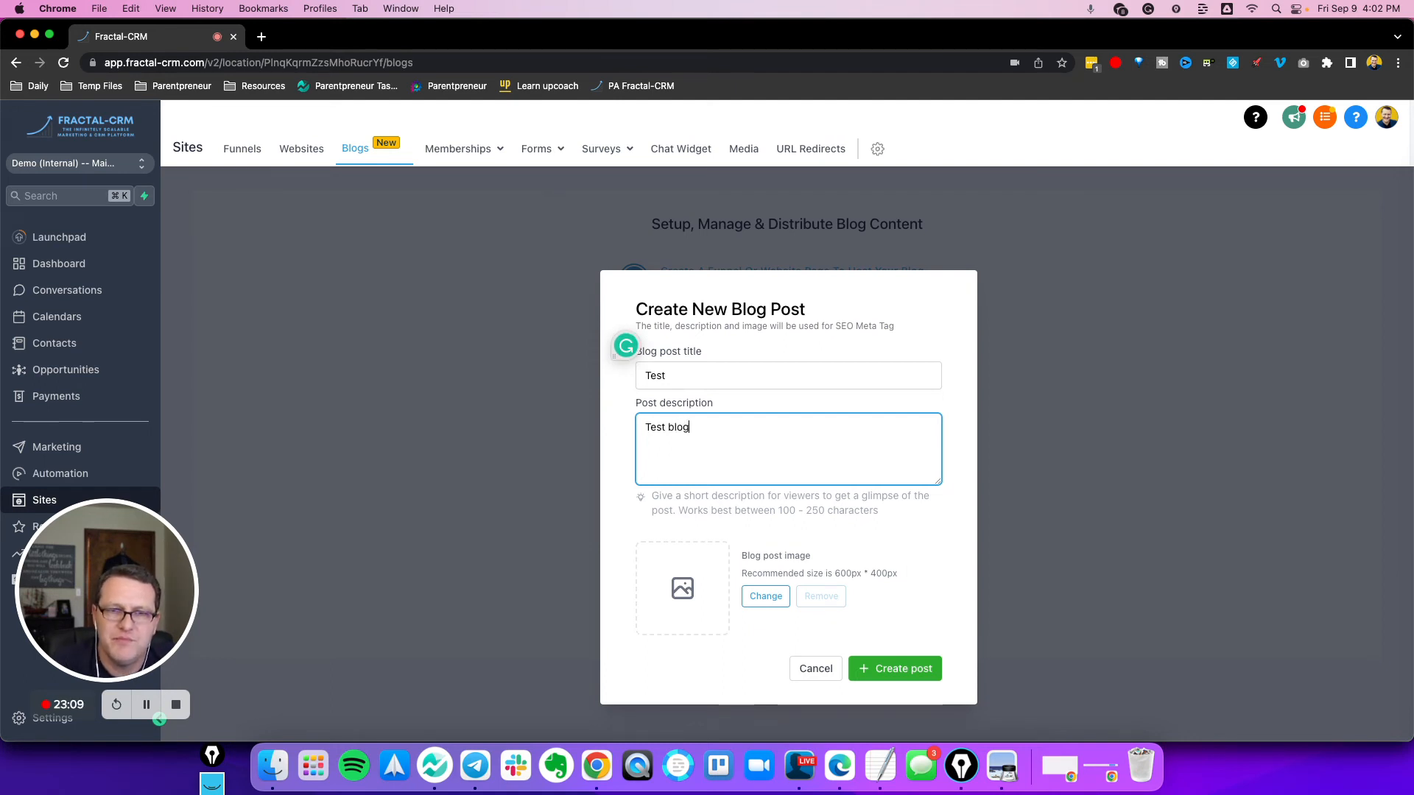
left_click_drag(804, 497, 809, 496)
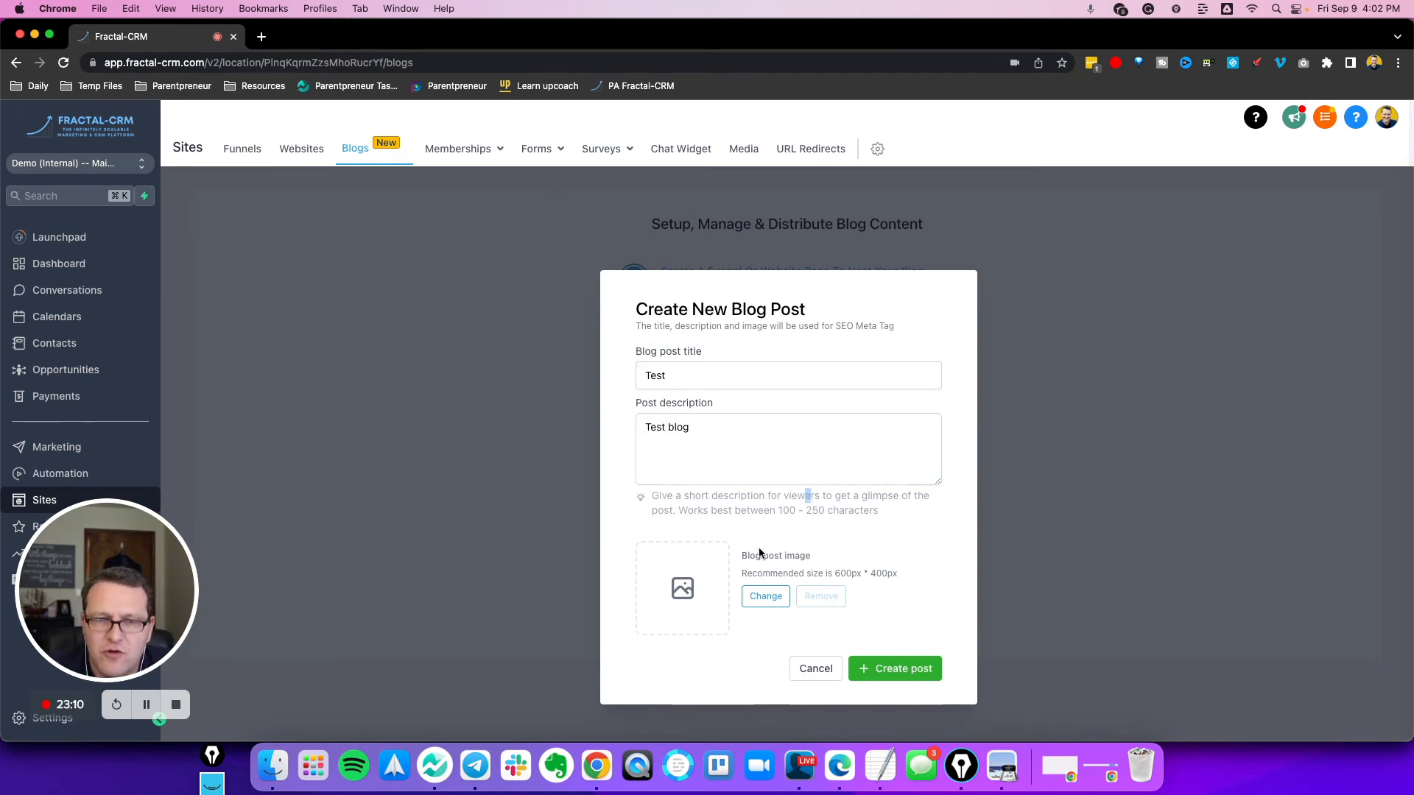
left_click(900, 669)
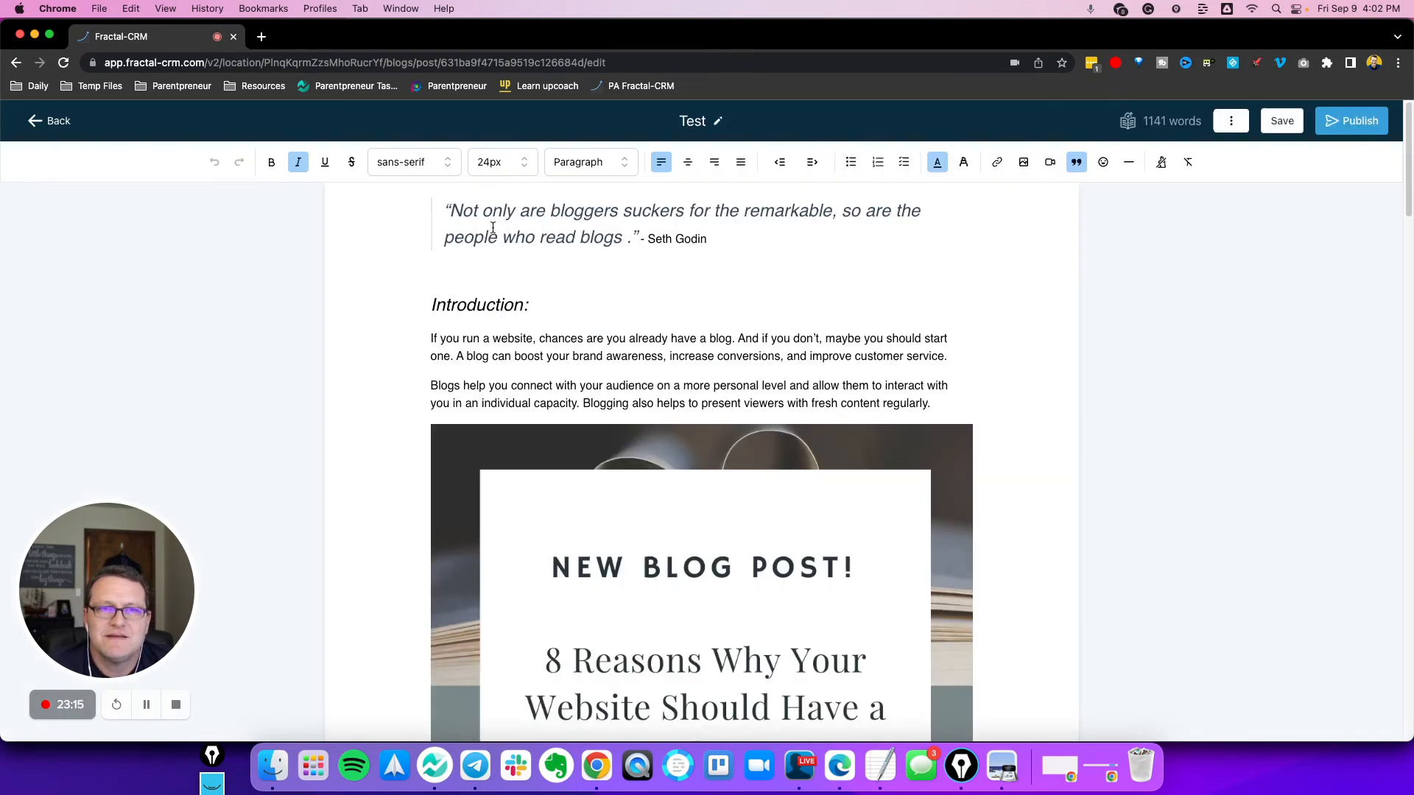
Tick the item about adding the blog element in the sample post's closing checklist, and return to the start of the post
scroll(492, 228, "down", 20)
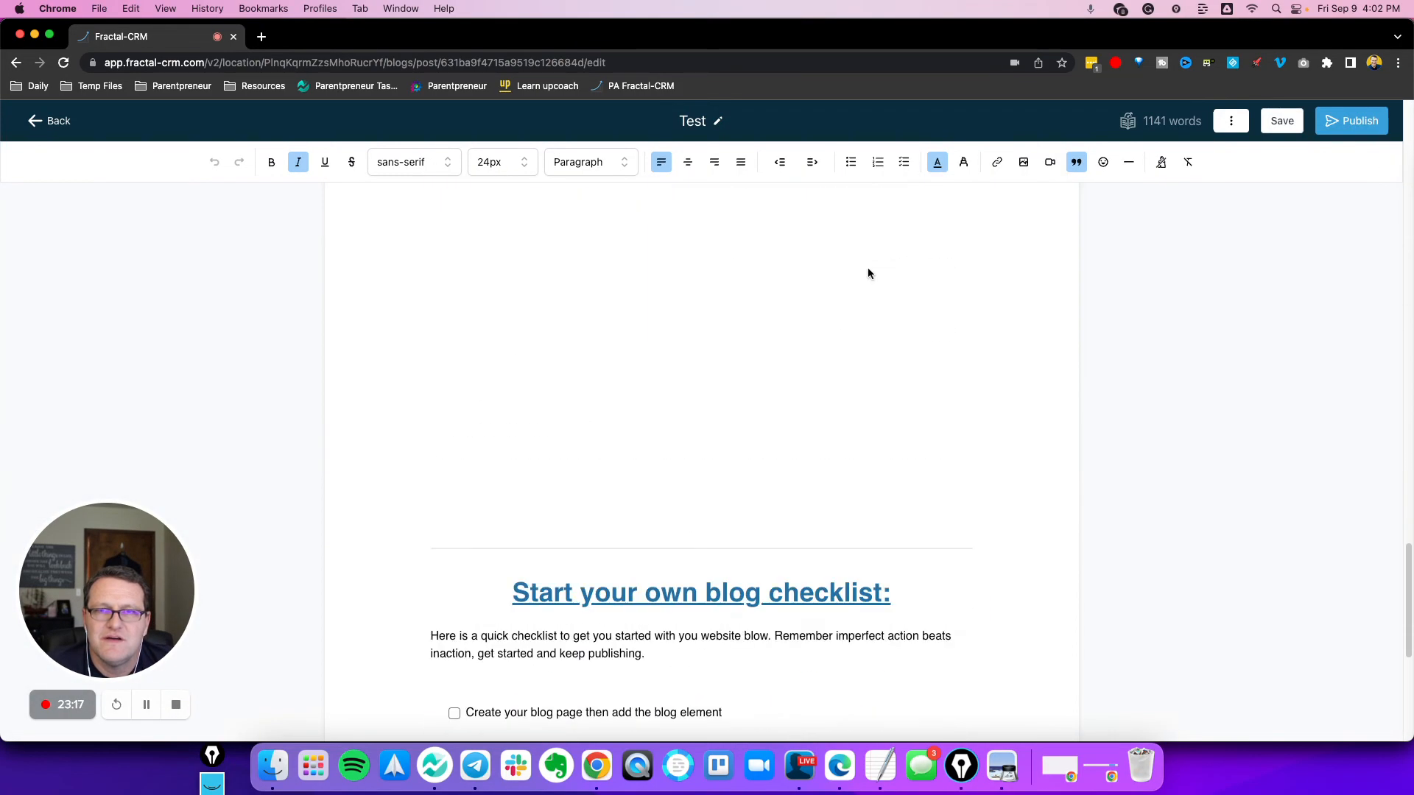
scroll(868, 274, "down", 5)
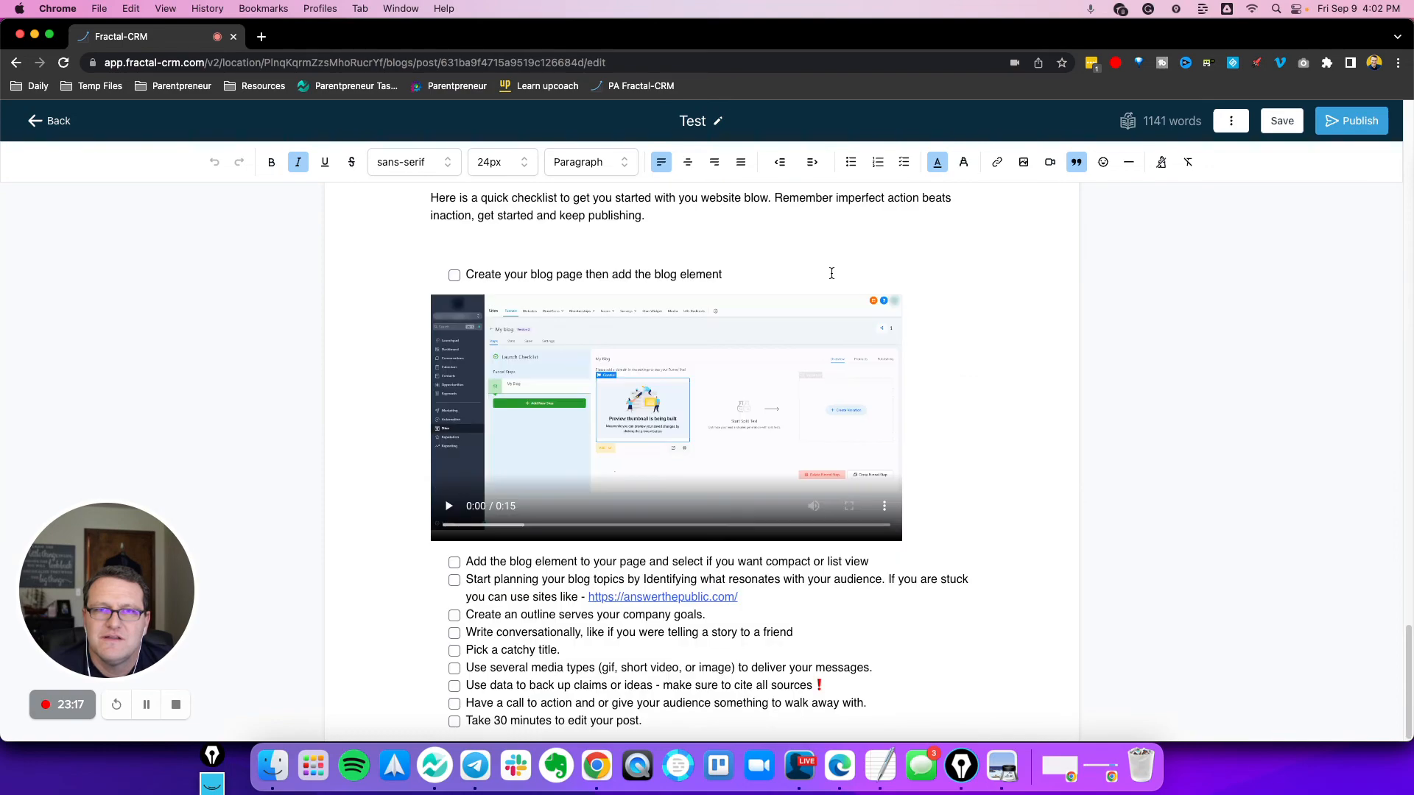
left_click(455, 562)
scroll(866, 369, "up", 1)
scroll(866, 368, "up", 15)
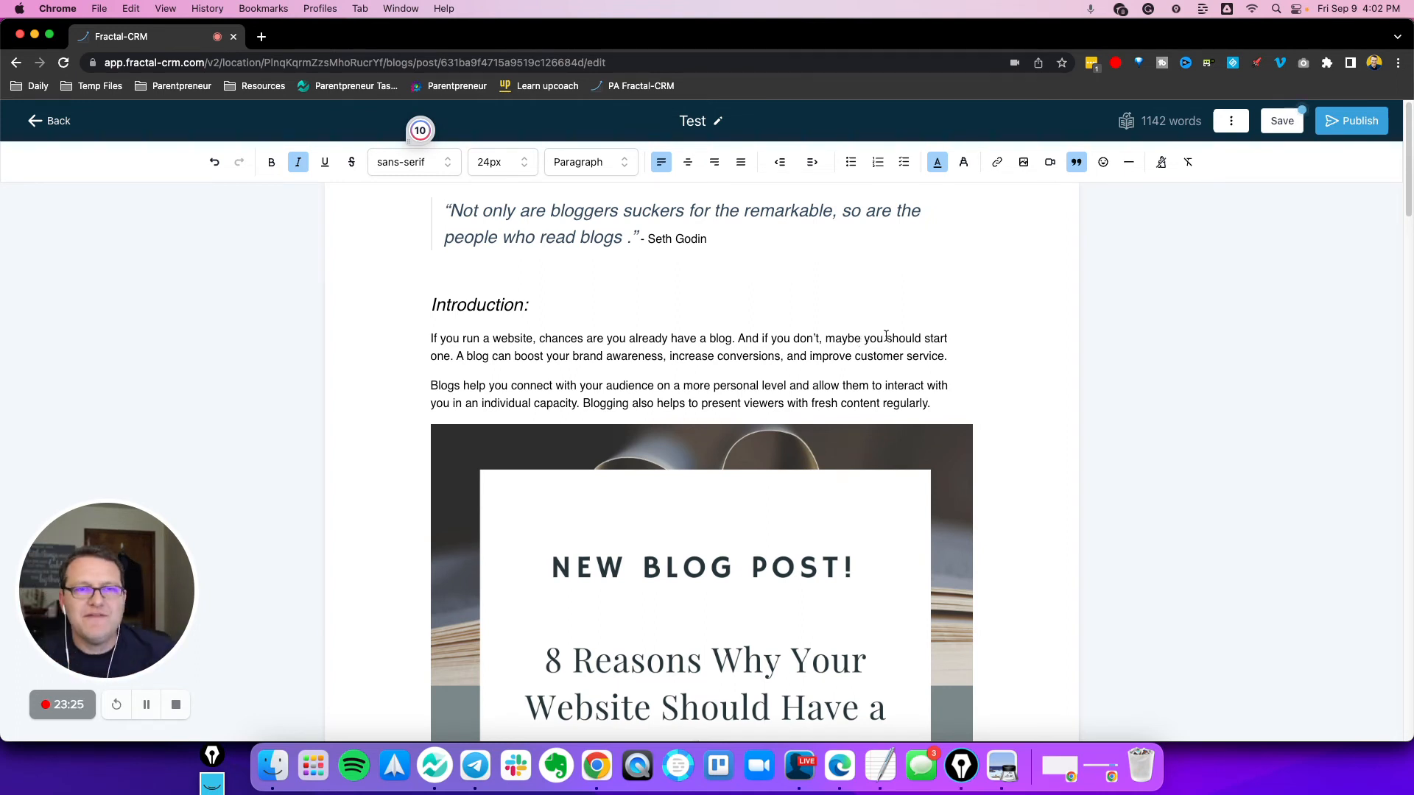
Select the post's introductory paragraphs in turn and look over the available text formatting and paragraph styles
left_click(745, 340)
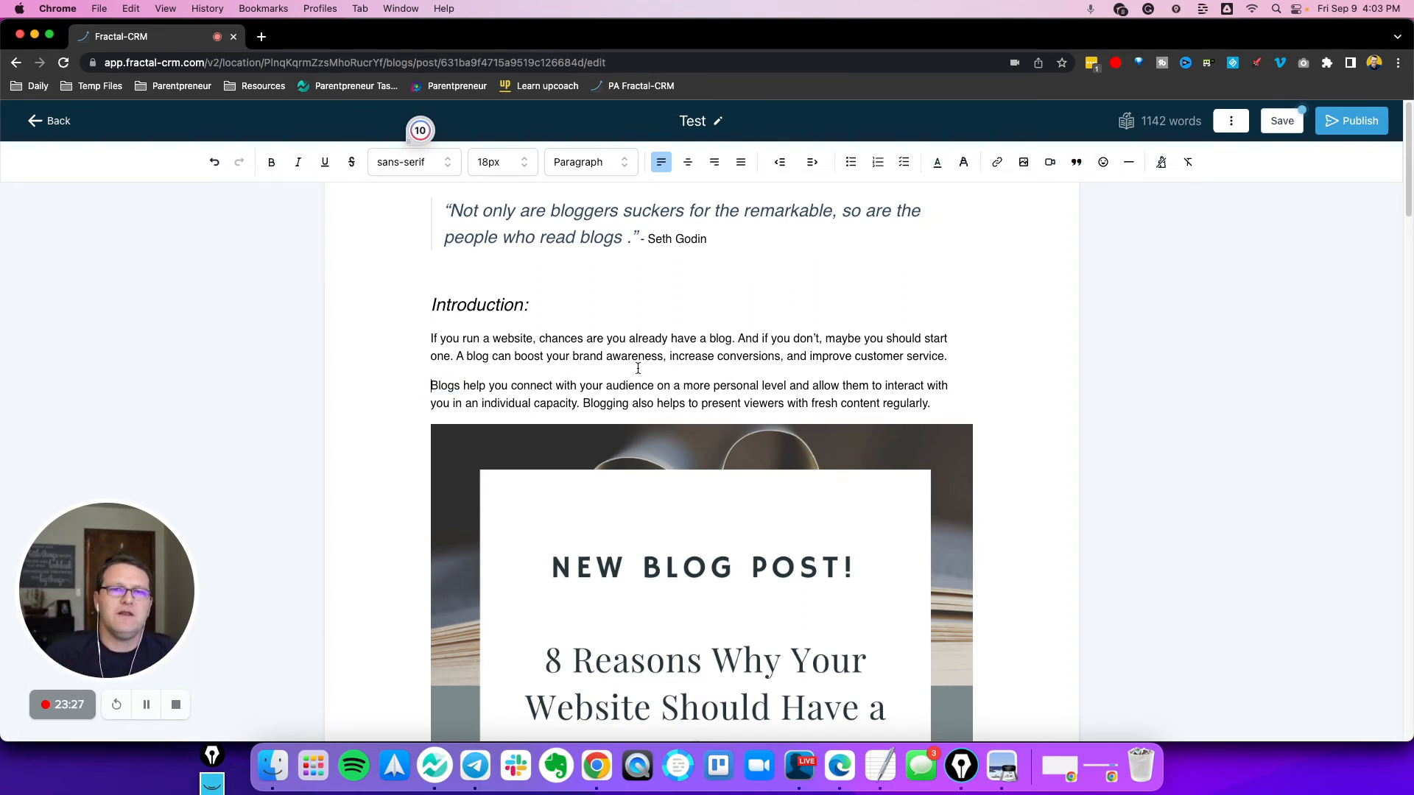
triple_click(640, 408)
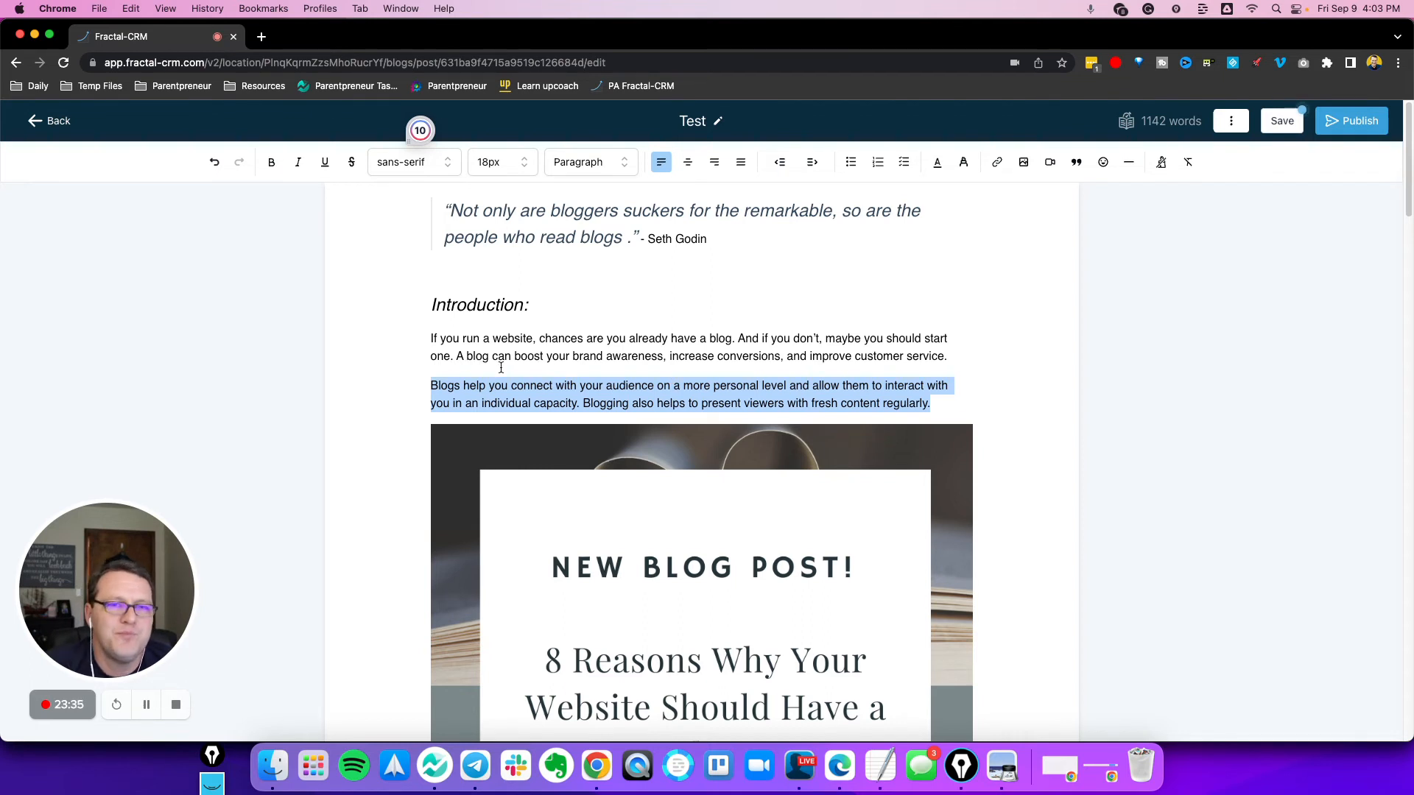
left_click(740, 383)
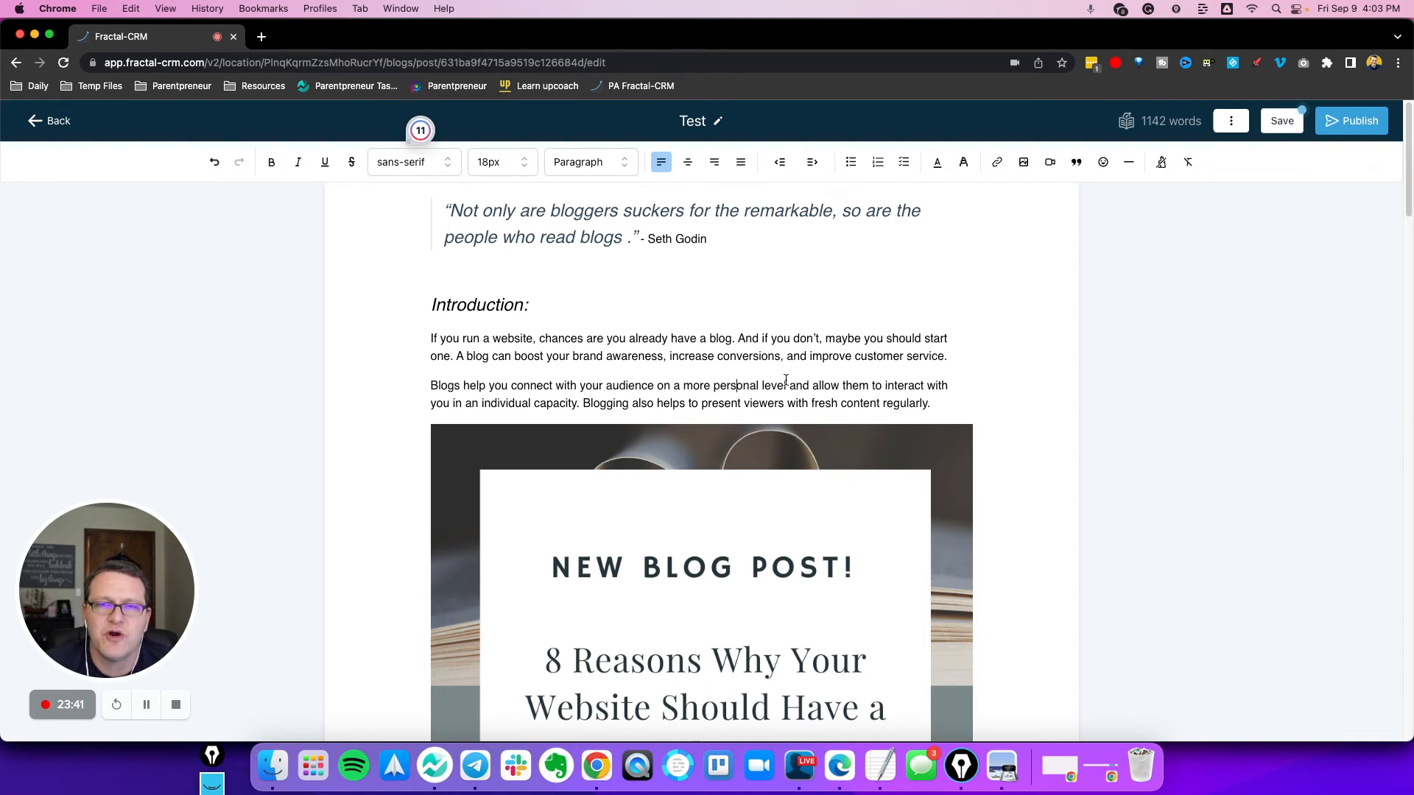
triple_click(704, 353)
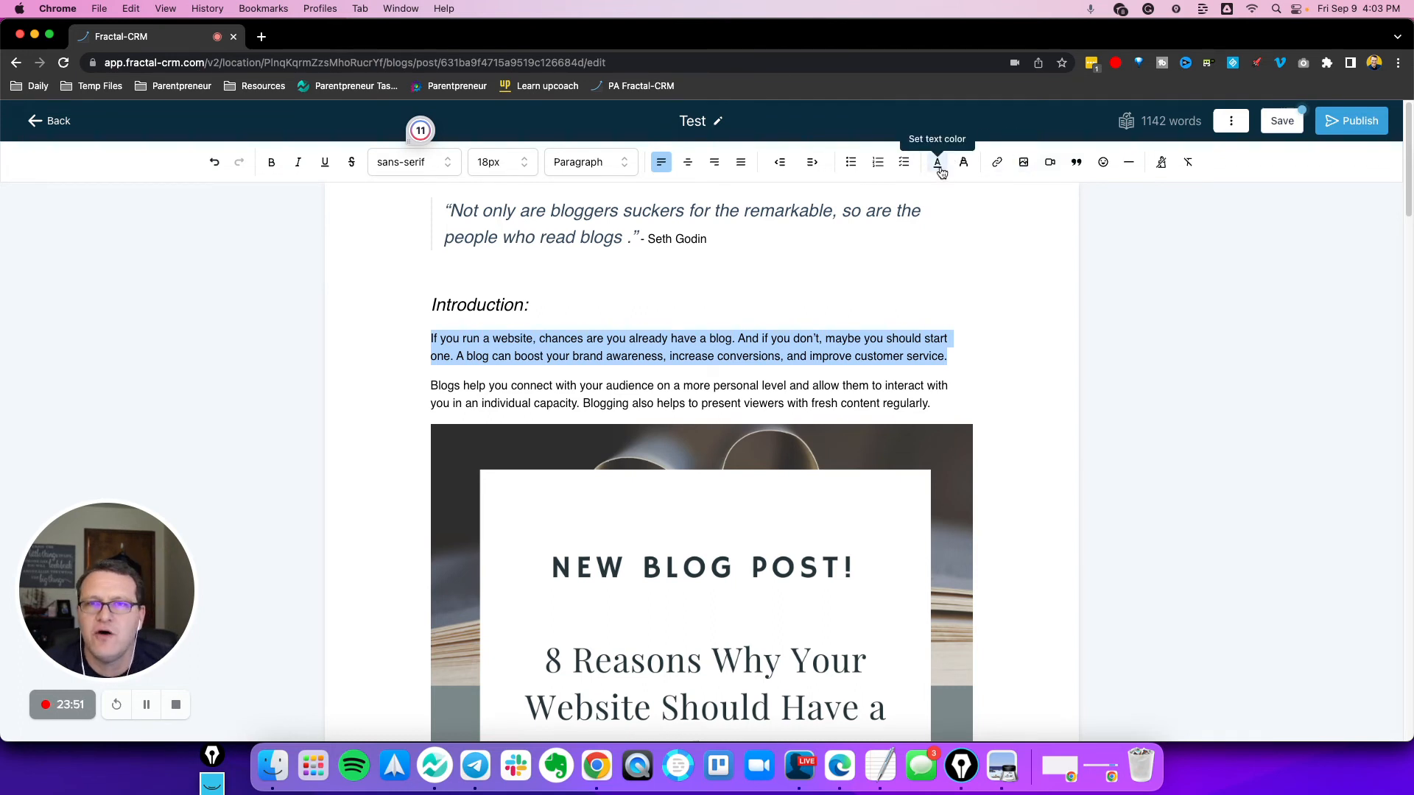
left_click(625, 159)
left_click(753, 309)
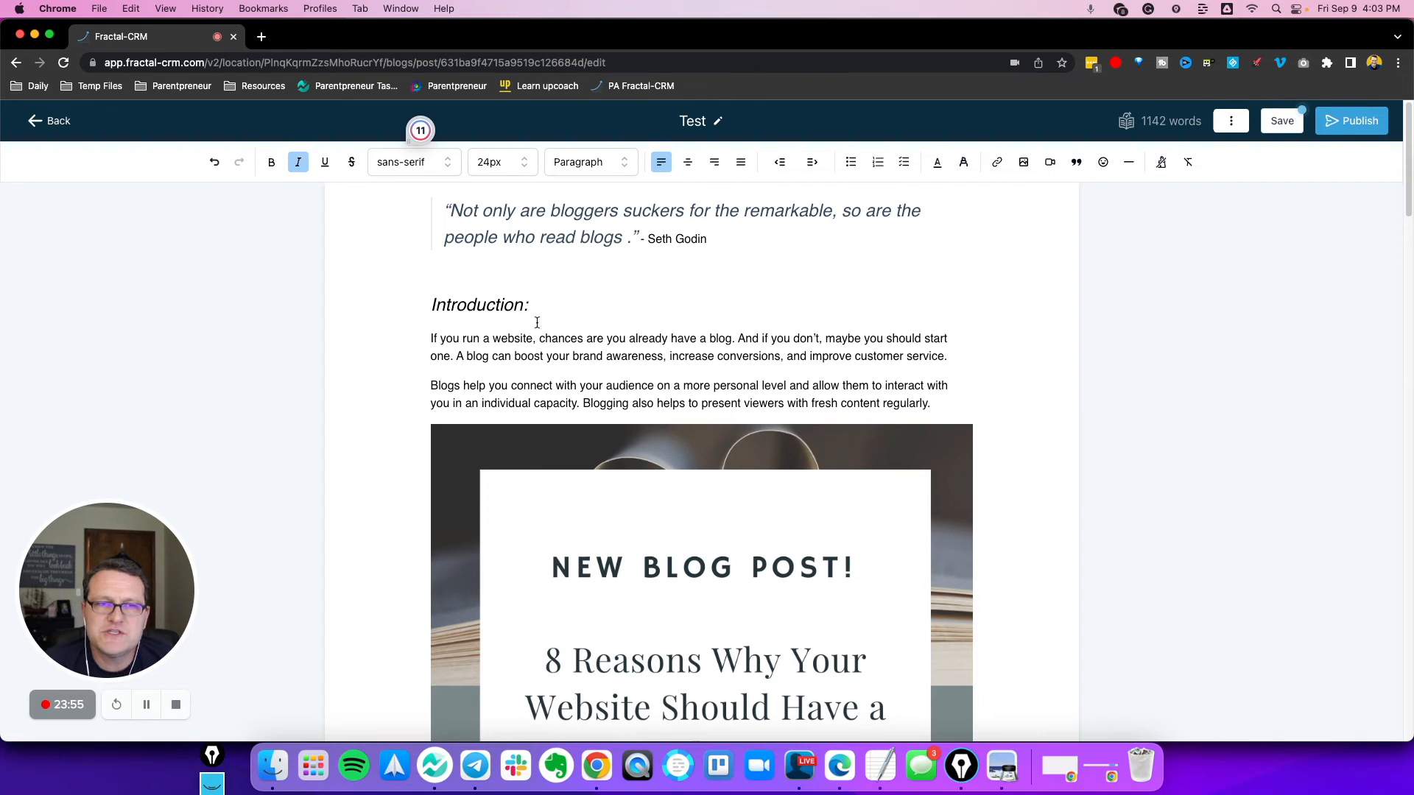
Try the Heading 1 style on the "Introduction:" line, and return it to Paragraph
triple_click(484, 304)
left_click(582, 158)
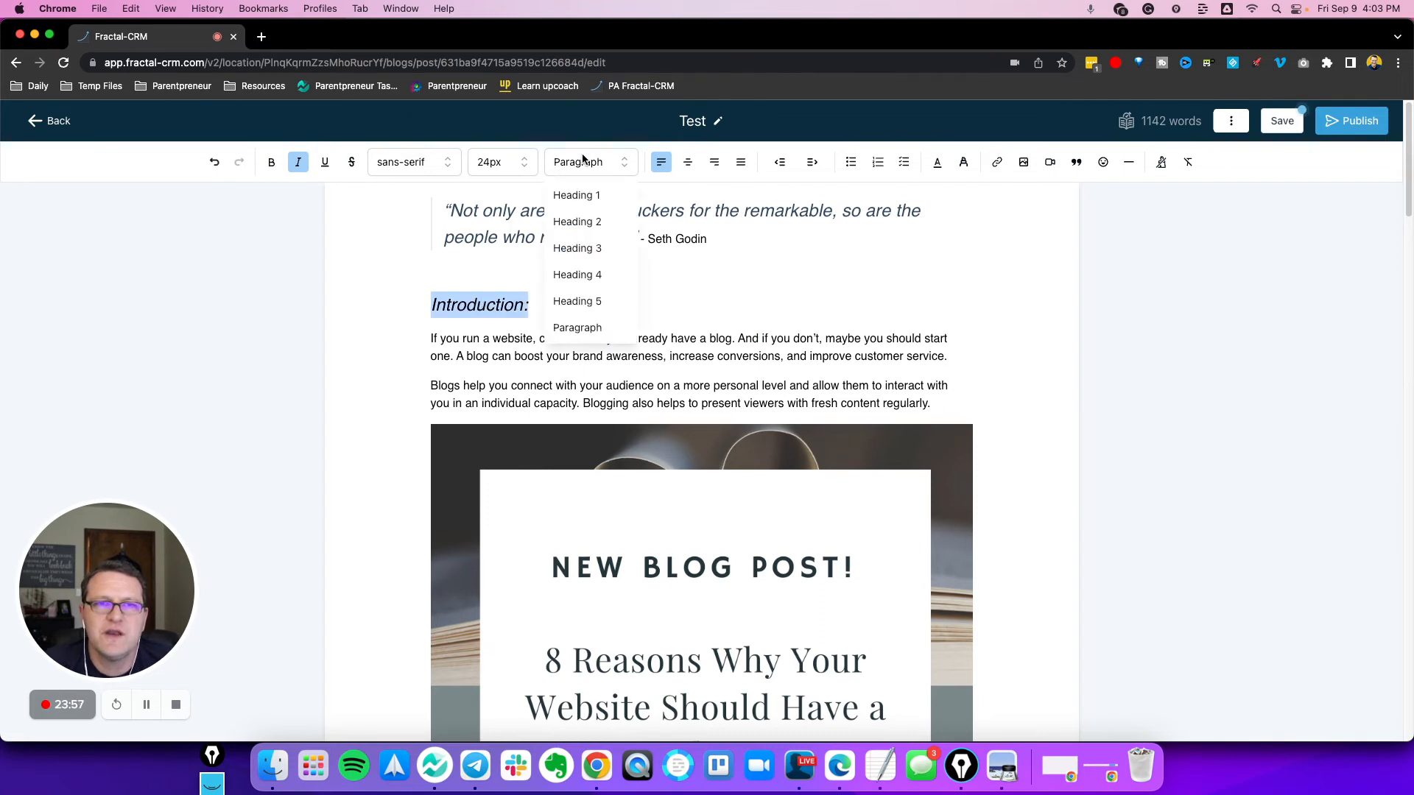
left_click(586, 158)
left_click(587, 158)
left_click(587, 196)
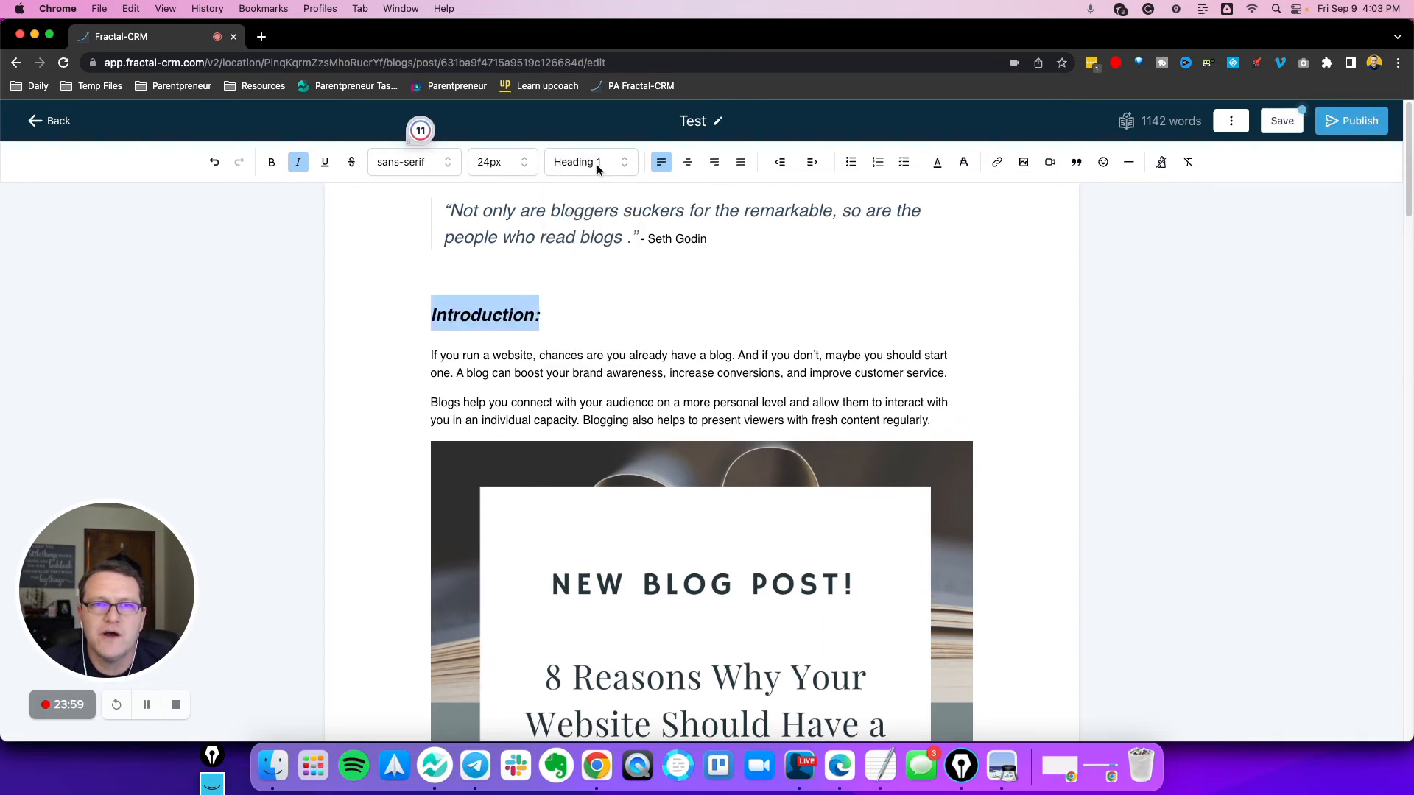
left_click(596, 165)
left_click(593, 325)
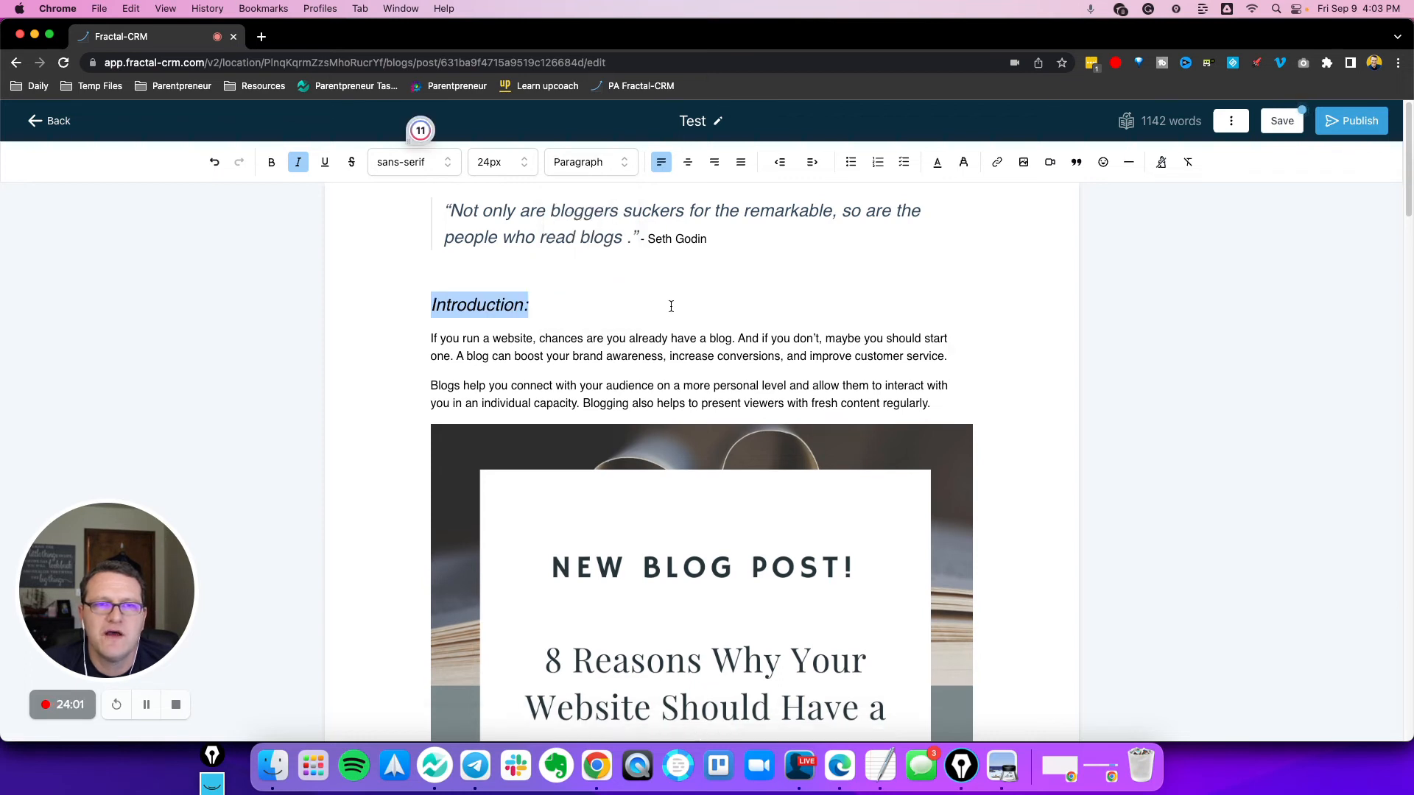
Tick and untick the item about adding the blog element to the page in the post's closing checklist
left_click(671, 307)
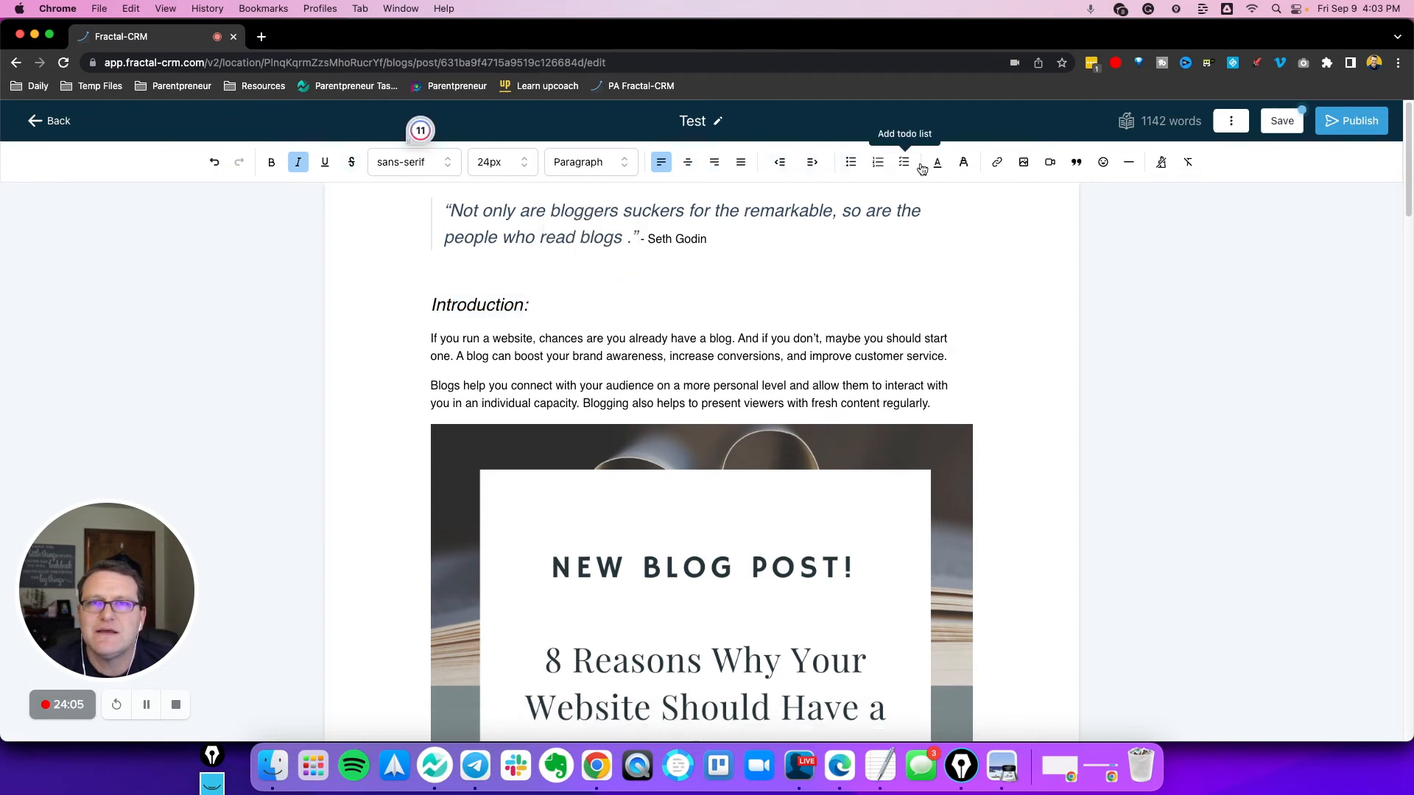
scroll(595, 264, "down", 20)
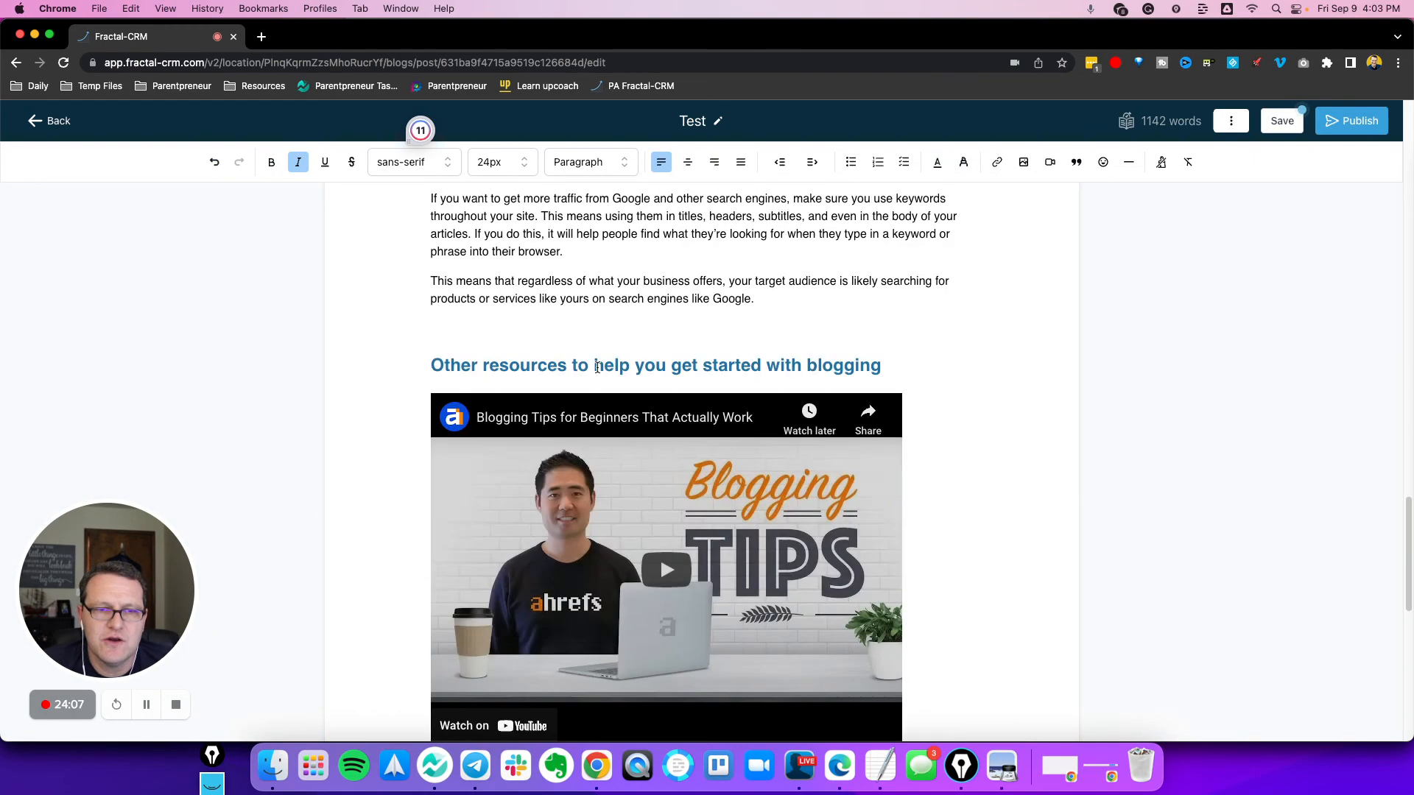
left_click(511, 580)
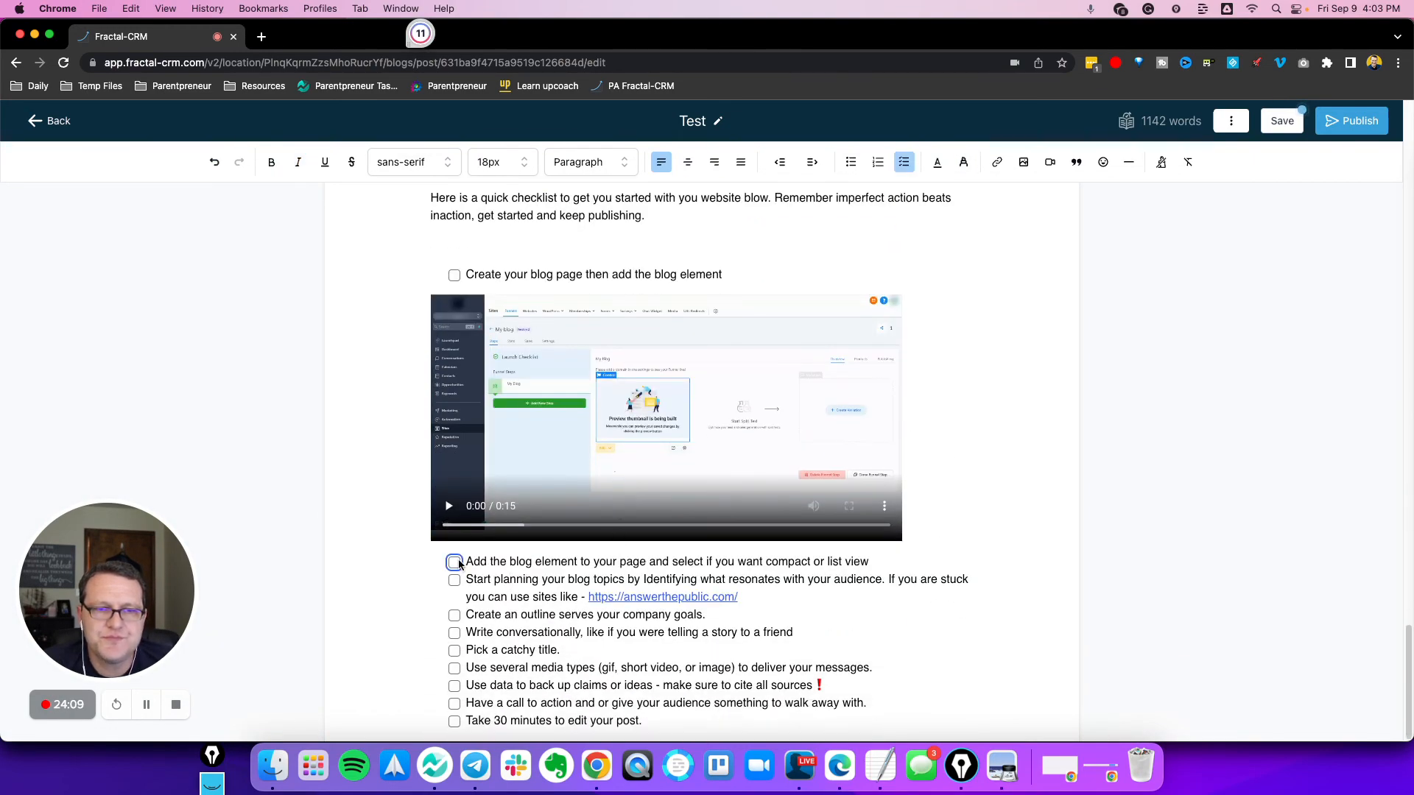
left_click(457, 563)
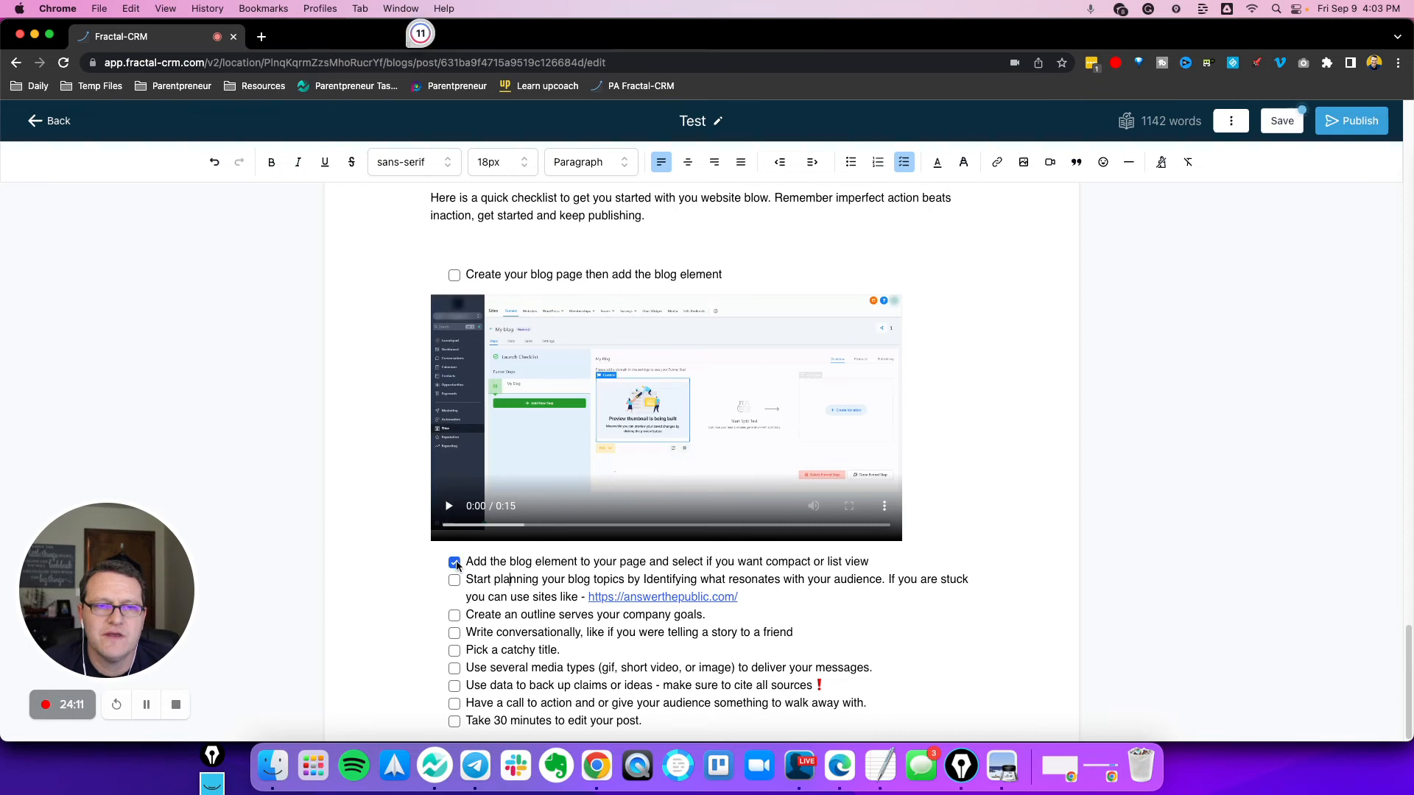
left_click(455, 562)
scroll(730, 519, "up", 2)
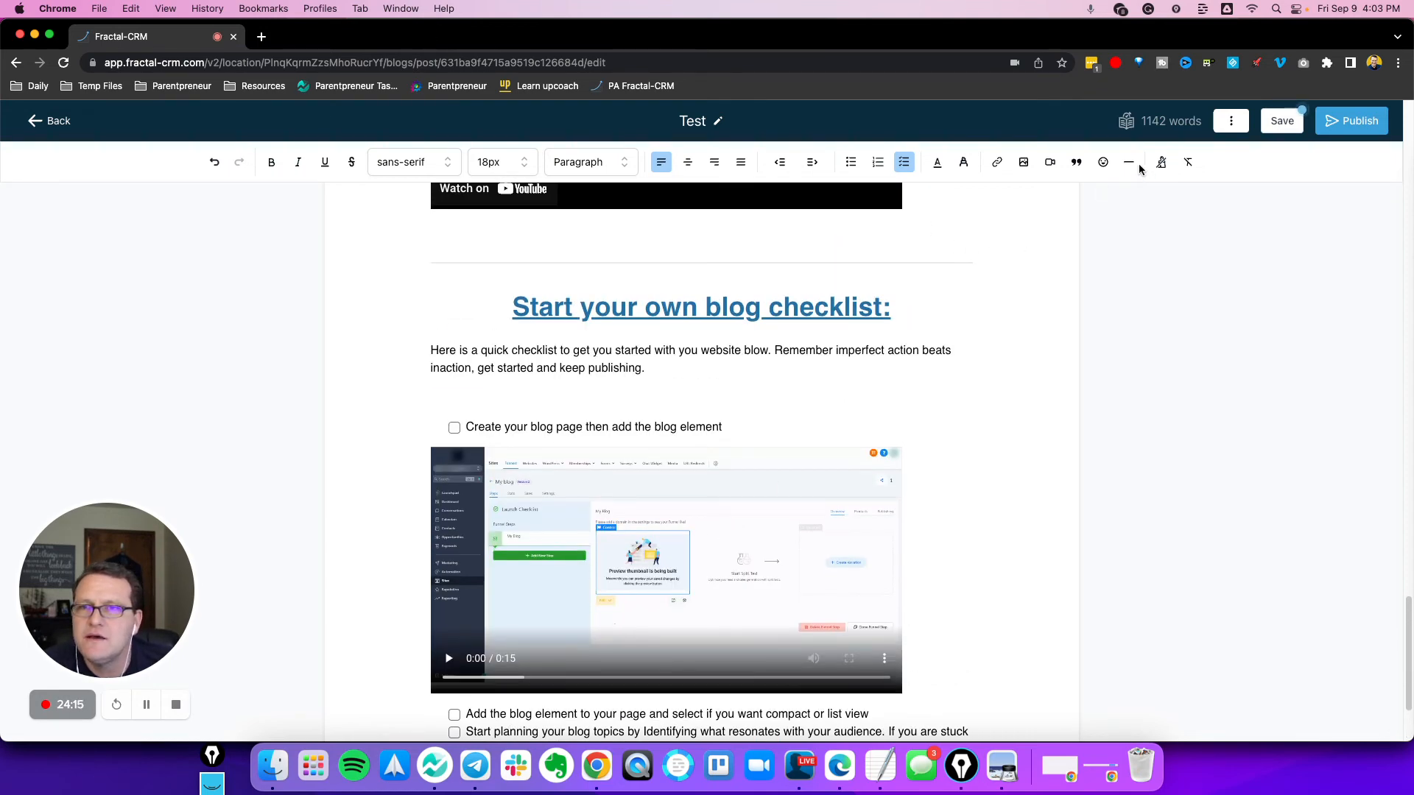
scroll(665, 623, "down", 2)
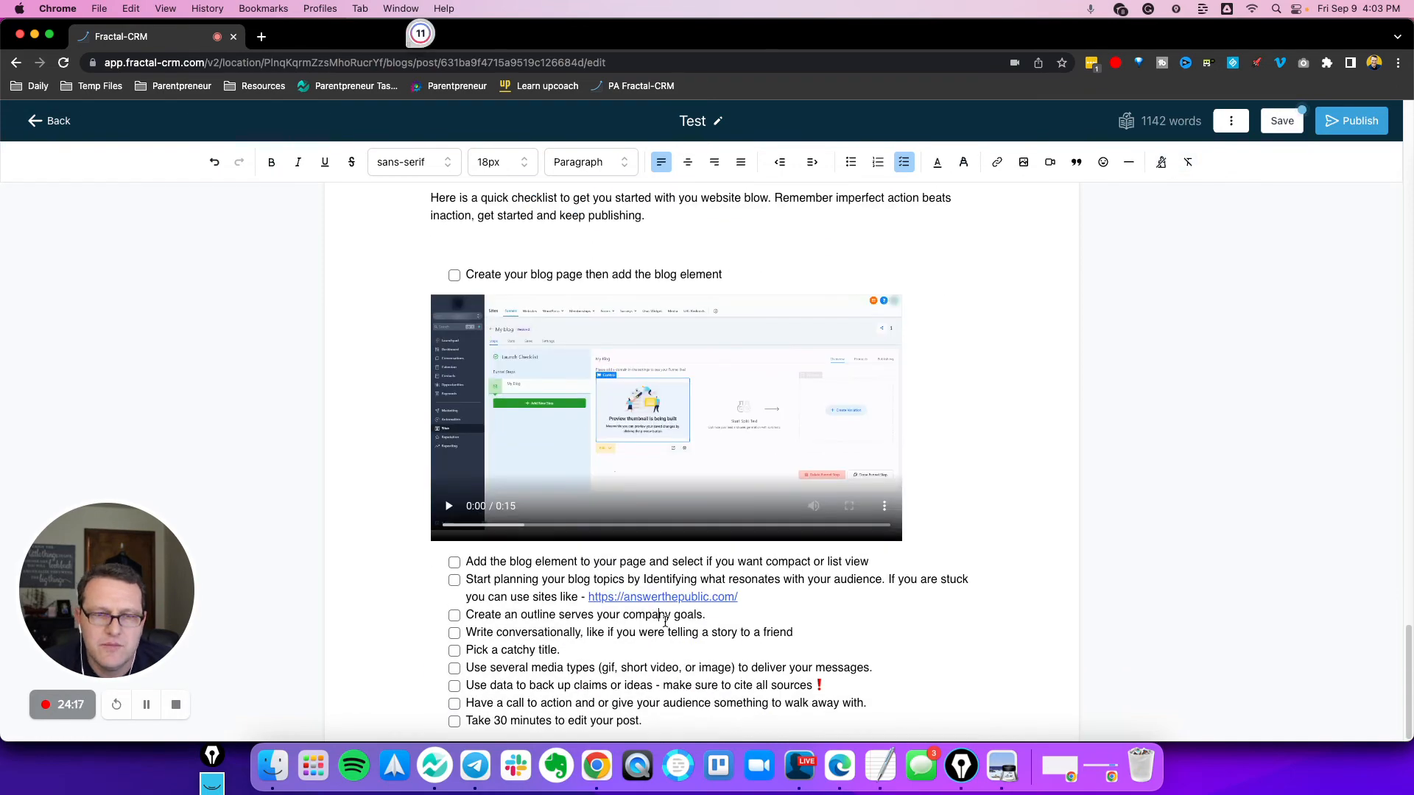
Return to the opening quote and look over the post's additional actions, such as duplicating, previewing and version history
scroll(684, 465, "up", 20)
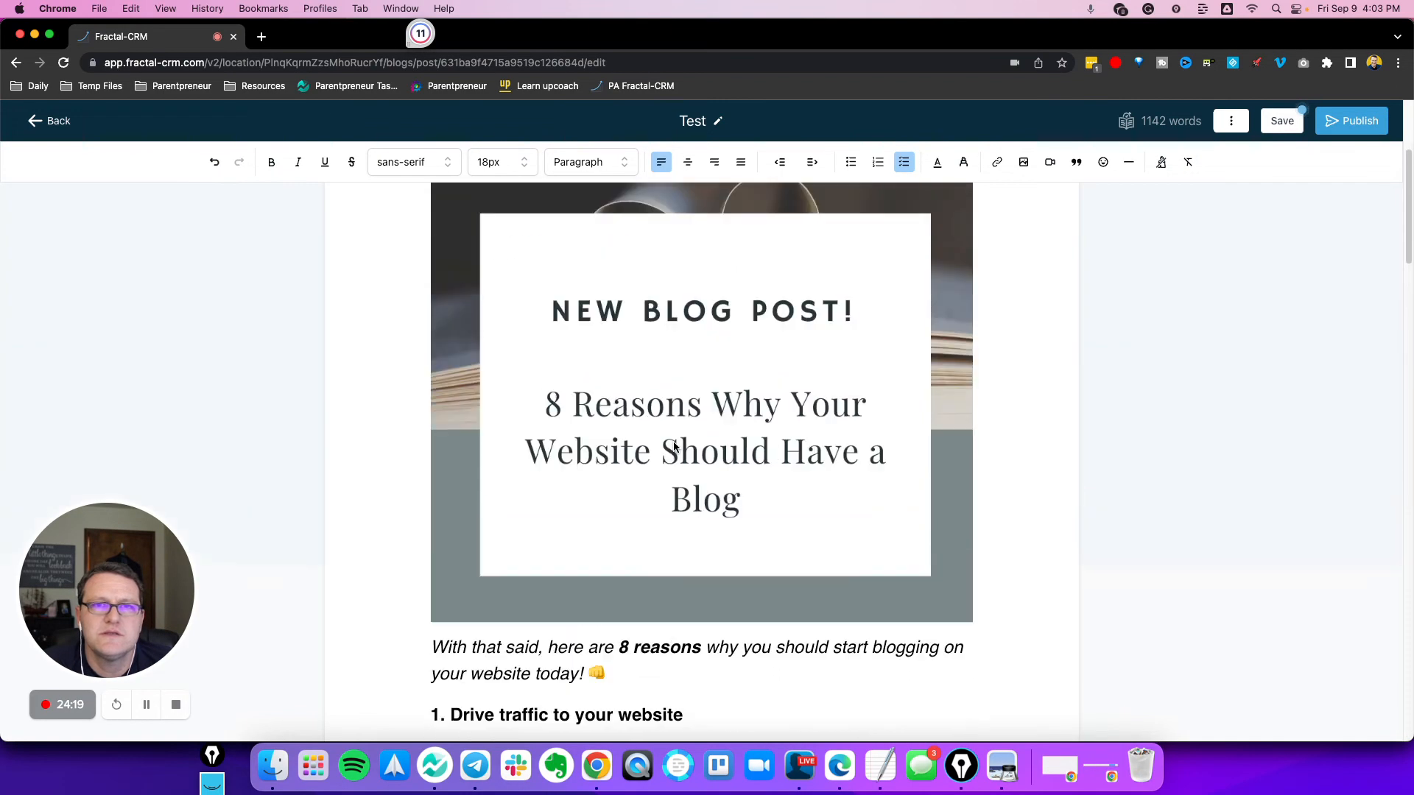
left_click_drag(638, 356, 600, 295)
left_click(649, 215)
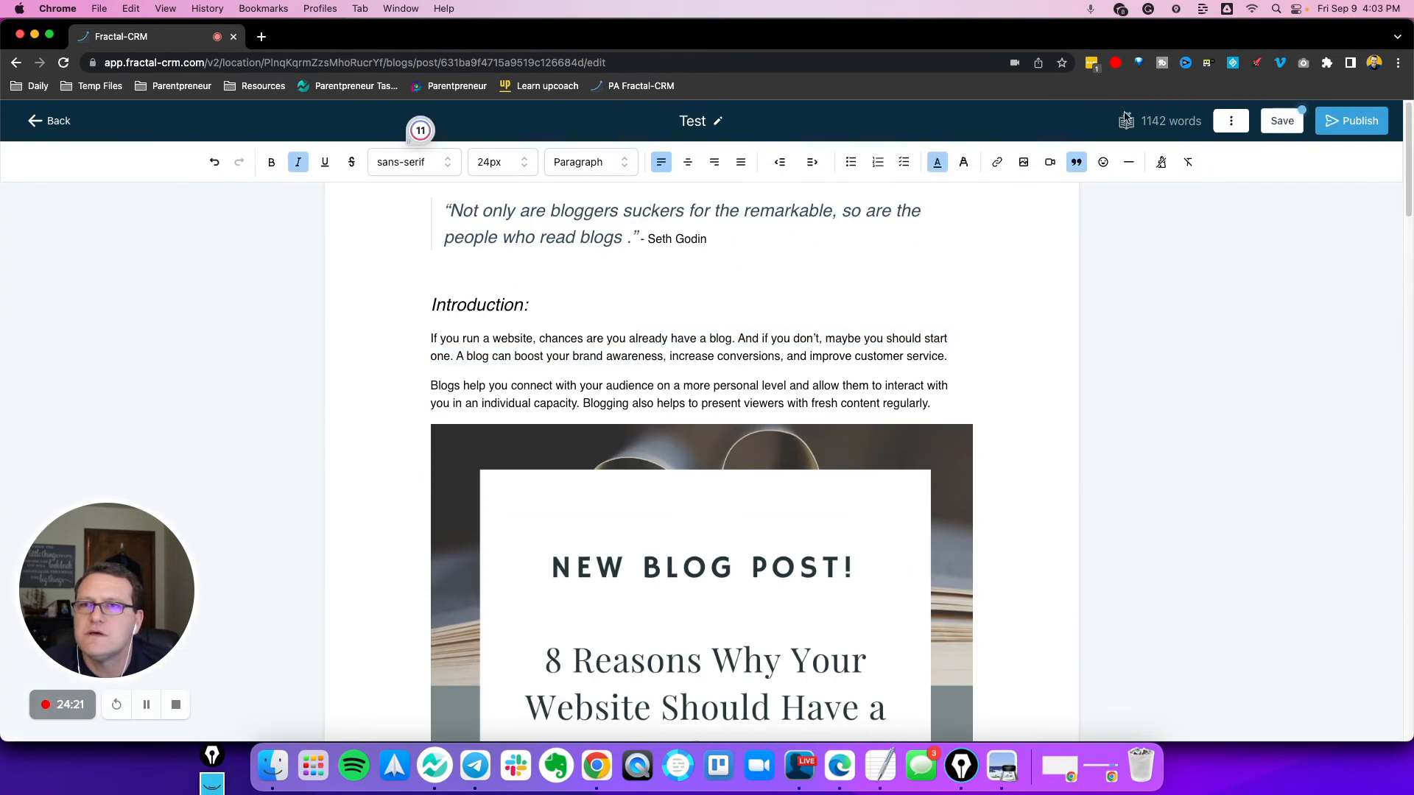
left_click(1244, 122)
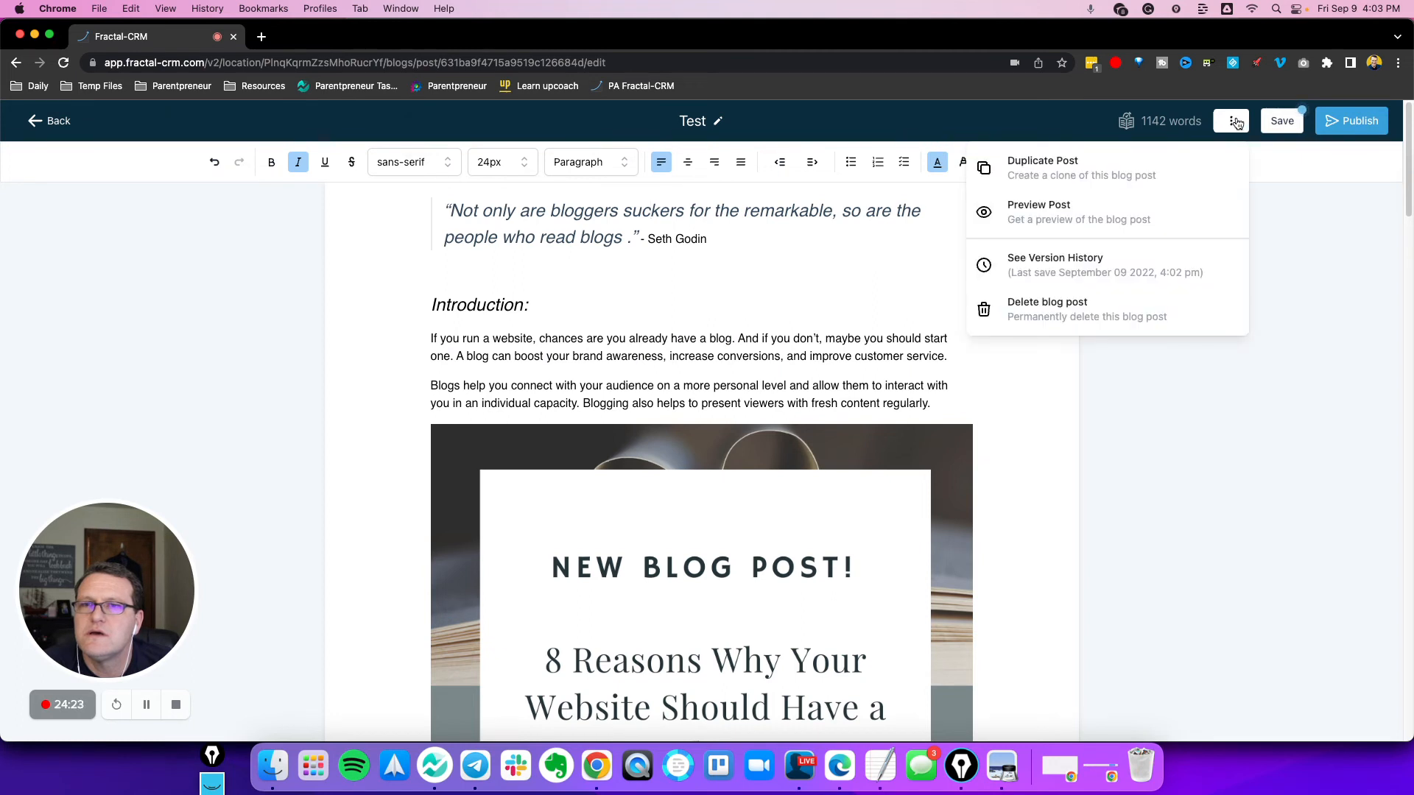
left_click(1238, 126)
left_click(576, 241)
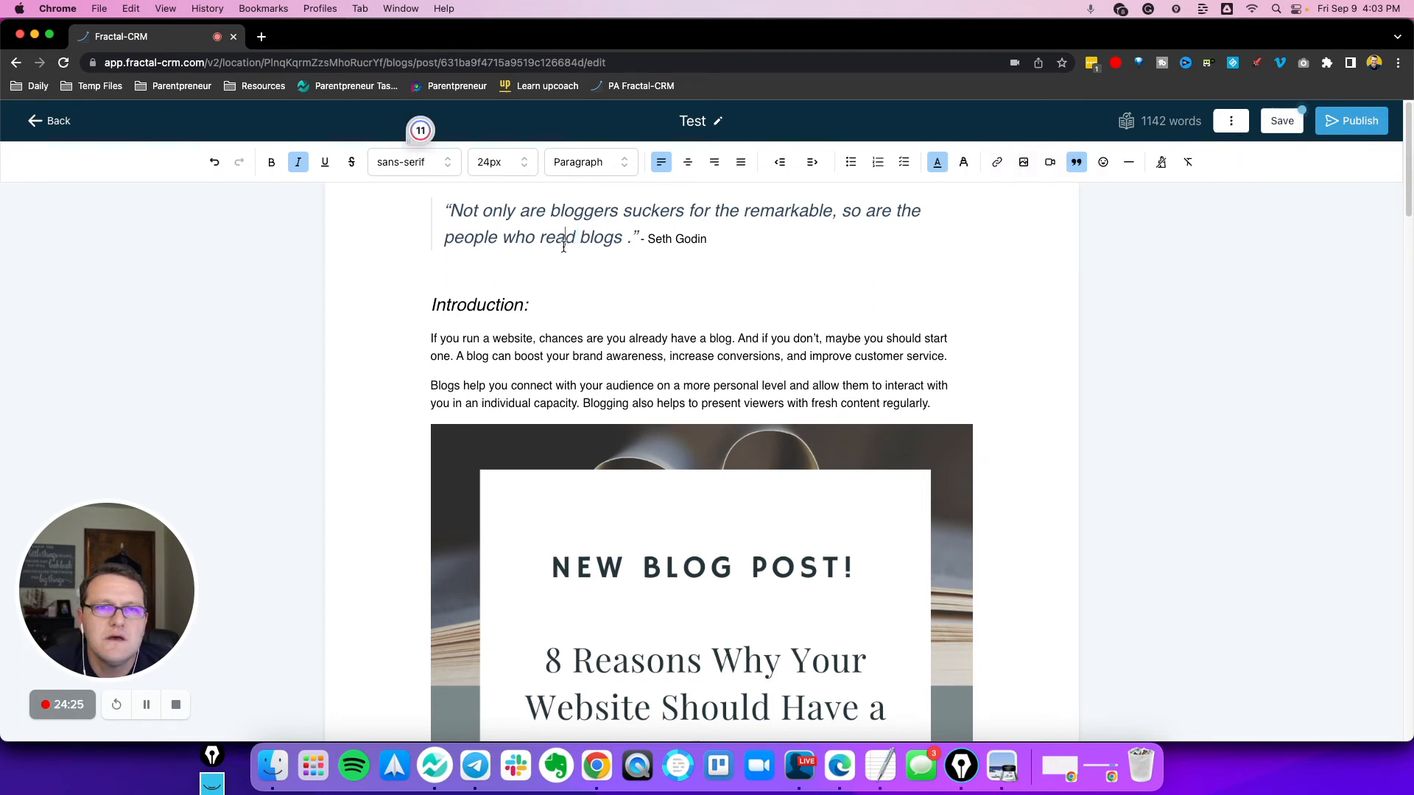
left_click(458, 303)
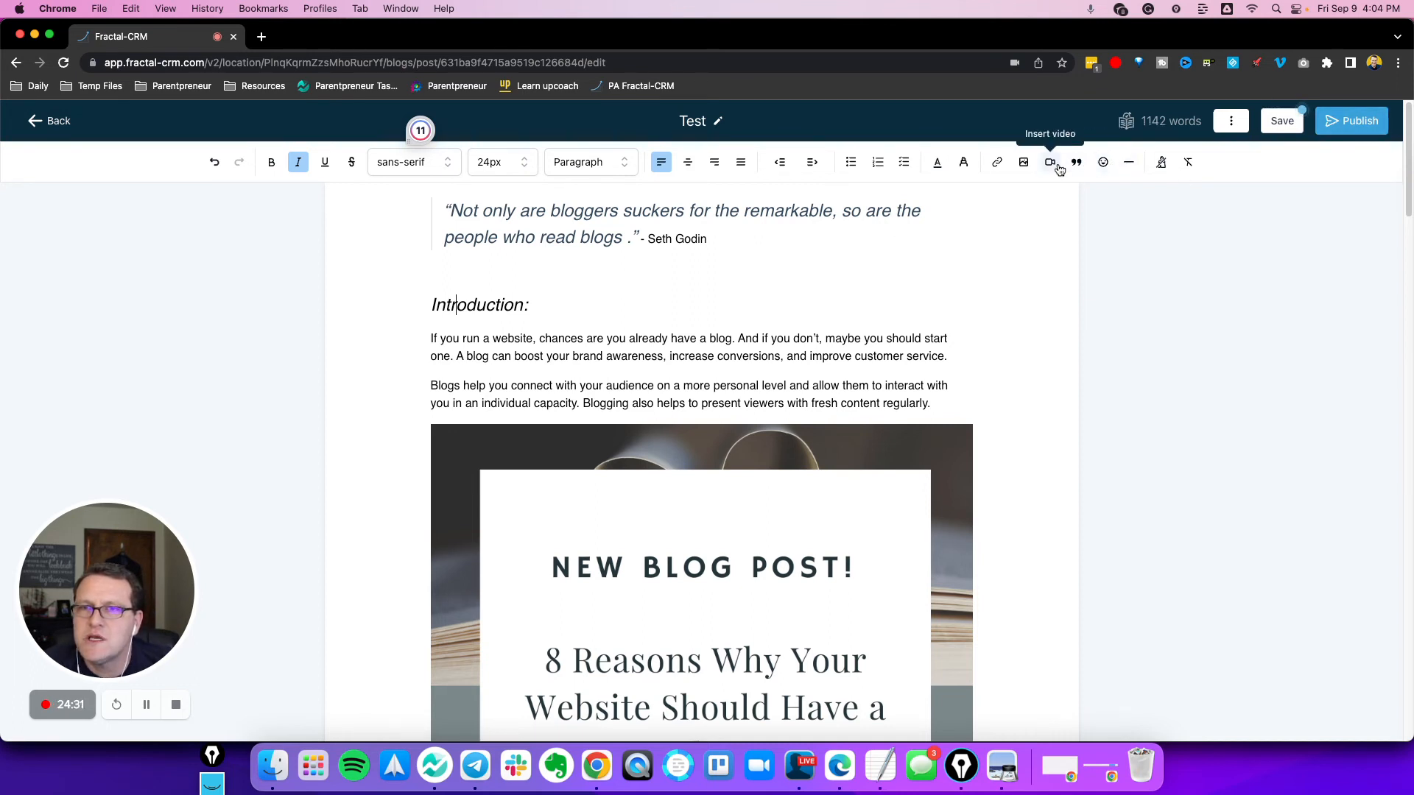
Leave the blog post without saving its changes, and open the Optin page of Test Funnel in the page builder
left_click(51, 122)
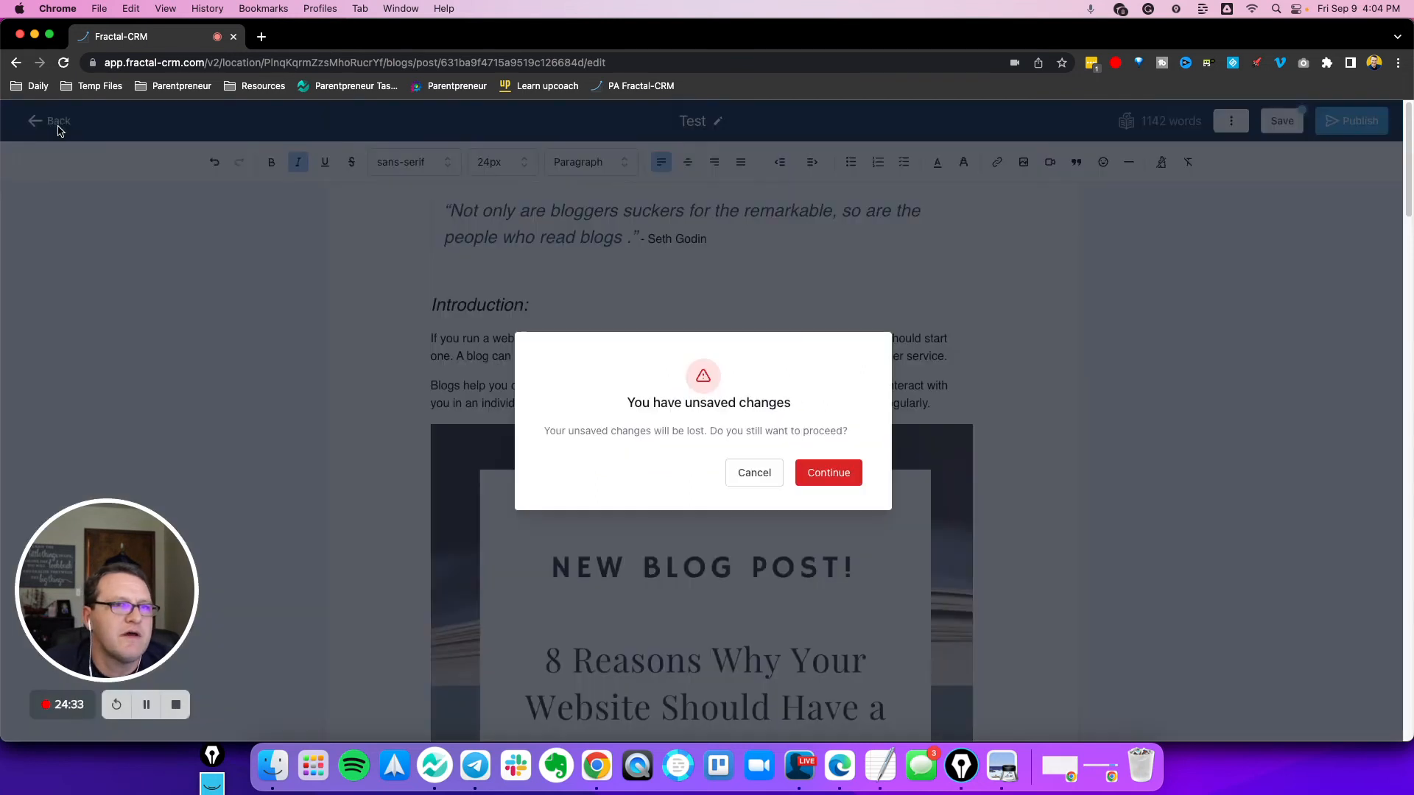
left_click(830, 472)
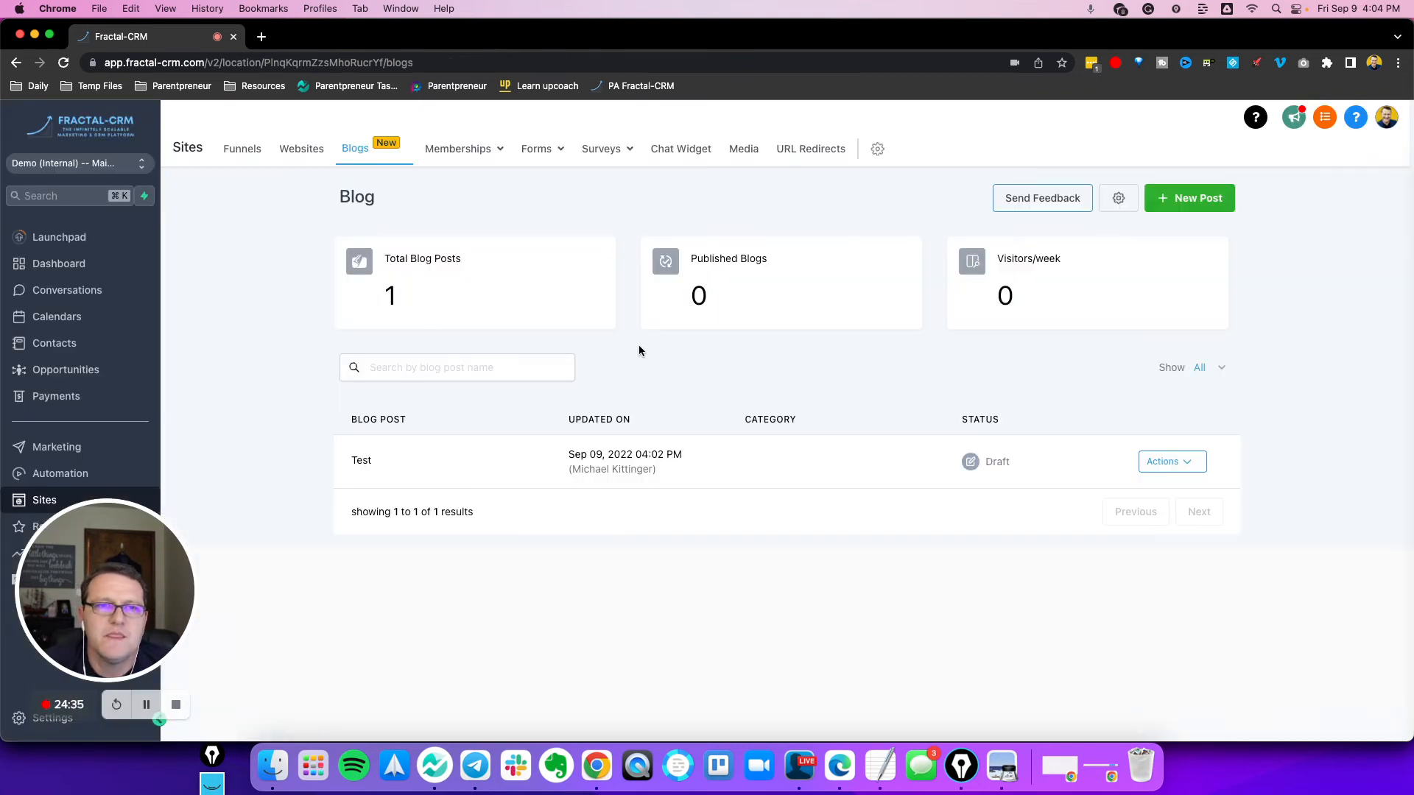
left_click(258, 154)
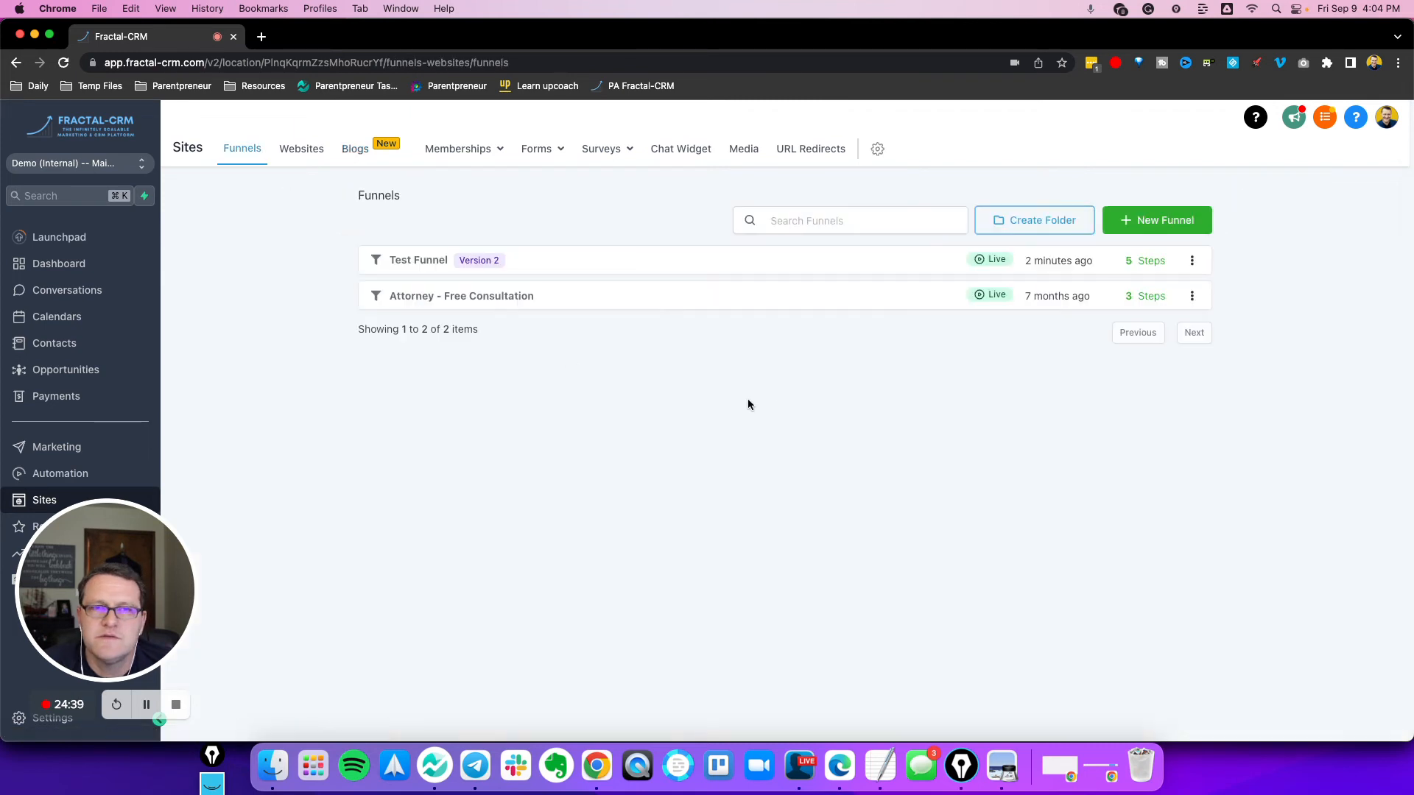
left_click(418, 265)
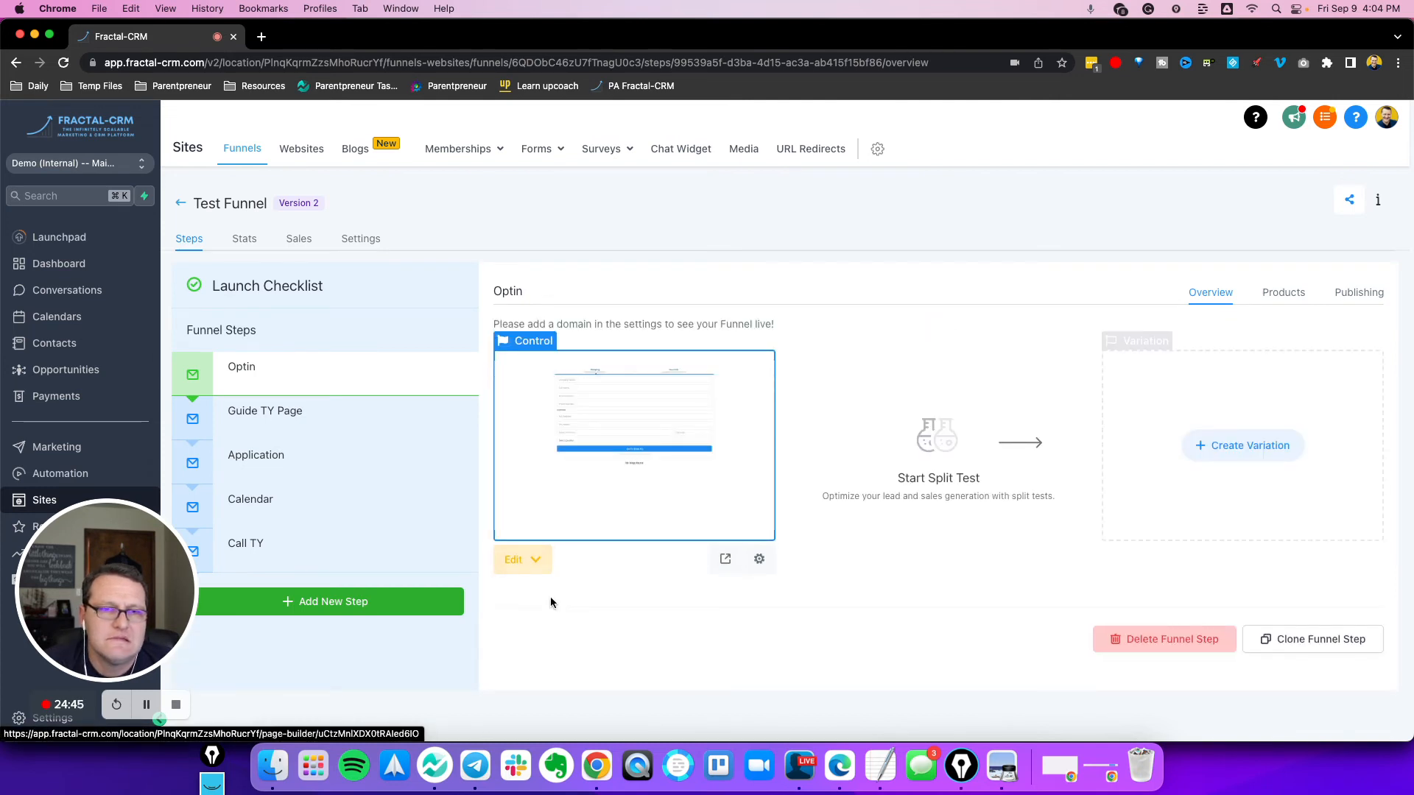
left_click(766, 458)
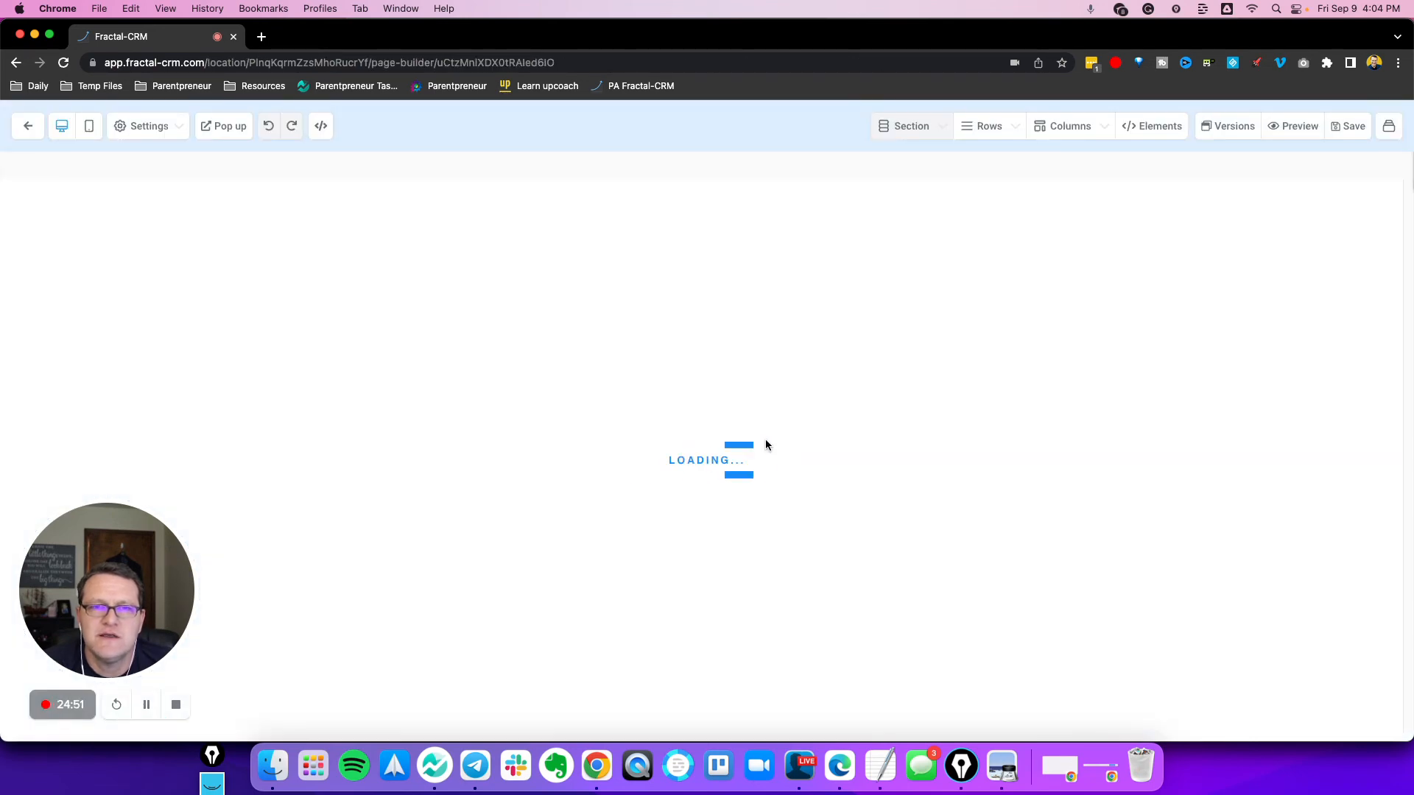
Search the page elements for "faq" and add an FAQ element below the blog post list
scroll(825, 442, "down", 5)
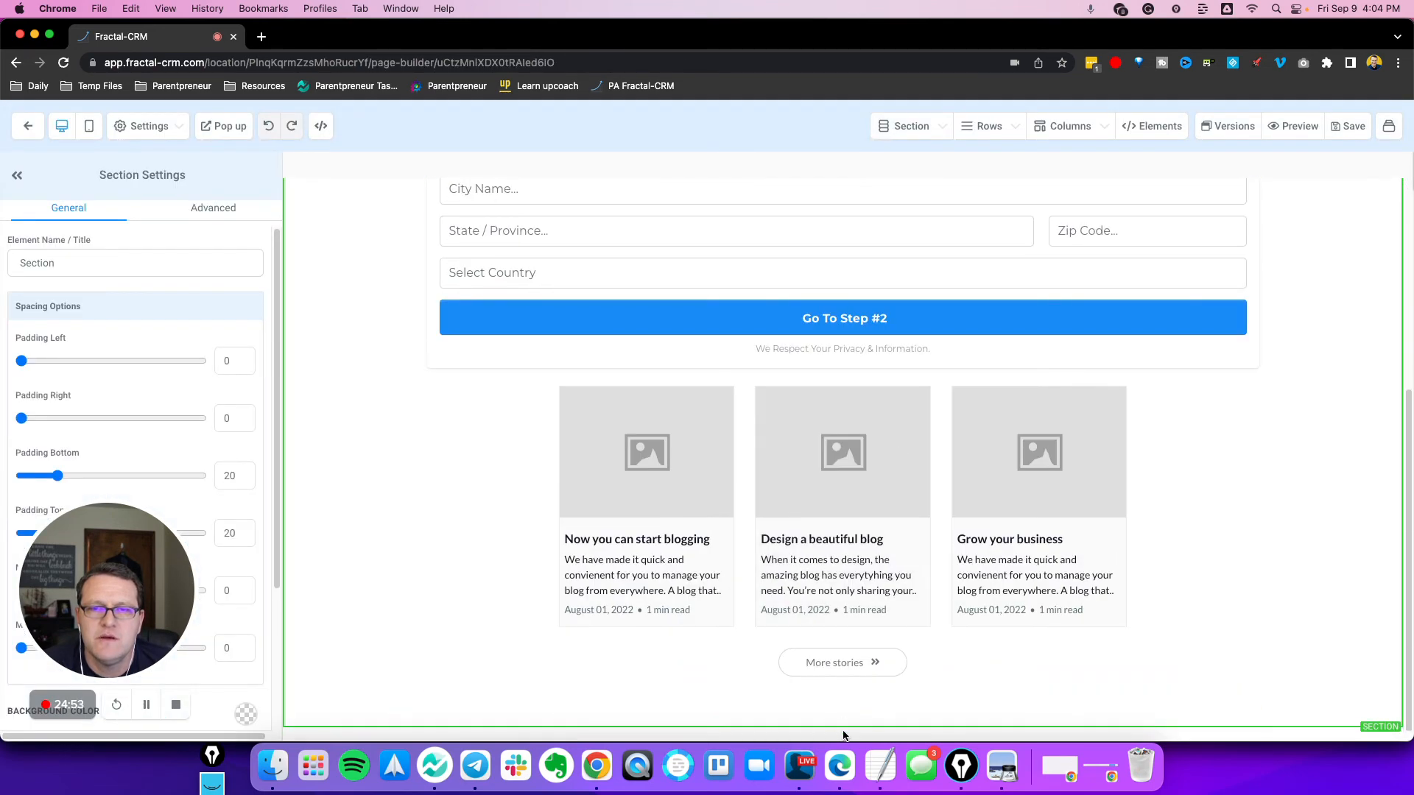
left_click(842, 692)
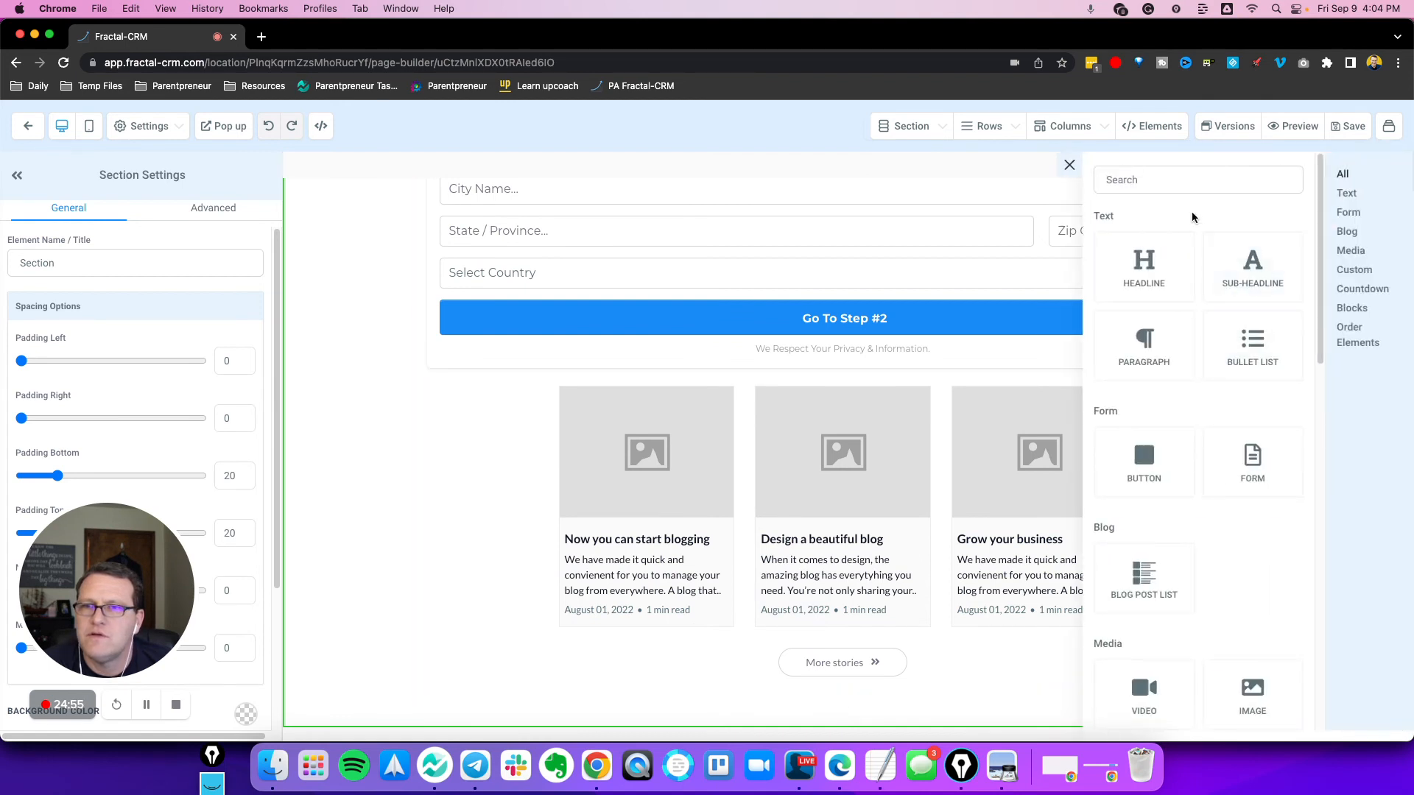
left_click(1175, 179)
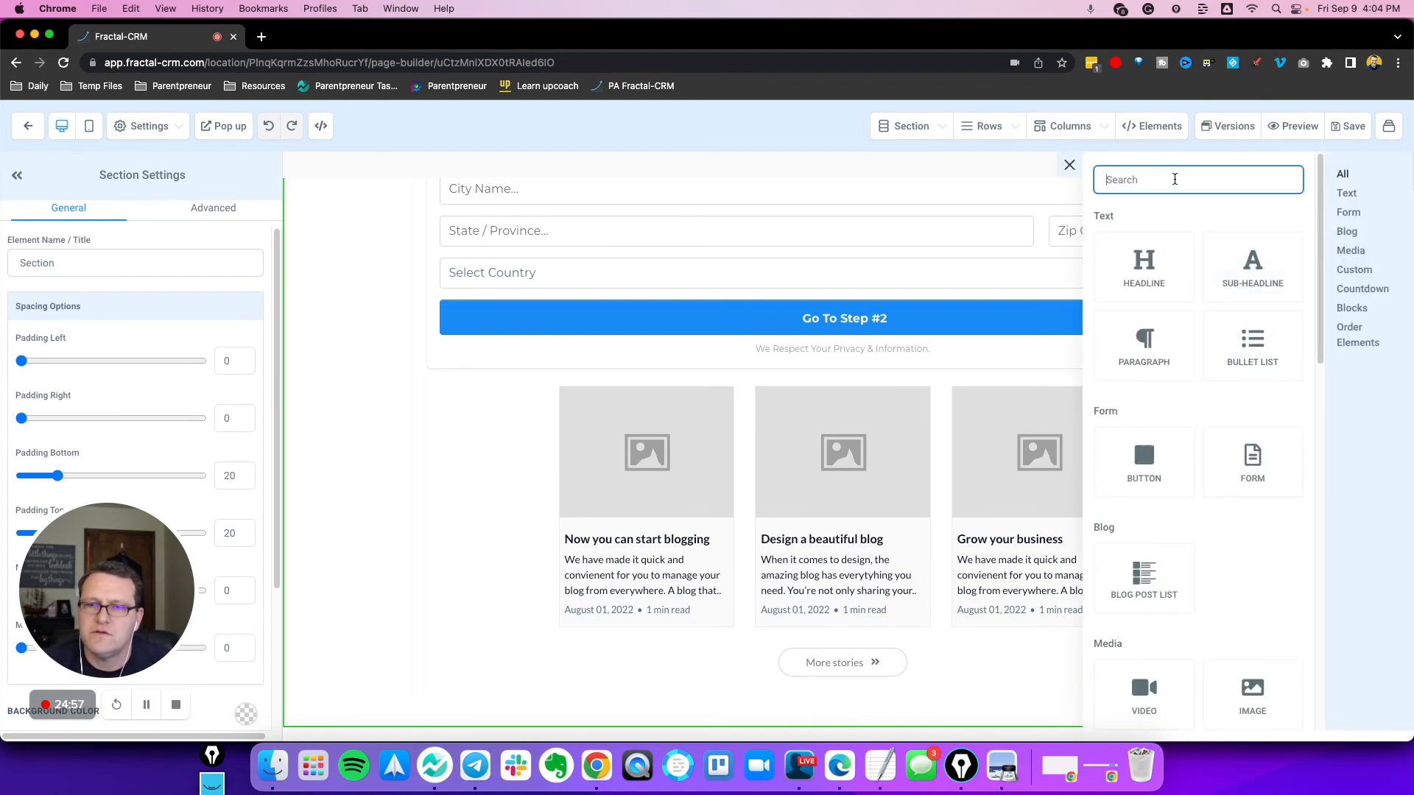
type("faq")
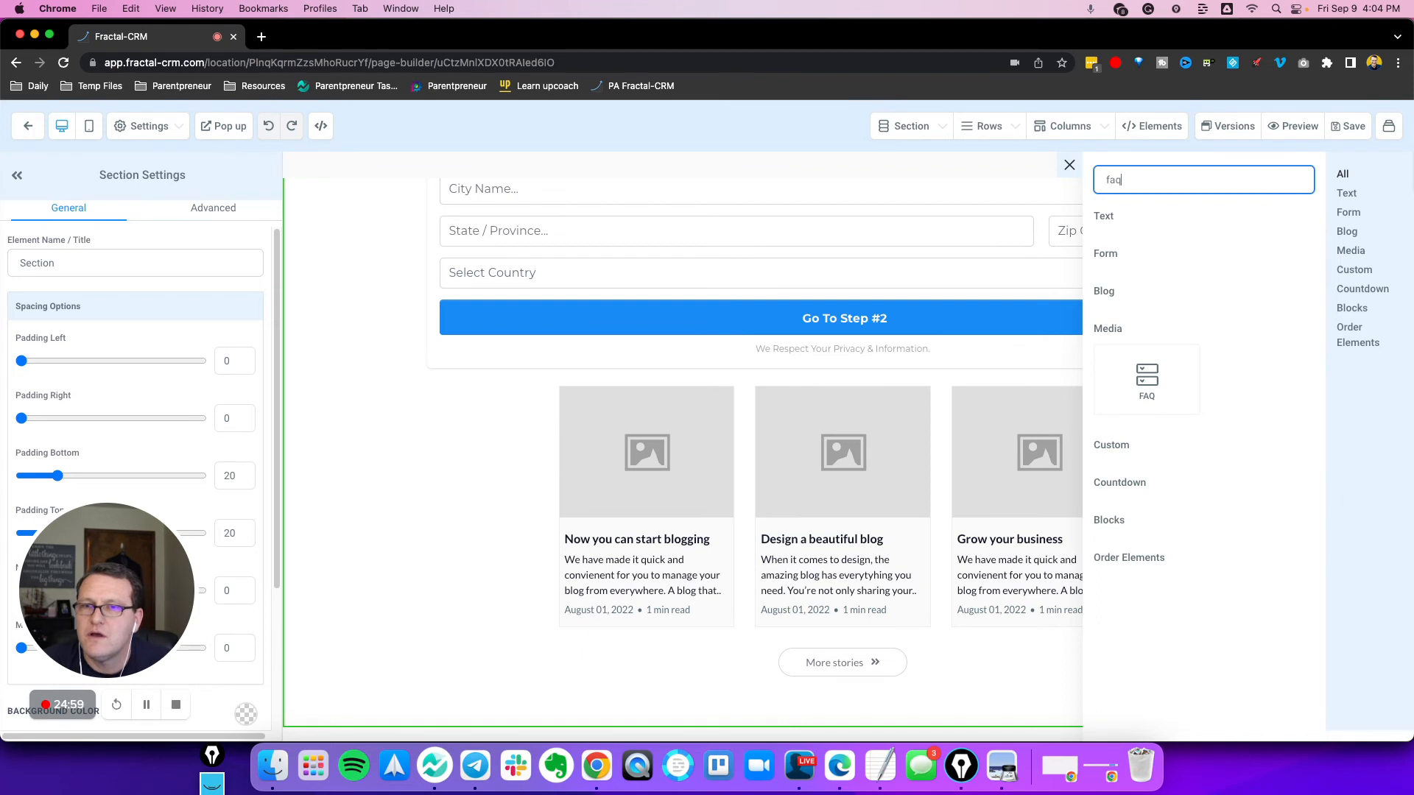
left_click_drag(1161, 386, 884, 672)
scroll(1047, 435, "down", 2)
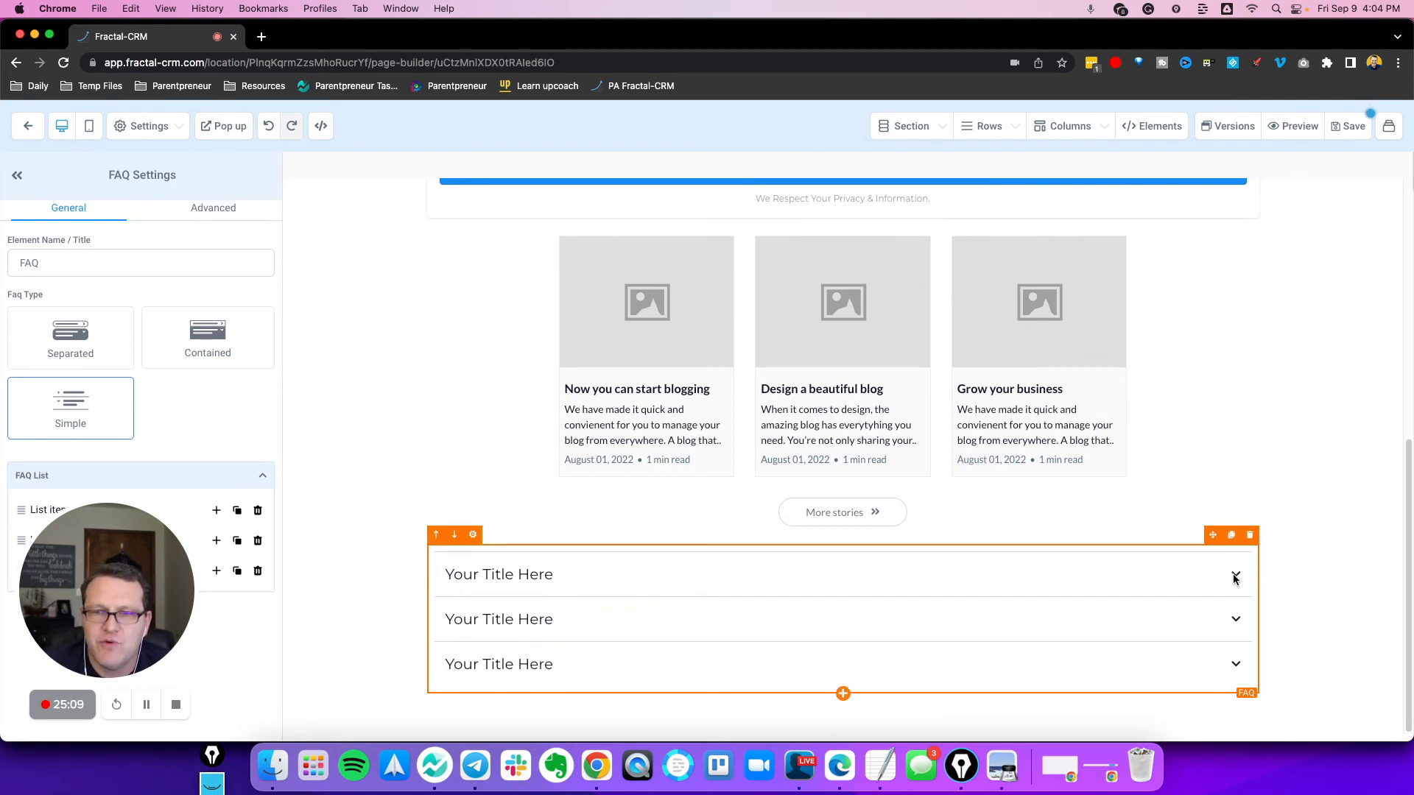
Try the Separated and Contained FAQ types, return to Simple, and add a list item directly below List item 1
left_click(77, 352)
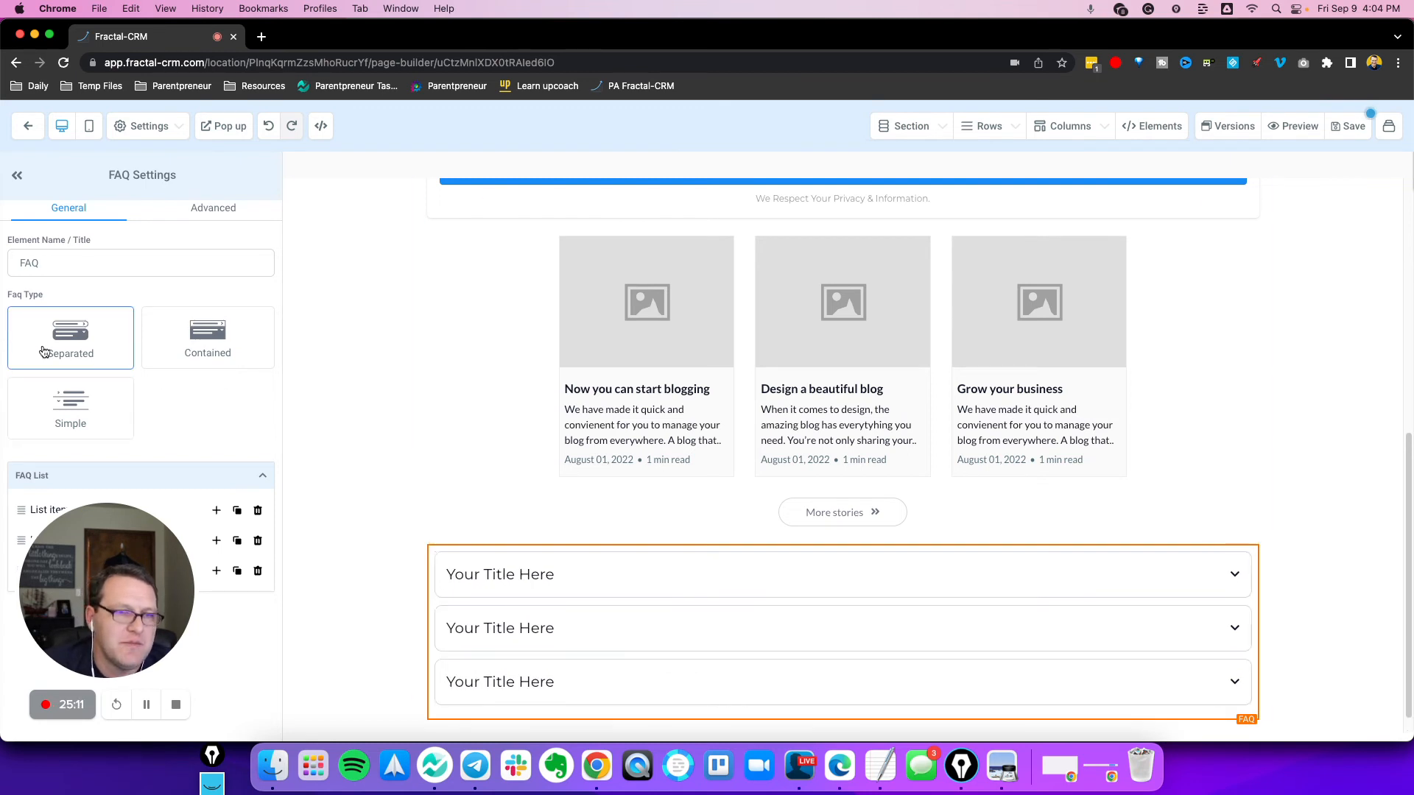
left_click(169, 366)
left_click(102, 402)
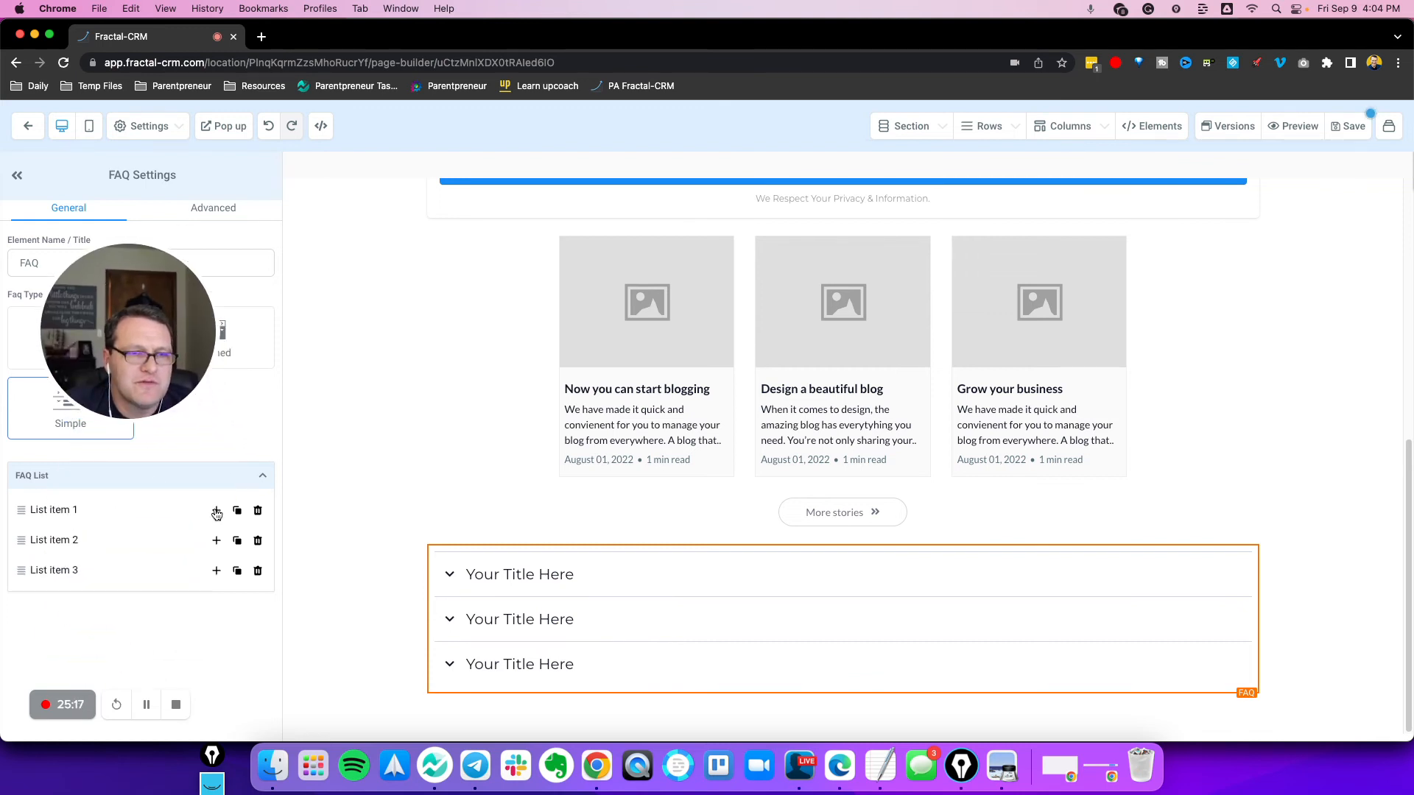
left_click(216, 511)
scroll(487, 461, "down", 3)
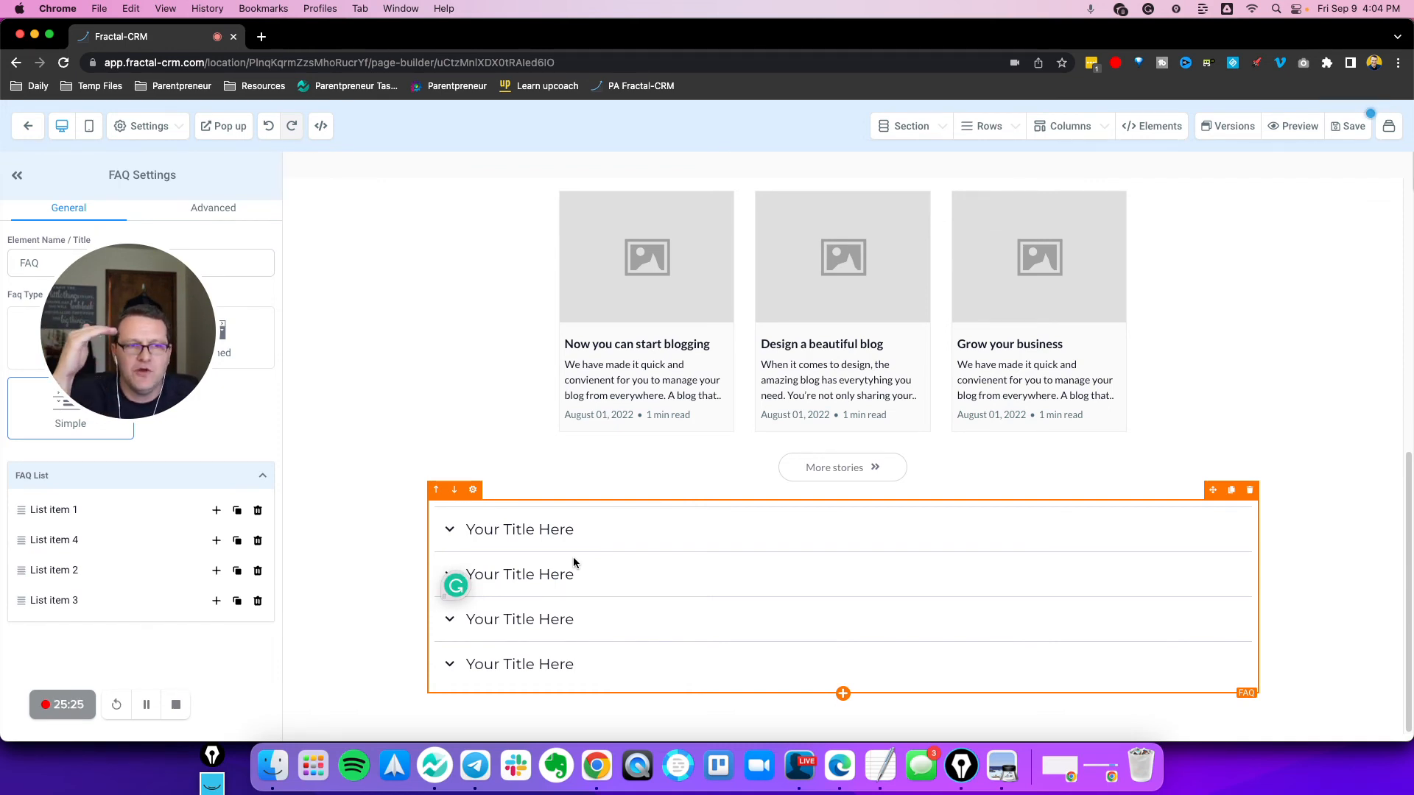
Expand List item 1 of the FAQ and replace its placeholder answer with "Test"
left_click(67, 513)
scroll(853, 470, "down", 2)
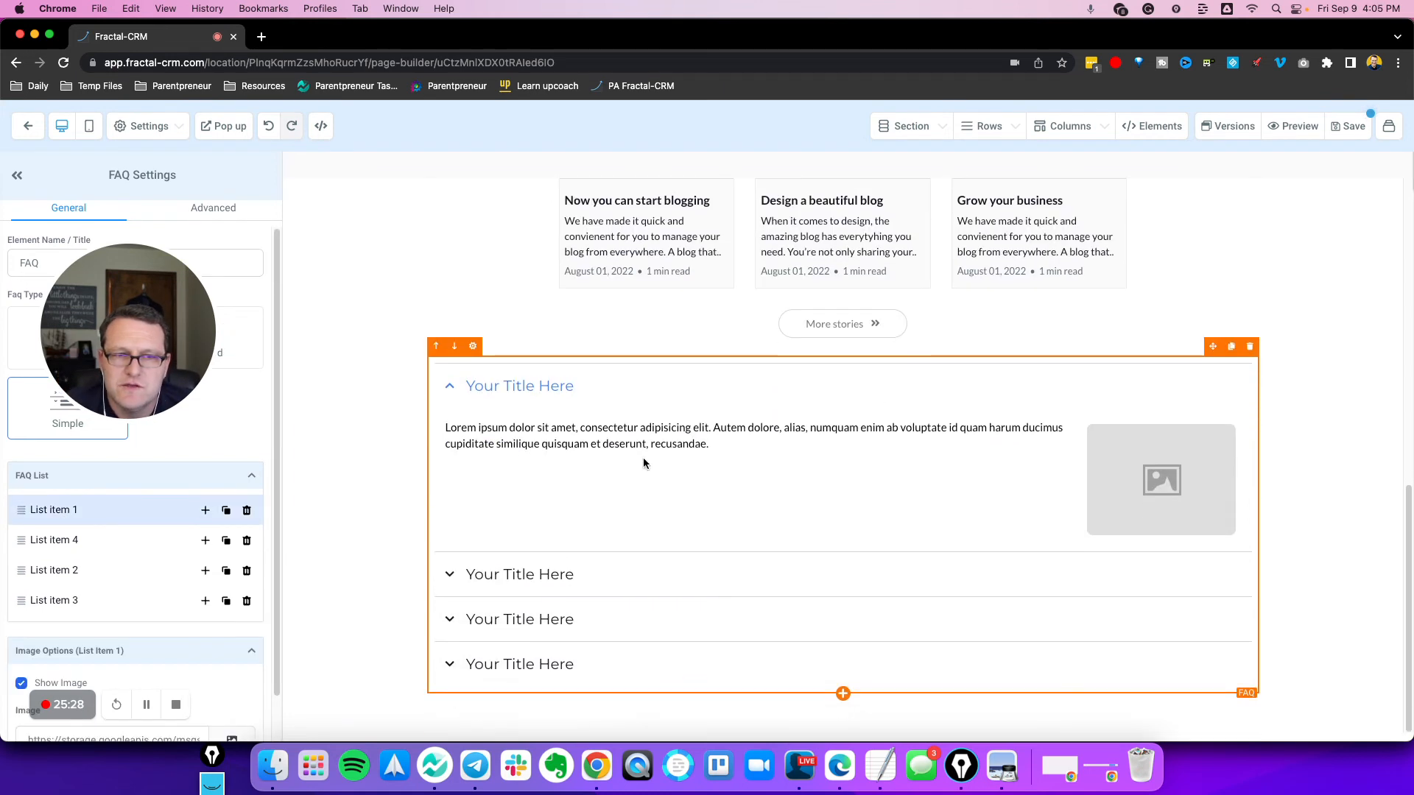
left_click(58, 540)
left_click(68, 518)
left_click(582, 444)
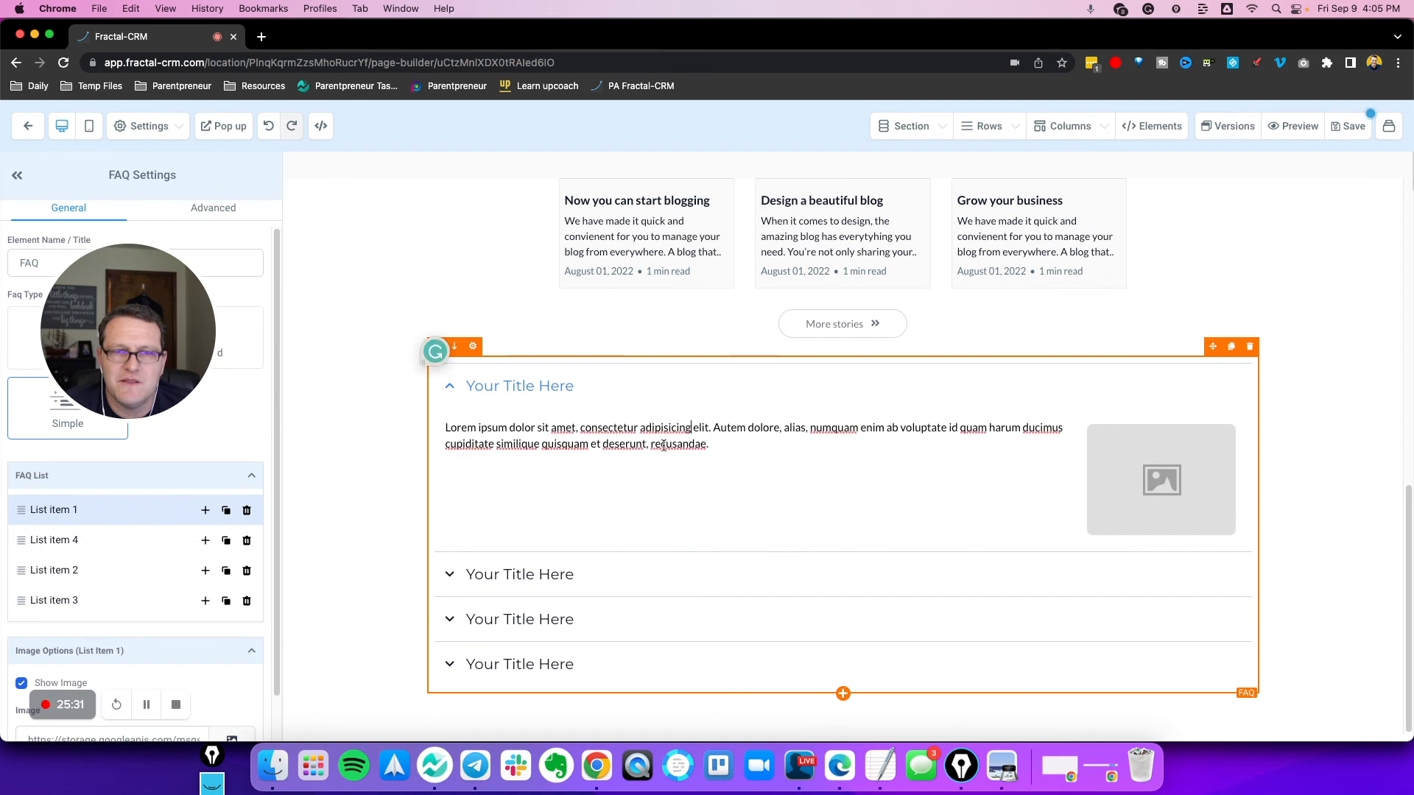
triple_click(583, 442)
type("Test")
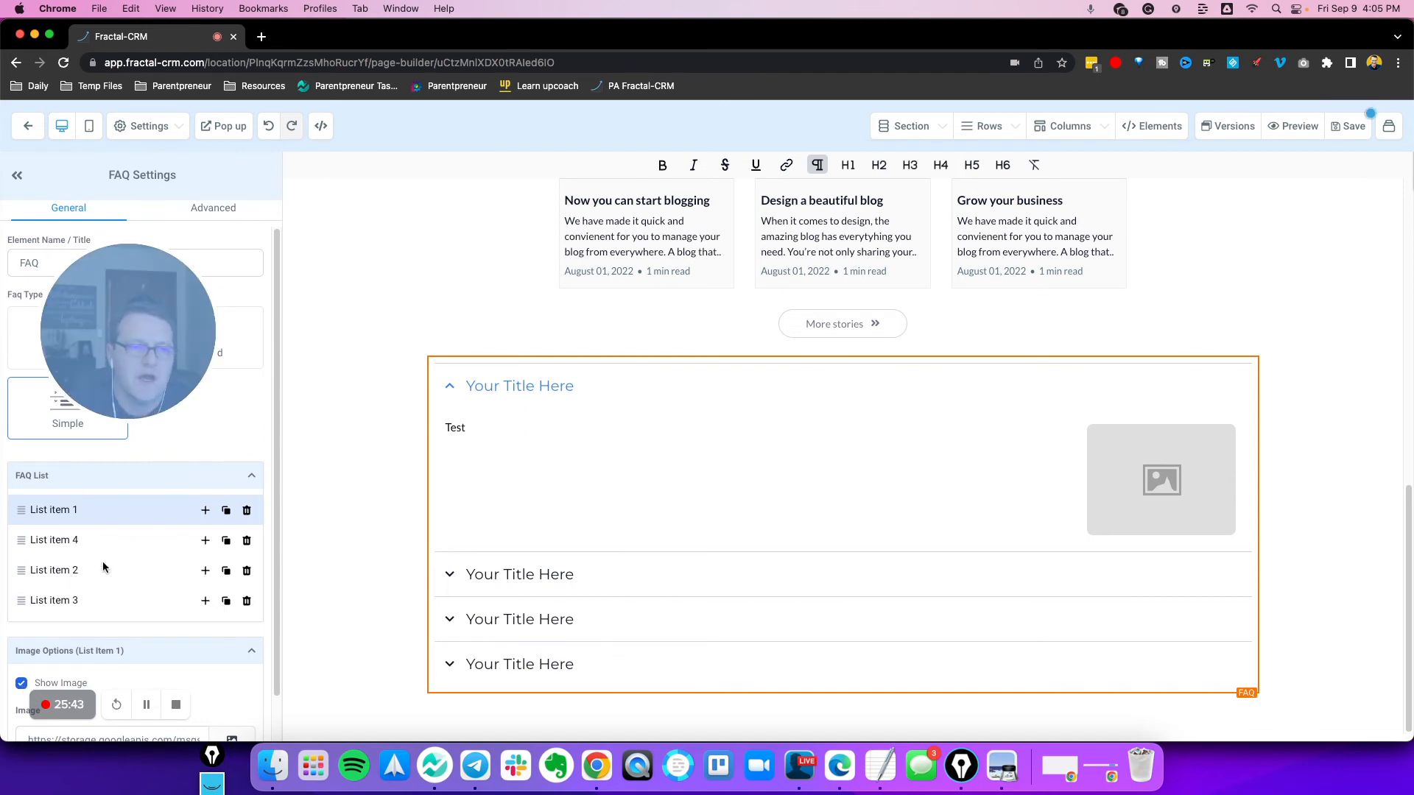
Format the "Test" answer as H3, and look at the link options without adding a link
scroll(112, 561, "down", 2)
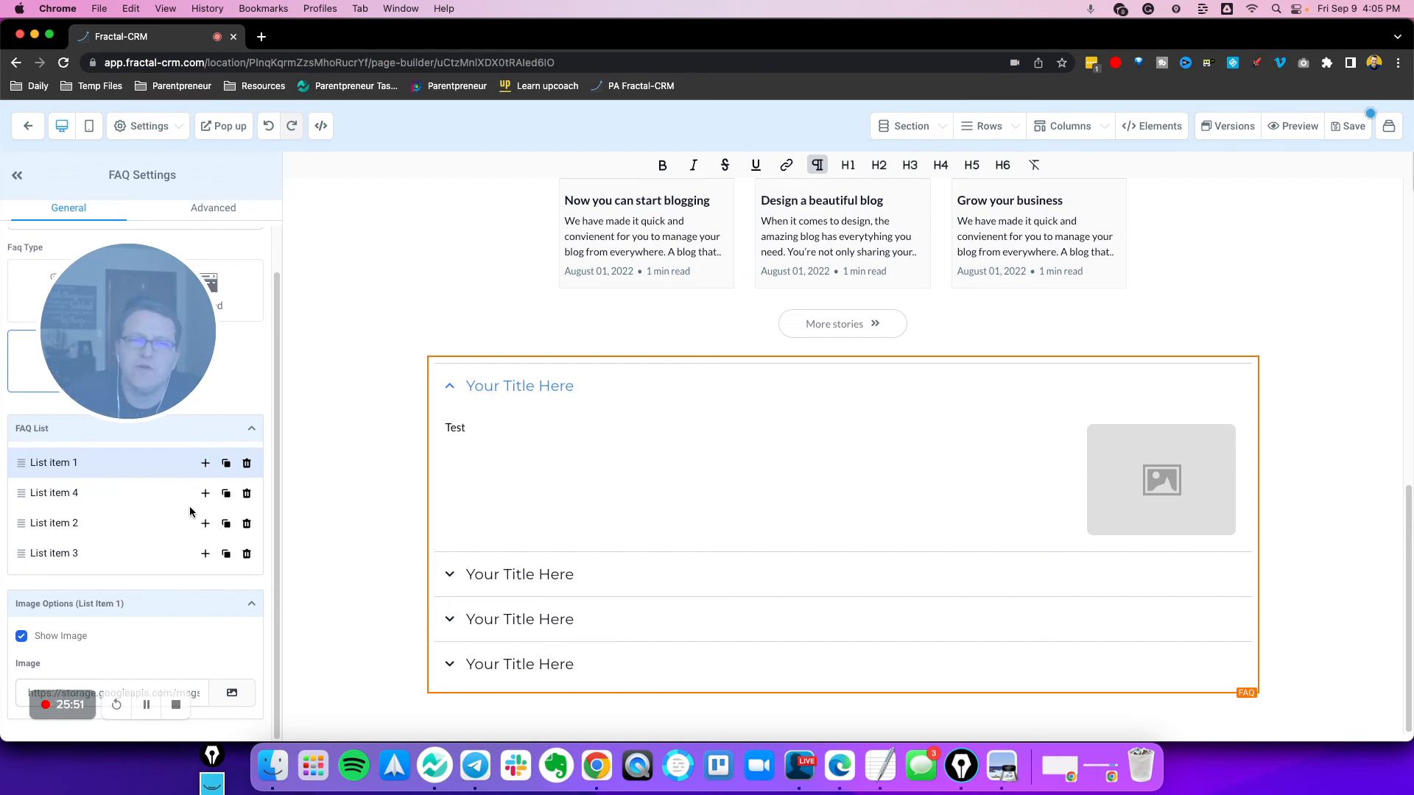
left_click(495, 432)
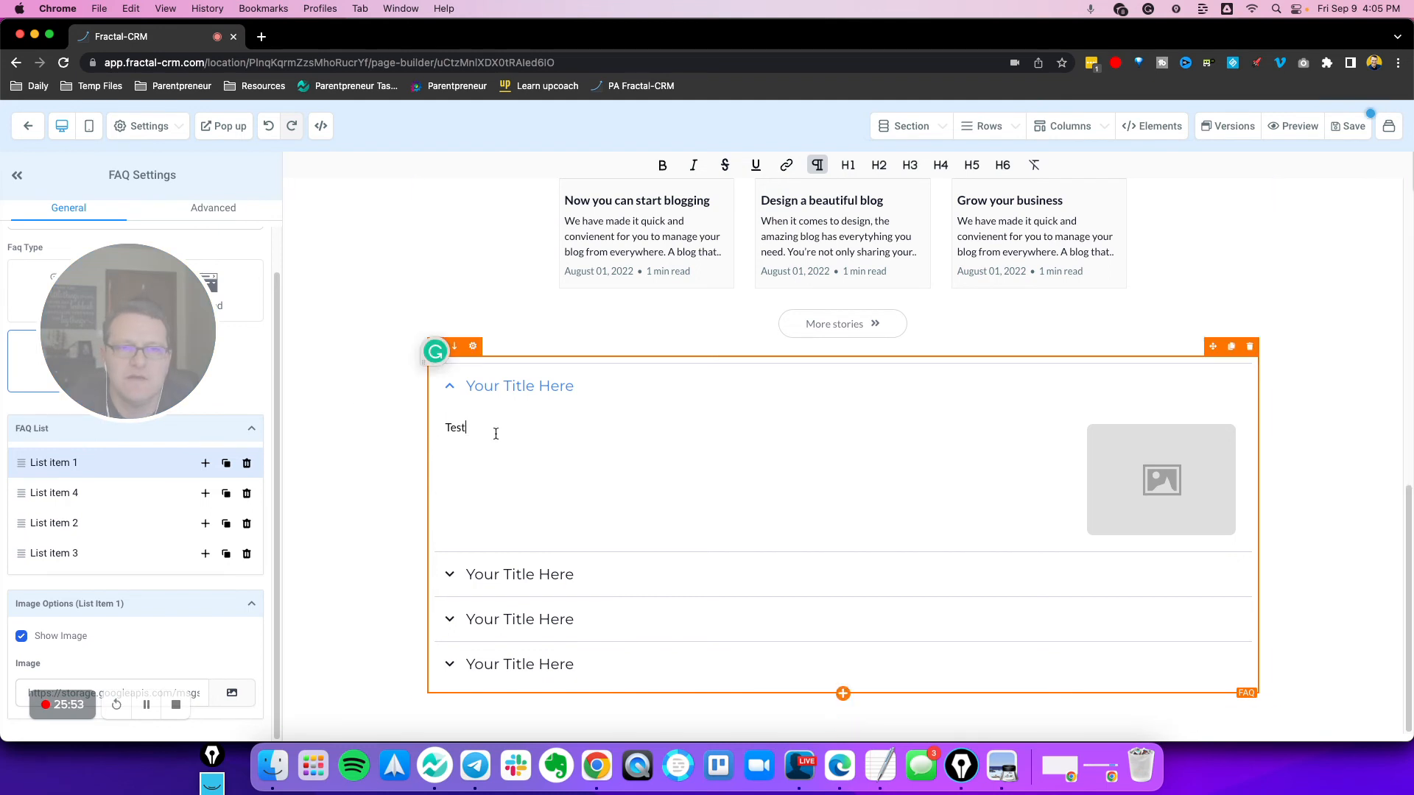
double_click(495, 432)
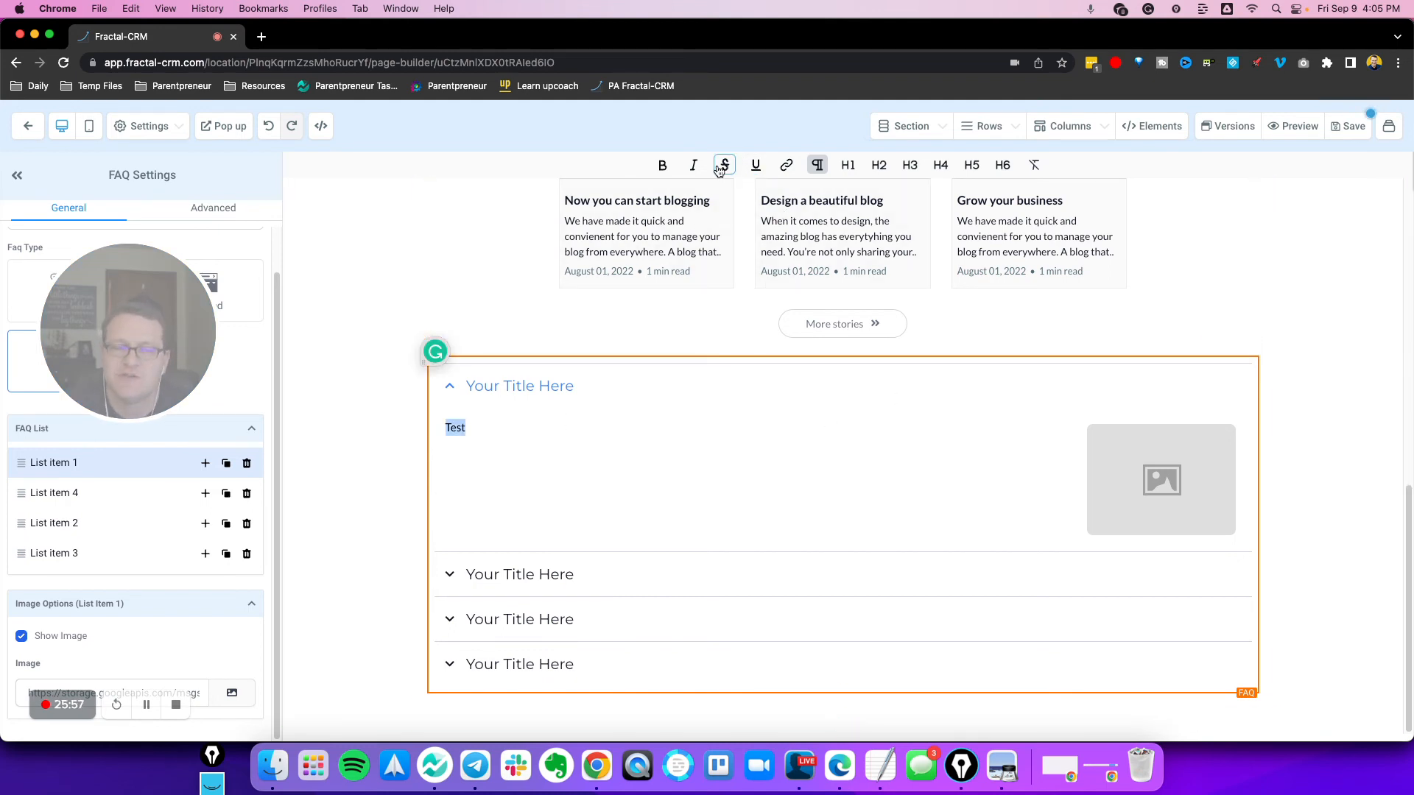
left_click(911, 166)
left_click(786, 165)
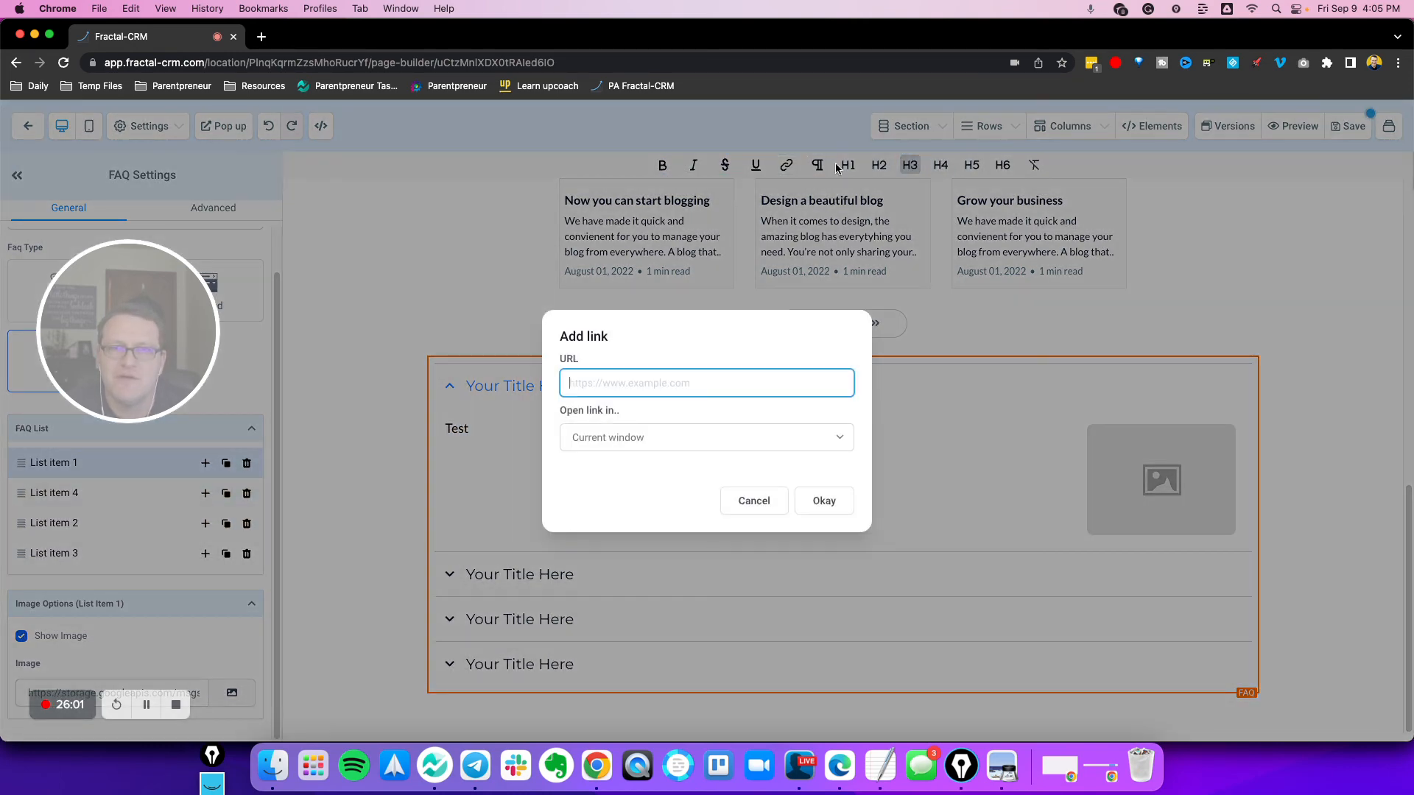
left_click(774, 499)
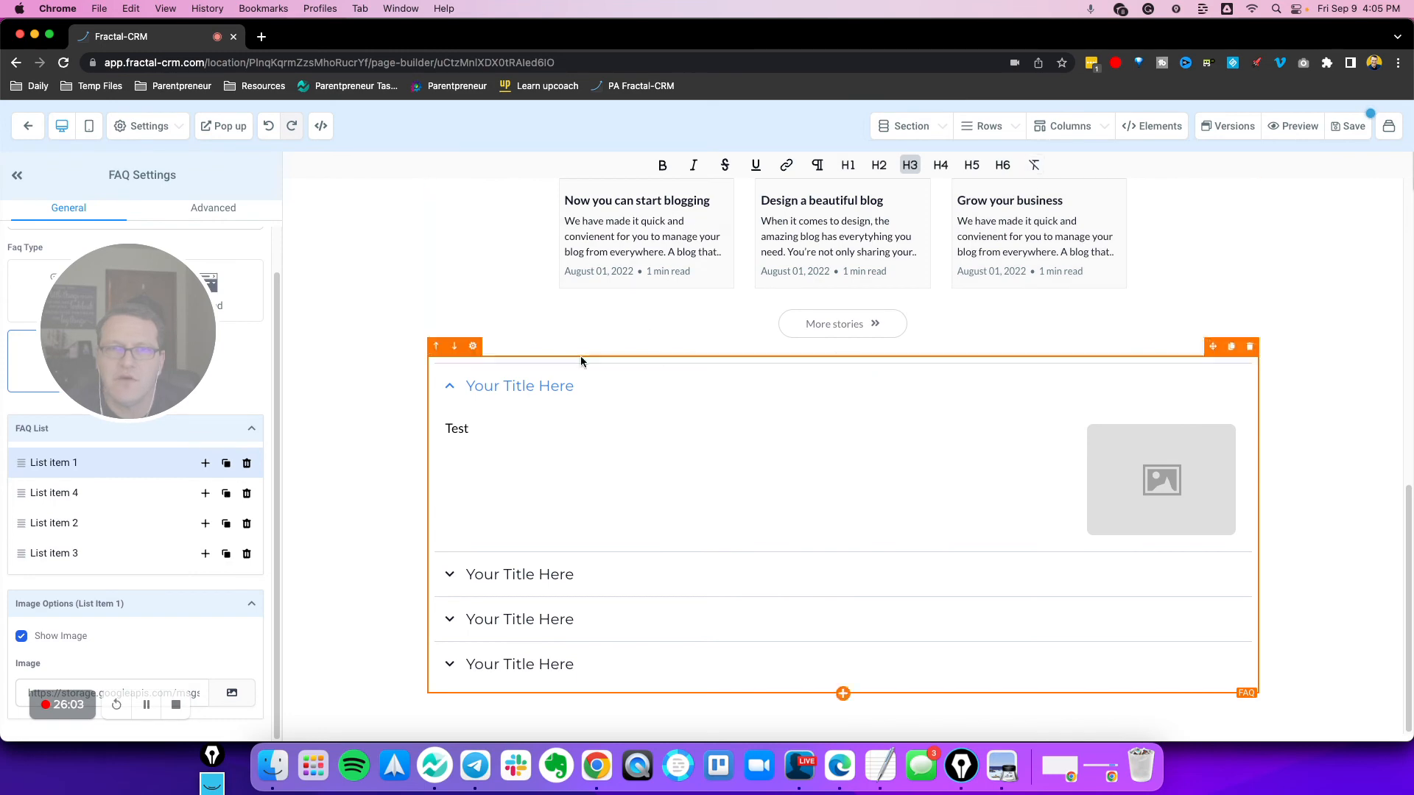
Look over the blog and FAQ elements on the page, and expand List item 4 of the FAQ
scroll(759, 296, "up", 5)
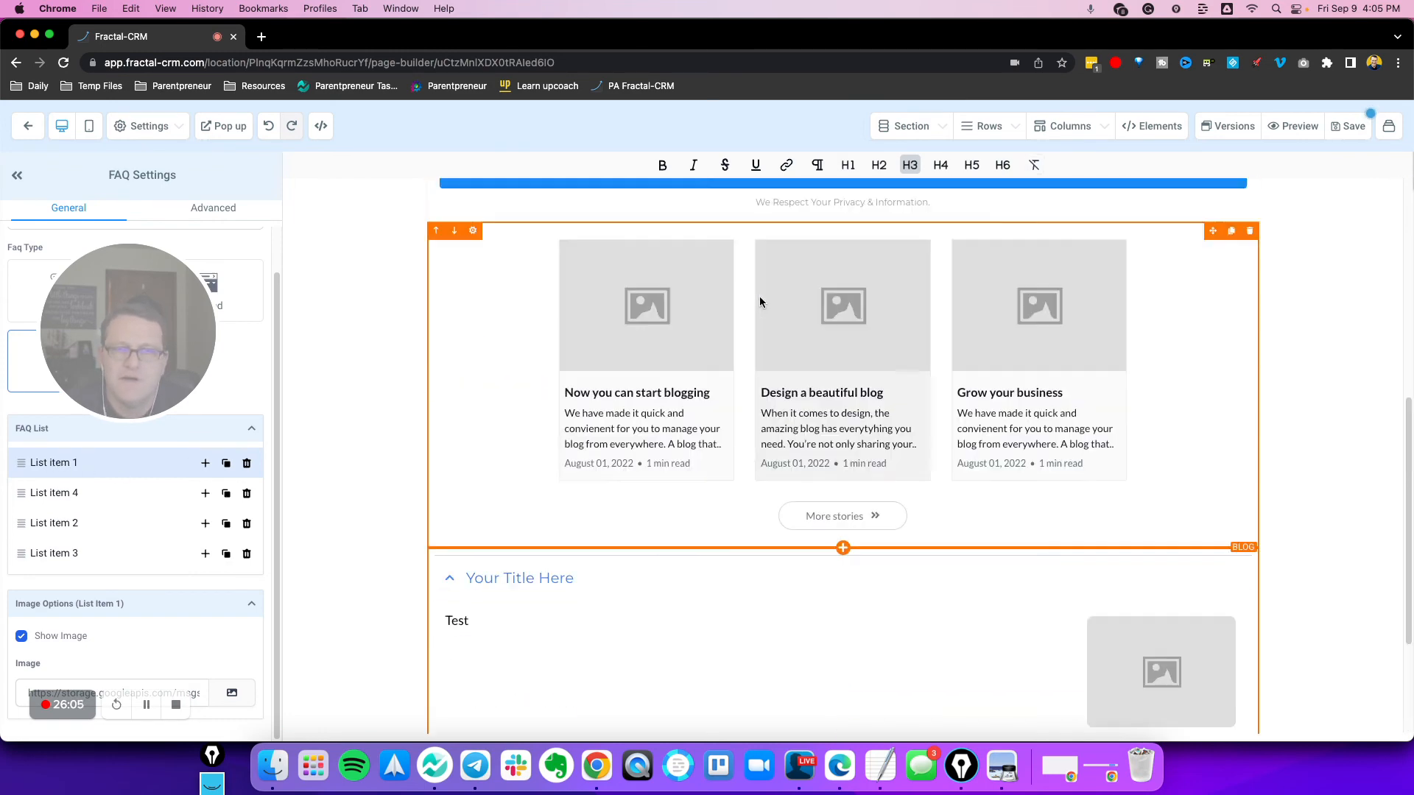
scroll(775, 412, "down", 5)
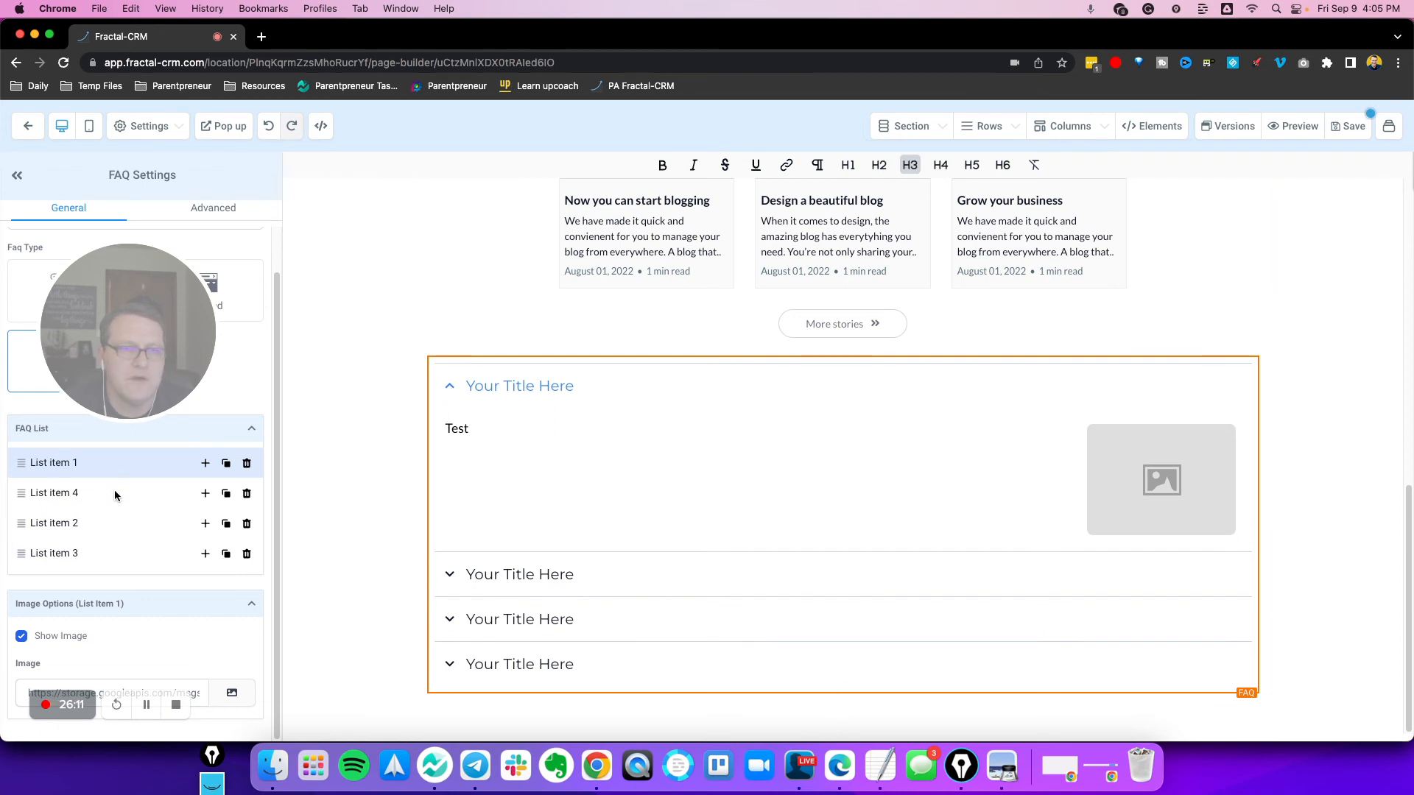
left_click(50, 499)
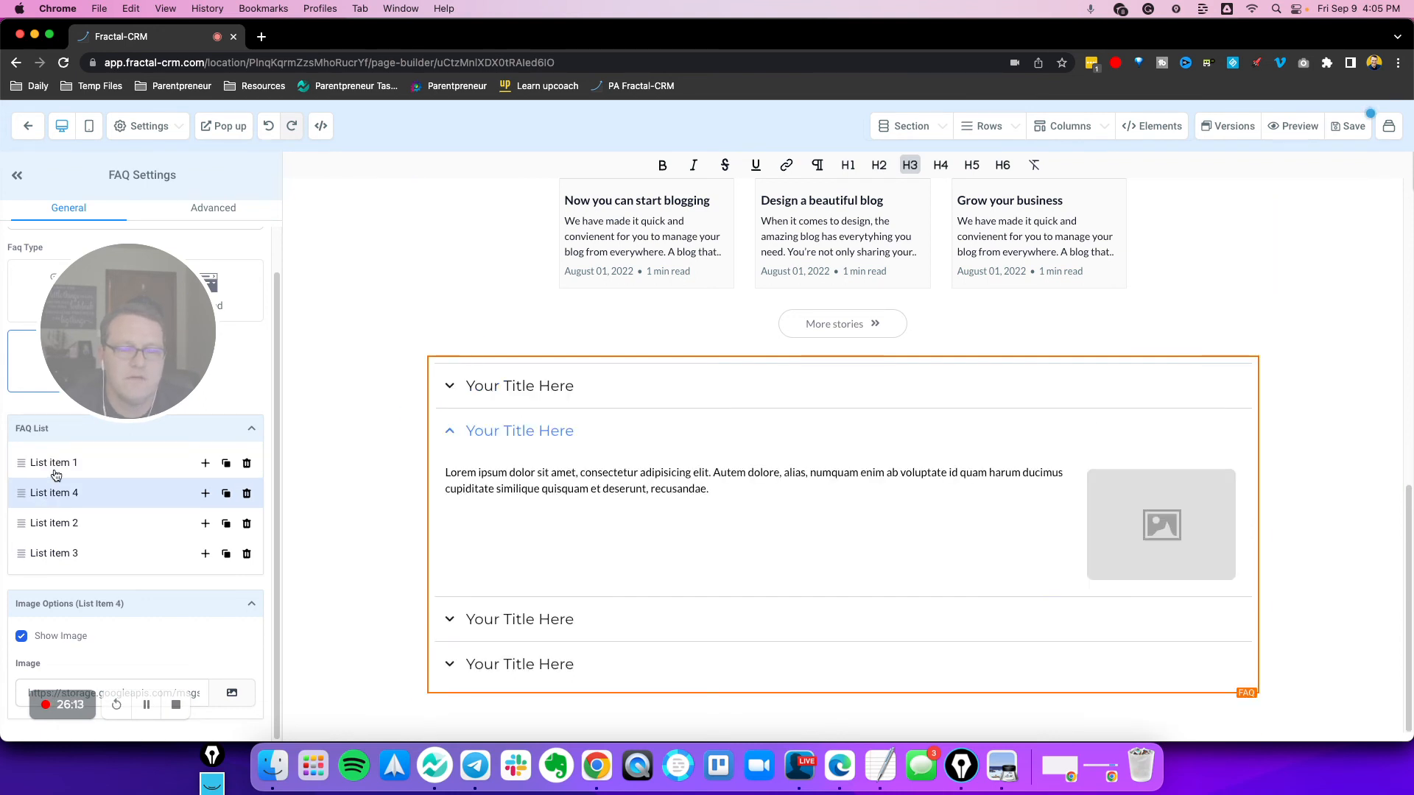
Expand List item 1 of the FAQ, and leave the page builder for the Test Funnel overview without saving the changes
double_click(55, 471)
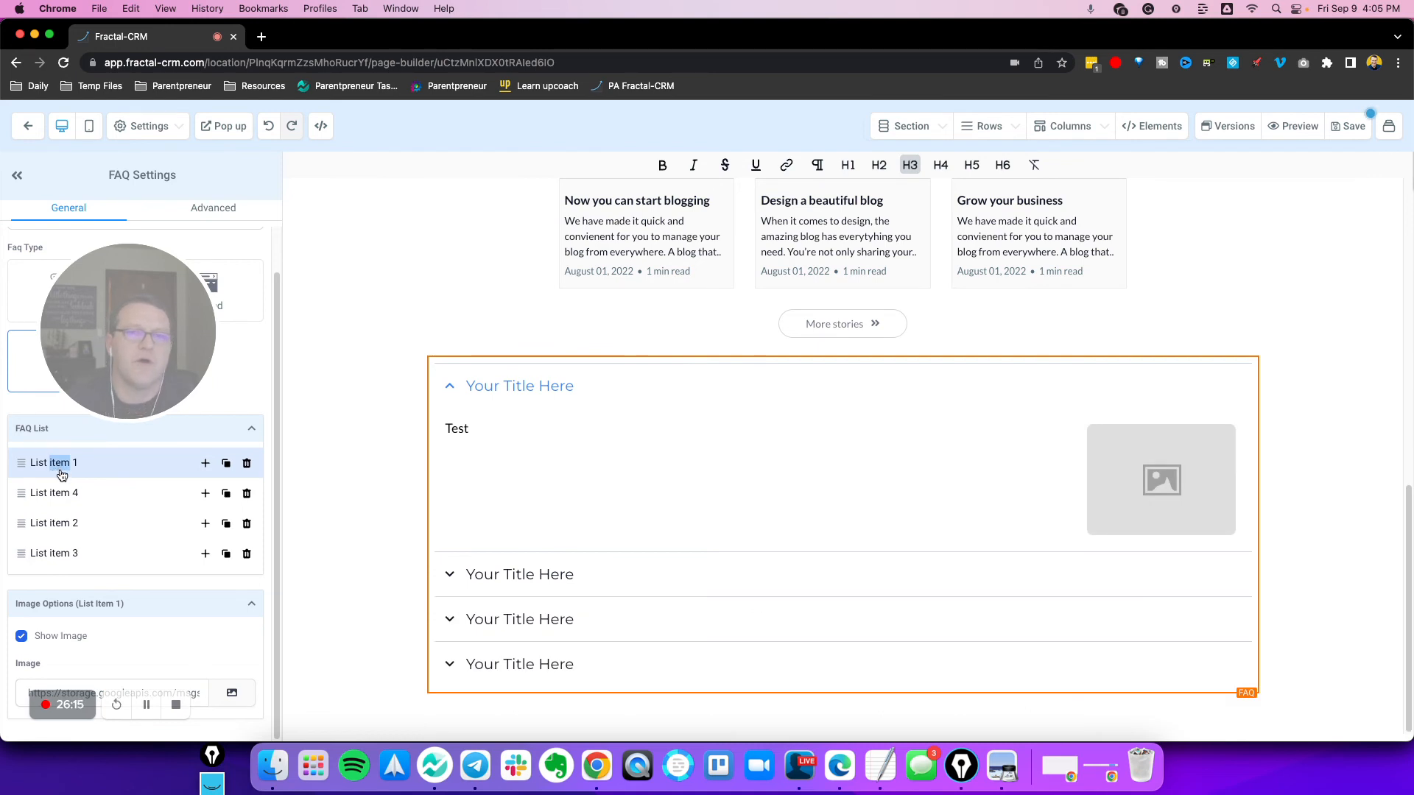
scroll(147, 449, "up", 2)
left_click(28, 126)
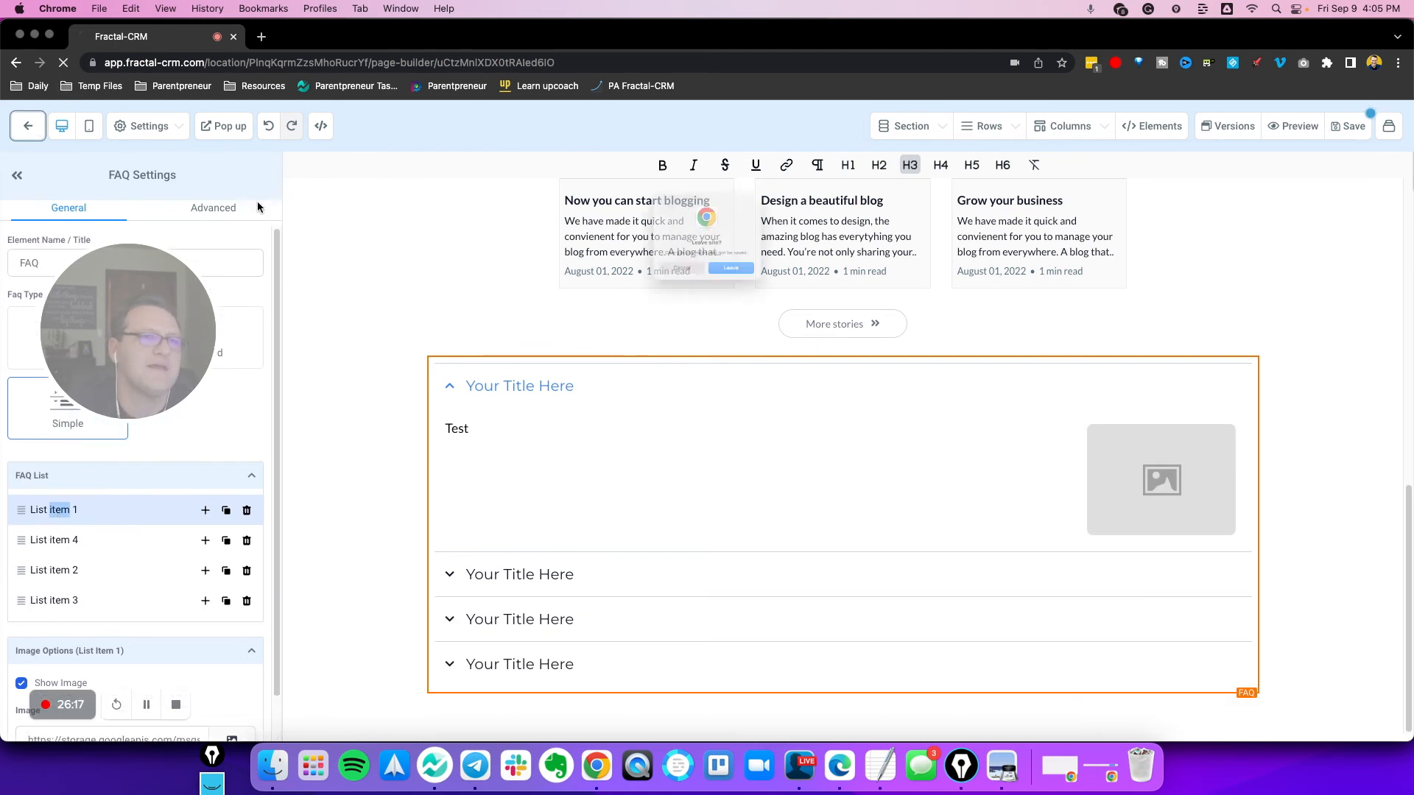
left_click(760, 287)
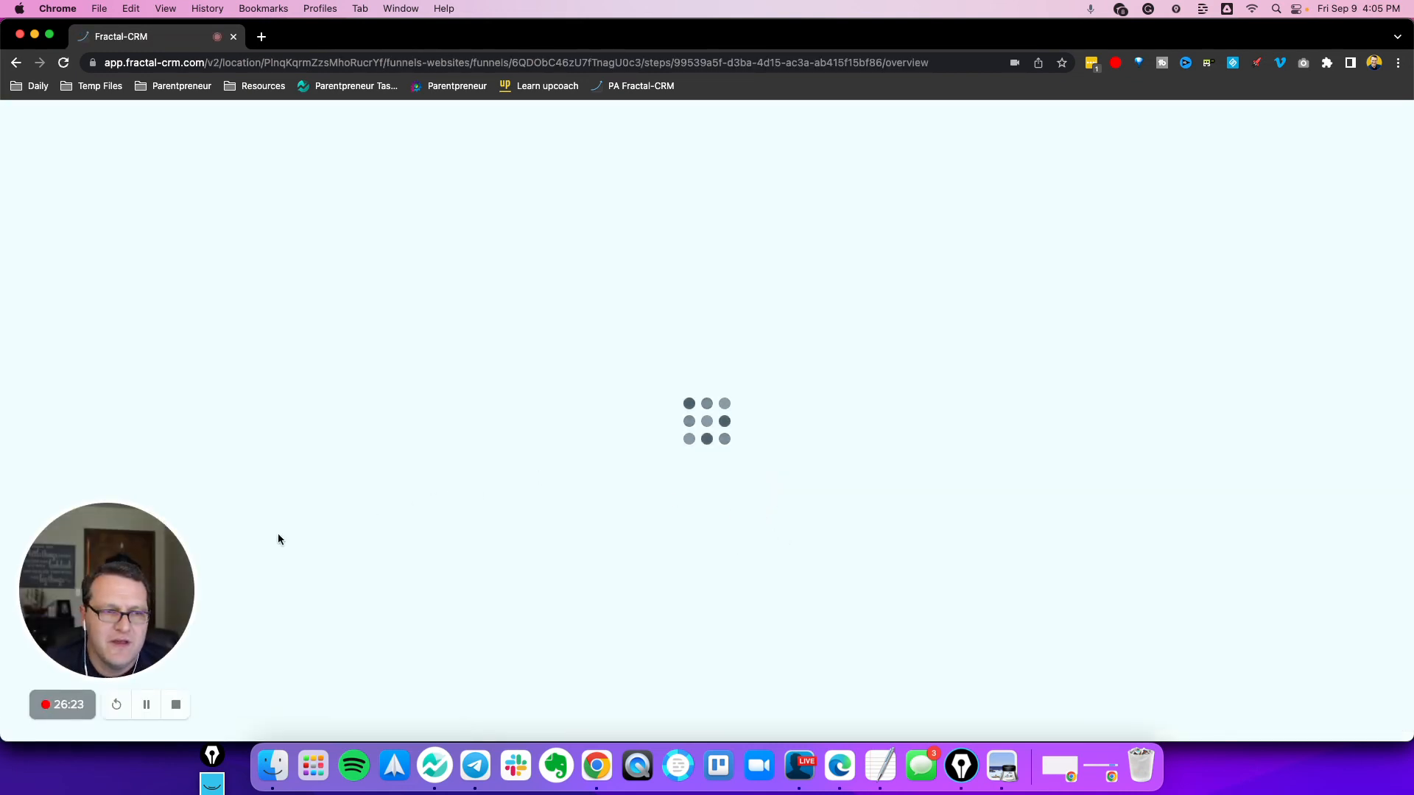
left_click_drag(107, 551, 1284, 601)
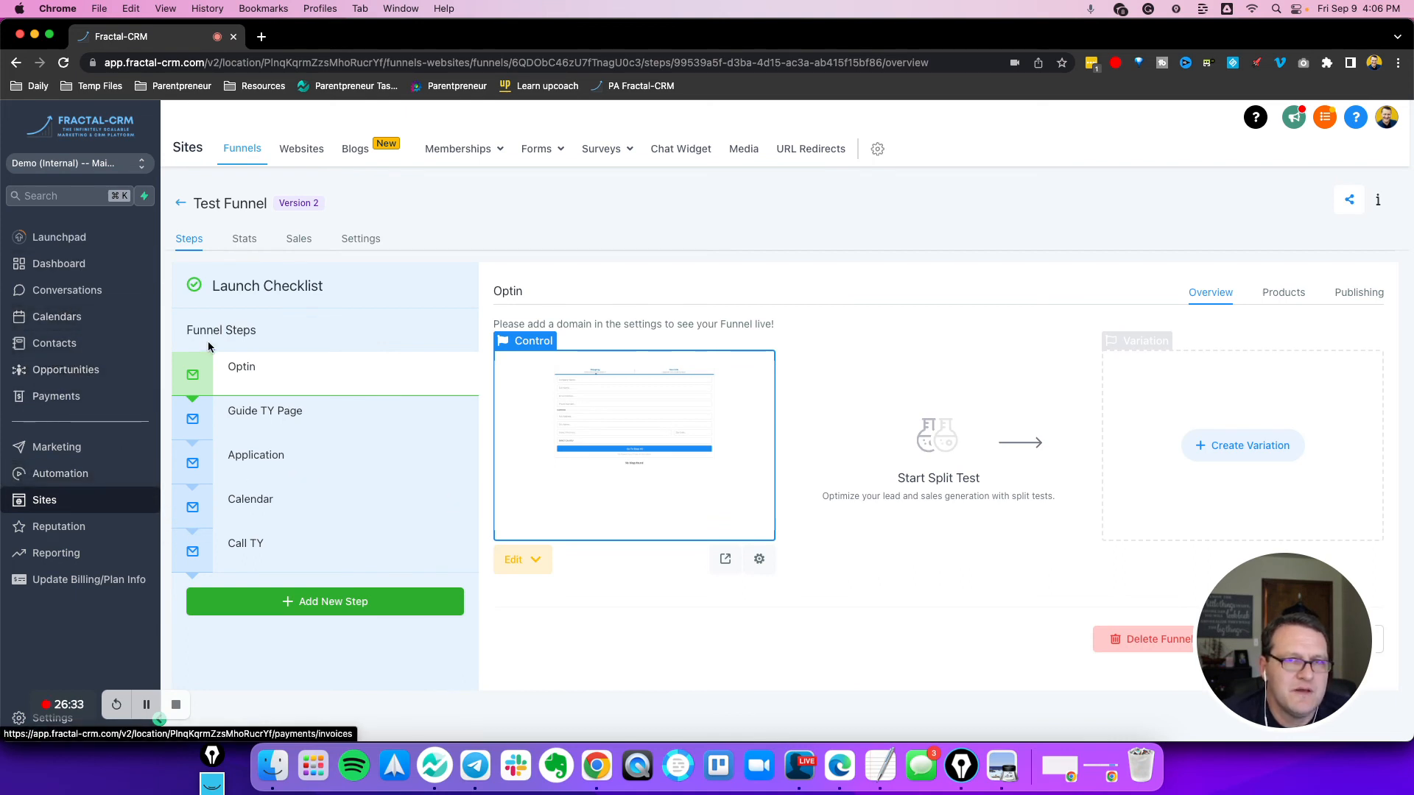
Open the account settings and look over the Business Info page, from company data and address to call, voicemail and missed call text back options
left_click(31, 723)
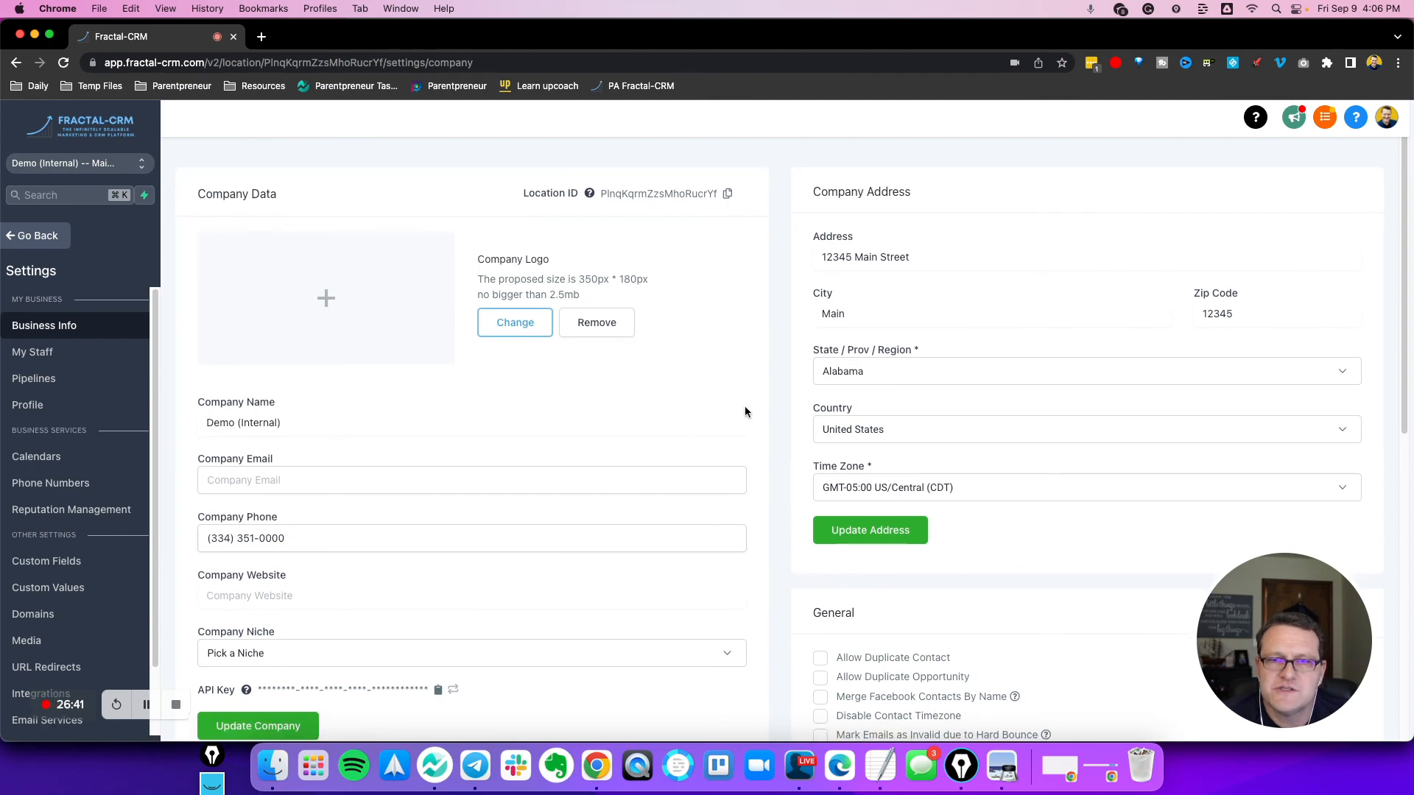
scroll(745, 410, "down", 5)
scroll(744, 410, "down", 3)
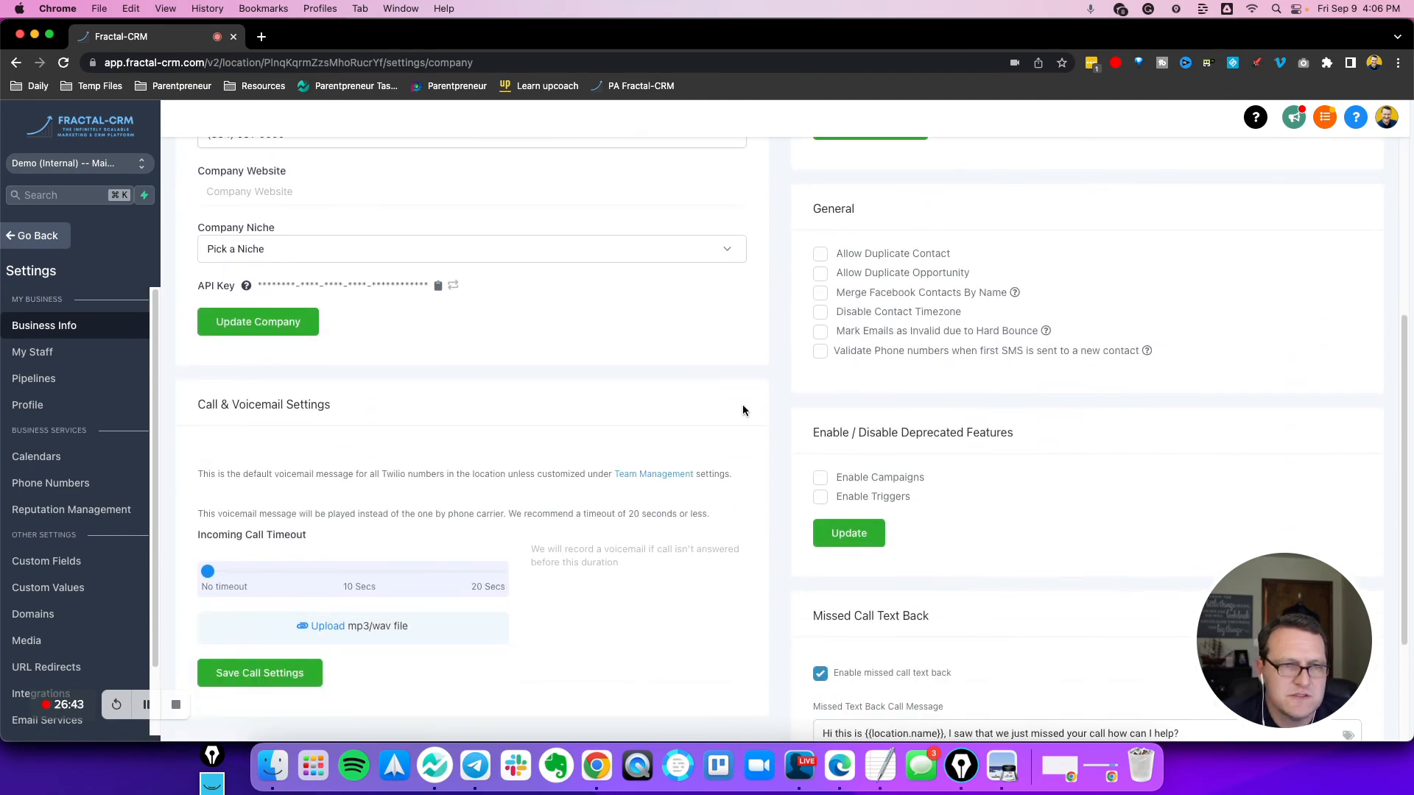
scroll(739, 410, "down", 3)
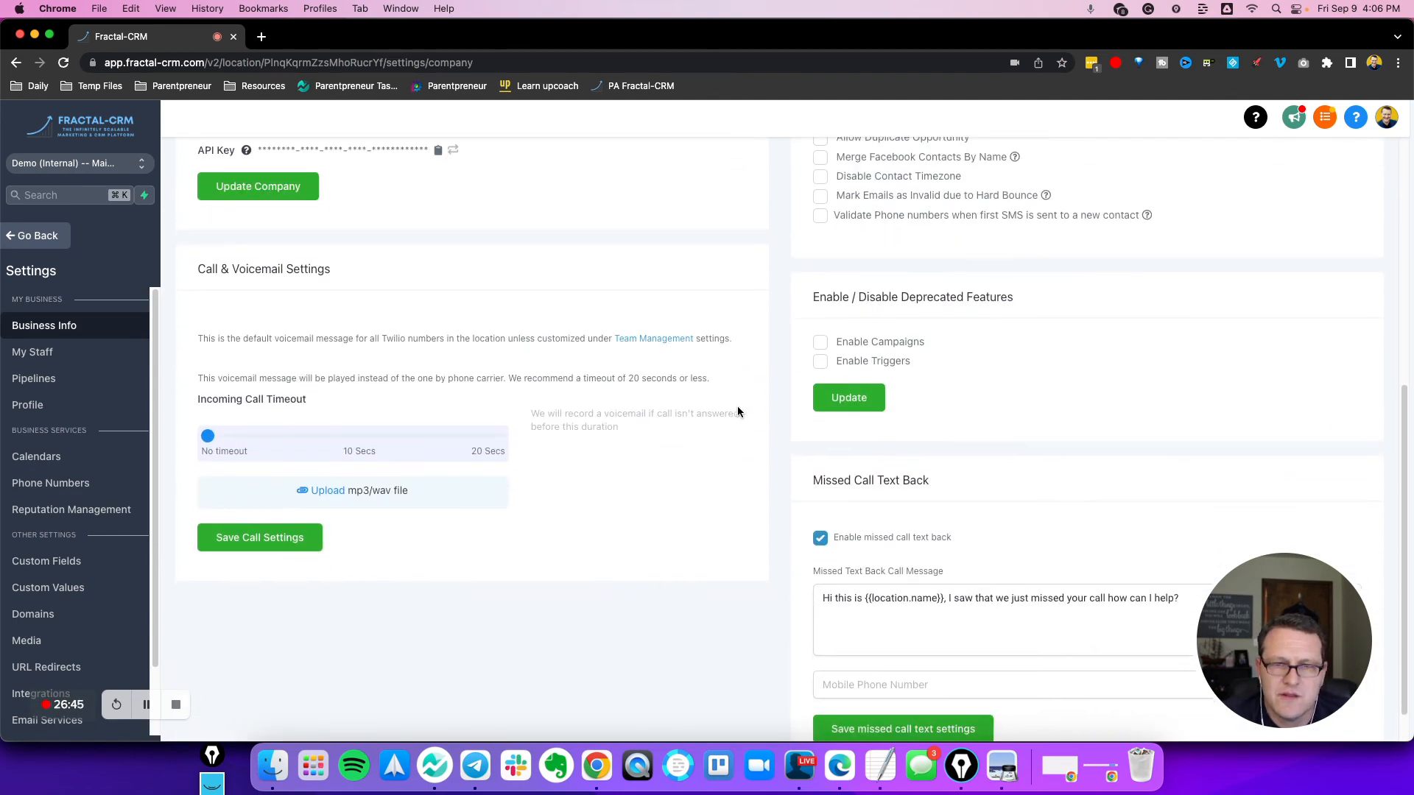
scroll(736, 405, "up", 5)
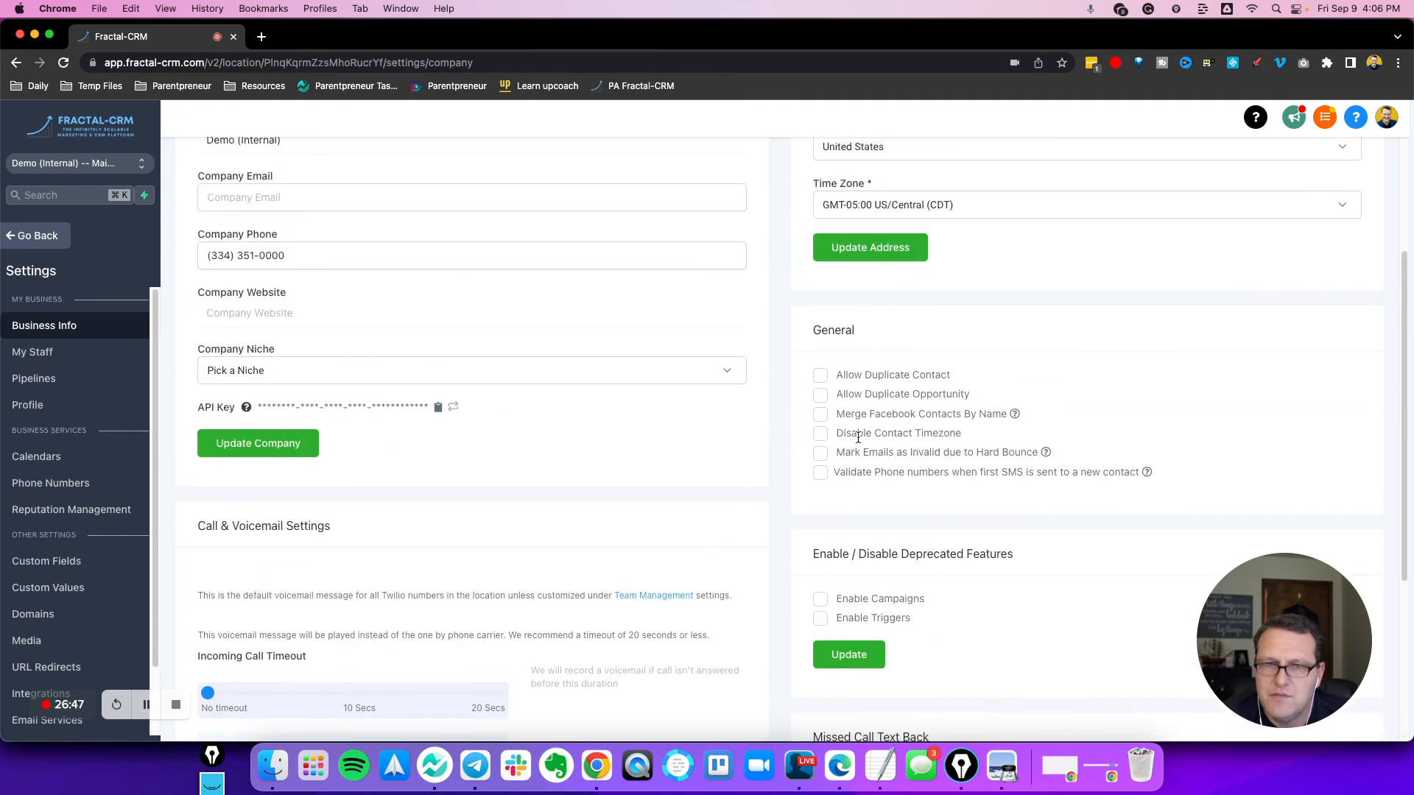
scroll(781, 445, "up", 4)
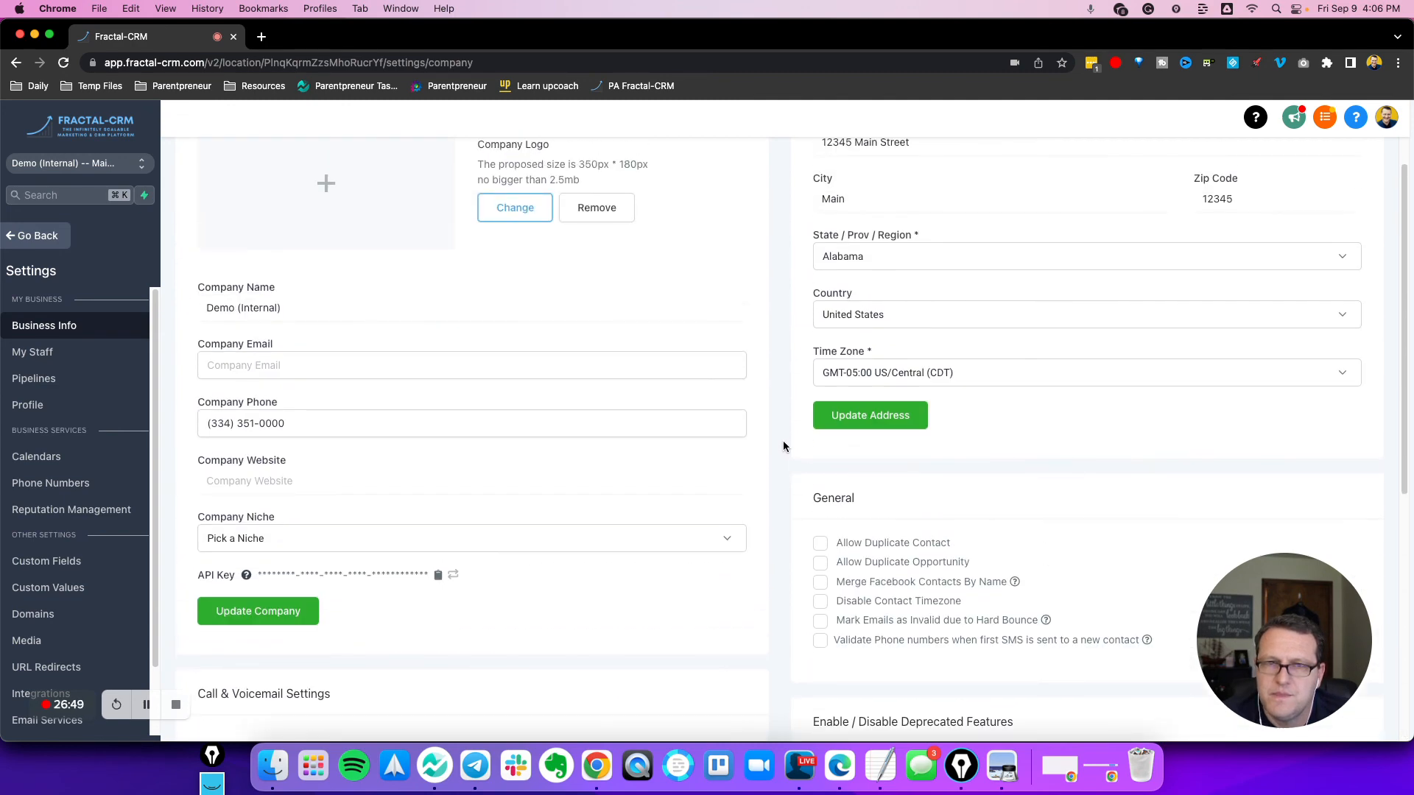
scroll(781, 445, "up", 2)
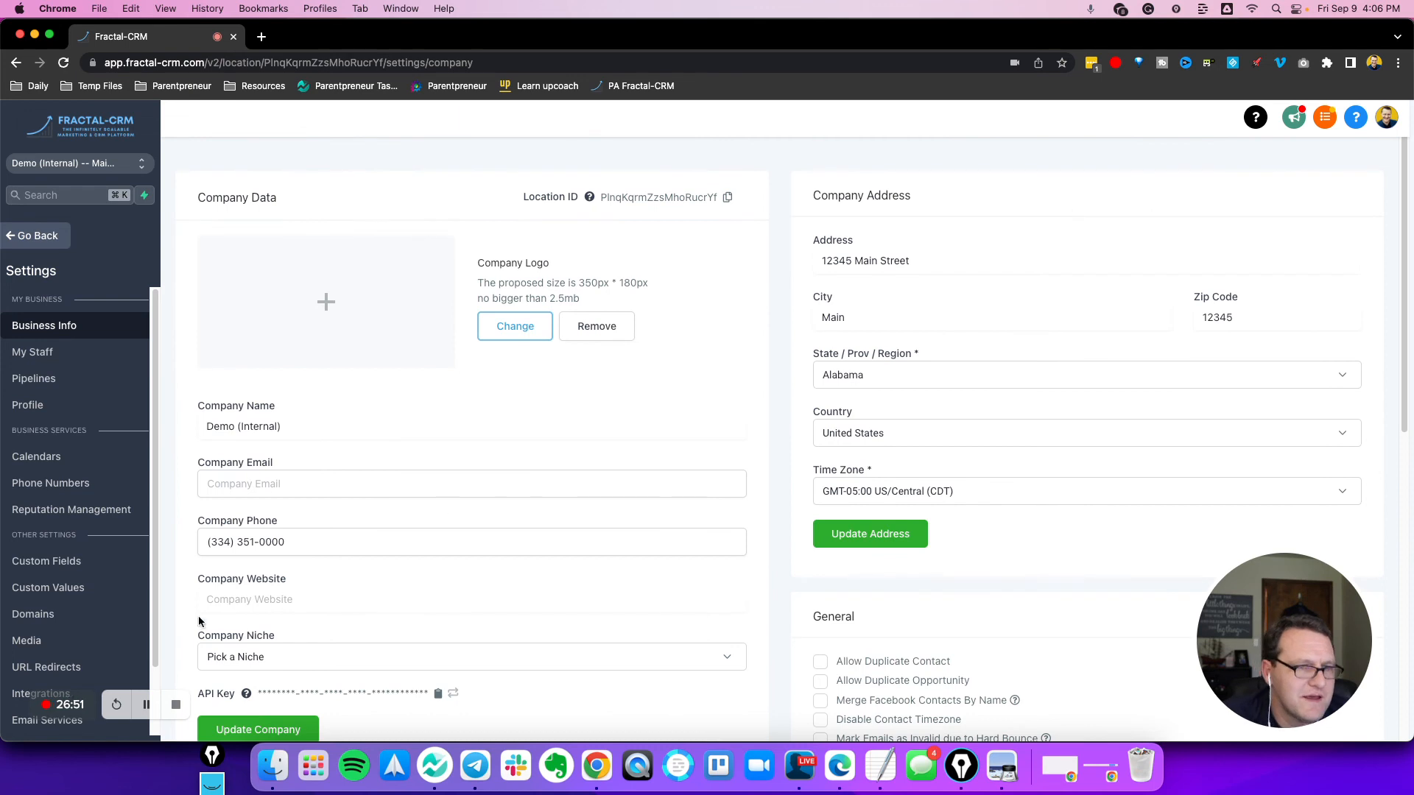
View the URL Redirects settings, and go back from the settings to the Test Funnel's steps
left_click(17, 672)
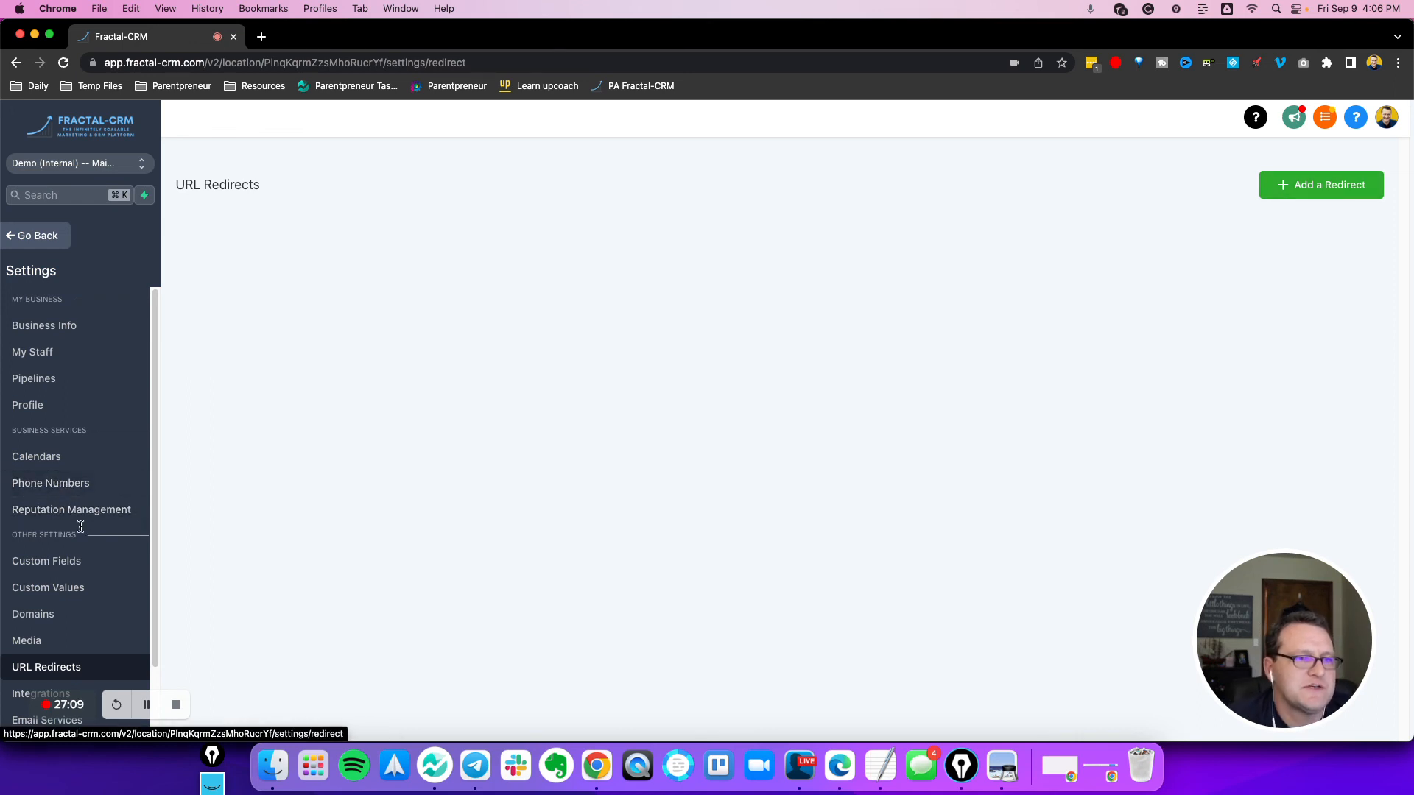
left_click(63, 236)
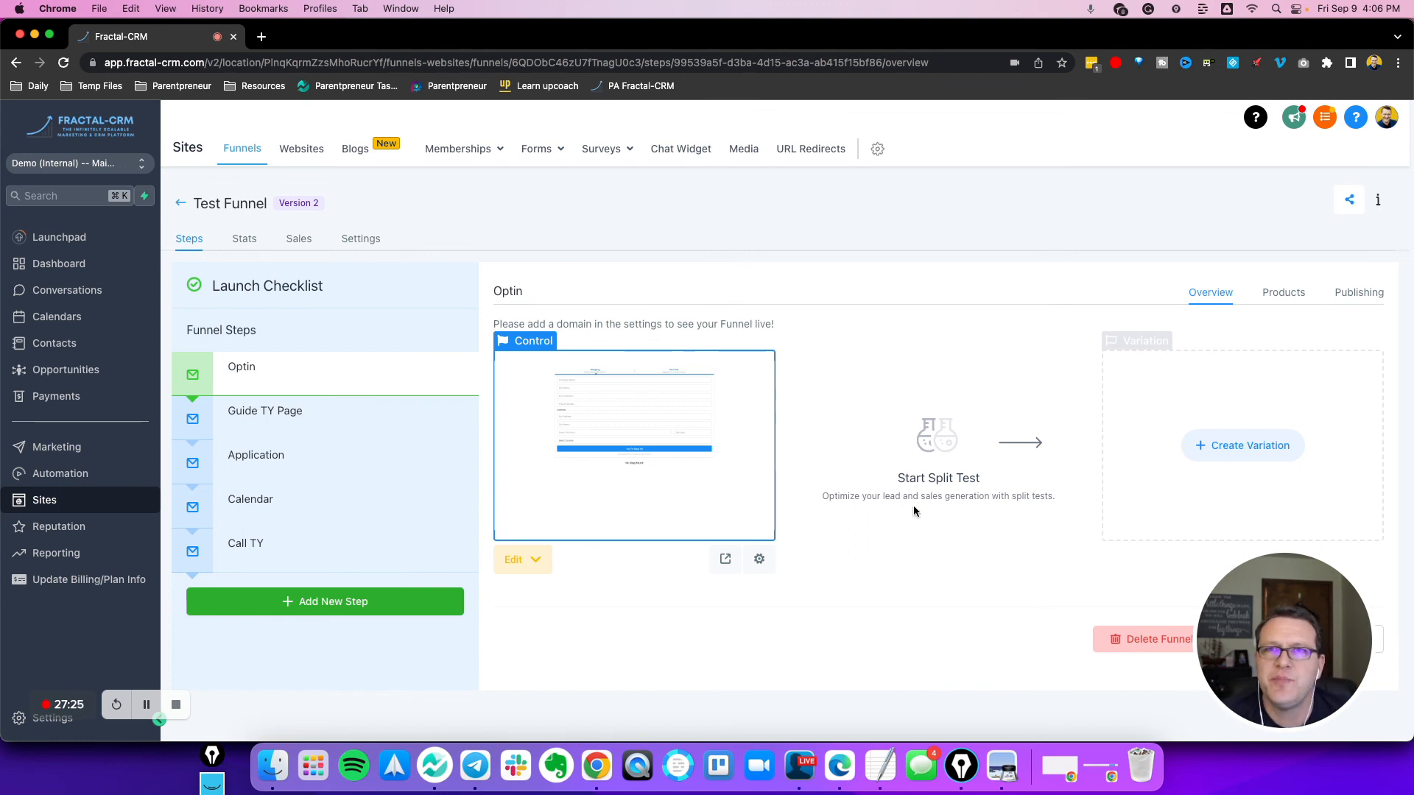
mouse_move(1231, 595)
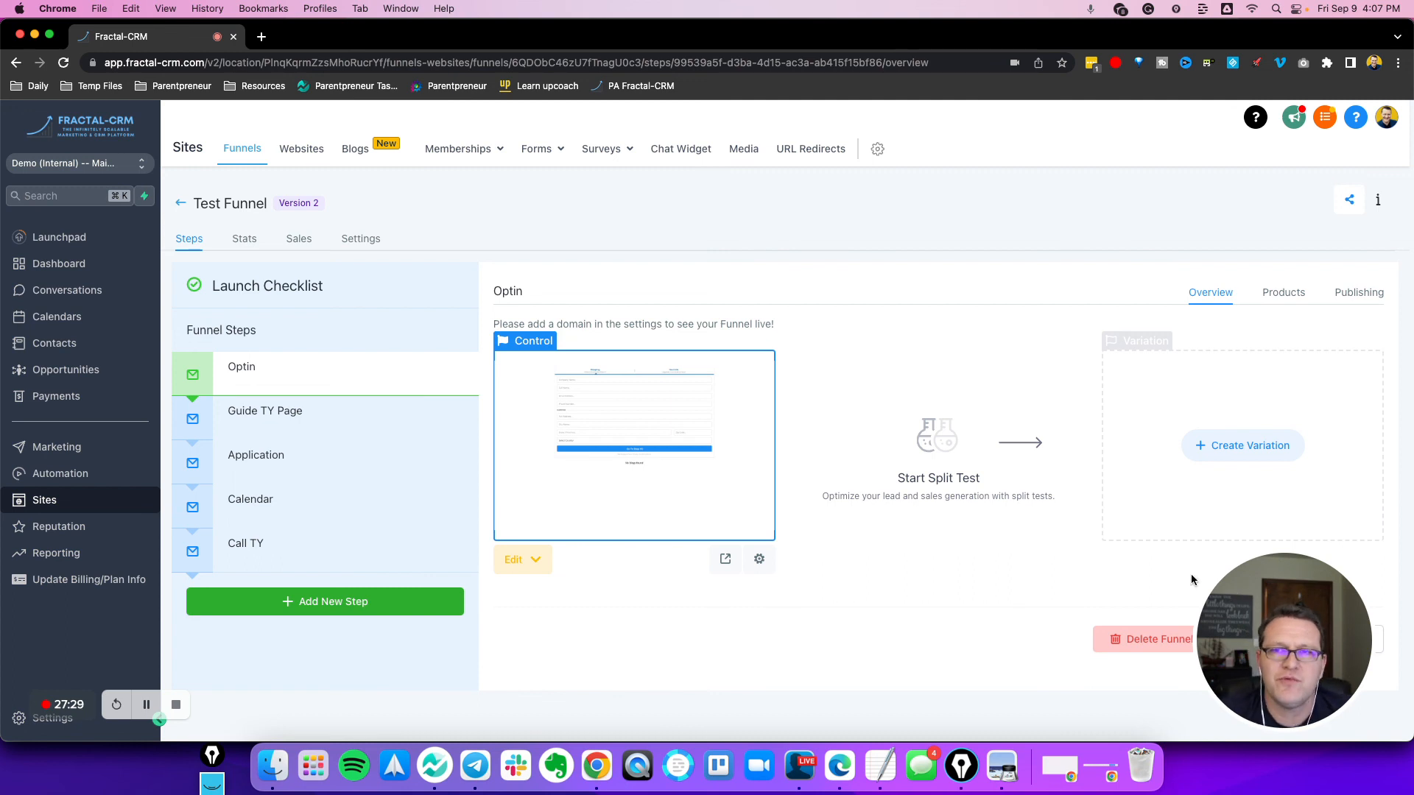
mouse_move(1275, 629)
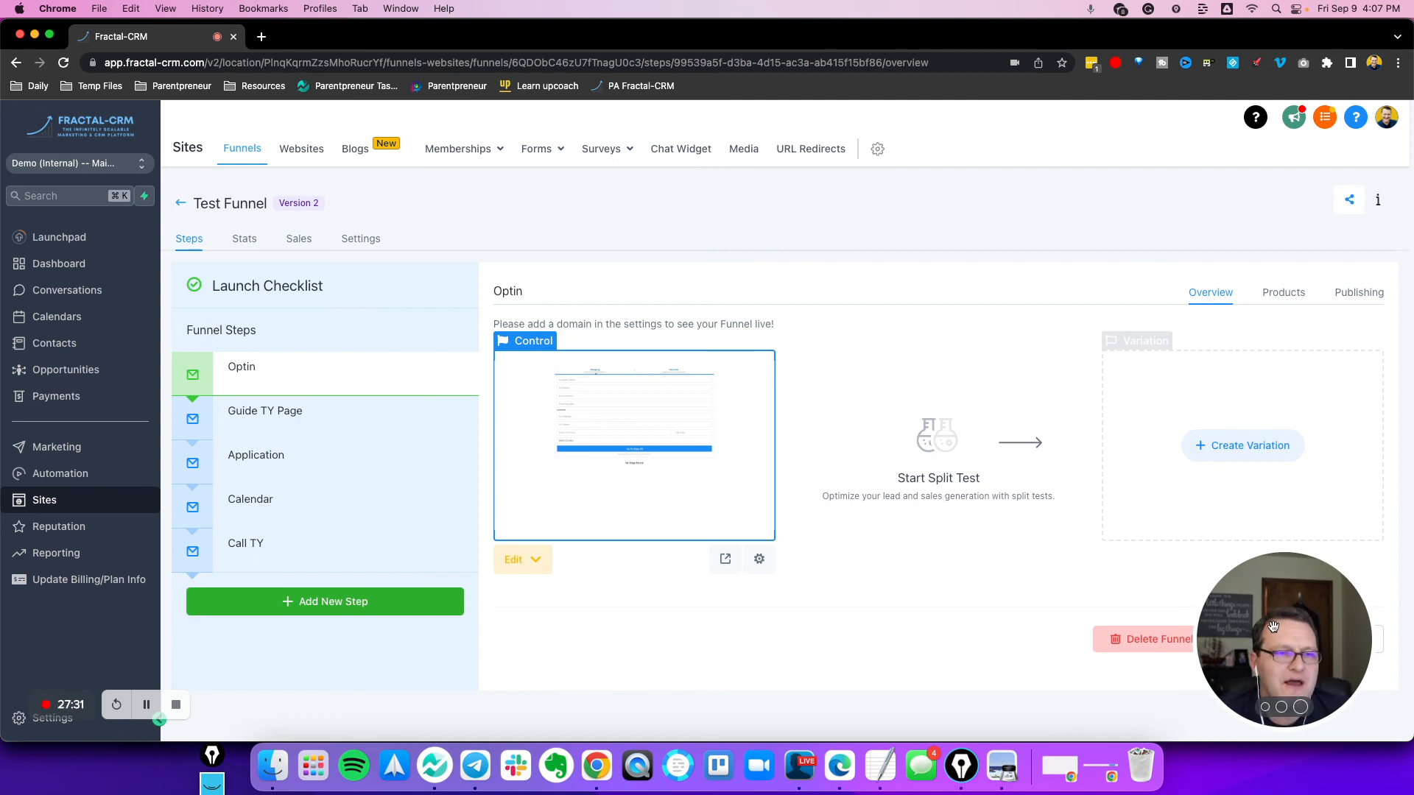